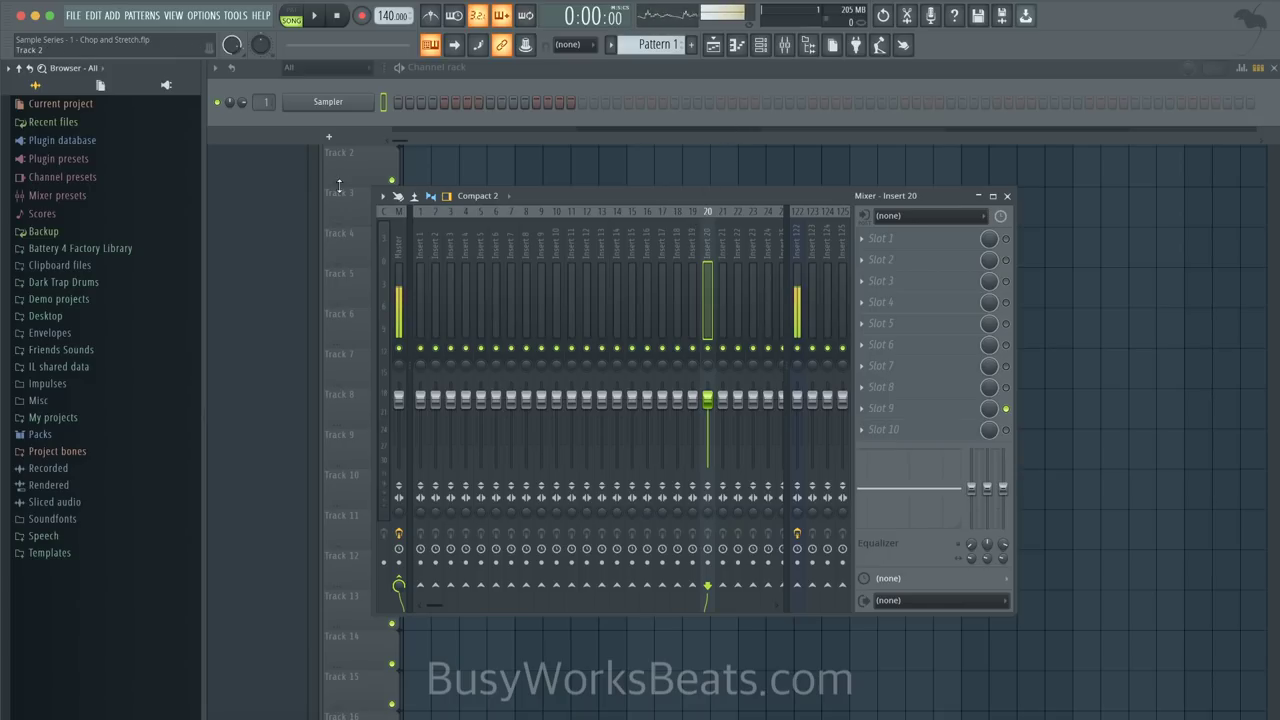
- Replace the Sampler channel in the channel rack with Fruity Slicer
right_click(356, 104)
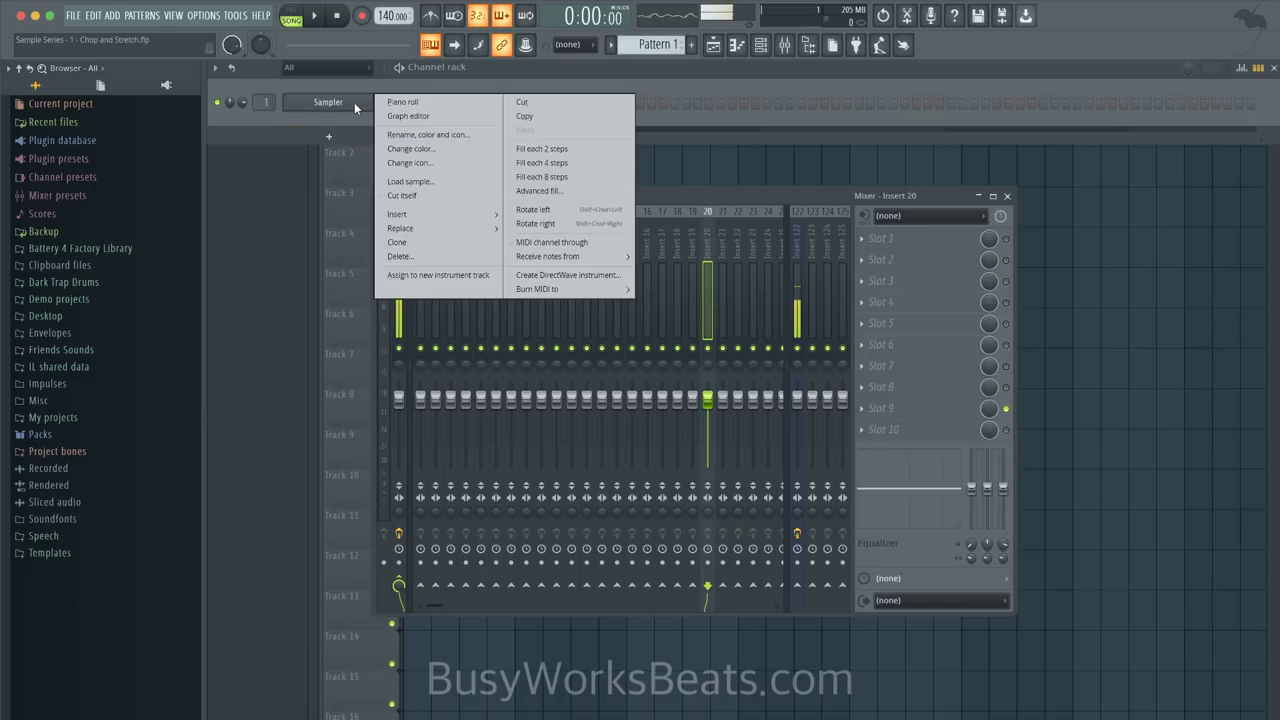
mouse_move(407, 229)
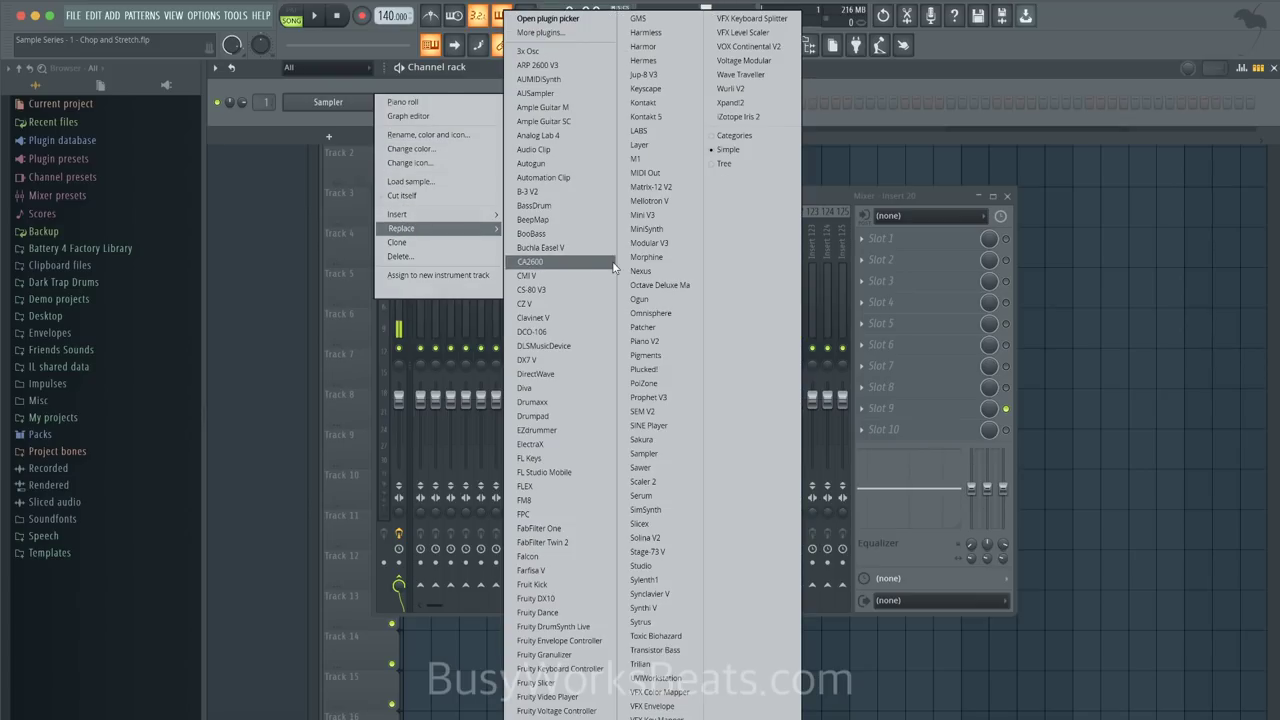
left_click(590, 682)
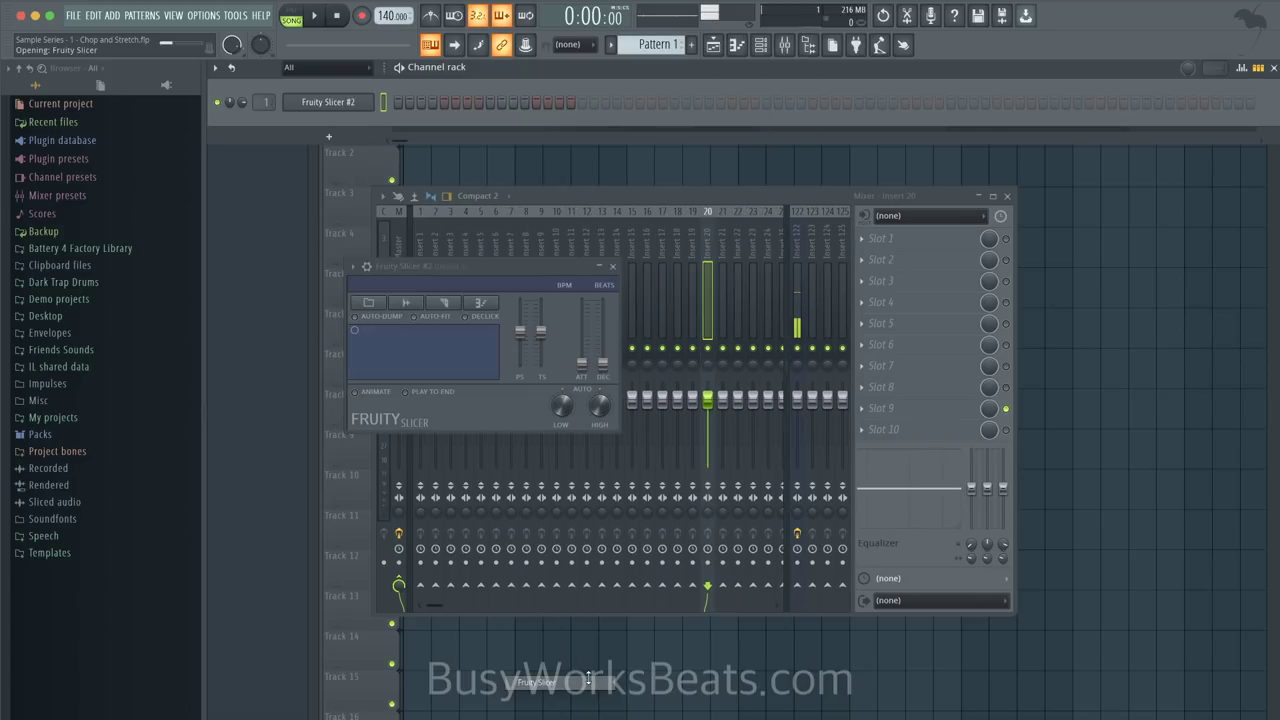
- Add a Slicex channel to the channel rack and bring the playlist to the front
left_click(328, 136)
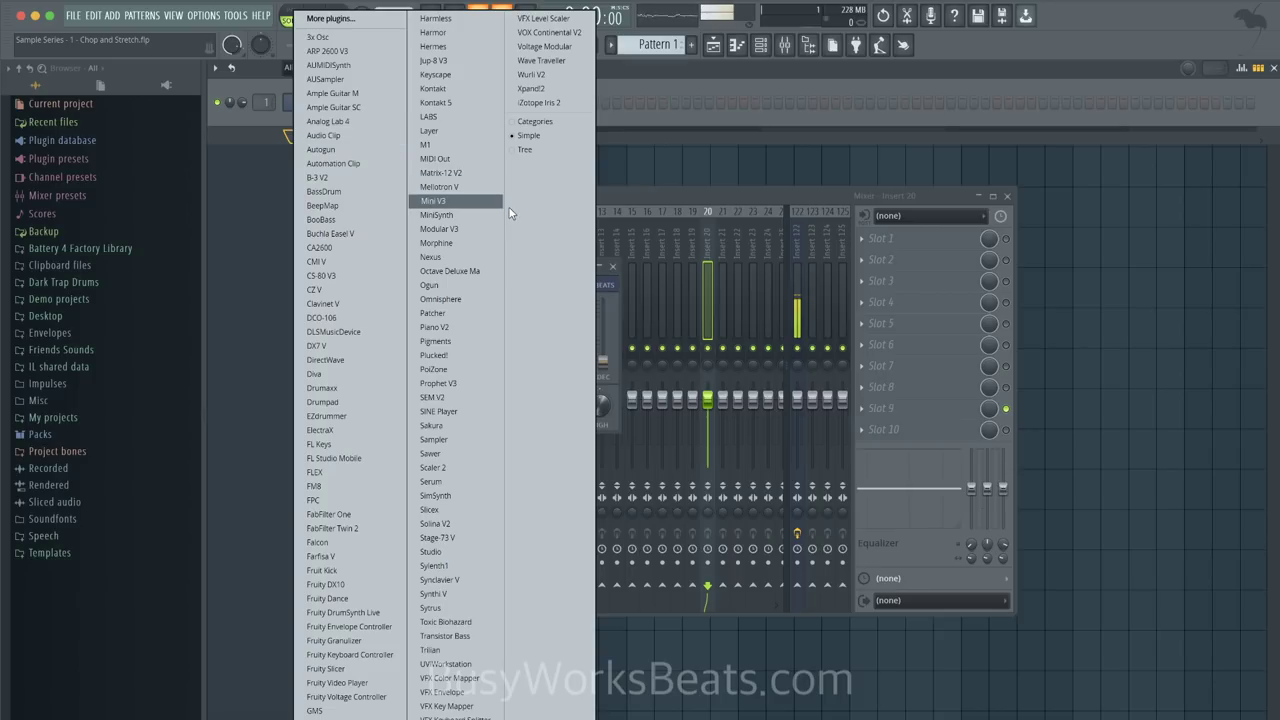
left_click(455, 510)
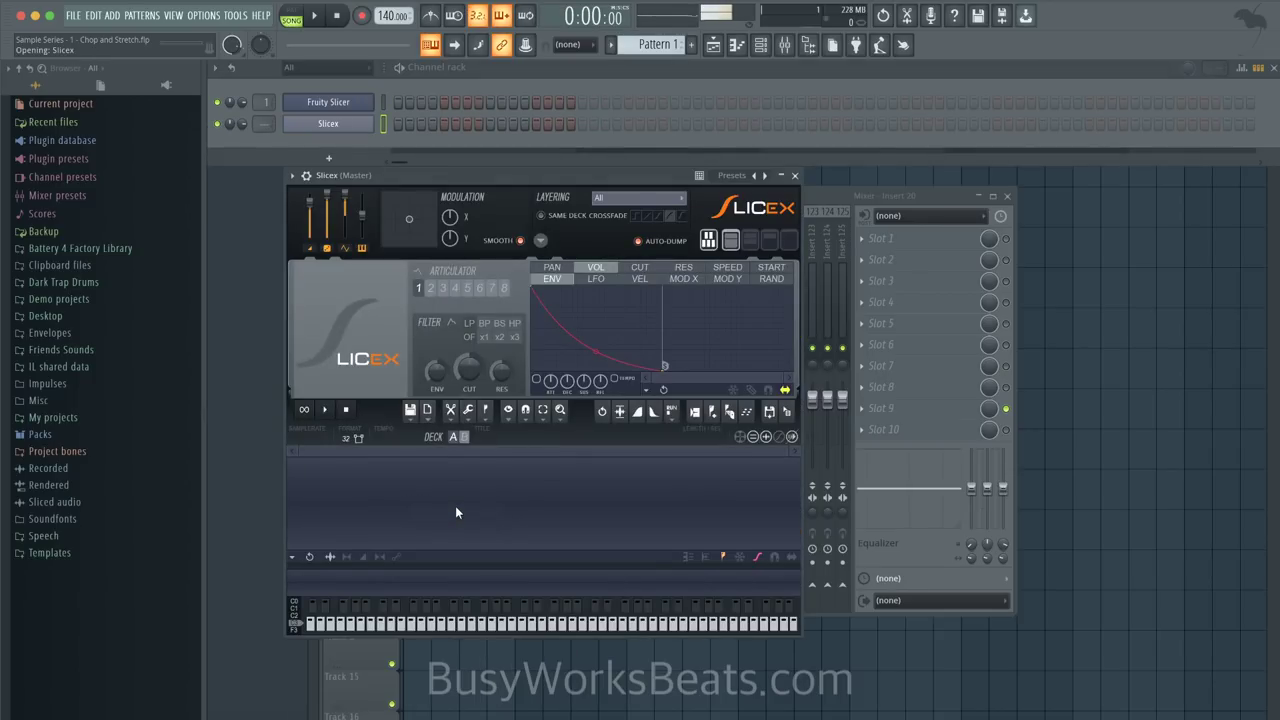
left_click(1145, 318)
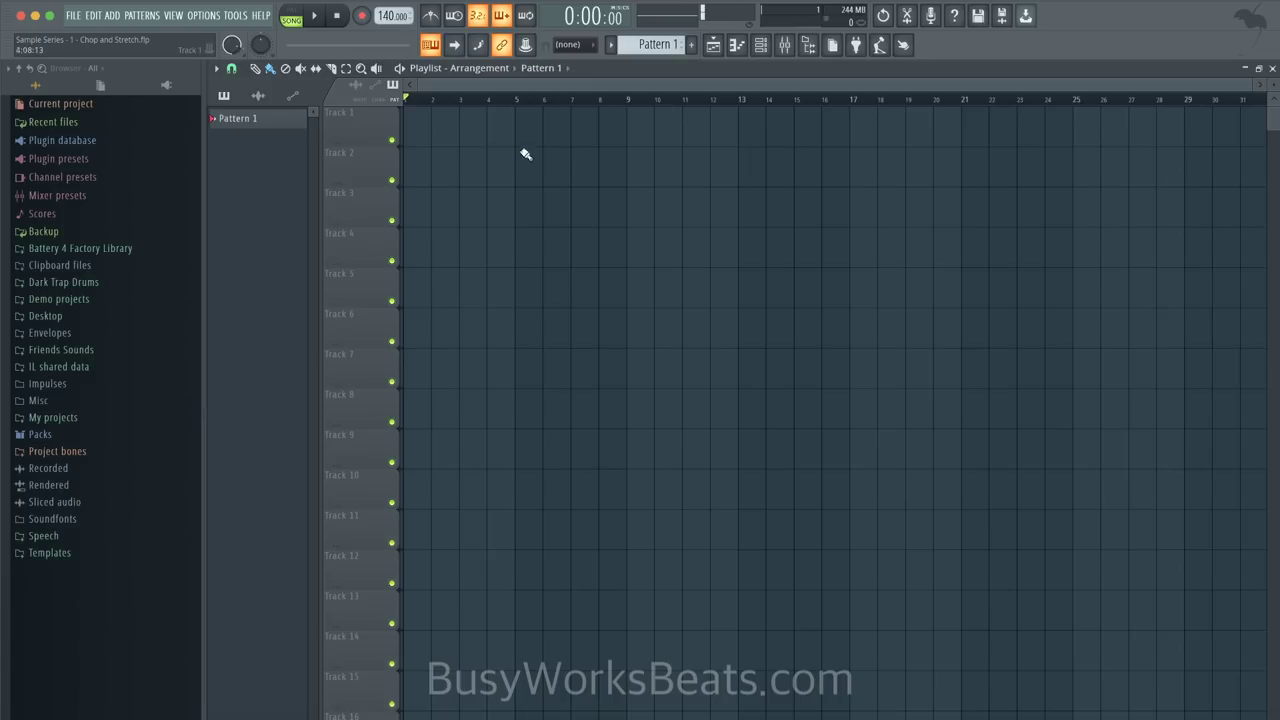
- Open the Tracklib folder inside Friends Sounds in the browser and go to its loose audio samples
scroll(459, 143, "up", 3)
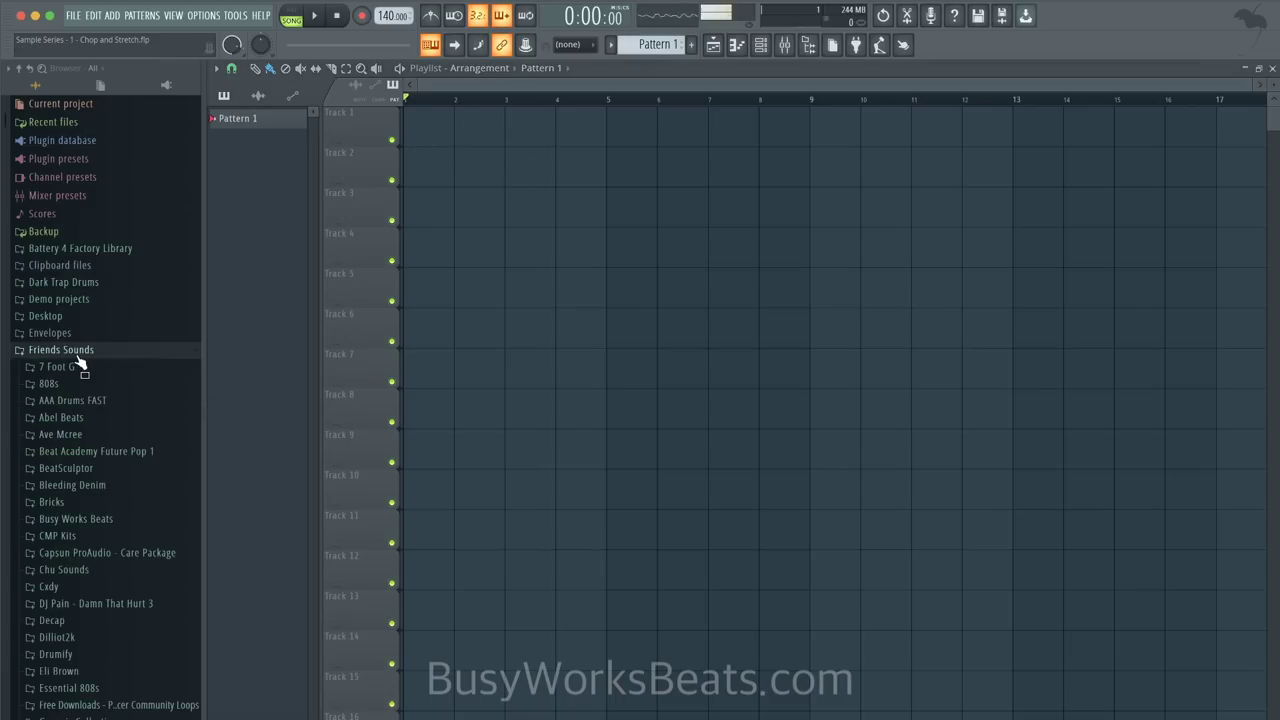
left_click(78, 358)
scroll(94, 480, "down", 15)
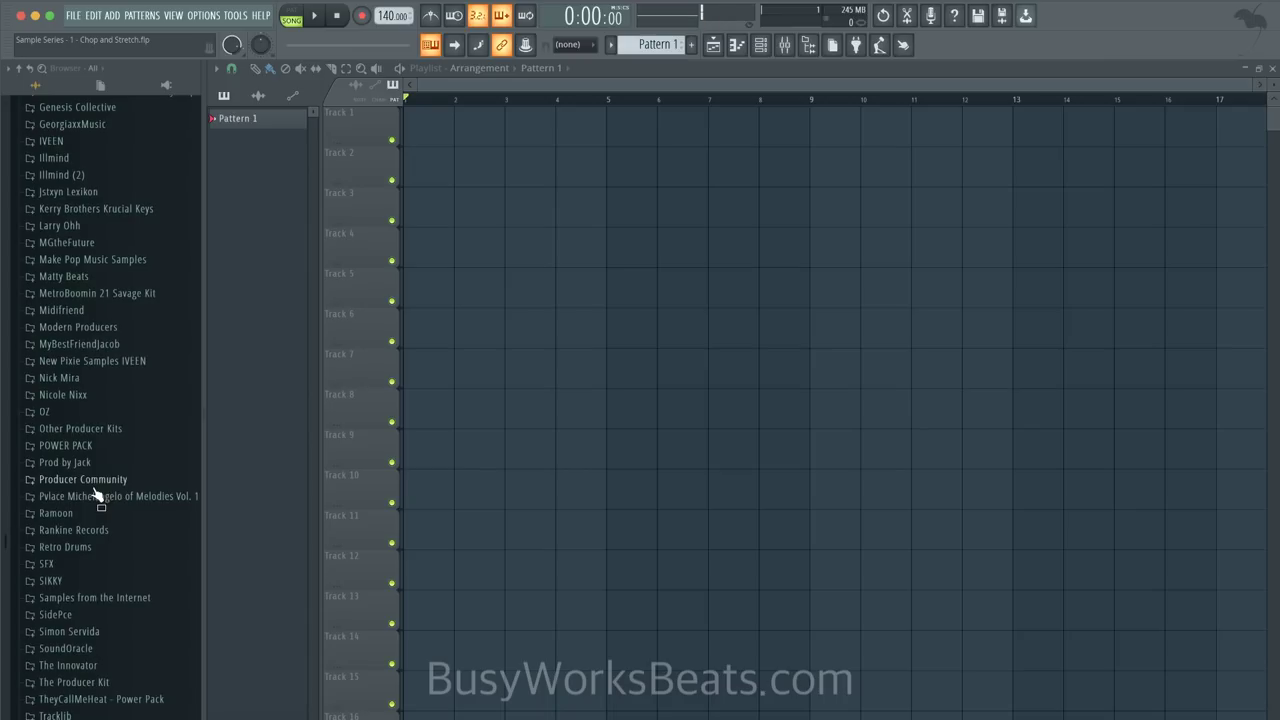
scroll(97, 540, "down", 2)
left_click(97, 610)
scroll(112, 530, "down", 5)
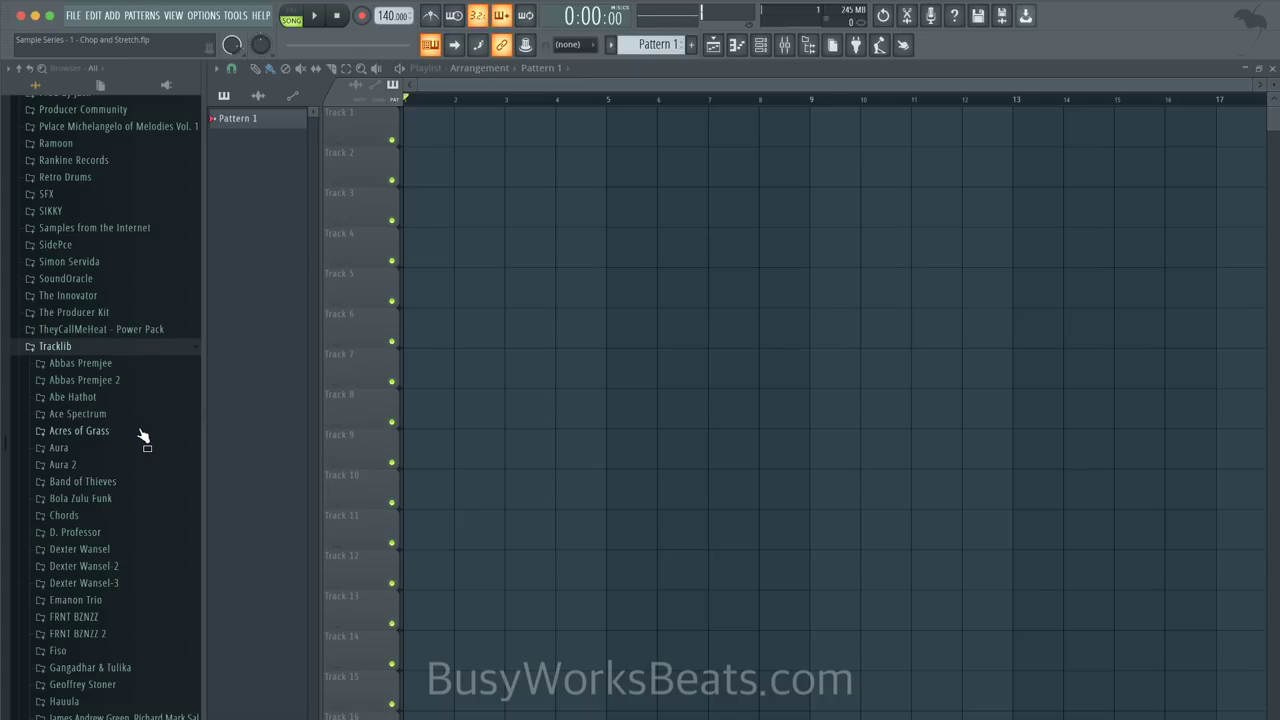
scroll(123, 566, "down", 5)
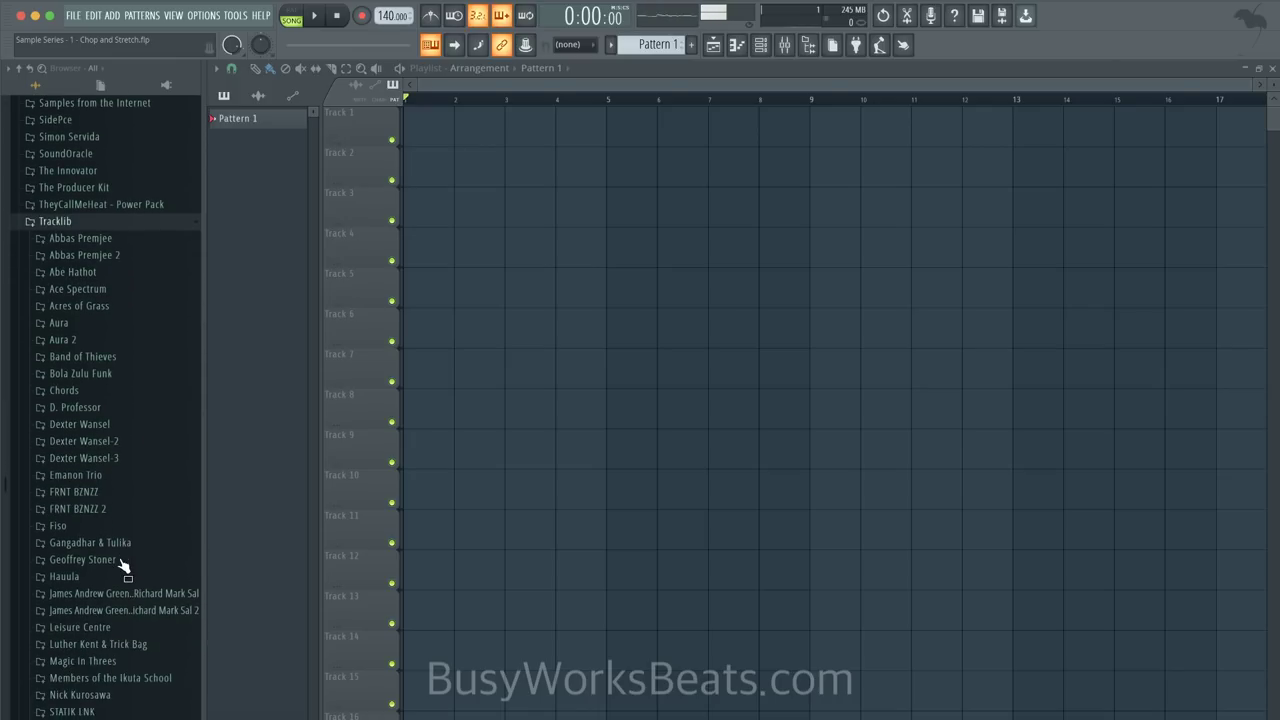
scroll(123, 566, "down", 12)
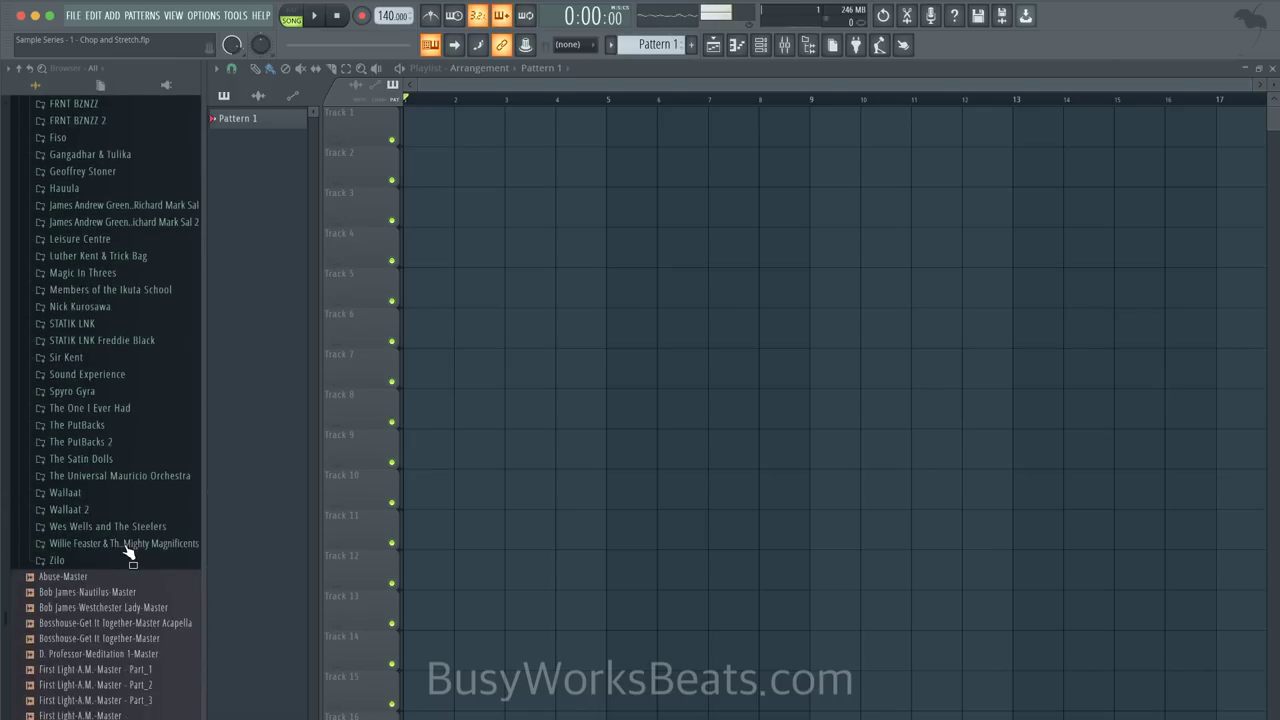
- Preview Tracklib samples including D. Professor-Meditation 1, First Light-A.M. Part_1, Hauula-Frienjus, Phase 7-Slip Away and Marvin L. Sims-Blow Away Breeze
left_click(125, 578)
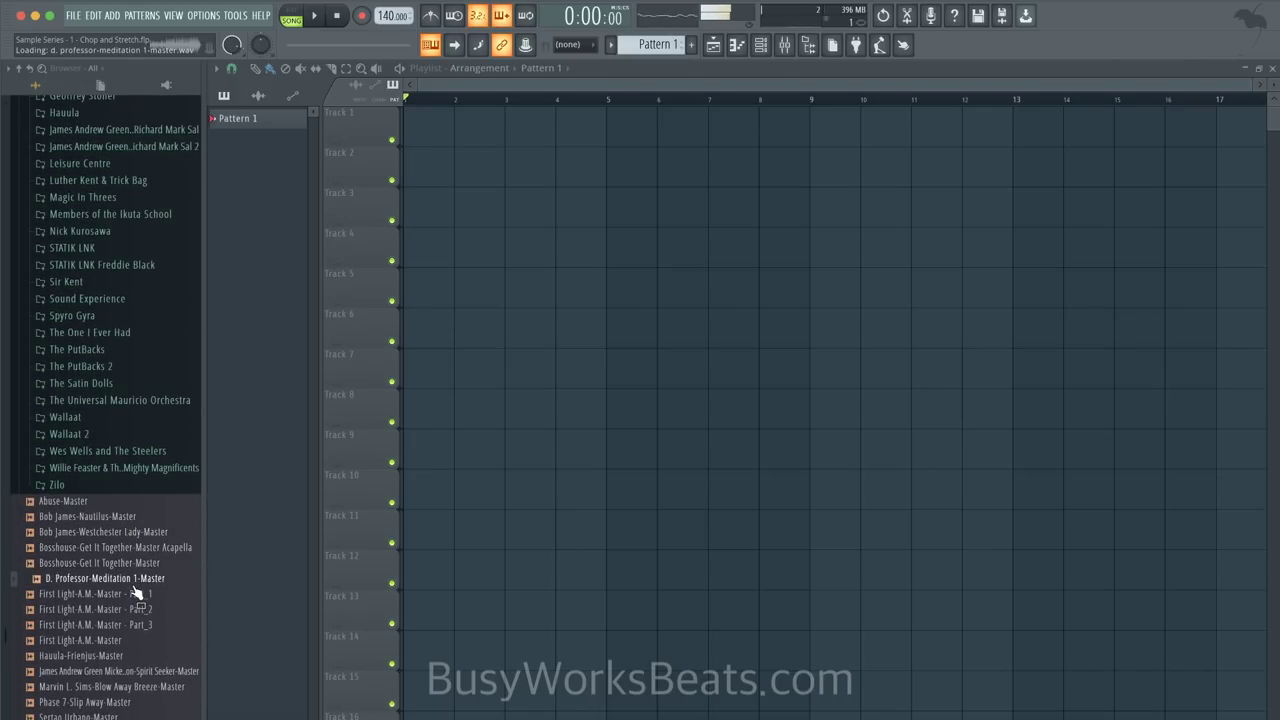
left_click(136, 595)
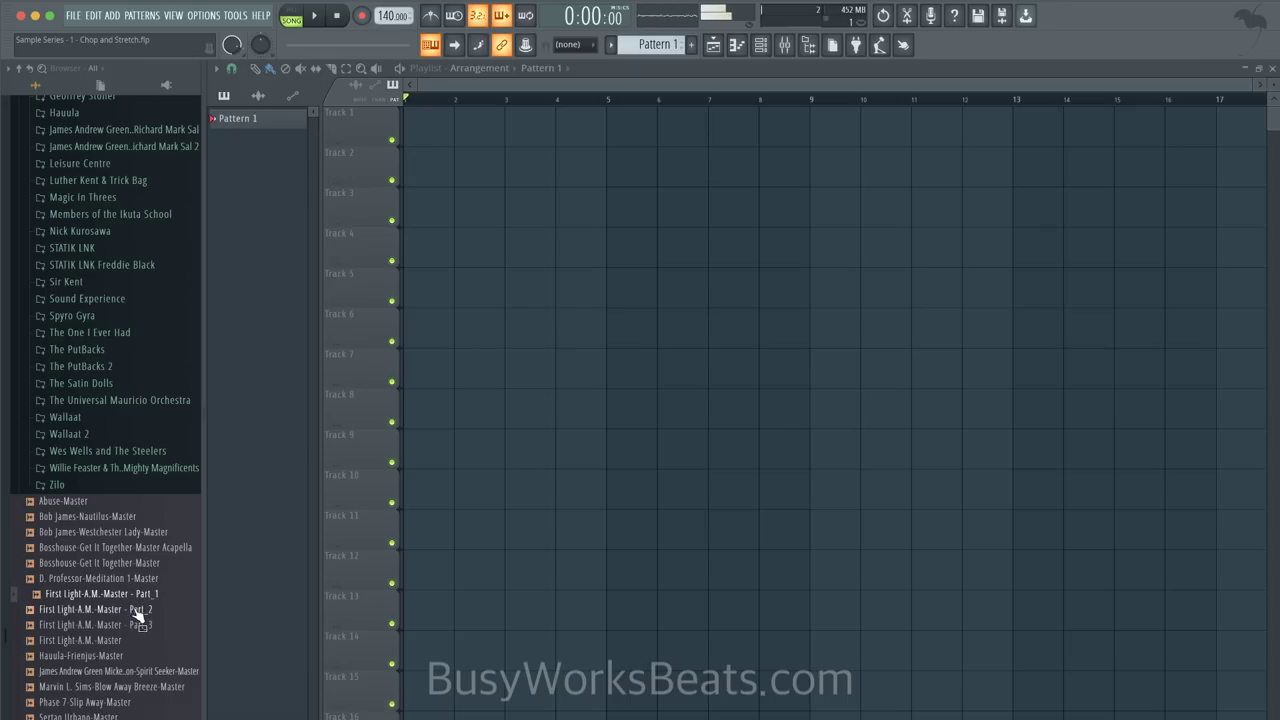
left_click(128, 657)
scroll(127, 660, "down", 2)
left_click(126, 629)
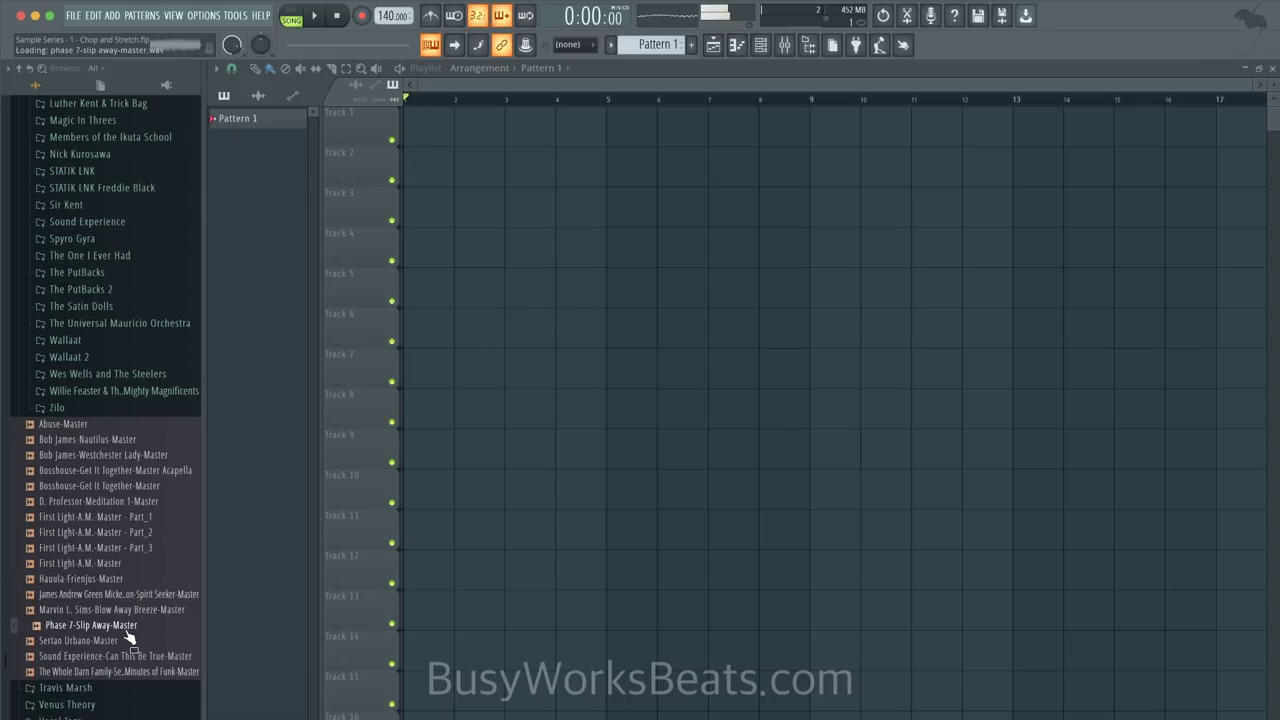
left_click(130, 611)
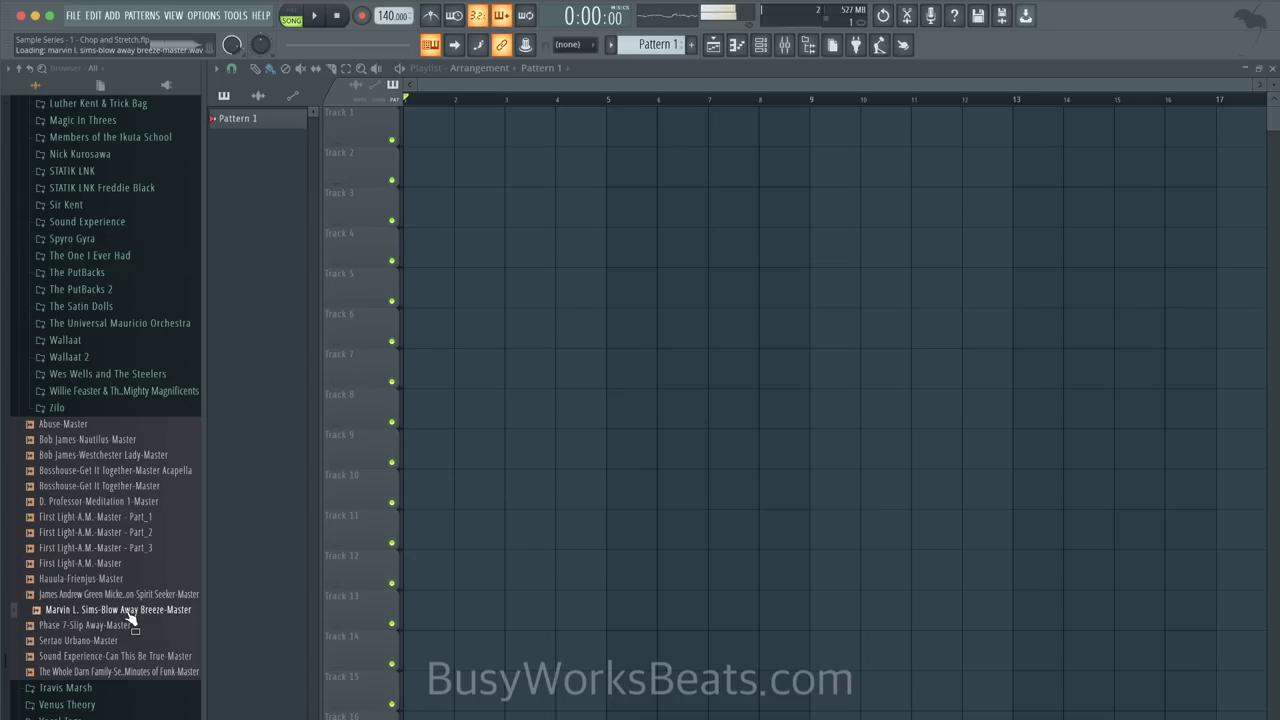
- Preview the Sertao Urbano-Master, Bob James-Nautilus-Master and Abuse-Master samples in the Tracklib folder
left_click(133, 641)
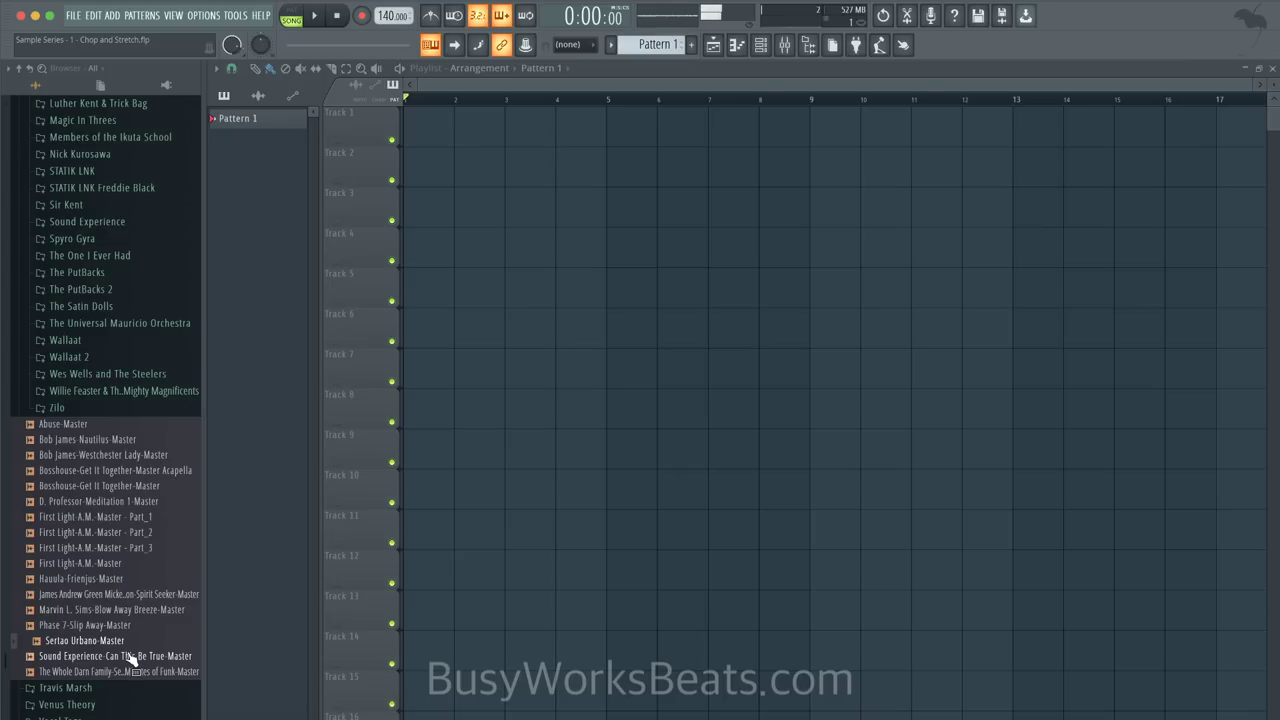
key("space")
key("space")
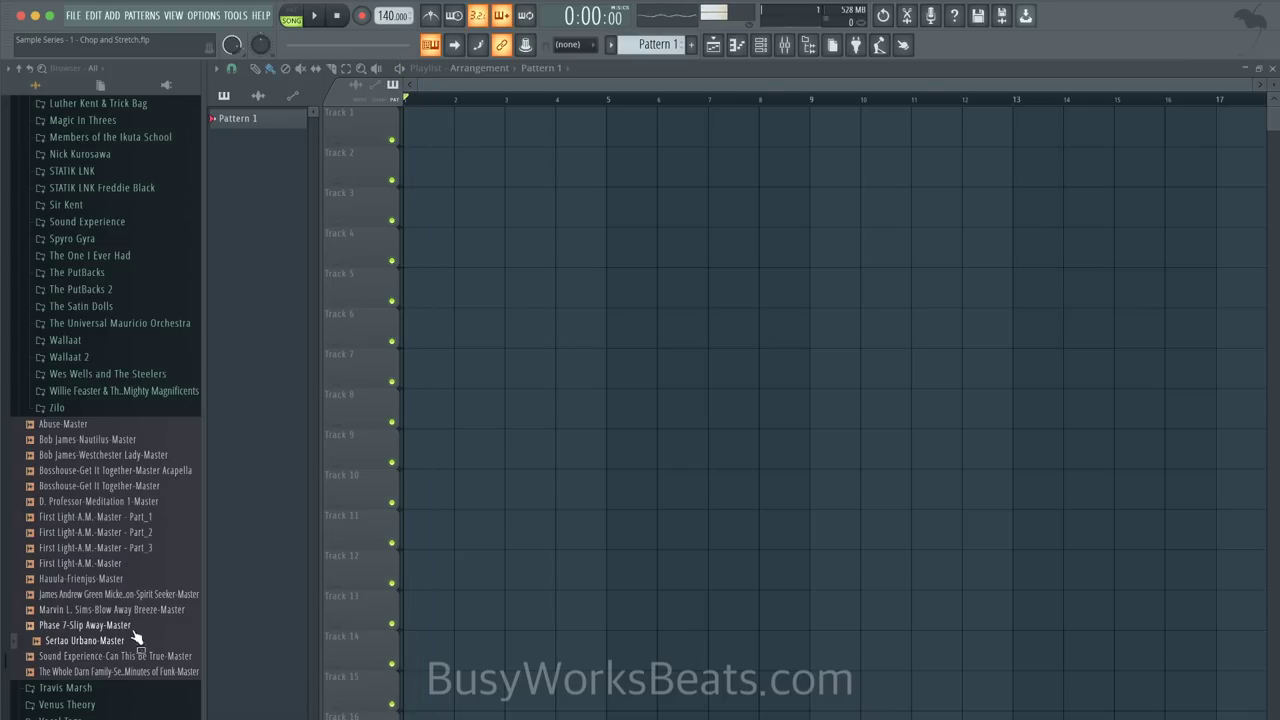
left_click(119, 643)
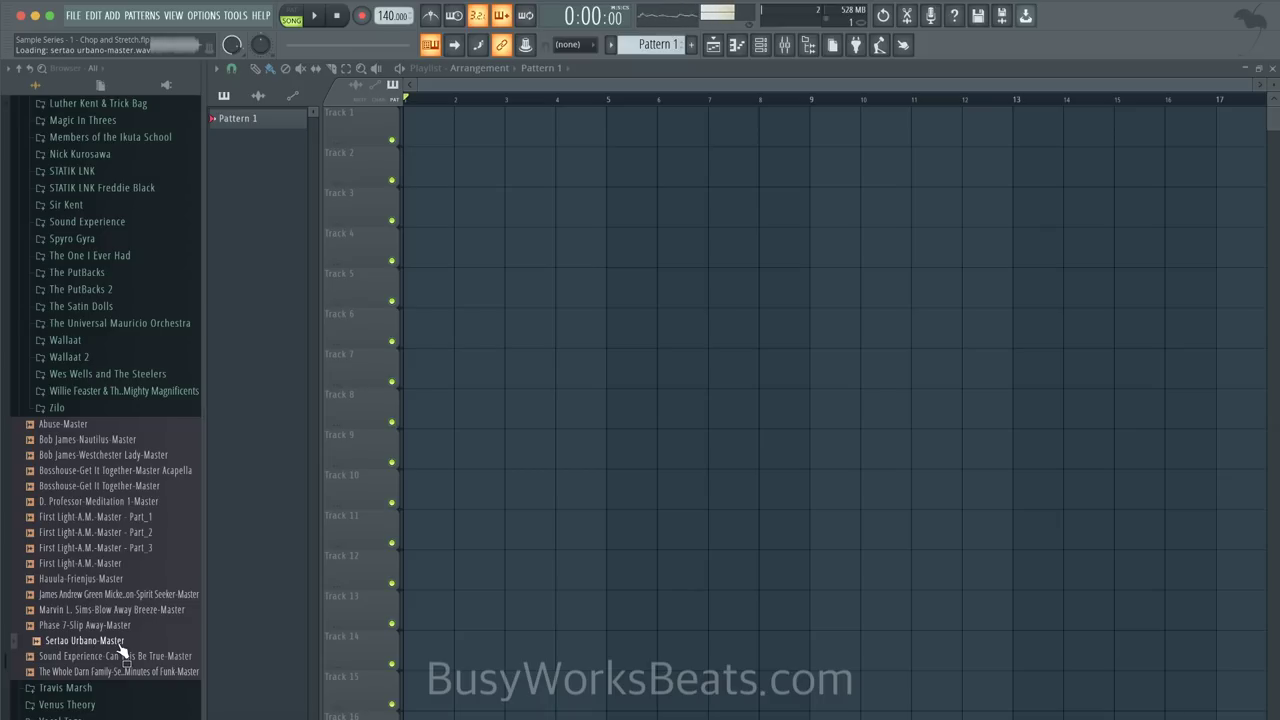
left_click(130, 441)
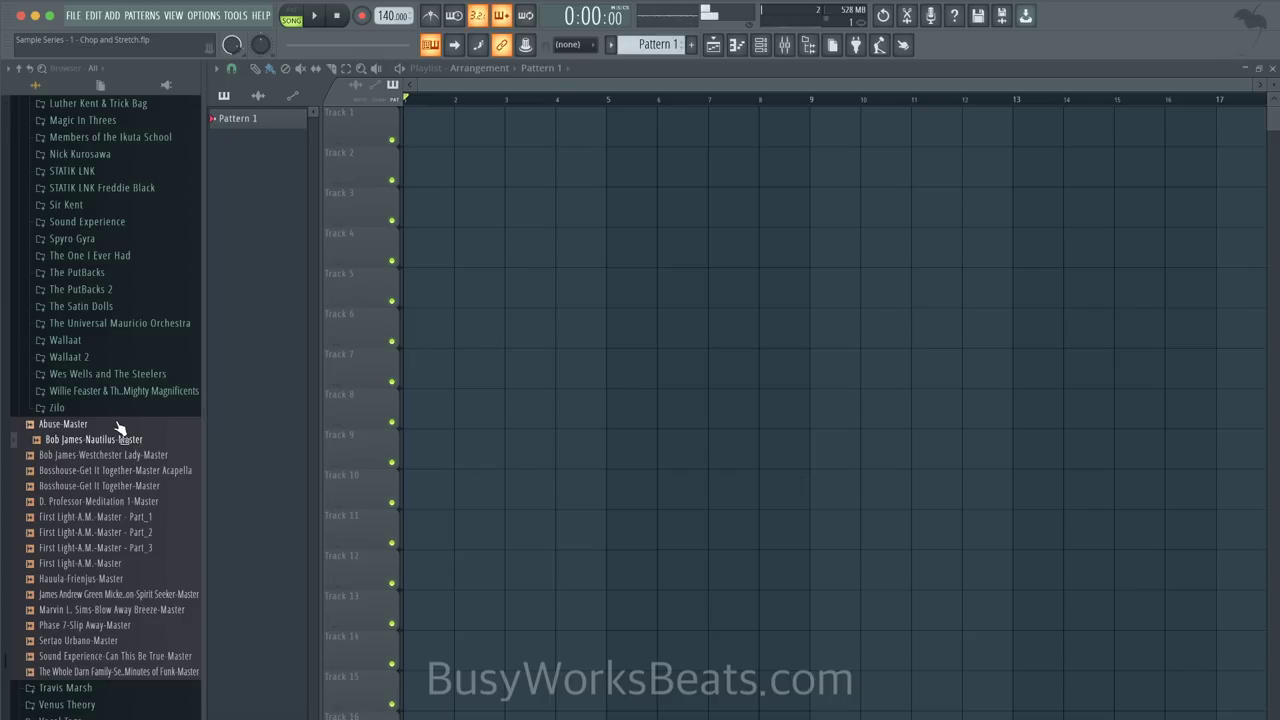
left_click(116, 426)
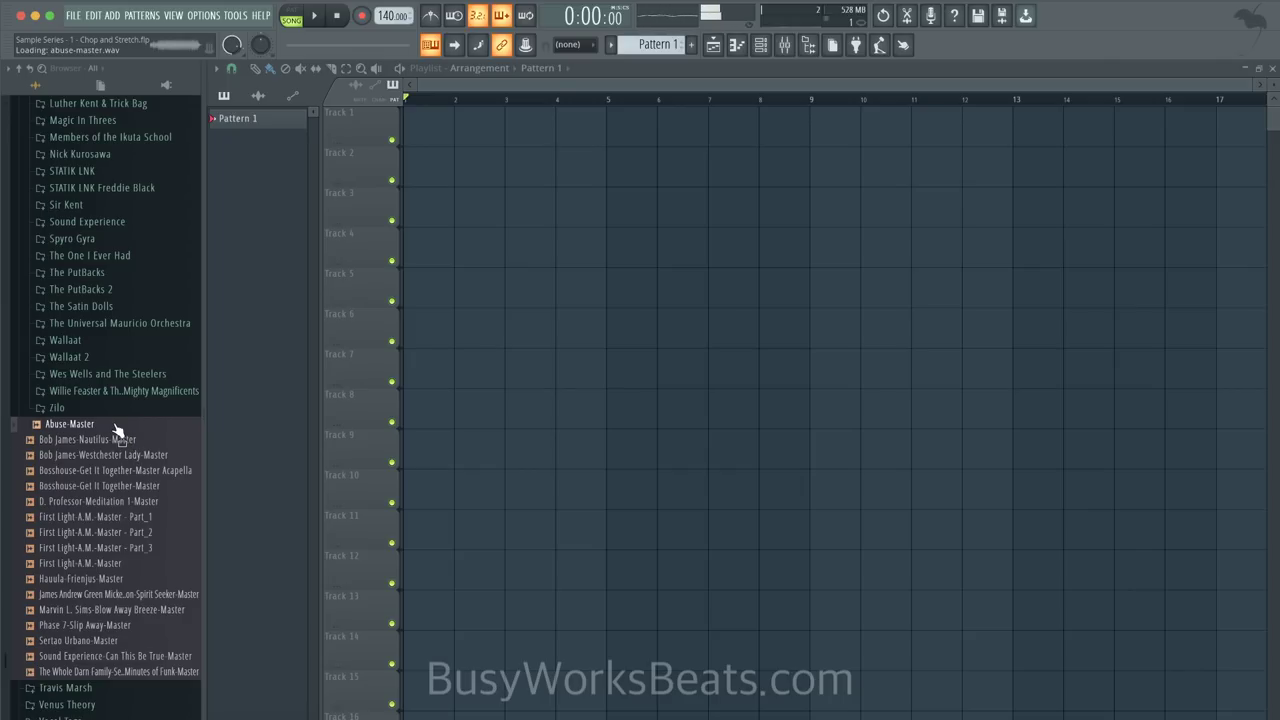
- Load the Abuse-Master sample from the browser into the Slicex channel
left_click(760, 45)
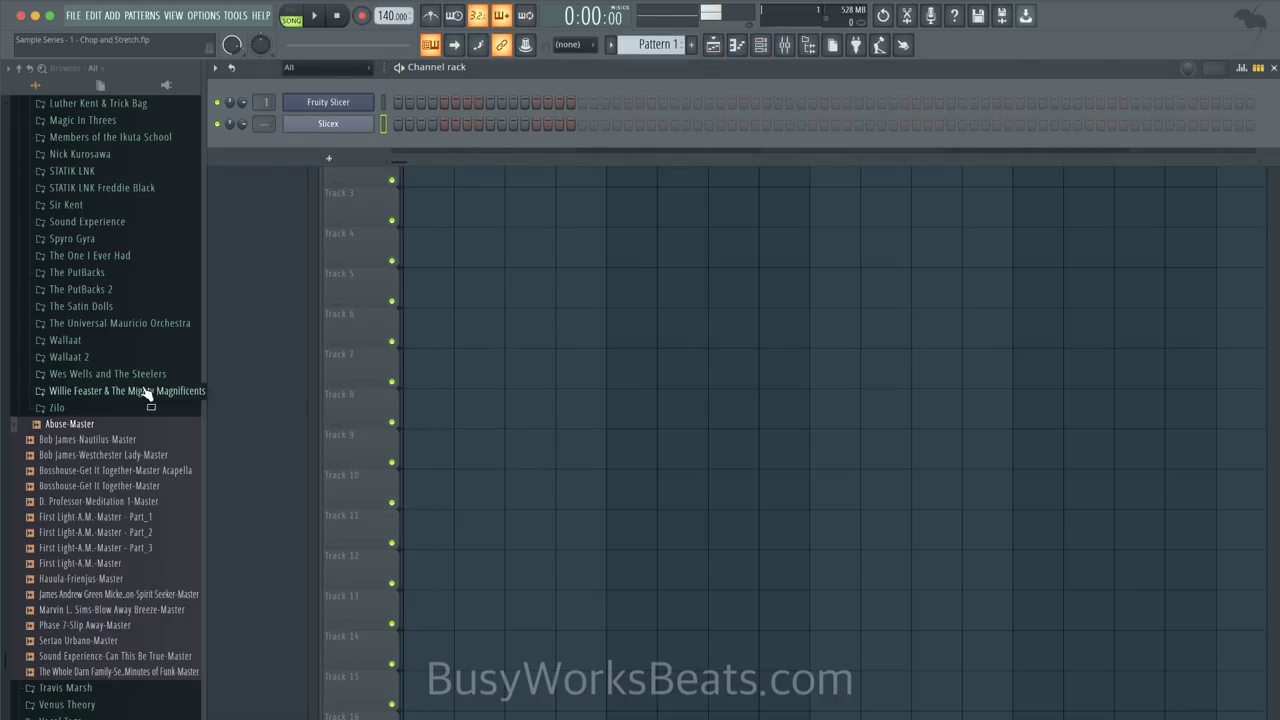
left_click(334, 123)
left_click_drag(96, 423, 437, 500)
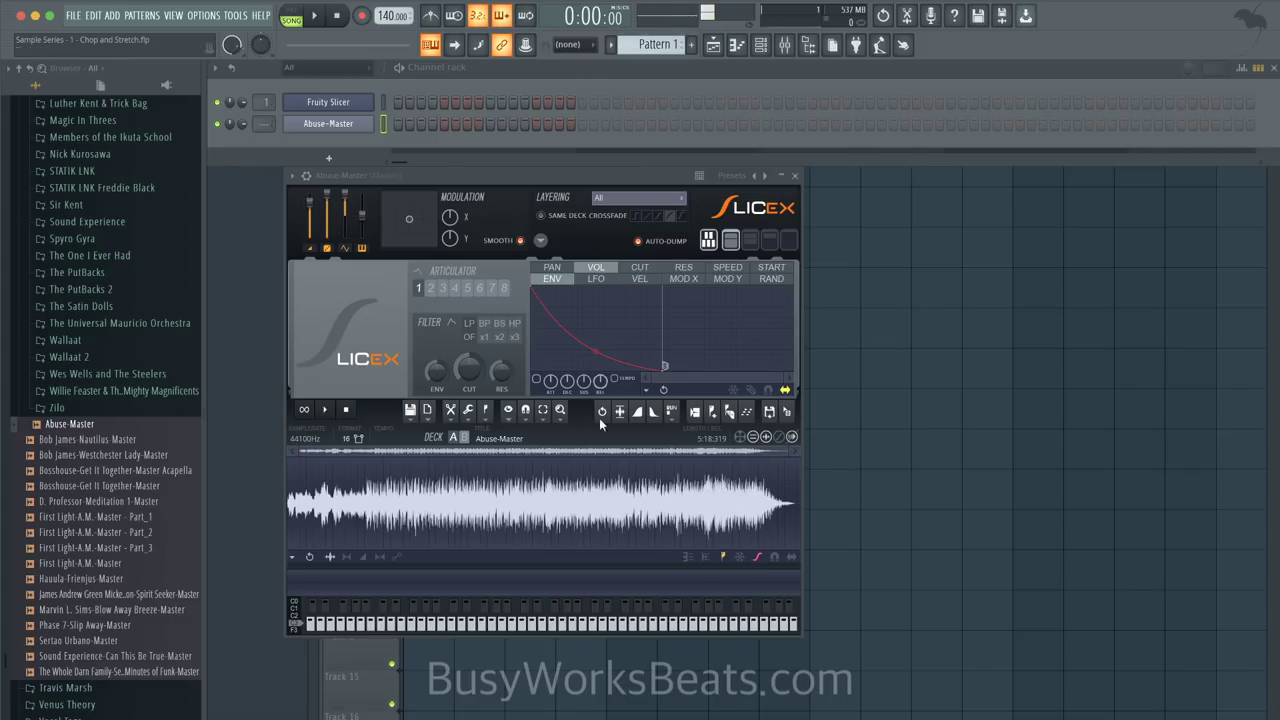
- Auto-slice the Abuse-Master sample in Slicex, check the slice markers on the waveform and close the plugin window
left_click(489, 411)
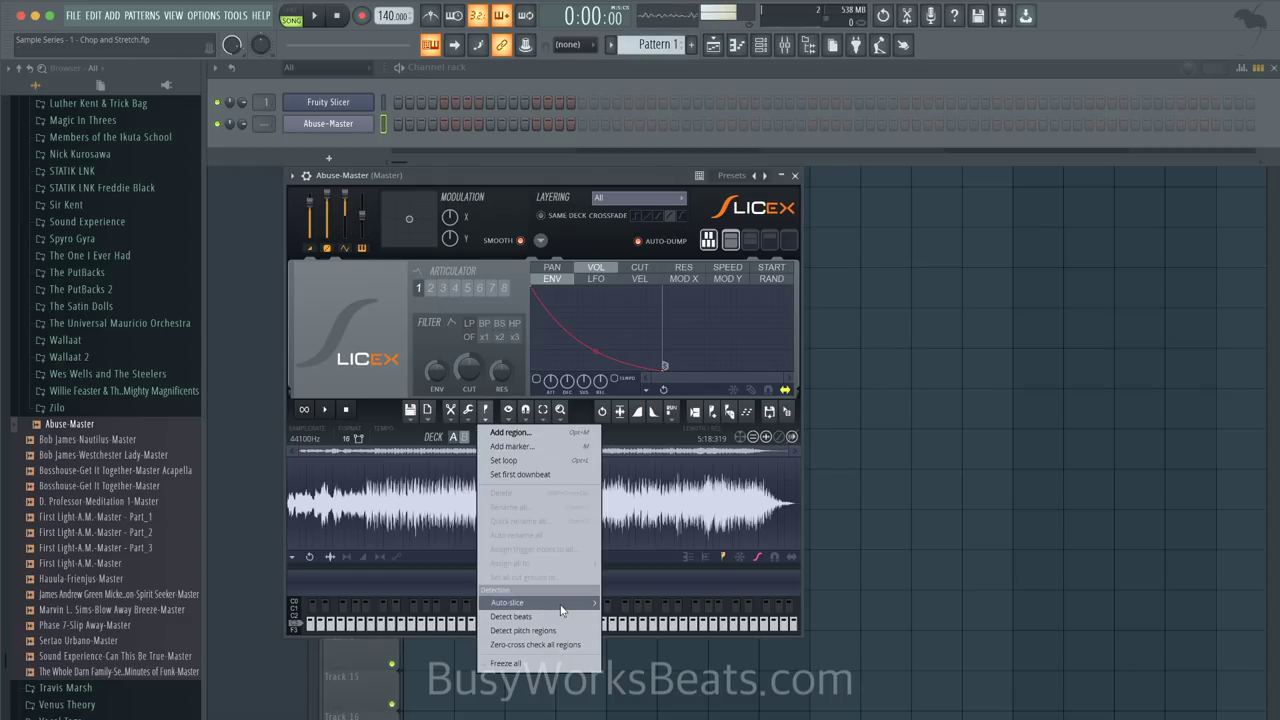
mouse_move(550, 602)
left_click(655, 616)
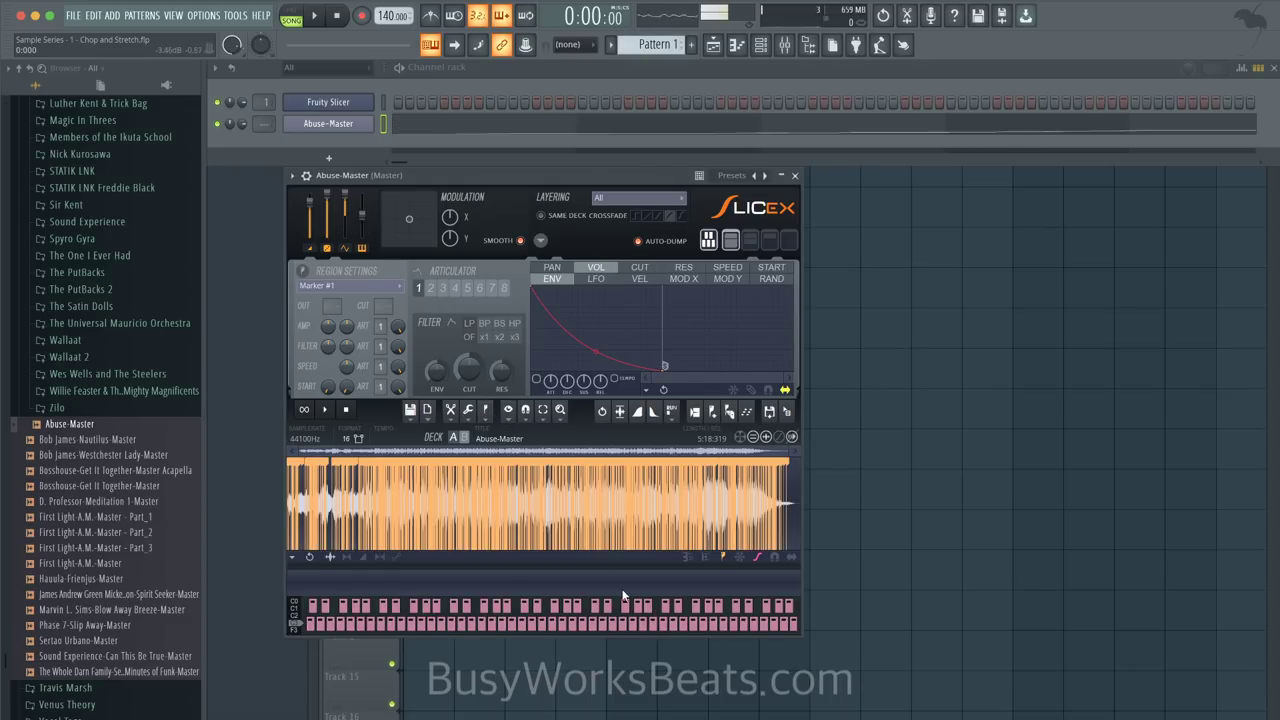
scroll(490, 508, "up", 5)
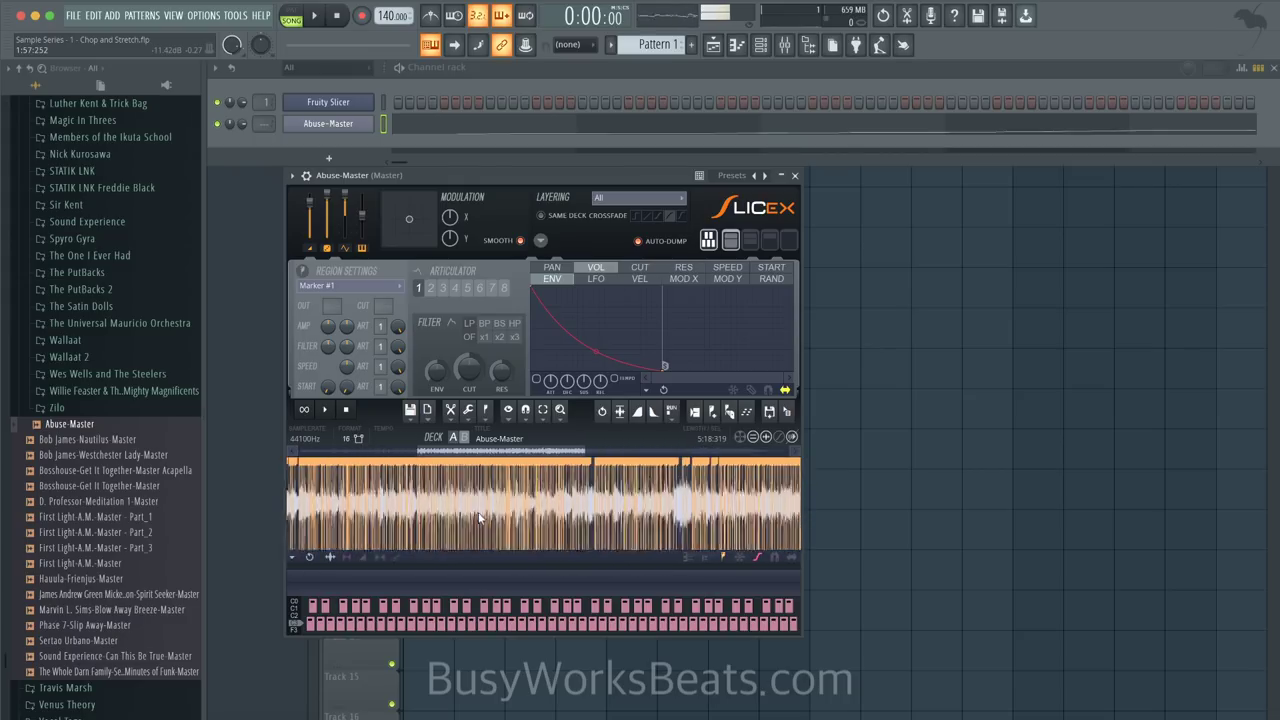
scroll(481, 512, "up", 5)
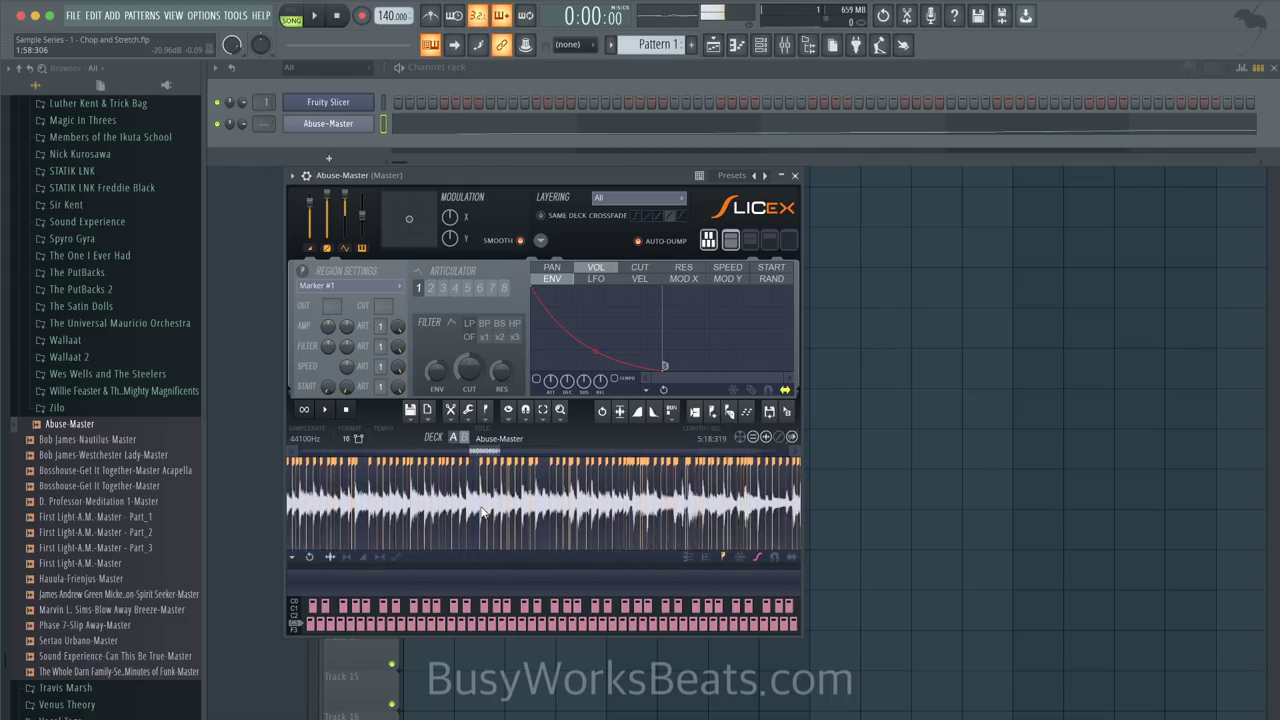
scroll(481, 512, "up", 2)
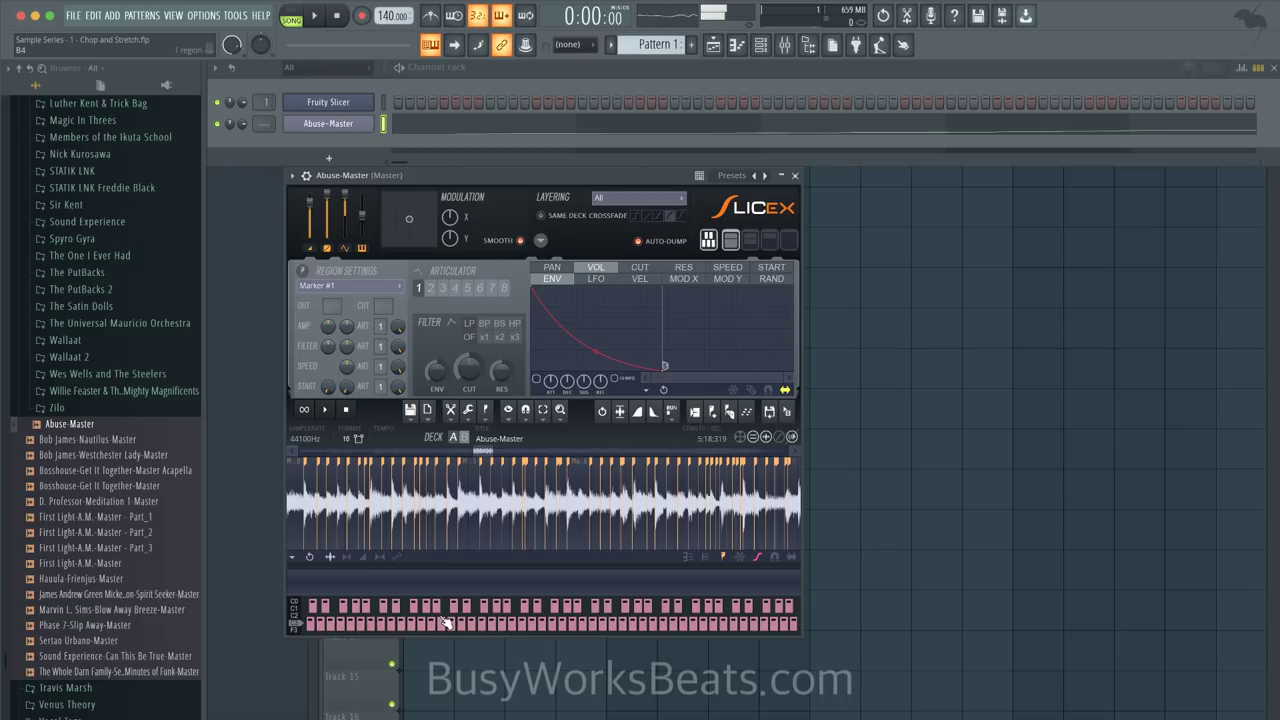
left_click(795, 176)
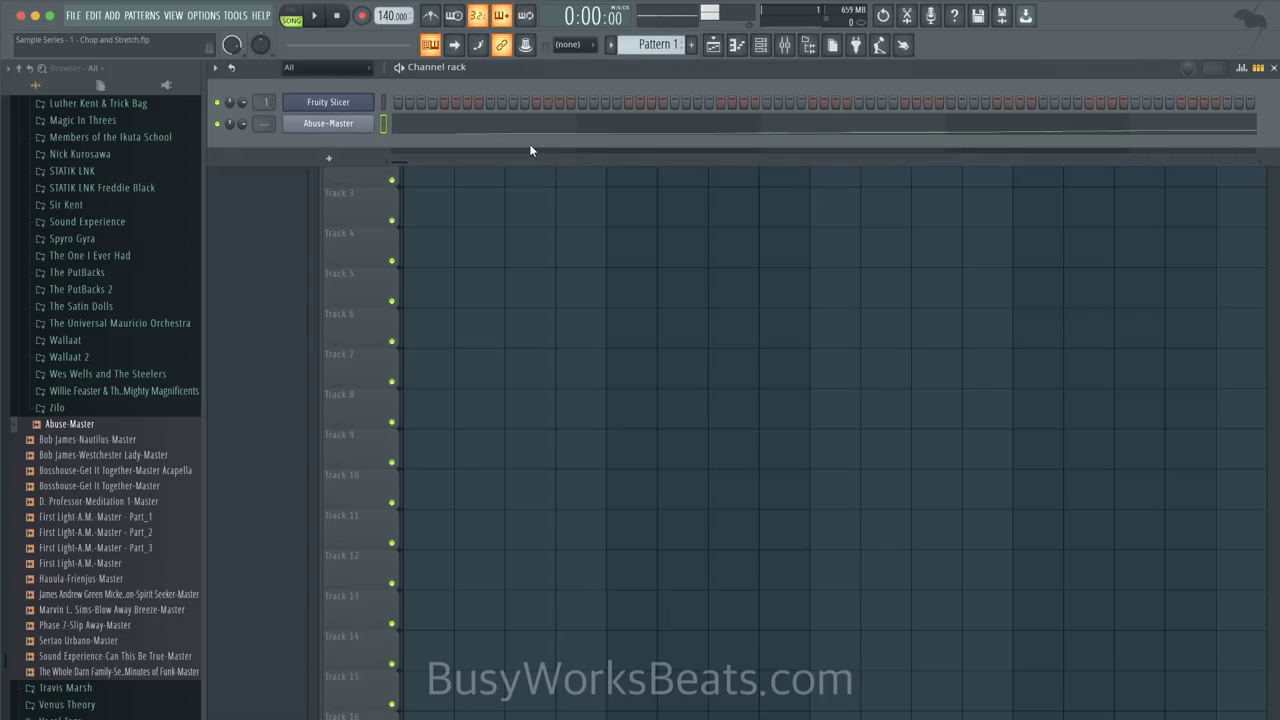
- Open the piano roll of the Abuse-Master channel at its middle slice markers
right_click(380, 130)
left_click(401, 122)
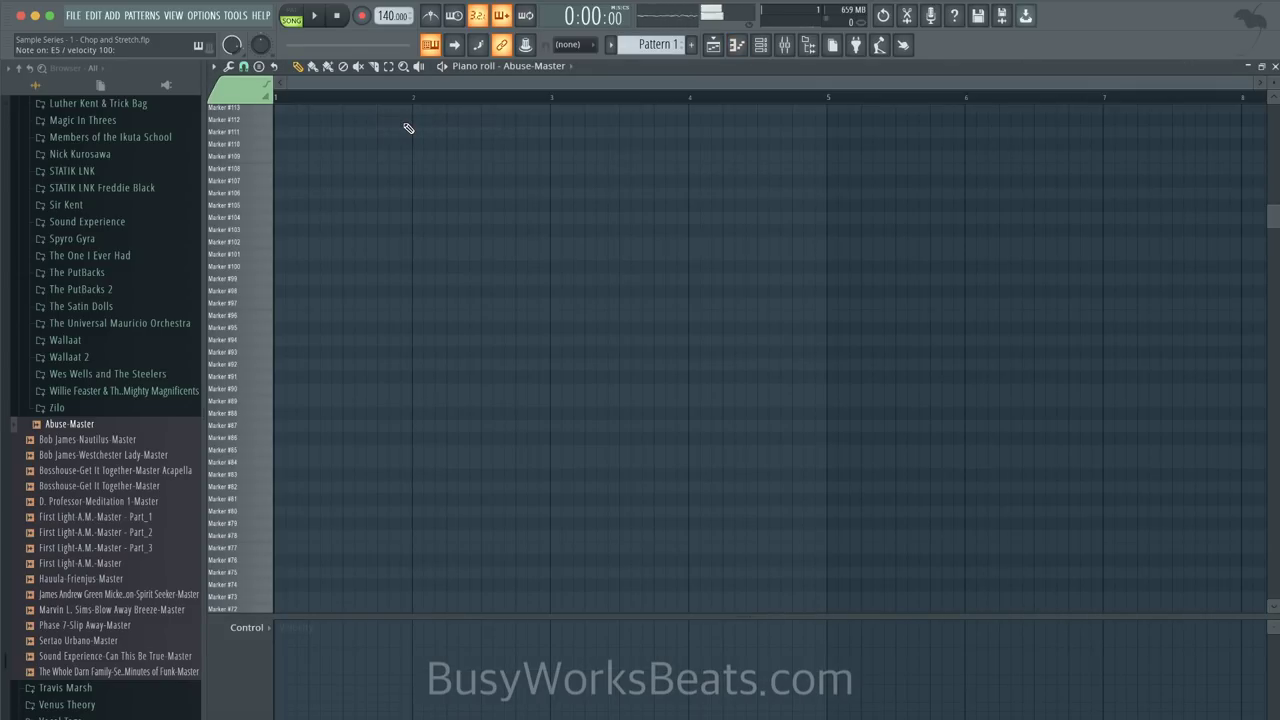
scroll(394, 228, "down", 6)
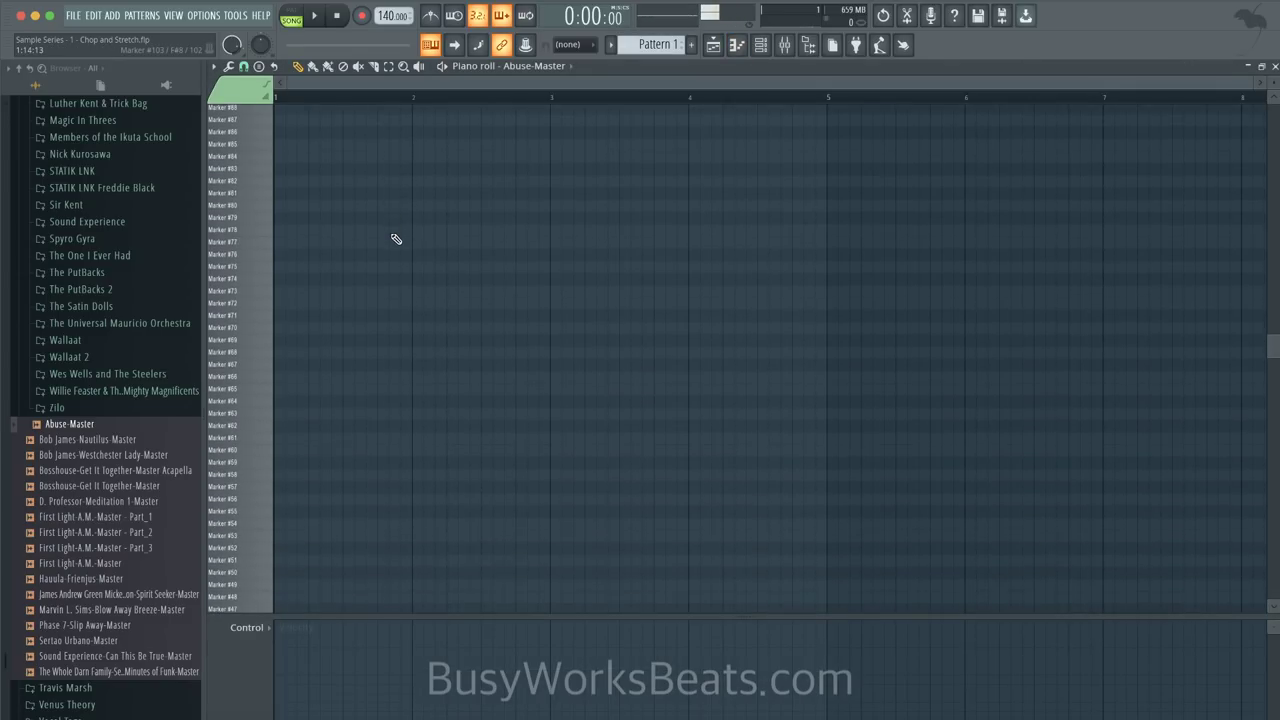
- Audition the slices, then place a Marker #54 note at the start of bar 1 and a Marker #65 note just after it
key("v")
key("e")
key("w")
key("v")
key("e")
key("w")
key("e")
left_click(281, 525)
key("e")
left_click(290, 389)
- Set the piano roll snap to 1/2 beat and delete the Marker #65 note
left_click(243, 66)
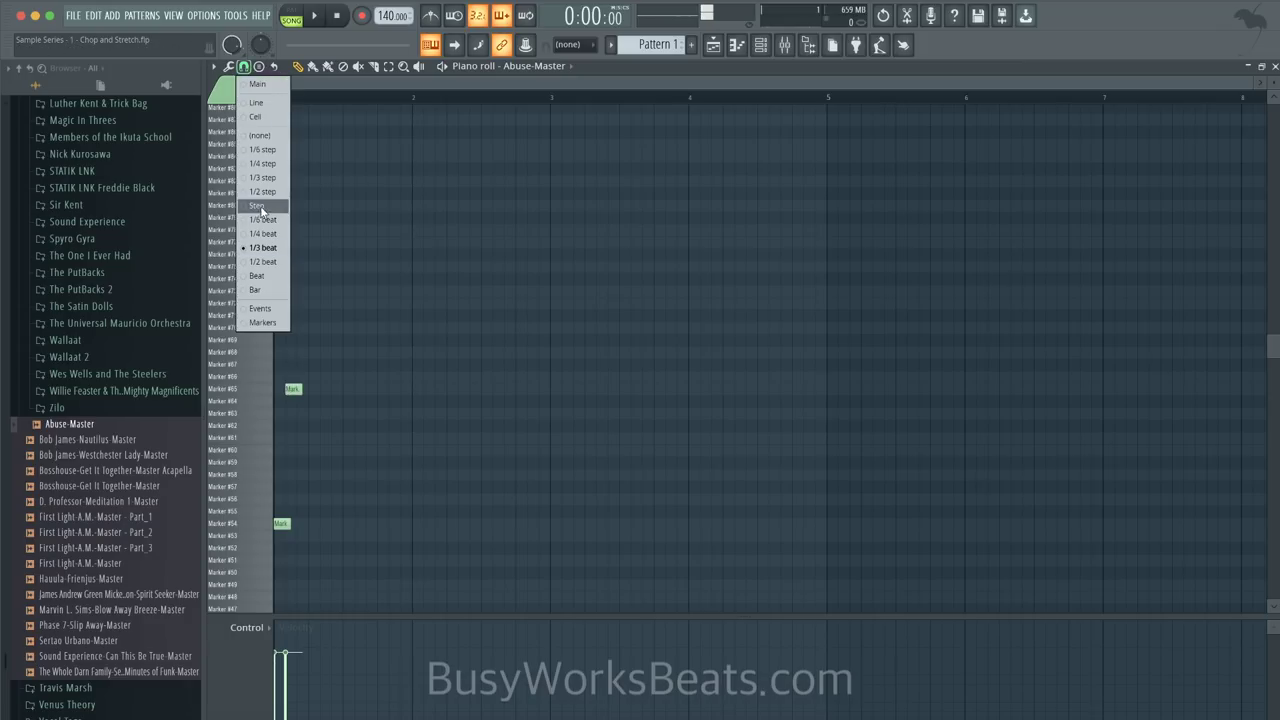
left_click(264, 260)
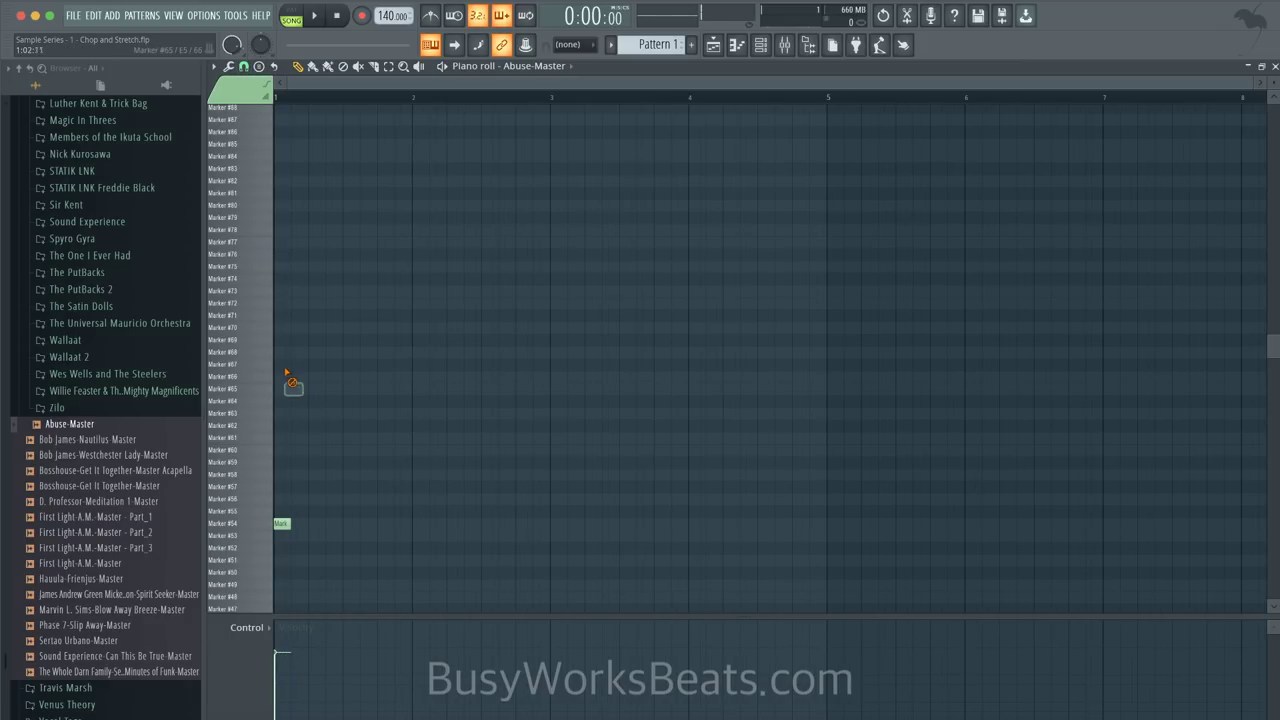
scroll(297, 400, "up", 5)
scroll(297, 415, "down", 1)
- Place Marker #65, Marker #63 and Marker #57 notes on consecutive half beats following the Marker #54 note
key("v")
key("e")
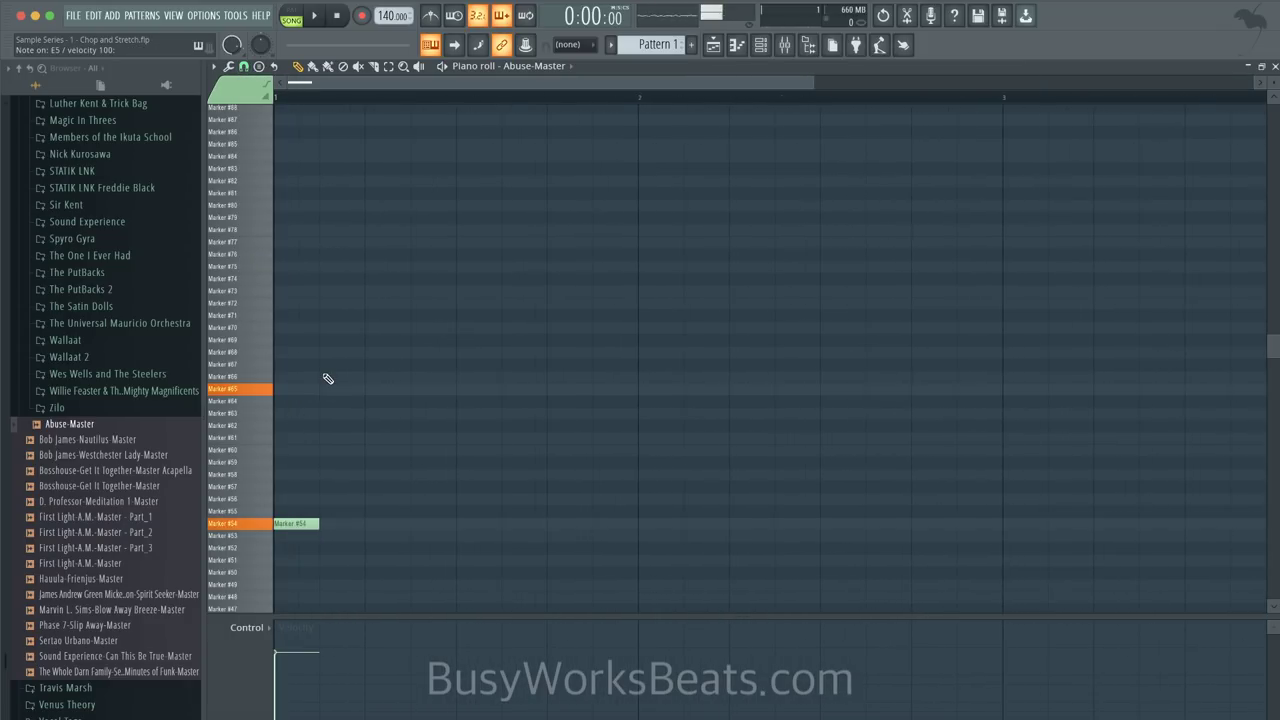
left_click(324, 389)
key("w")
left_click(372, 413)
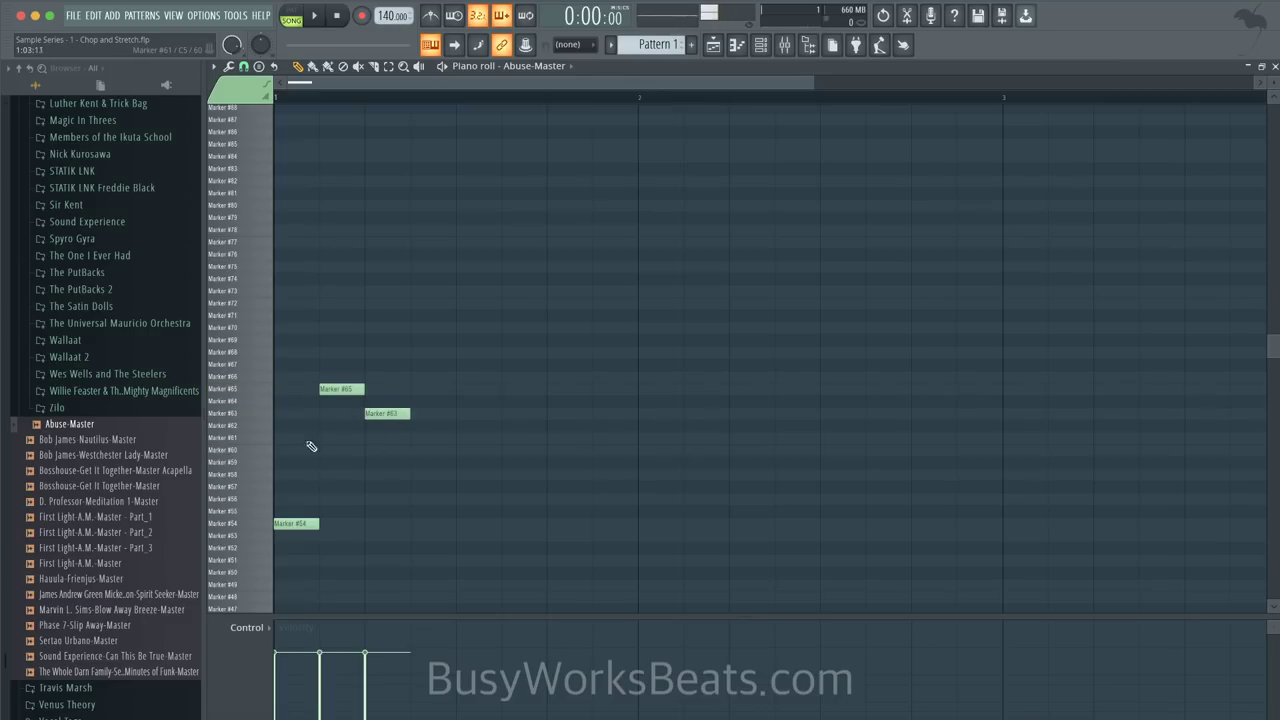
left_click_drag(249, 432, 251, 497)
left_click(424, 486)
- Switch playback to pattern mode and play back the four-note chop sequence
left_click(291, 15)
key("space")
key("space")
key("space")
scroll(396, 220, "down", 3)
key("space")
- Audition the slices below Marker #54 on the piano roll keys
left_click(238, 510)
left_click_drag(238, 510, 246, 598)
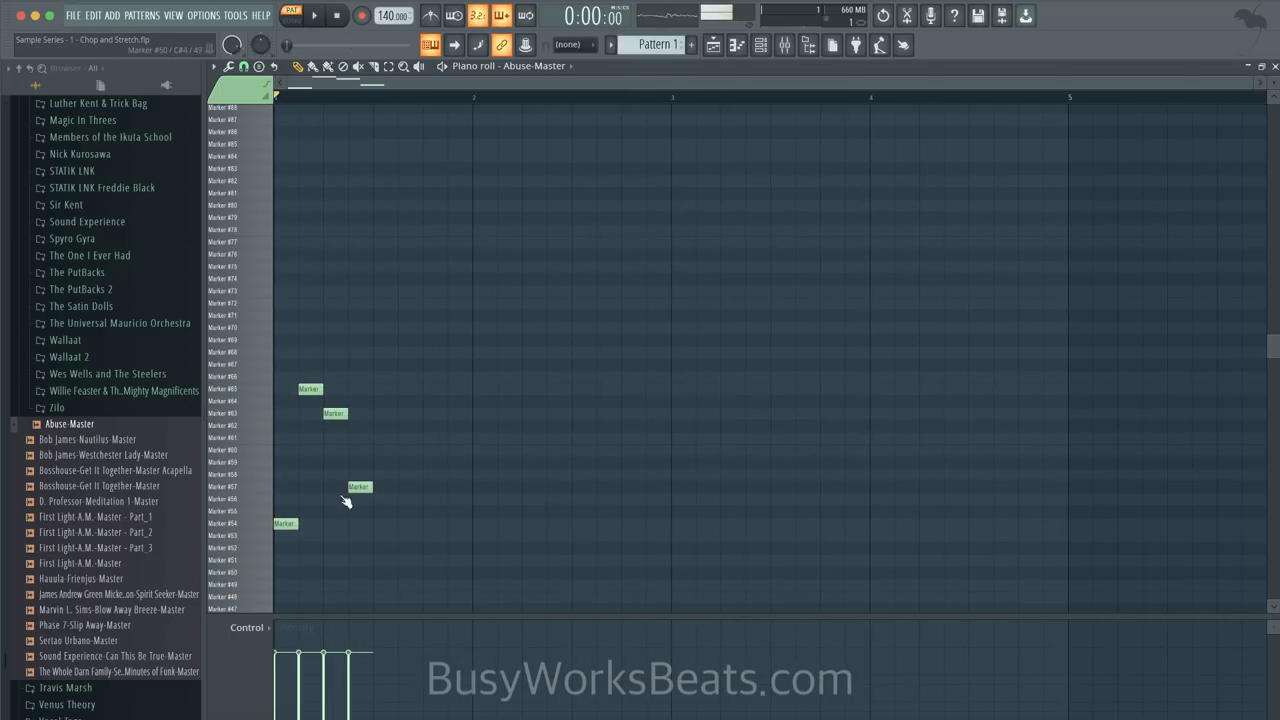
scroll(577, 300, "down", 5)
mouse_move(263, 445)
left_mouse_down()
mouse_move(257, 578)
mouse_move(257, 528)
left_mouse_up()
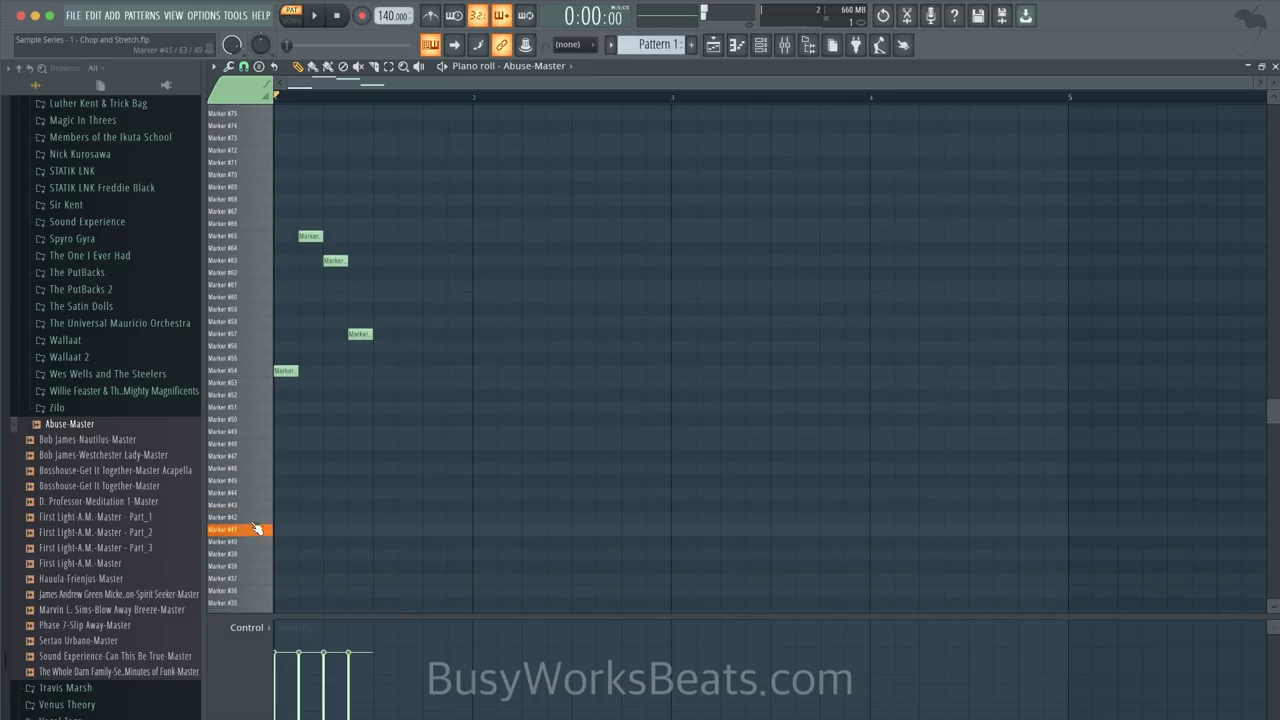
- Leave the piano roll, reopen the Abuse-Master channel in Slicex and re-slice the sample with dull auto-slicing
left_click(1274, 66)
left_click(328, 123)
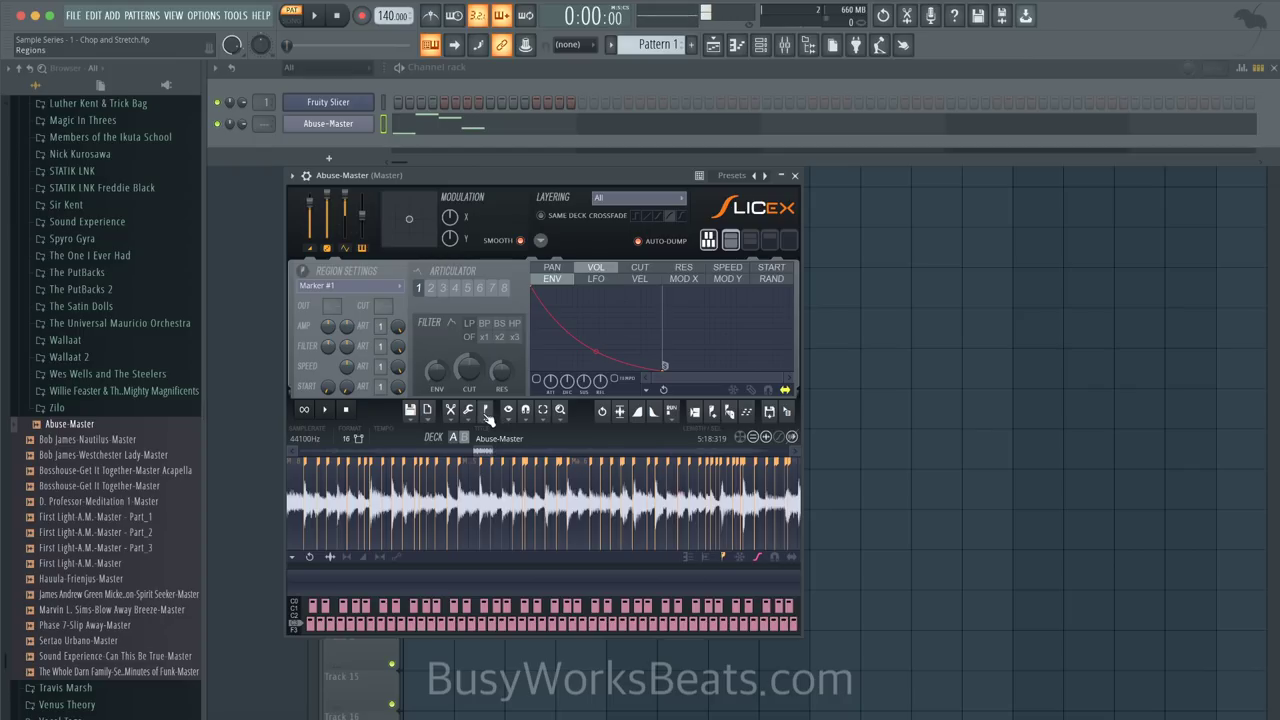
left_click(487, 412)
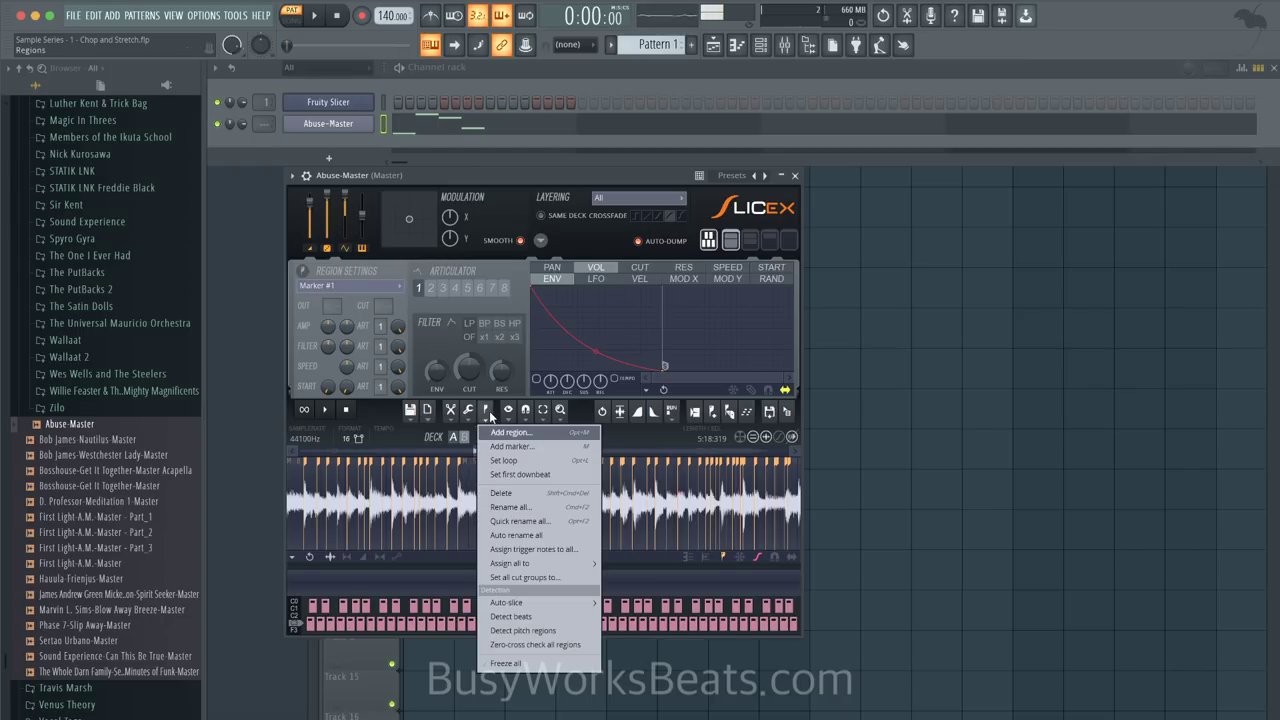
mouse_move(535, 603)
left_click(633, 606)
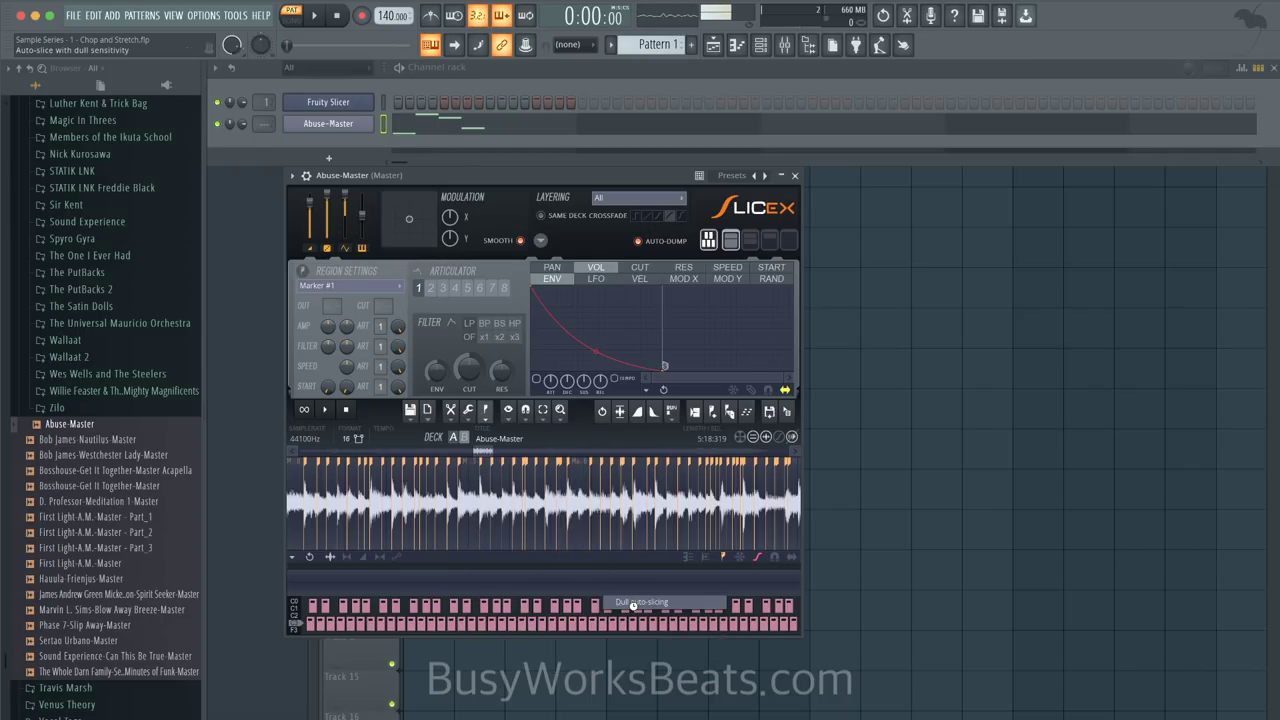
scroll(507, 519, "down", 7)
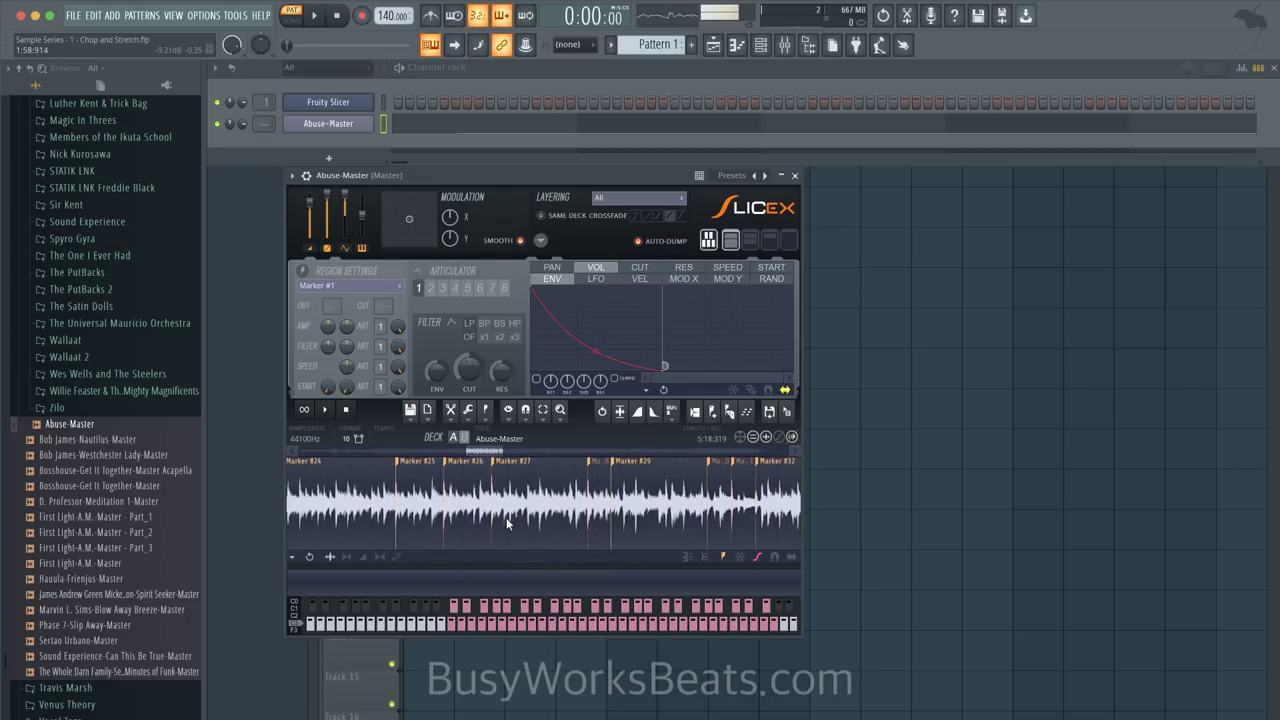
scroll(452, 505, "down", 6)
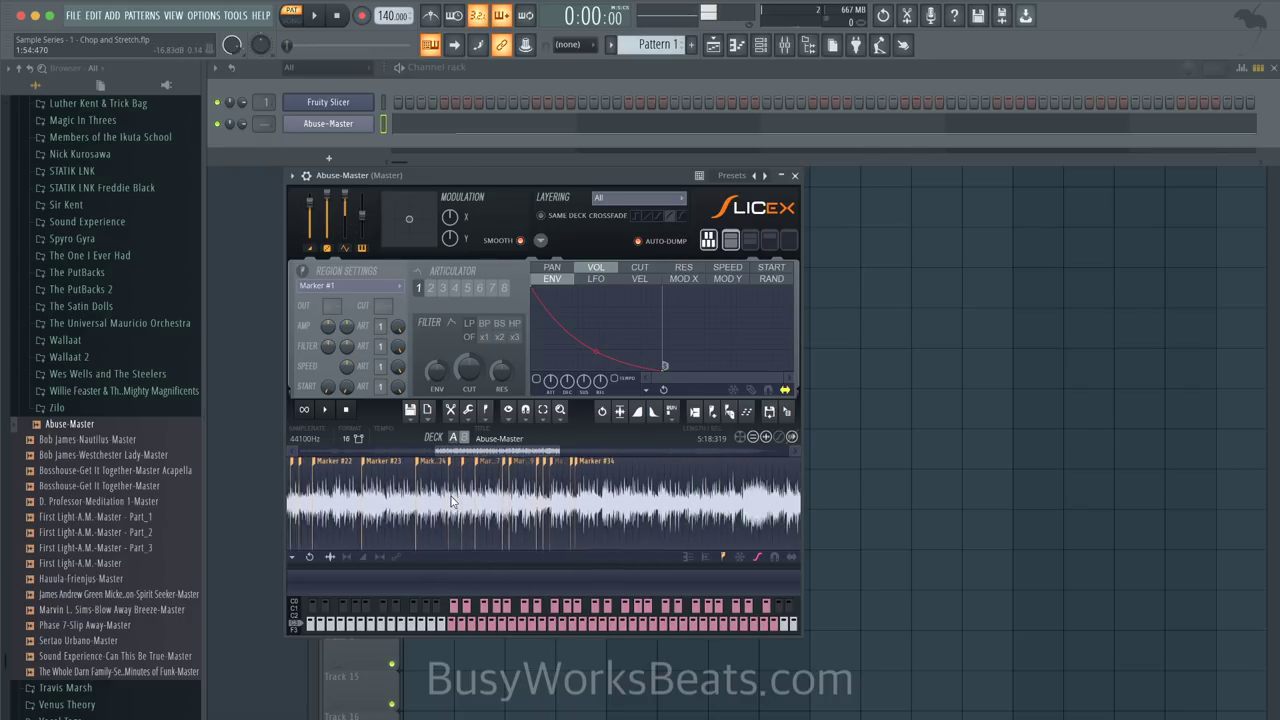
- Open the Abuse-Master piano roll and fill bar 1 with one-beat notes on Marker #6, Marker #10, Marker #6 and Marker #10
left_click(795, 175)
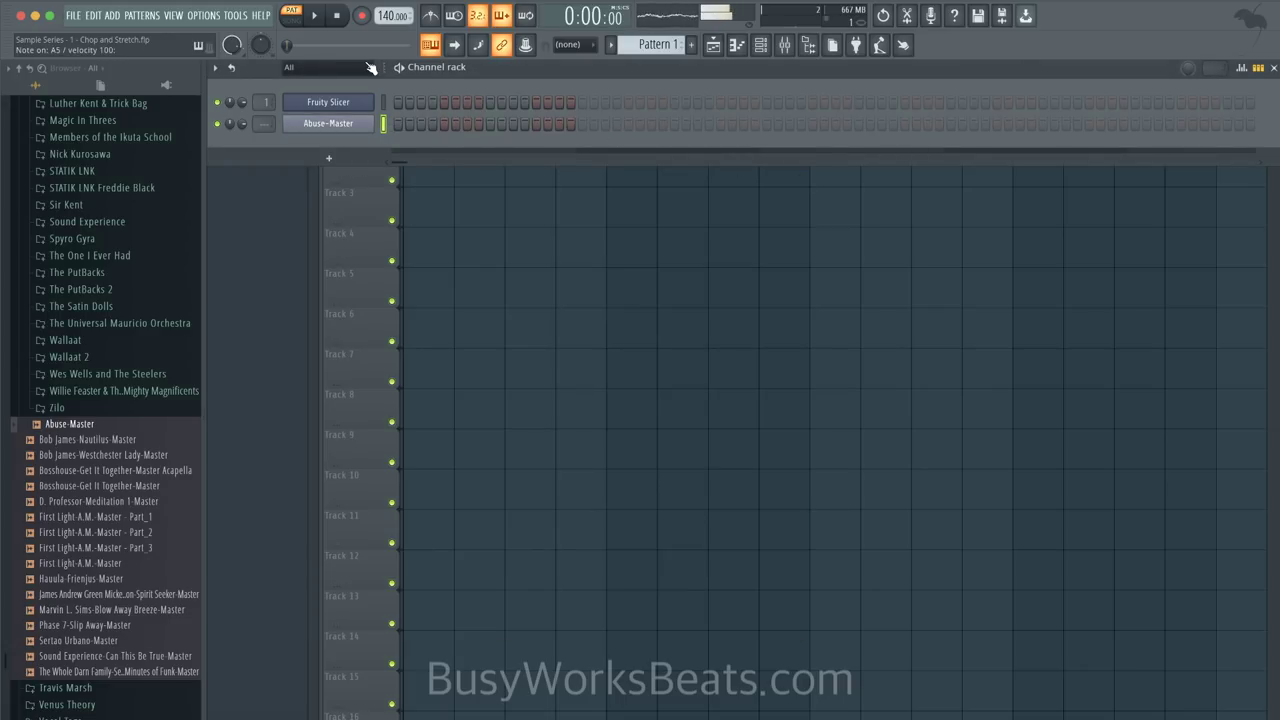
right_click(358, 136)
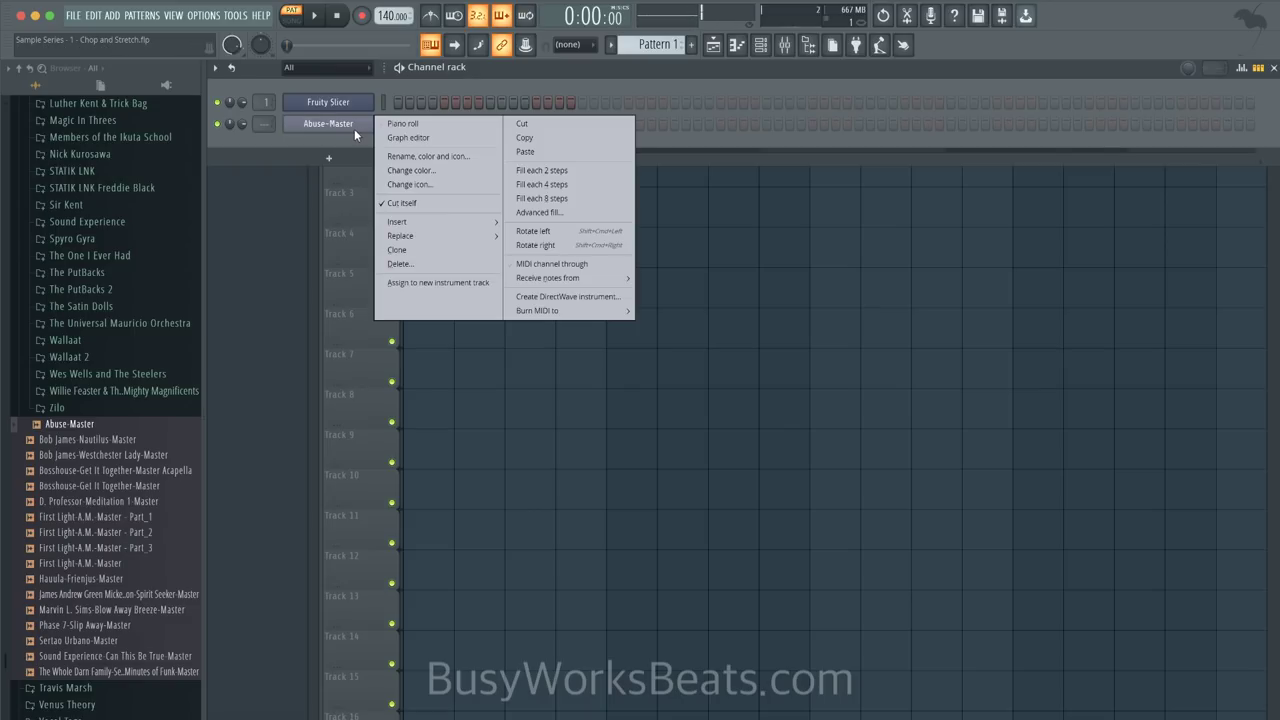
left_click(406, 123)
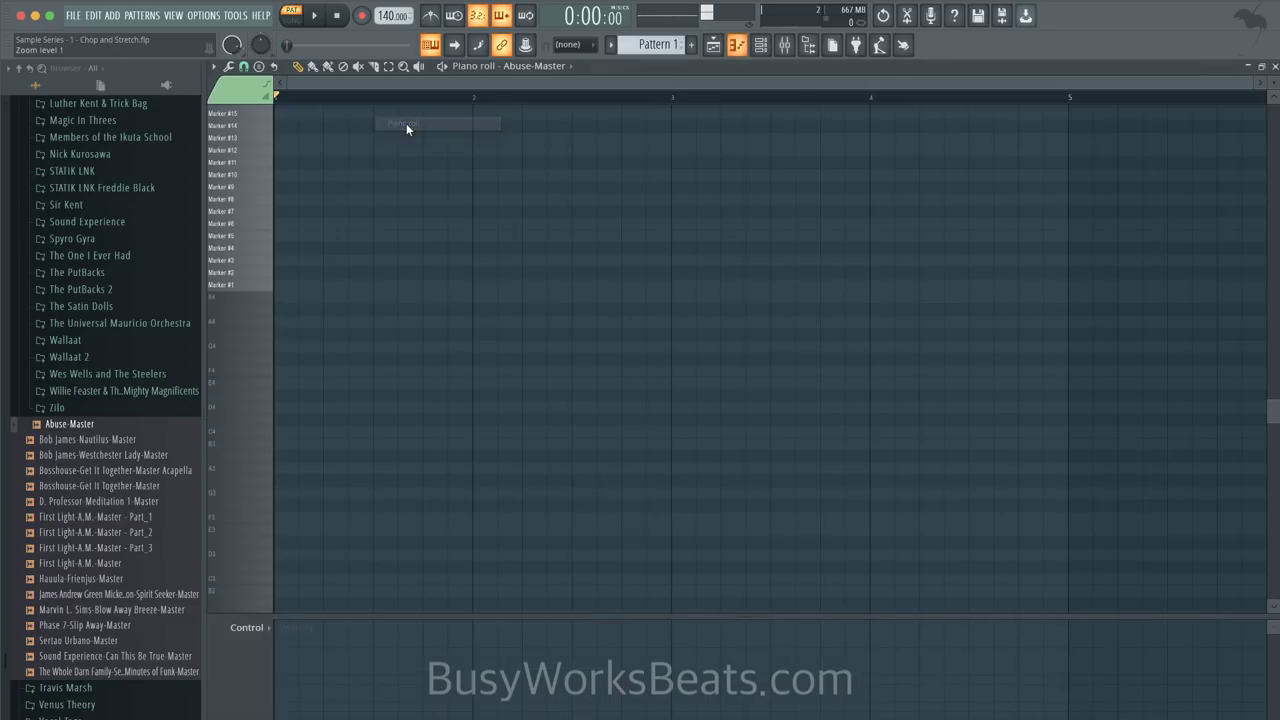
left_click(288, 225)
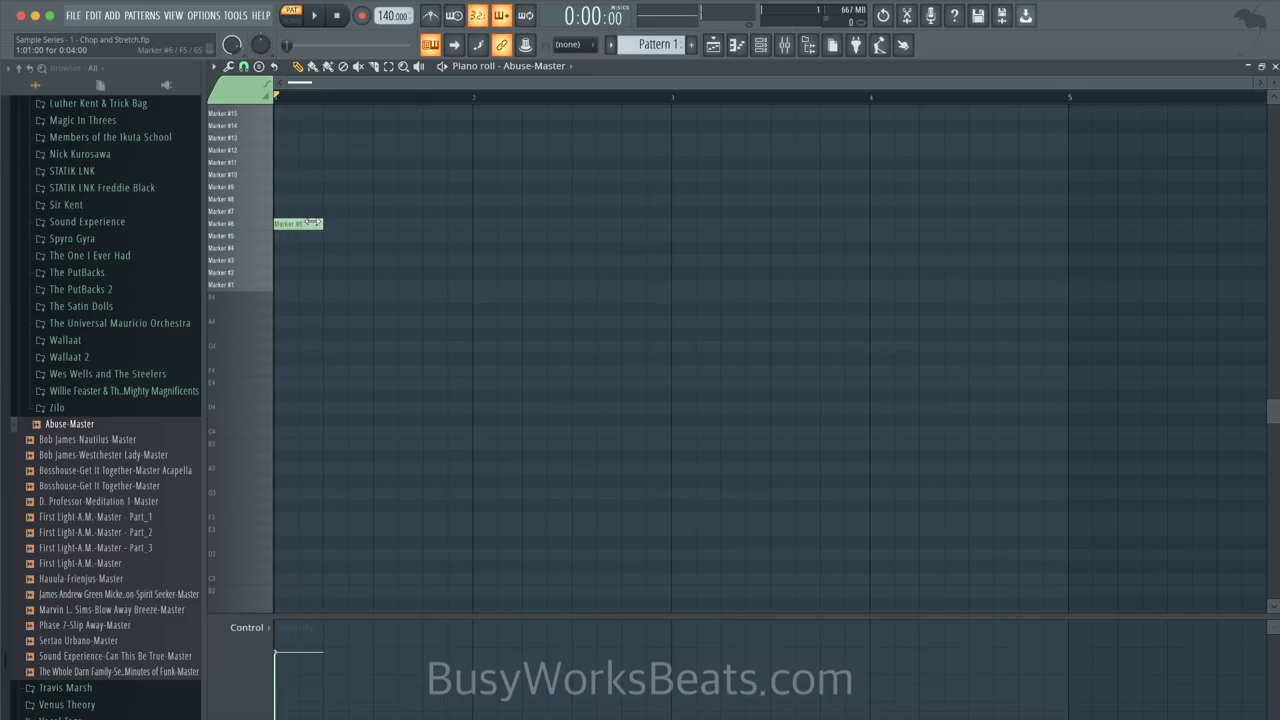
left_click(328, 176)
left_click(378, 225)
key("space")
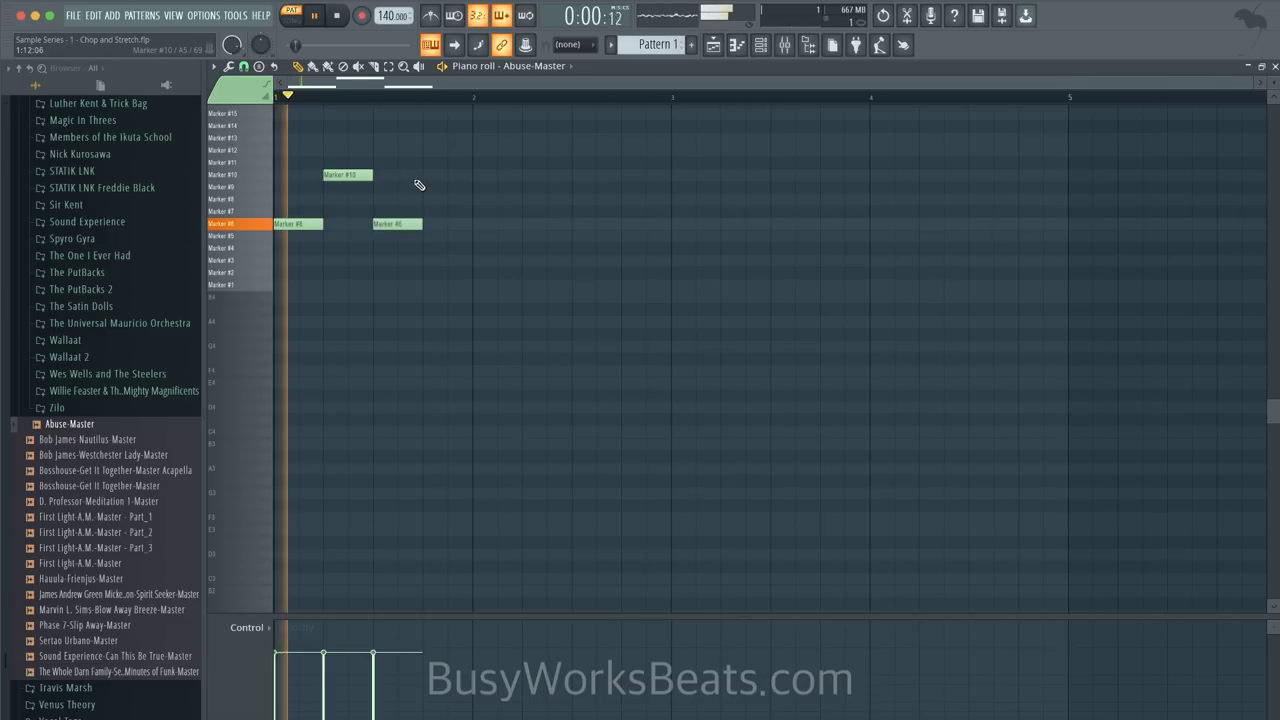
left_click(428, 176)
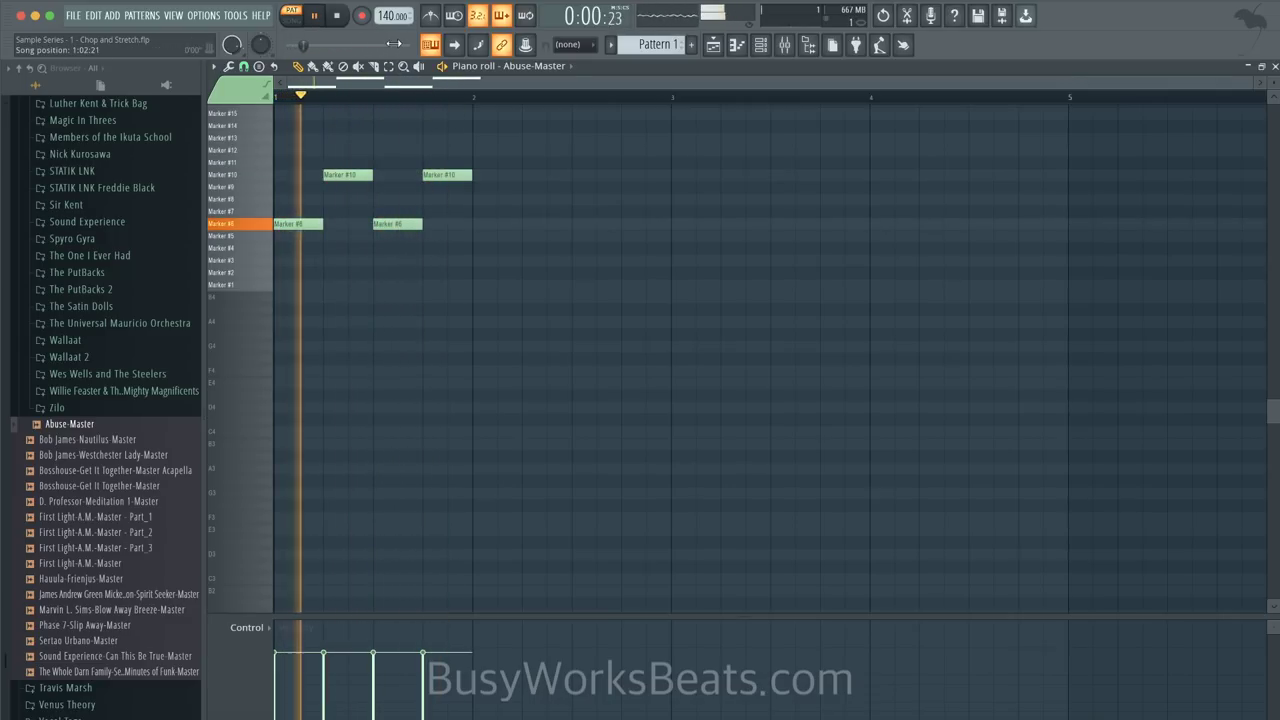
- Fill bar 2 with one-beat notes on Marker #6, Marker #10, Marker #6 and Marker #8, and play back the pattern
left_click(477, 225)
left_click(535, 176)
left_click(576, 225)
key("space")
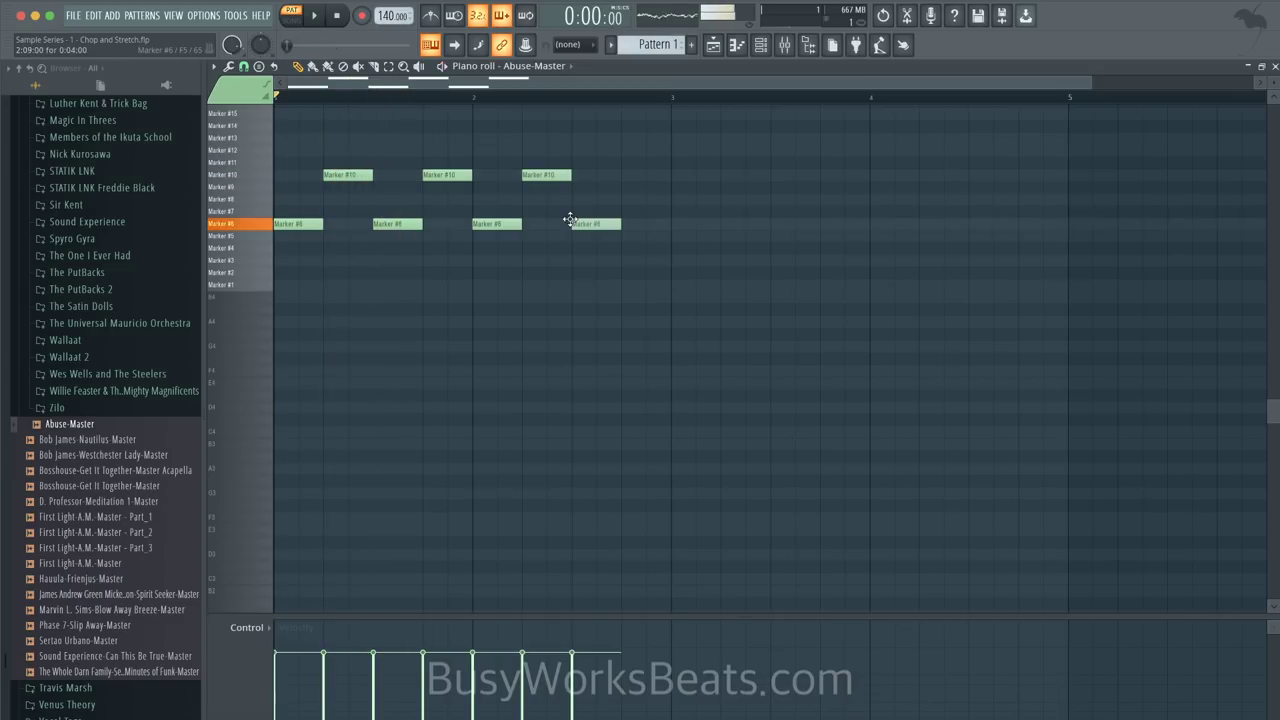
left_click(627, 199)
key("space")
key("space")
- Replace the third-beat note in bar 1 with a Marker #8 note
right_click(396, 227)
key("space")
left_click(377, 199)
- Replace the fourth-beat note in bar 1 with a Marker #5 note and delete the first note of bar 2
right_click(441, 176)
key("space")
key("space")
key("space")
left_click(424, 225)
mouse_move(423, 227)
left_mouse_down()
mouse_move(422, 262)
mouse_move(422, 238)
left_mouse_up()
key("space")
right_click(491, 225)
key("space")
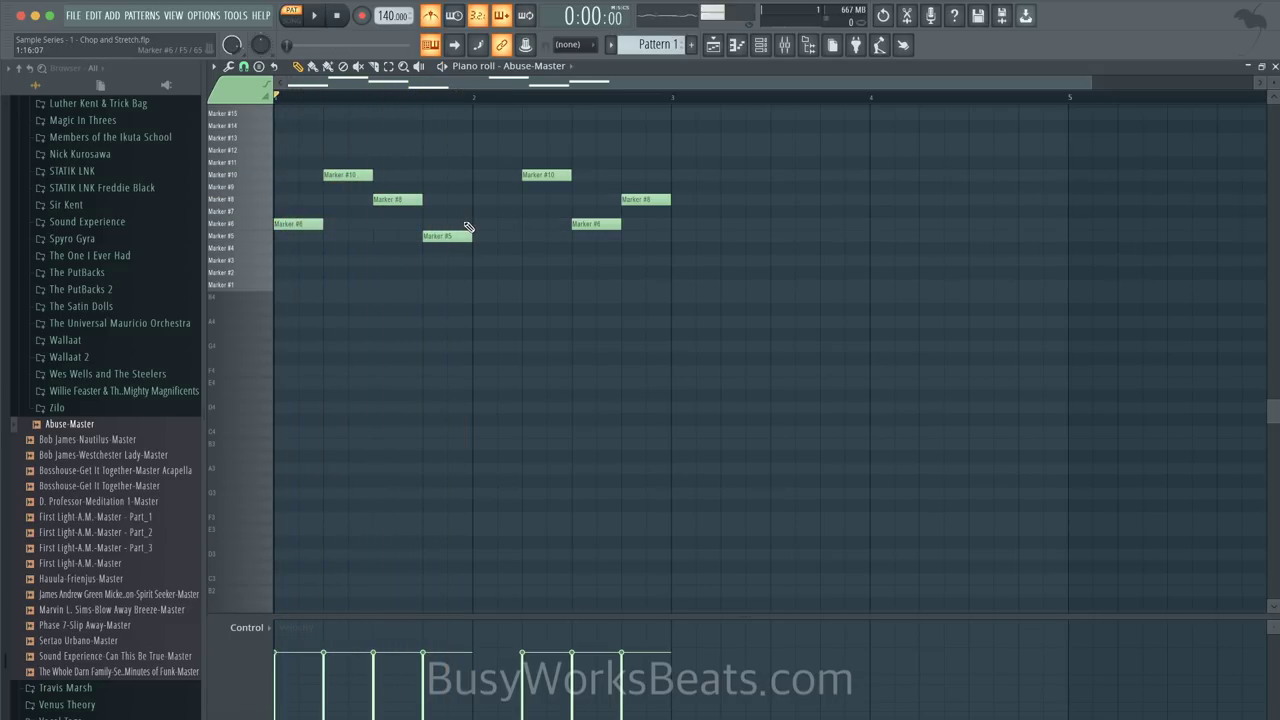
- Set the project tempo to 108 BPM while playing back the pattern
left_click_drag(379, 20, 379, 60)
key("space")
key("space")
key("space")
mouse_move(386, 16)
left_mouse_down()
mouse_move(386, 31)
mouse_move(386, 14)
left_mouse_up()
key("space")
key("space")
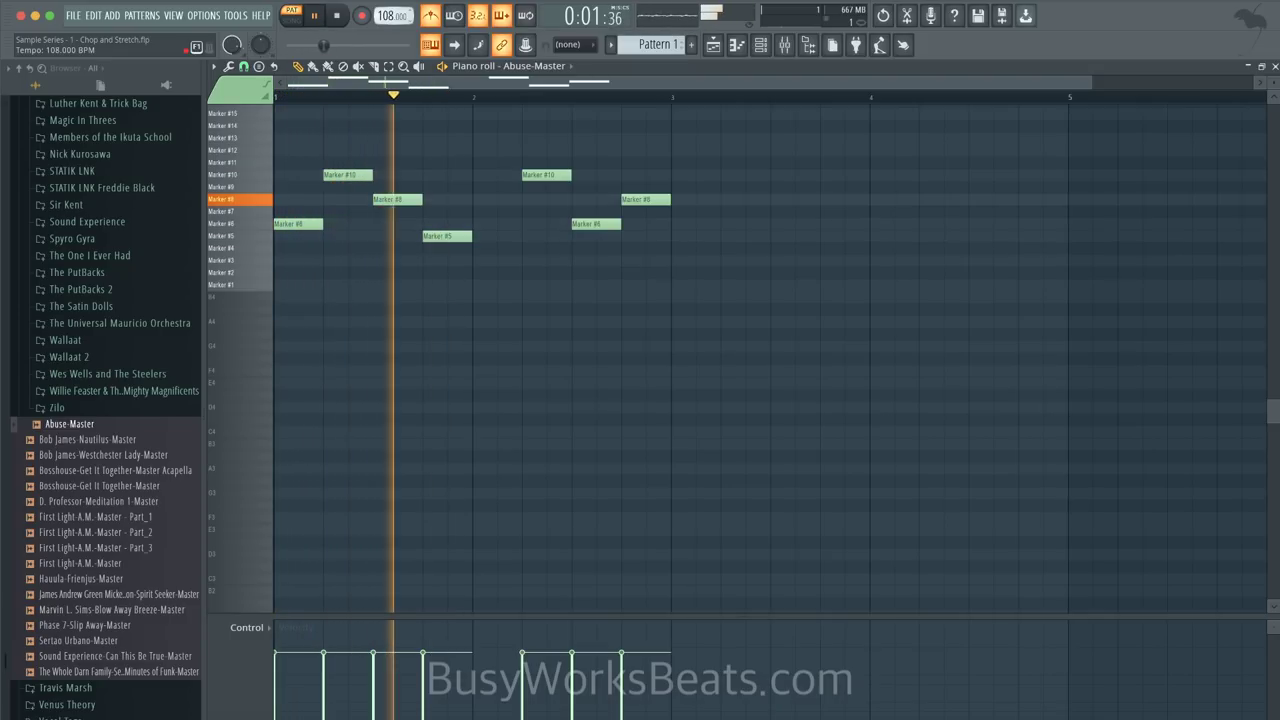
key("space")
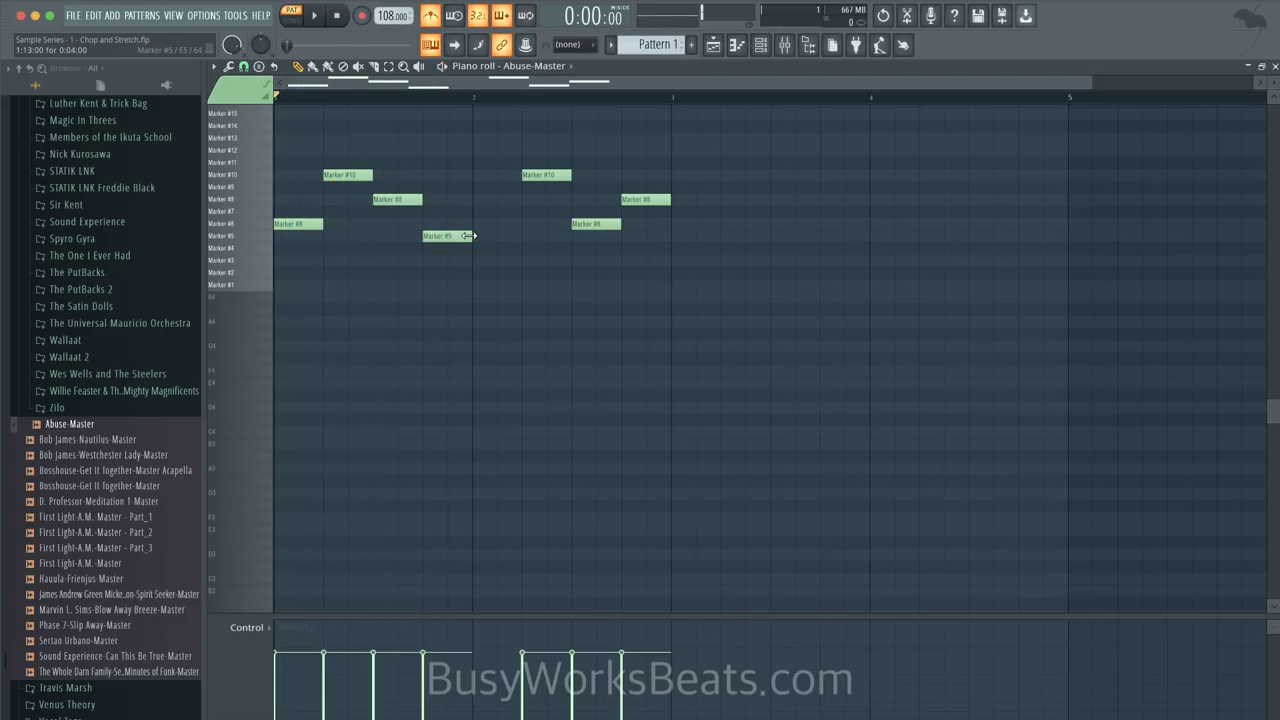
- Shorten the Marker #5 note to the last half beat of bar 1 and delete all notes in bar 2
left_click_drag(440, 236, 464, 236)
right_click(555, 175)
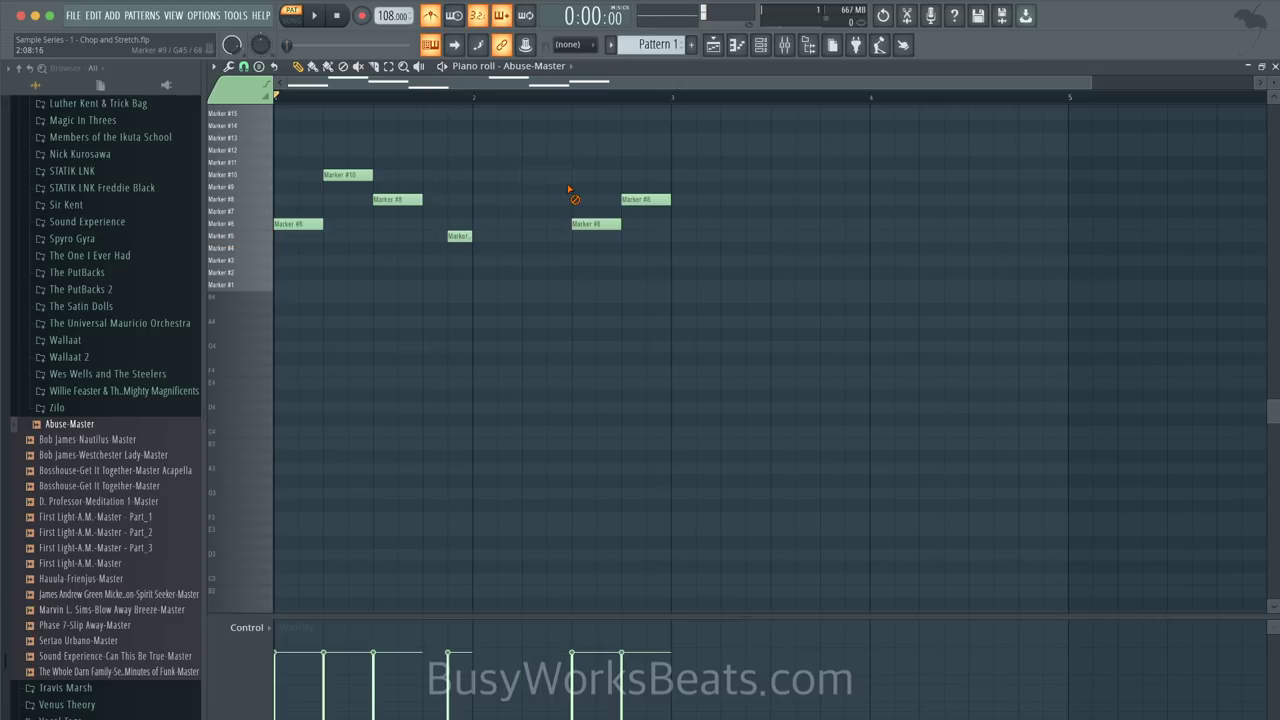
right_click(640, 200)
right_click(612, 223)
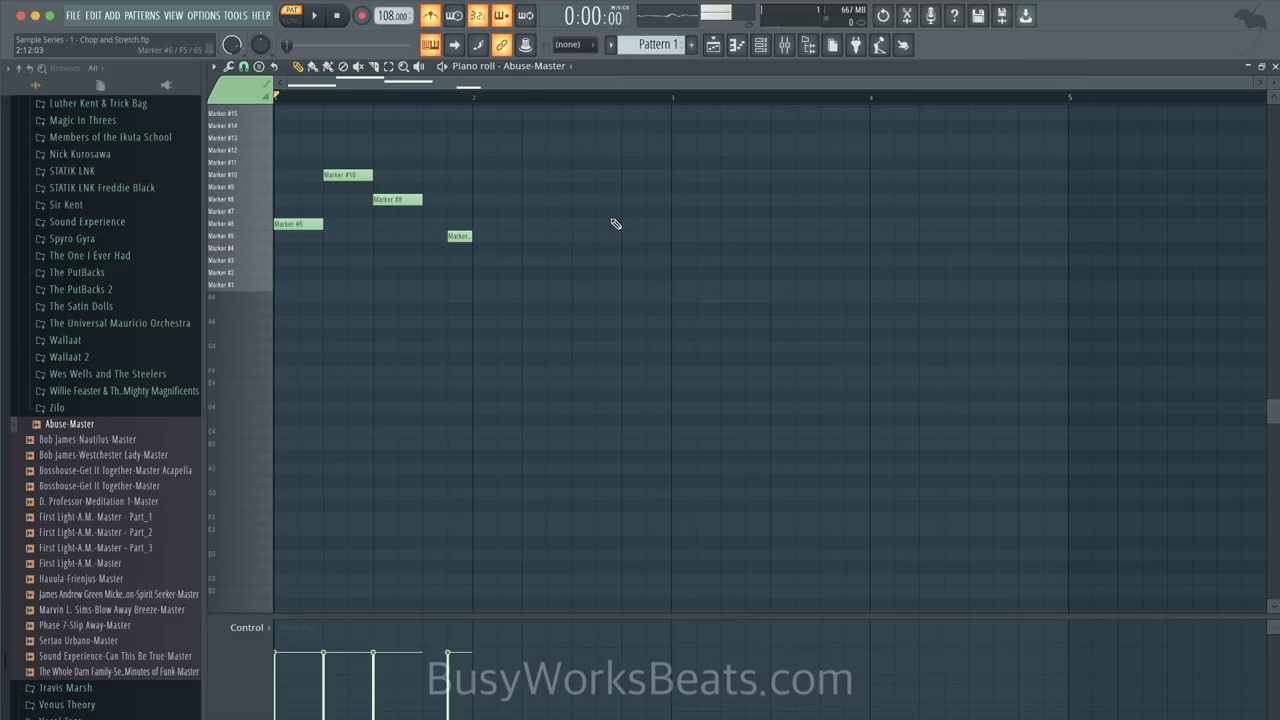
scroll(598, 222, "up", 3)
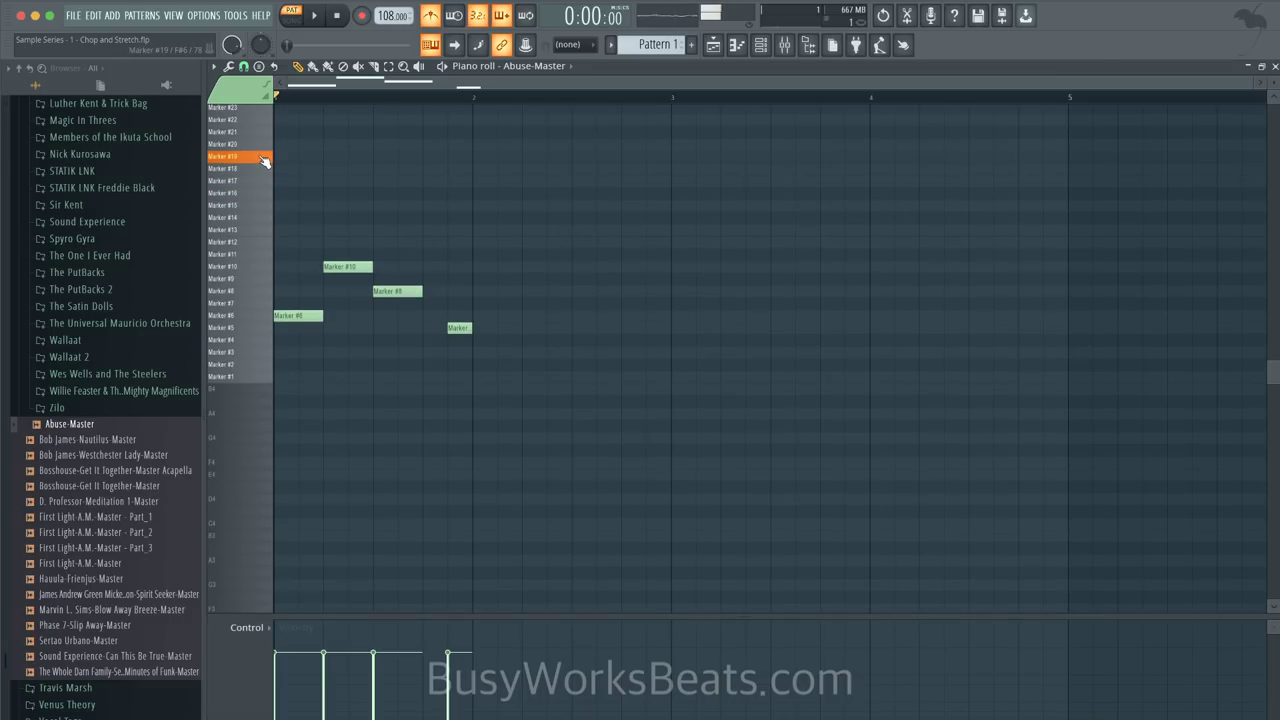
key("space")
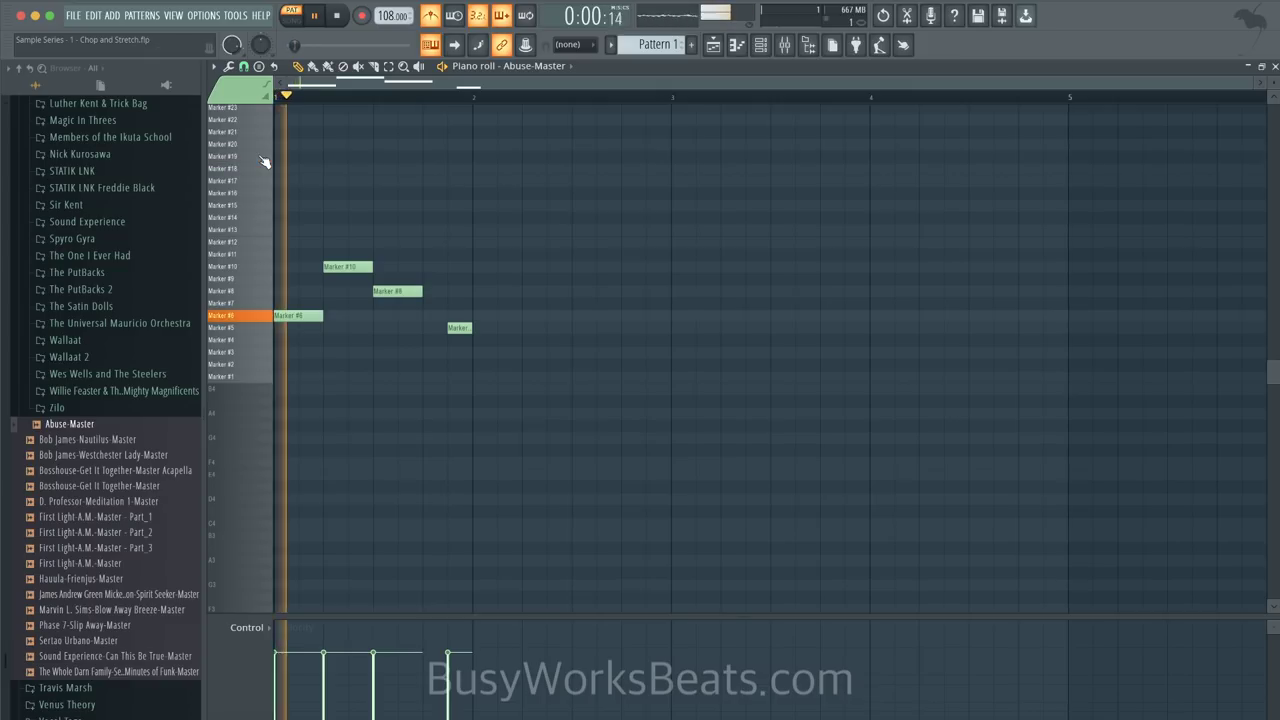
key("space")
- Set a finer piano roll snap, then move the Marker #10 note one step earlier with the first Marker #6 note ending against it
scroll(340, 317, "up", 2)
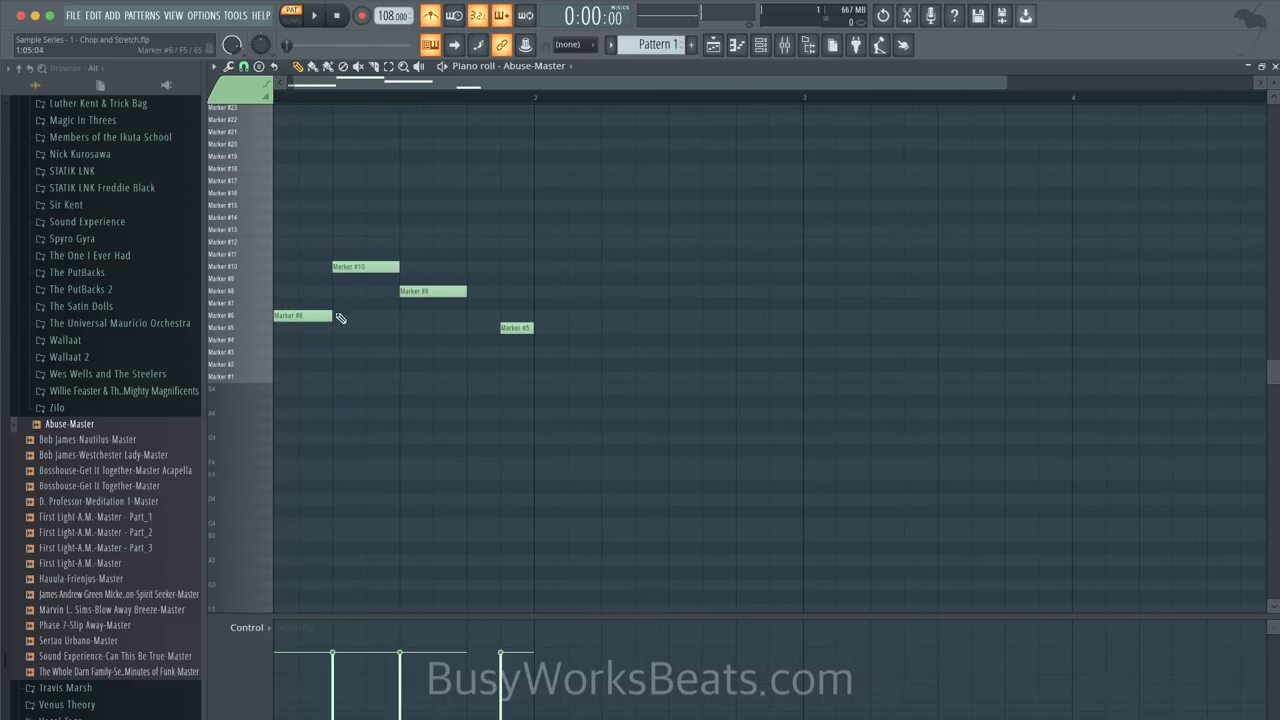
scroll(305, 318, "left", 1)
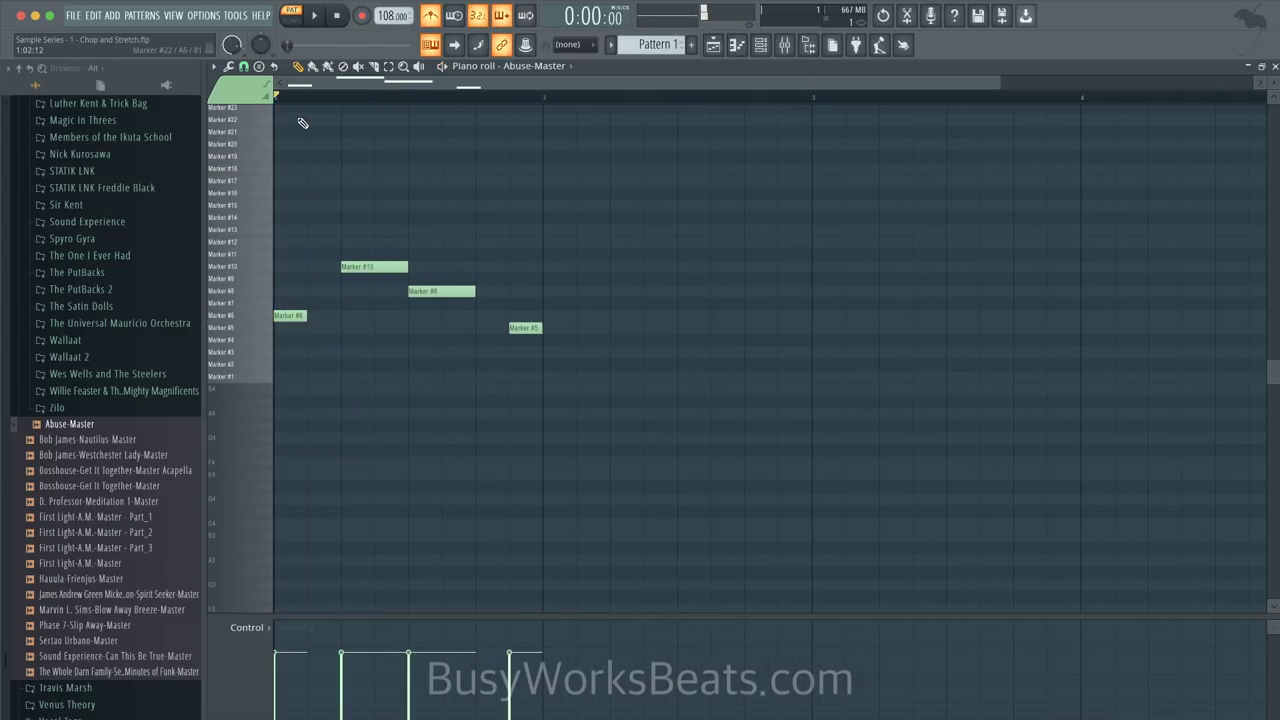
left_click(243, 66)
left_click(262, 233)
left_click_drag(342, 267, 325, 267)
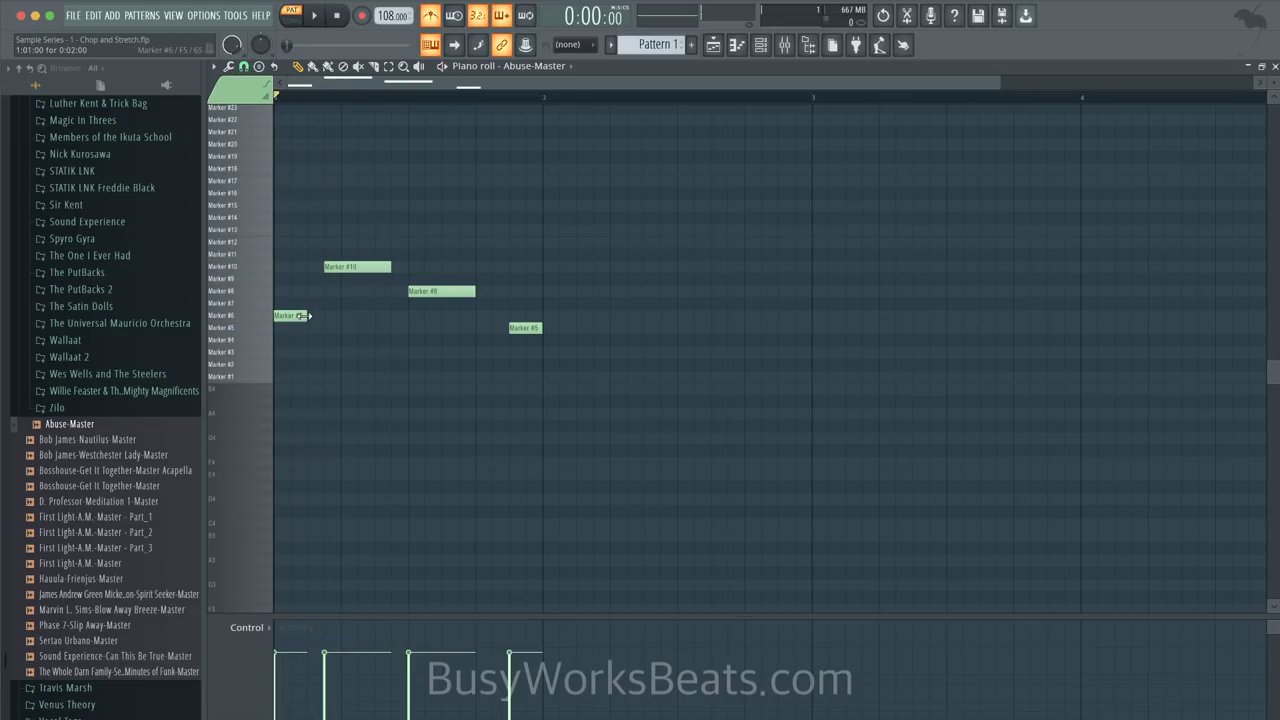
left_click(308, 316)
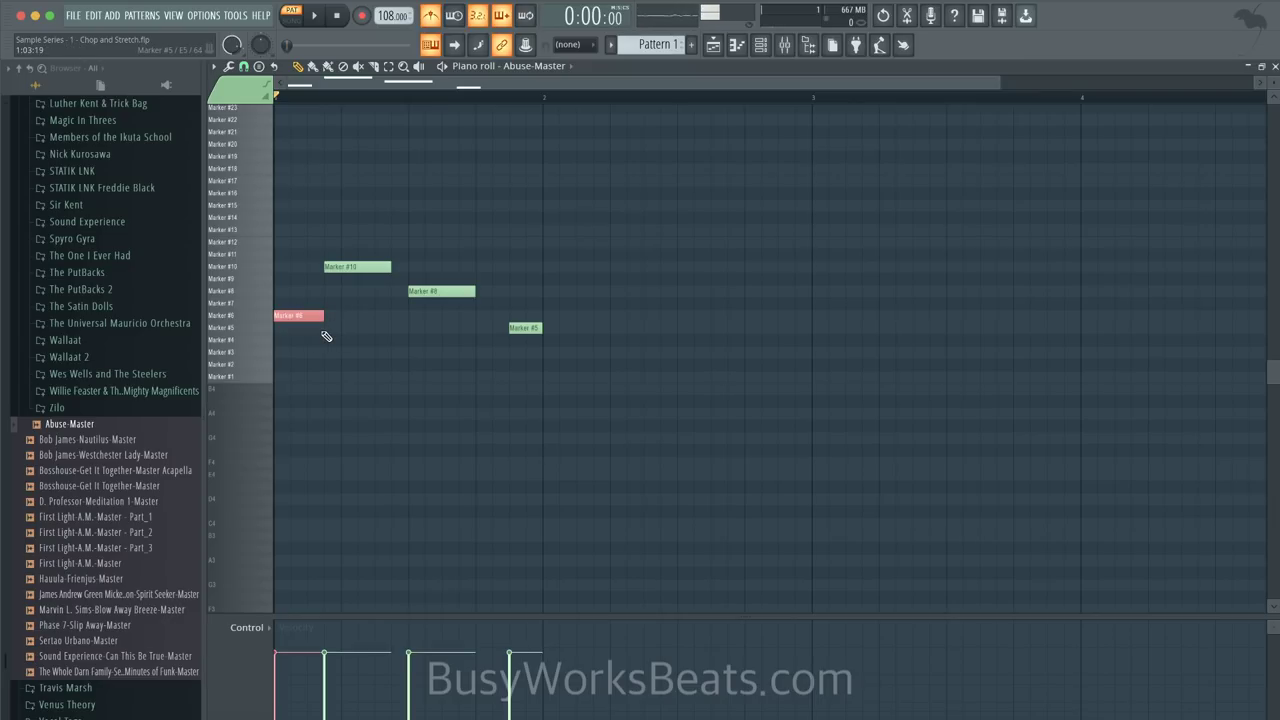
key("space")
- Shorten the Marker #10 note to three steps and move the Marker #8 note onto Marker #6 directly after it
left_click_drag(423, 292, 389, 320)
left_click_drag(387, 267, 378, 267)
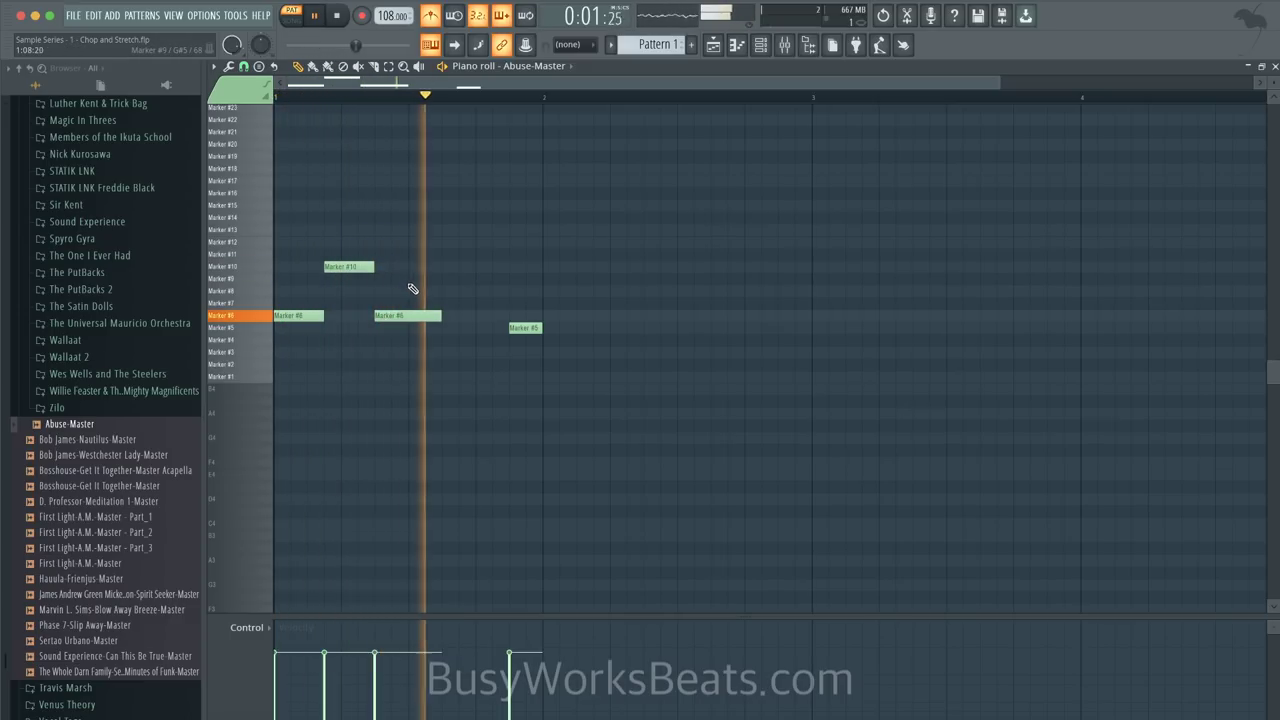
mouse_move(440, 316)
left_mouse_down()
mouse_move(406, 316)
mouse_move(438, 316)
left_mouse_up()
- Add a four-step Marker #9 note after the second Marker #6 note and change the last note of bar 1 to Marker #12
left_click(441, 278)
key("space")
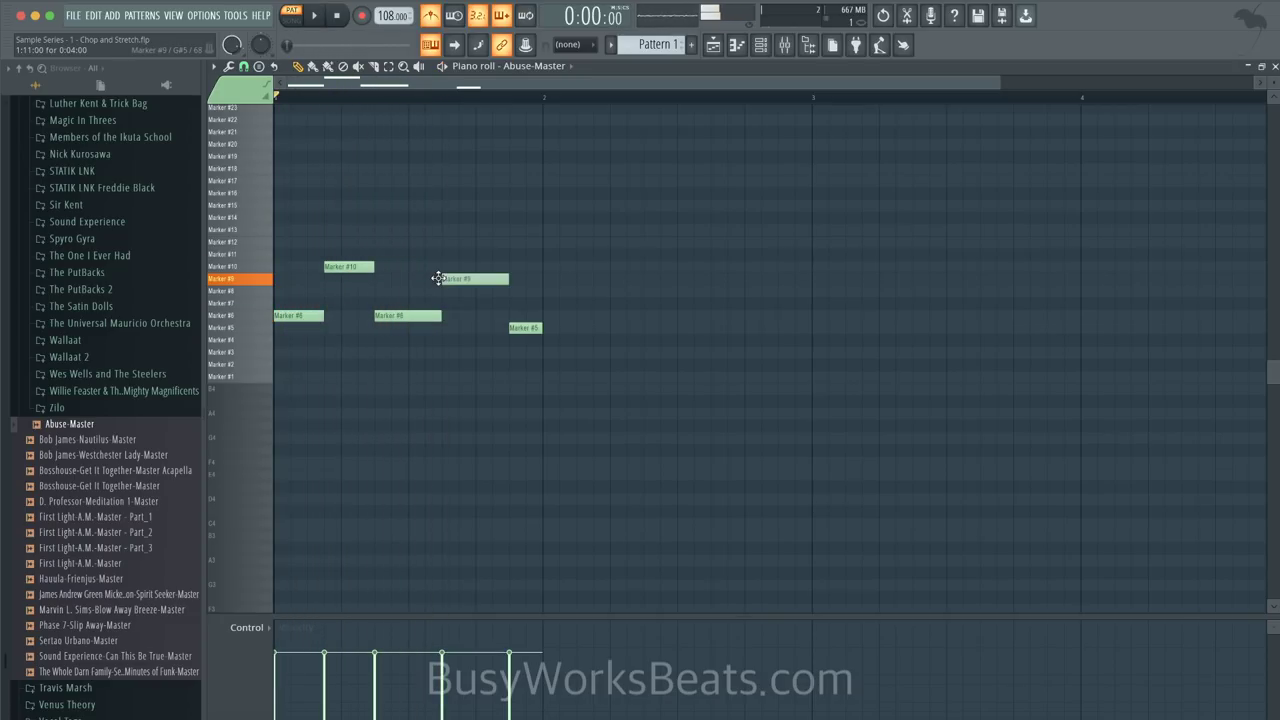
key("space")
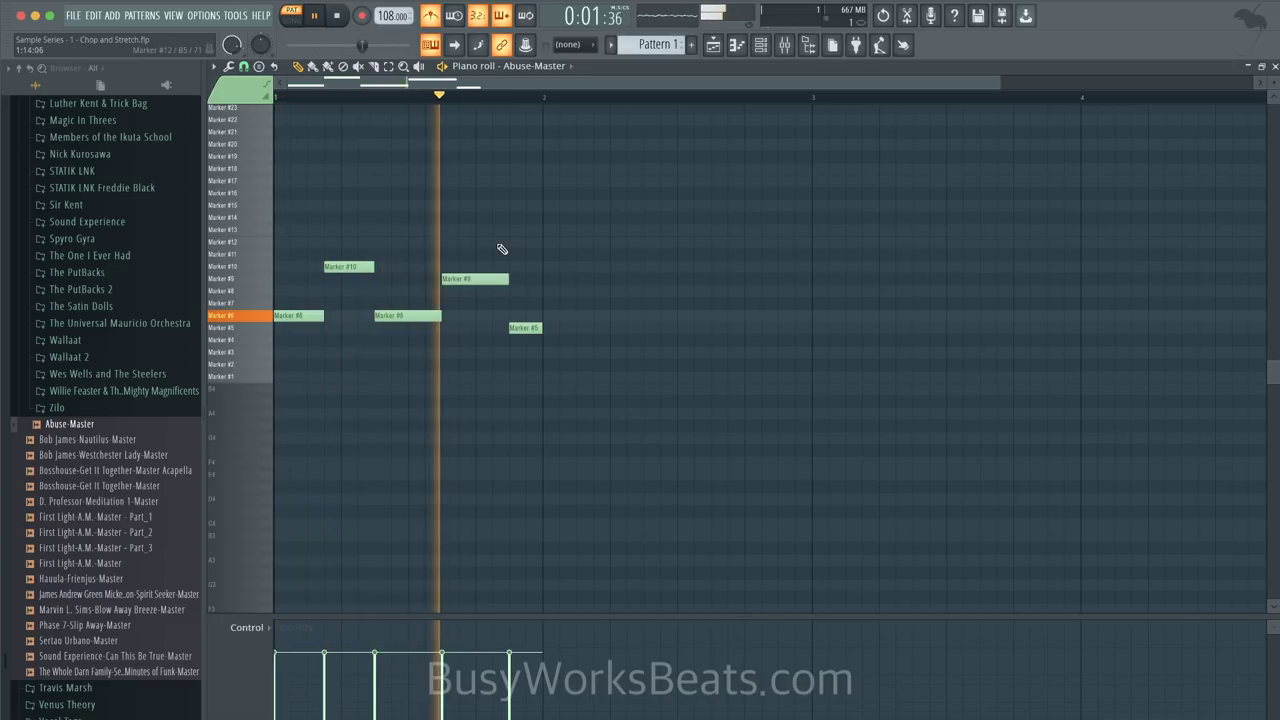
key("space")
mouse_move(530, 327)
left_mouse_down()
mouse_move(530, 246)
mouse_move(266, 351)
left_mouse_up()
key("space")
- Duplicate the bar 1 notes into bar 2 and play back the two-bar pattern
left_click_drag(313, 313, 580, 314)
key("space")
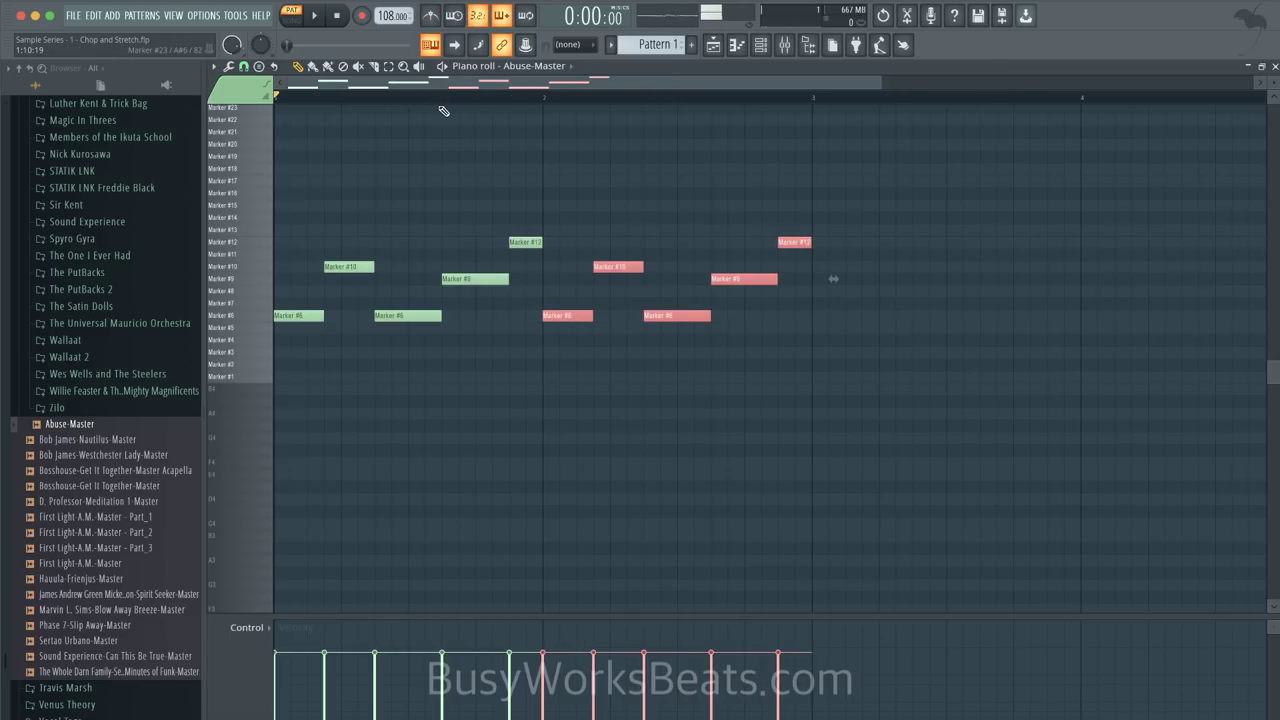
key("space")
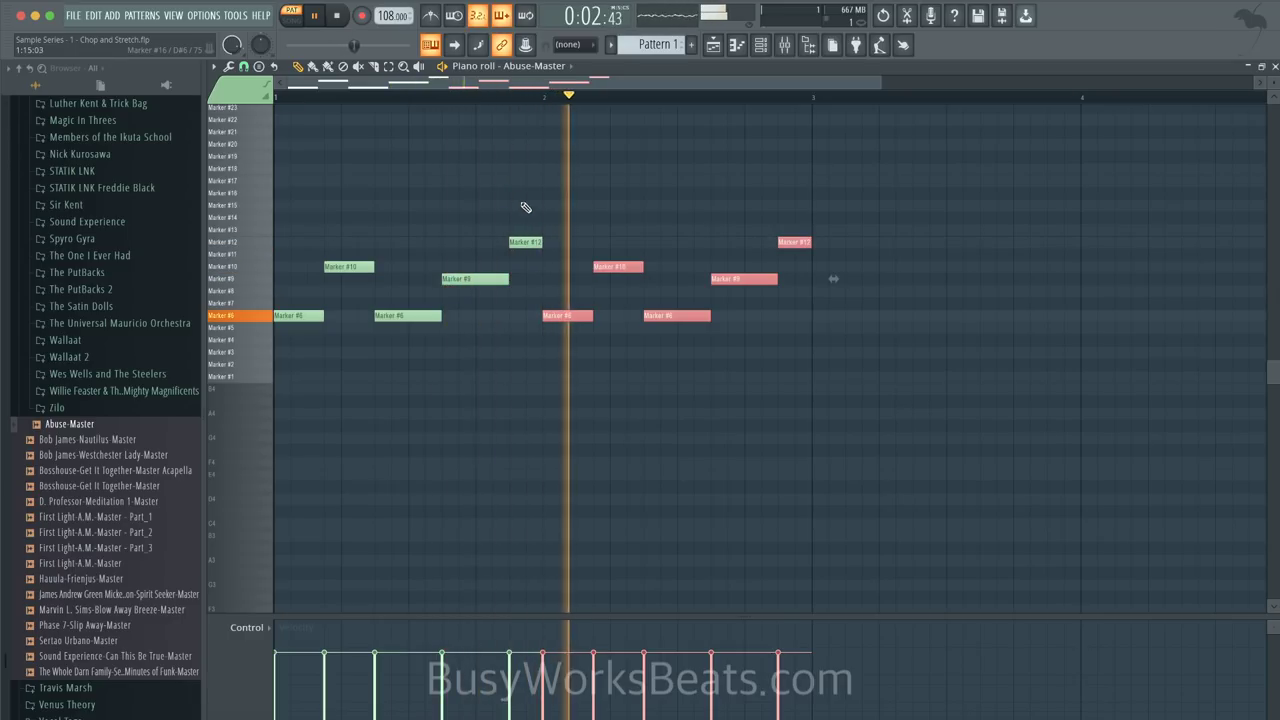
key("space")
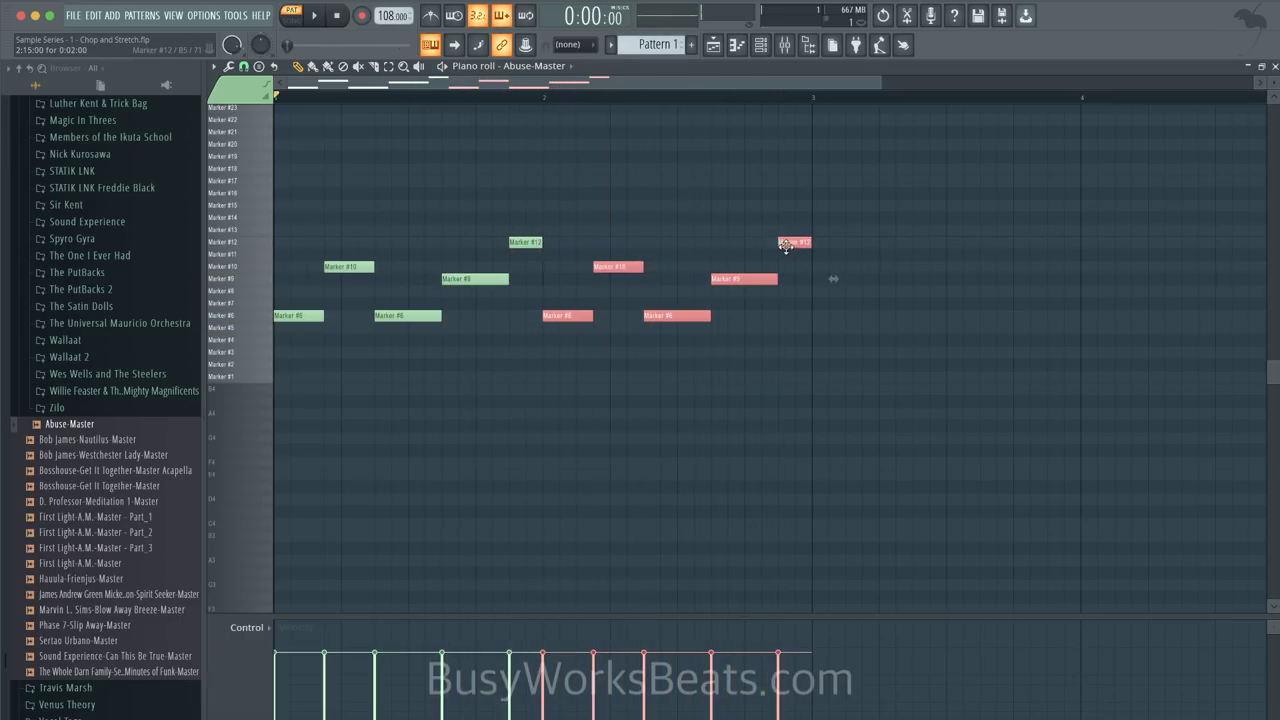
- Change the last note of bar 2 to Marker #28 and play back the pattern
mouse_move(790, 243)
left_mouse_down()
mouse_move(772, 200)
mouse_move(777, 114)
mouse_move(796, 208)
mouse_move(796, 127)
mouse_move(796, 139)
left_mouse_up()
key("space")
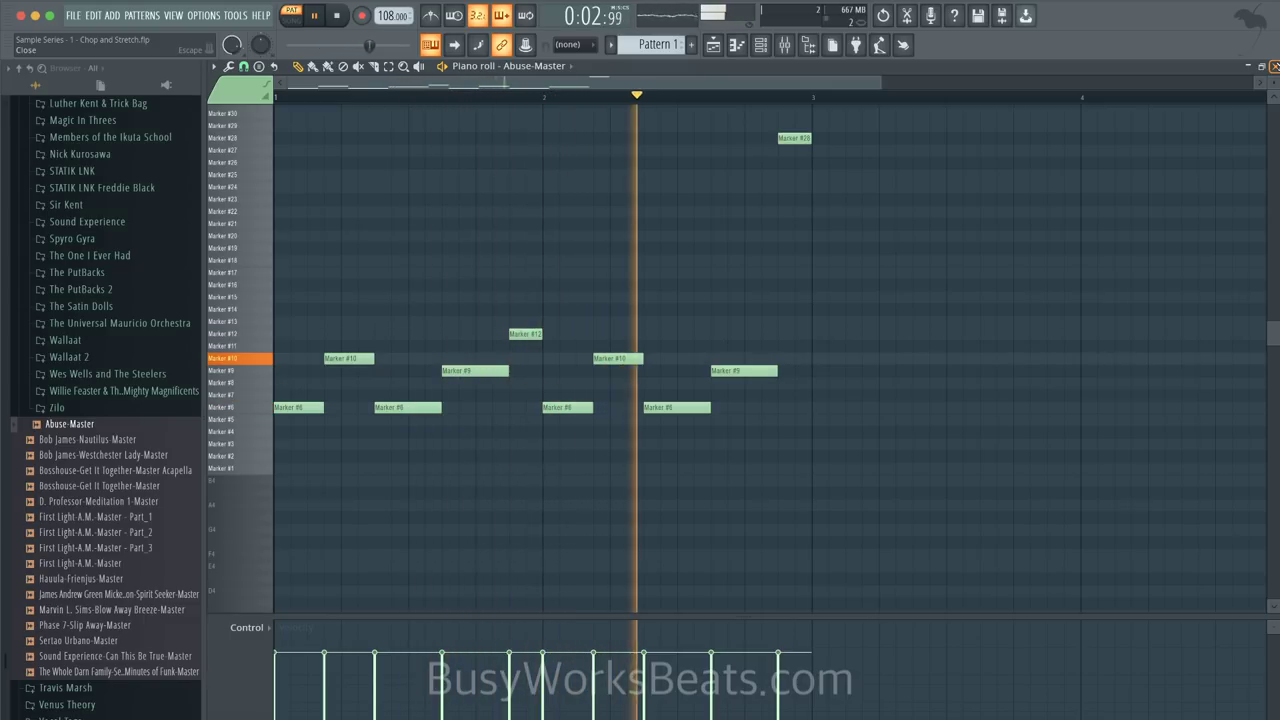
key("space")
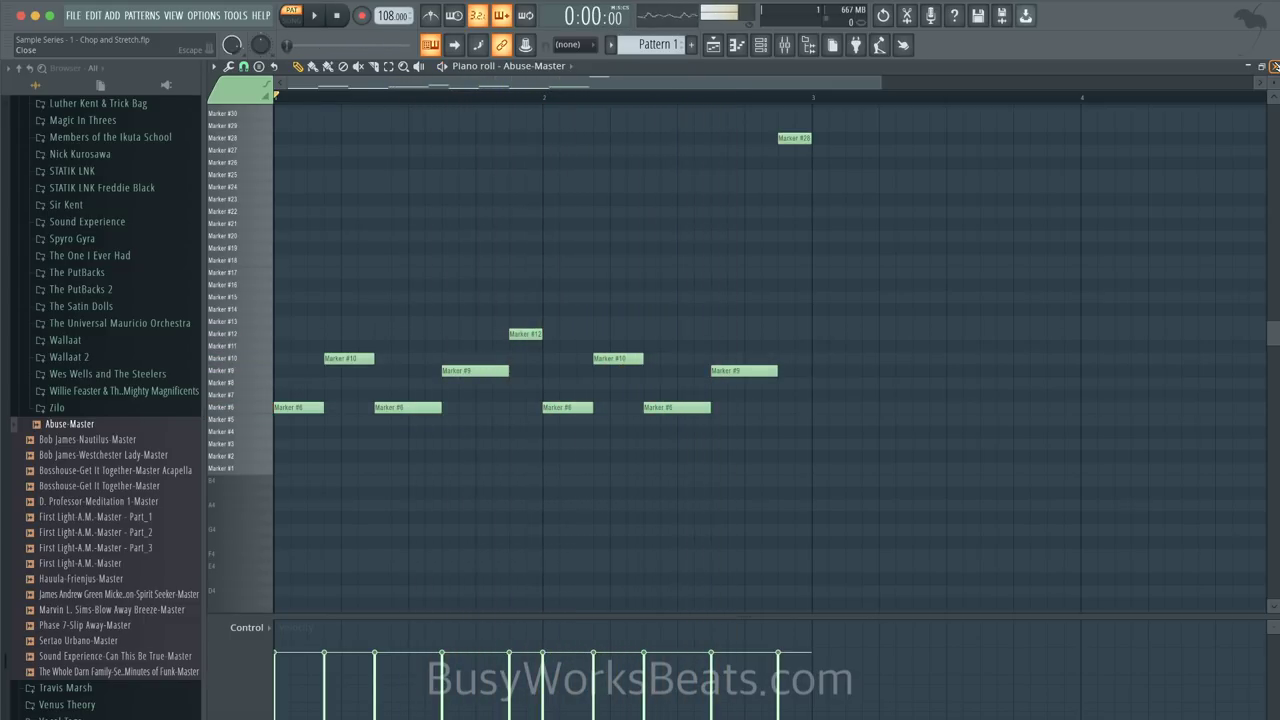
- Shift all notes down by two slices, playing back the pattern after each shift
key("Down")
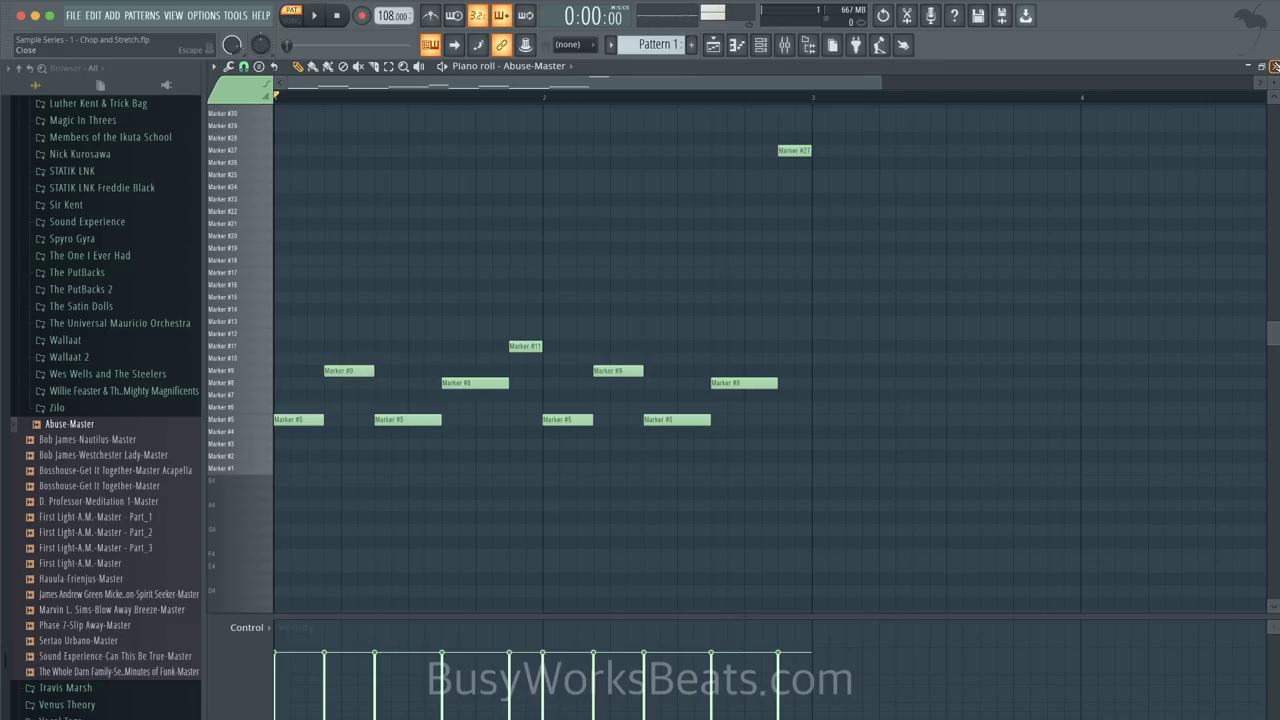
key("space")
key("space")
key("Down")
key("space")
key("space")
key("space")
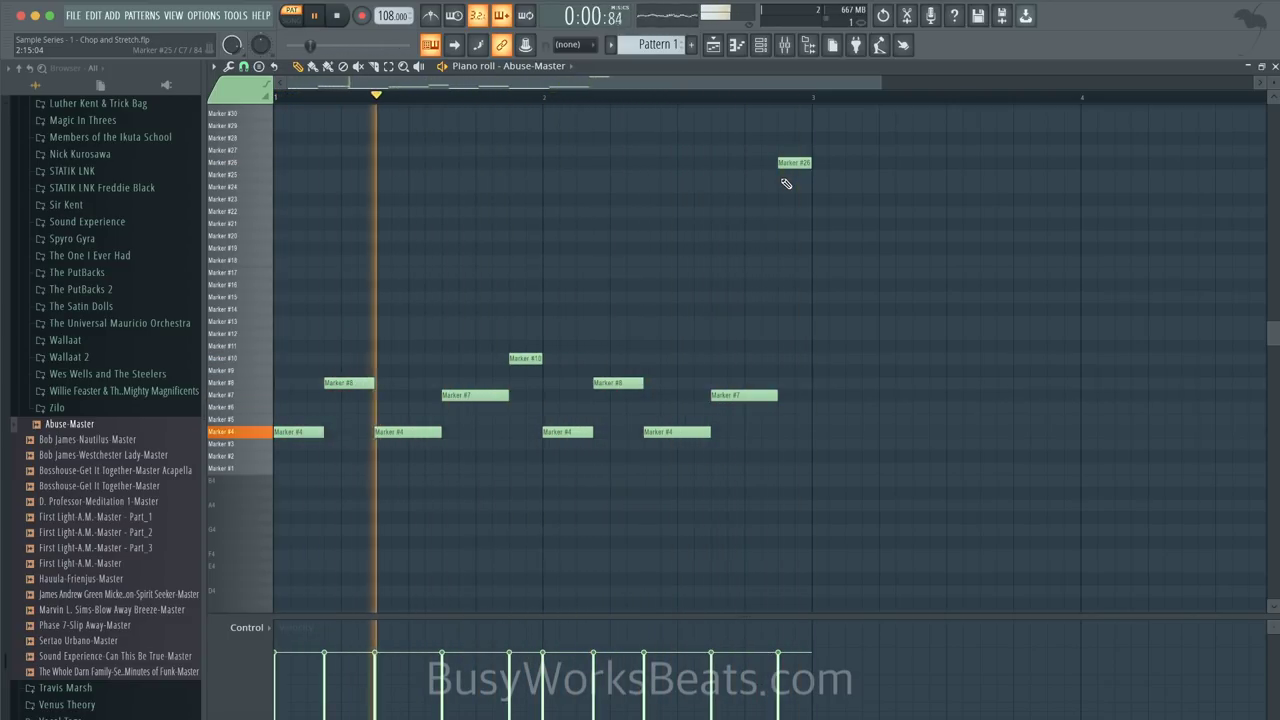
- Close the piano roll, open the Abuse-Master channel's Slicex window and lower the filter cutoff during playback
left_click(1275, 67)
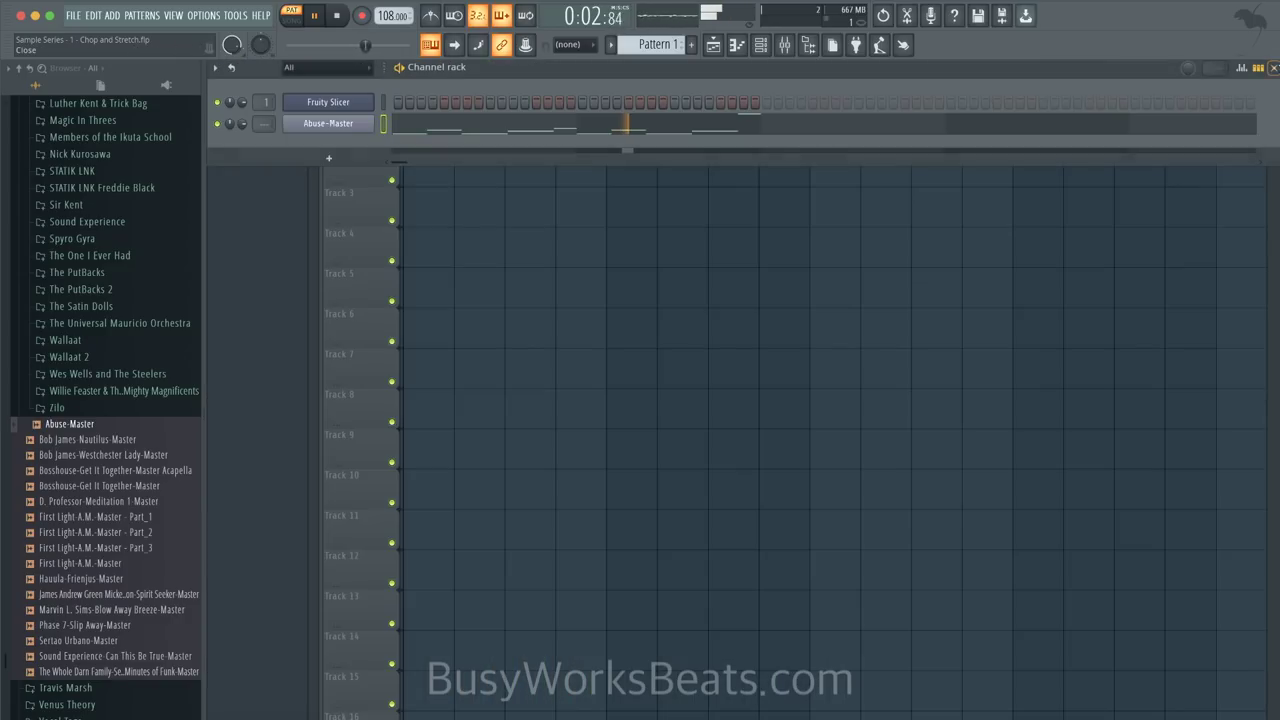
left_click(328, 123)
key("space")
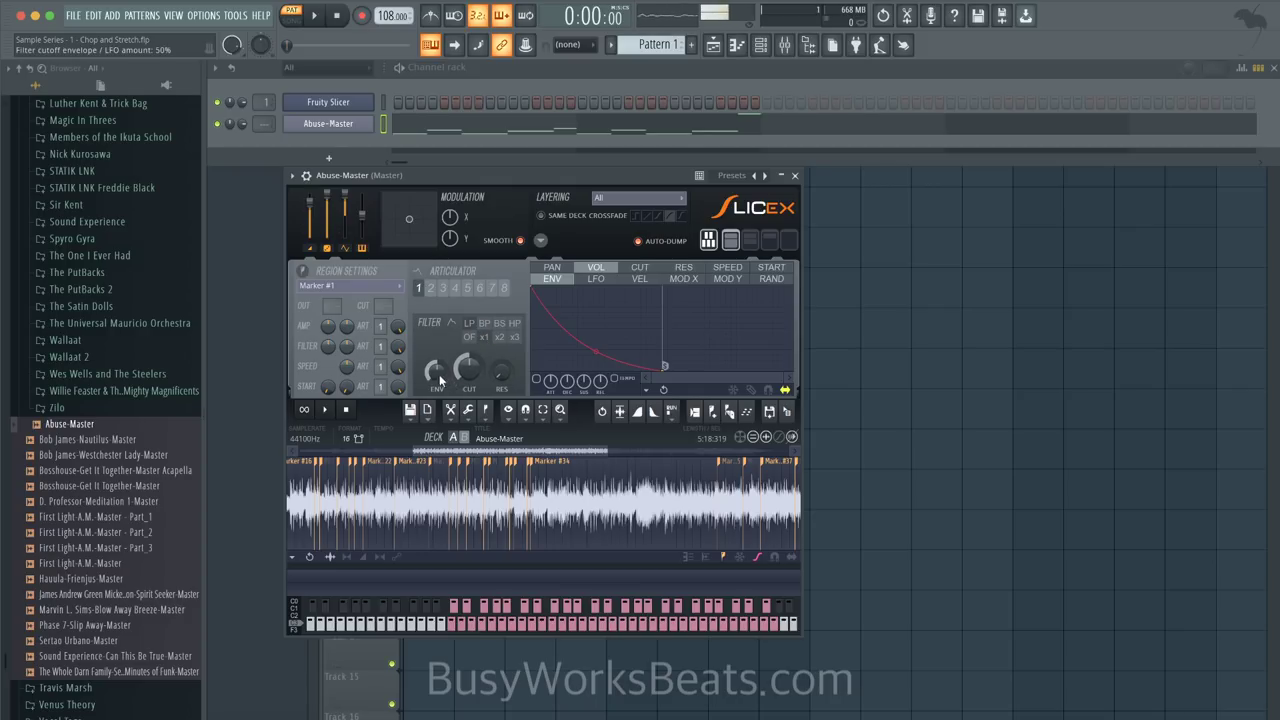
key("space")
left_click_drag(469, 369, 469, 393)
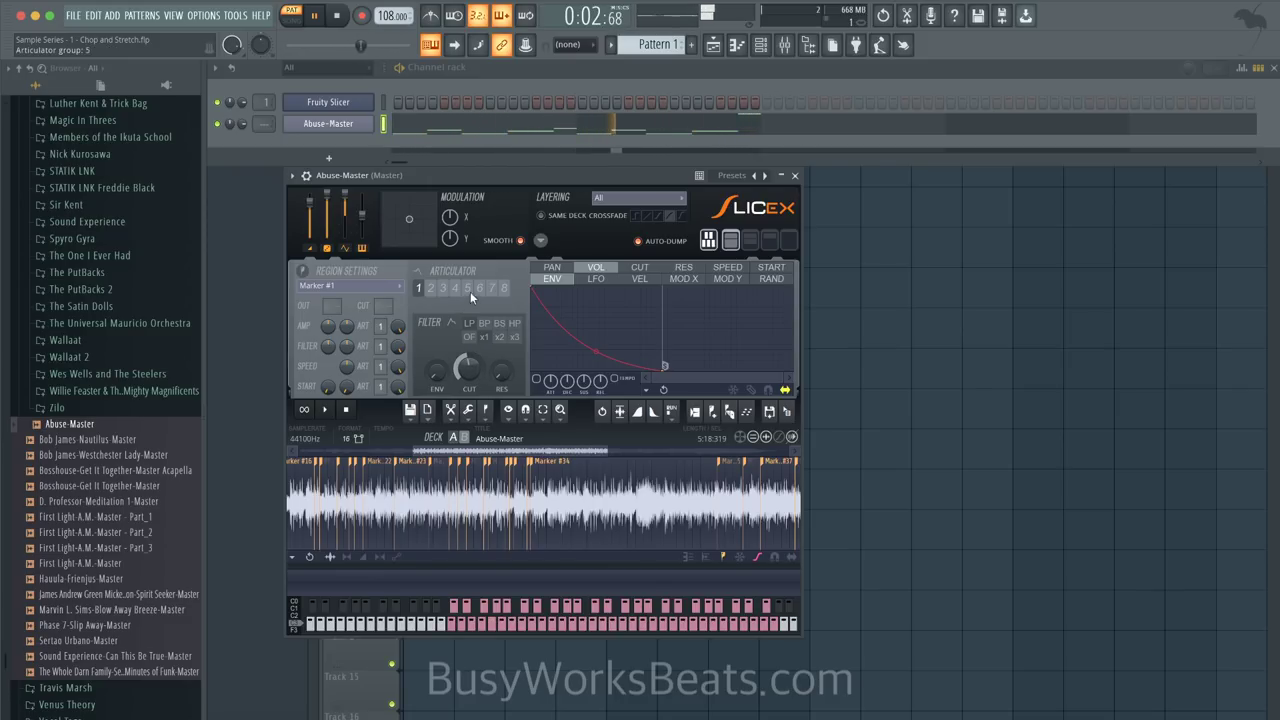
- Try Slicex master pitch settings of +464, -328 and -230 cents against playback, and reset the master pitch
left_click_drag(292, 45, 376, 45)
left_click_drag(260, 45, 260, 30)
key("space")
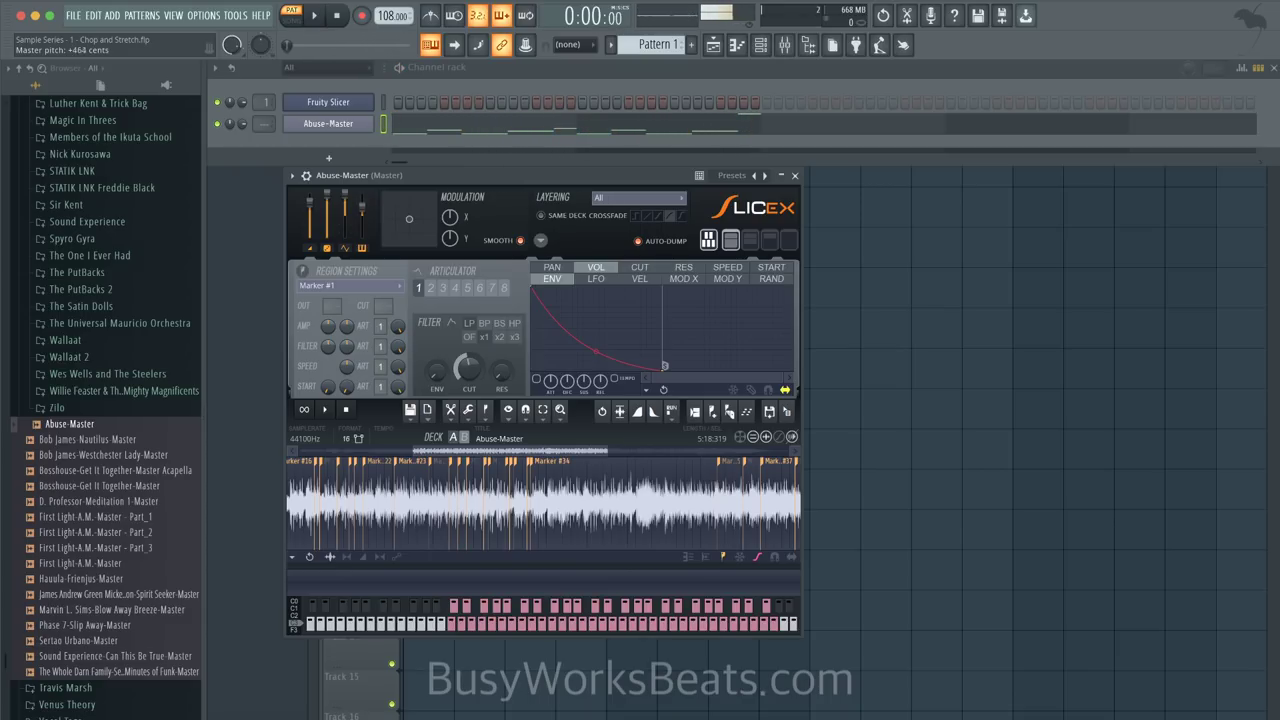
left_click_drag(260, 45, 260, 49)
key("space")
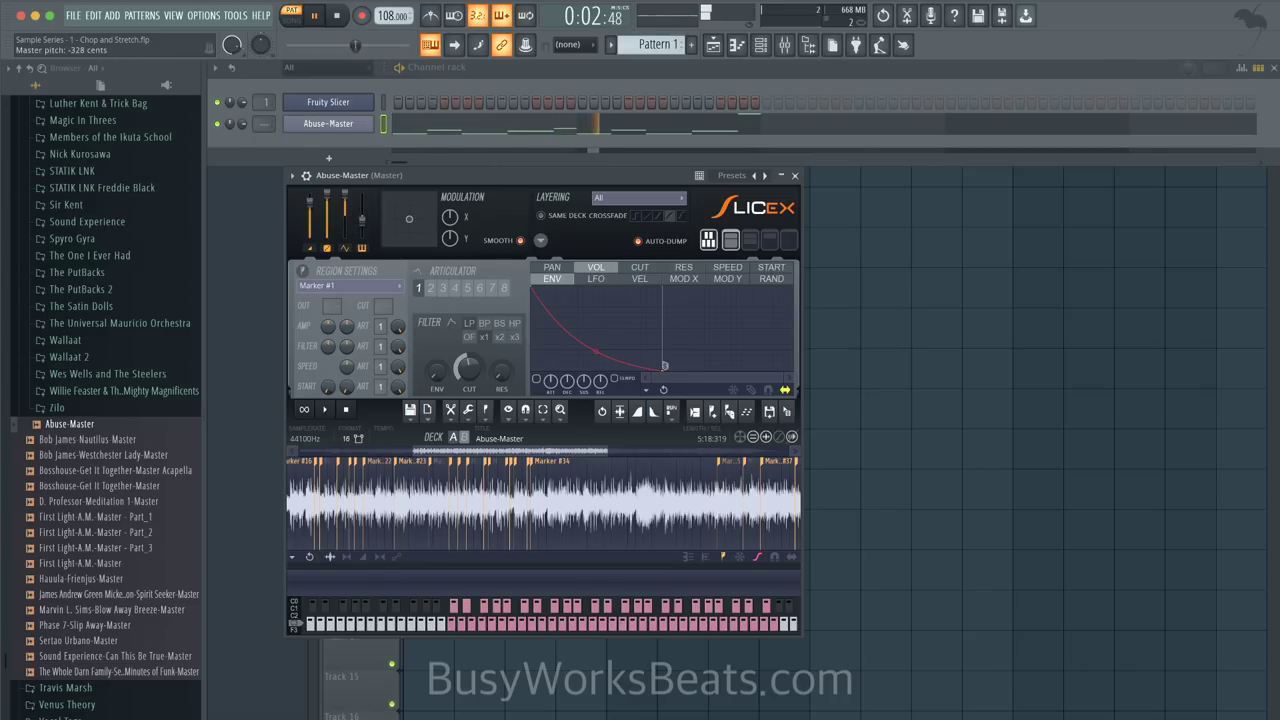
left_click_drag(260, 45, 260, 44)
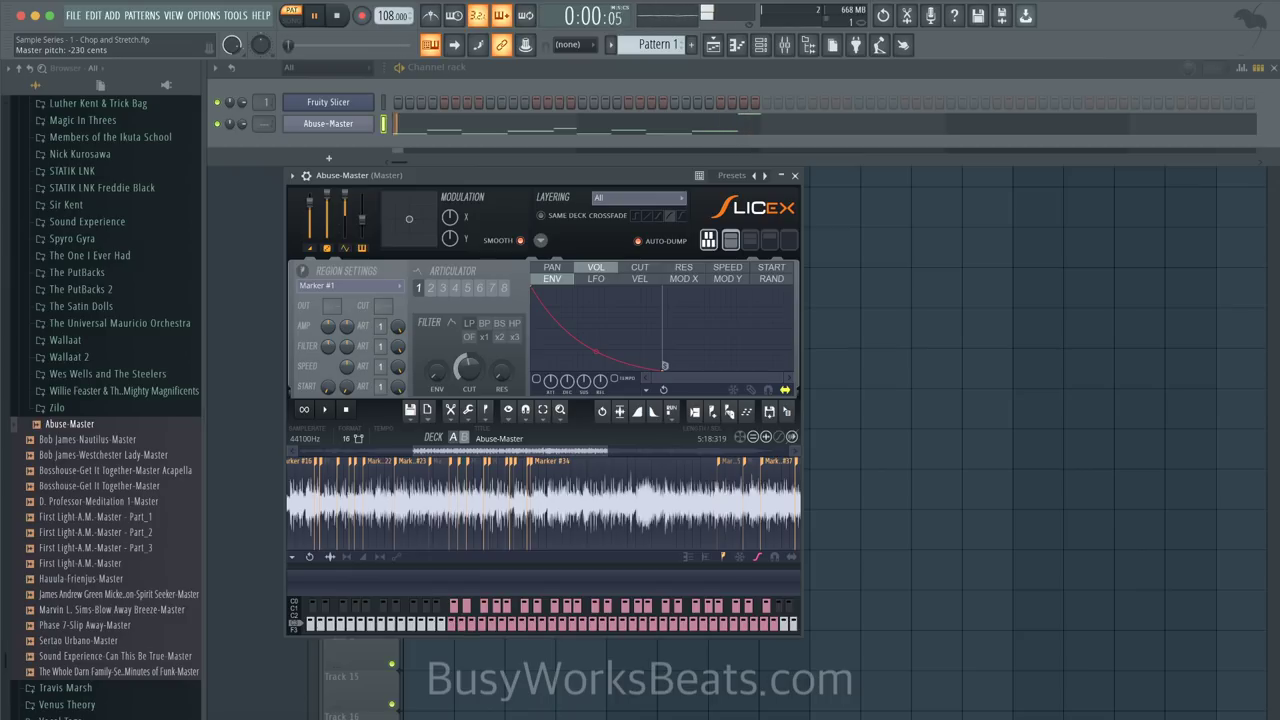
right_click(363, 218)
left_click(373, 227)
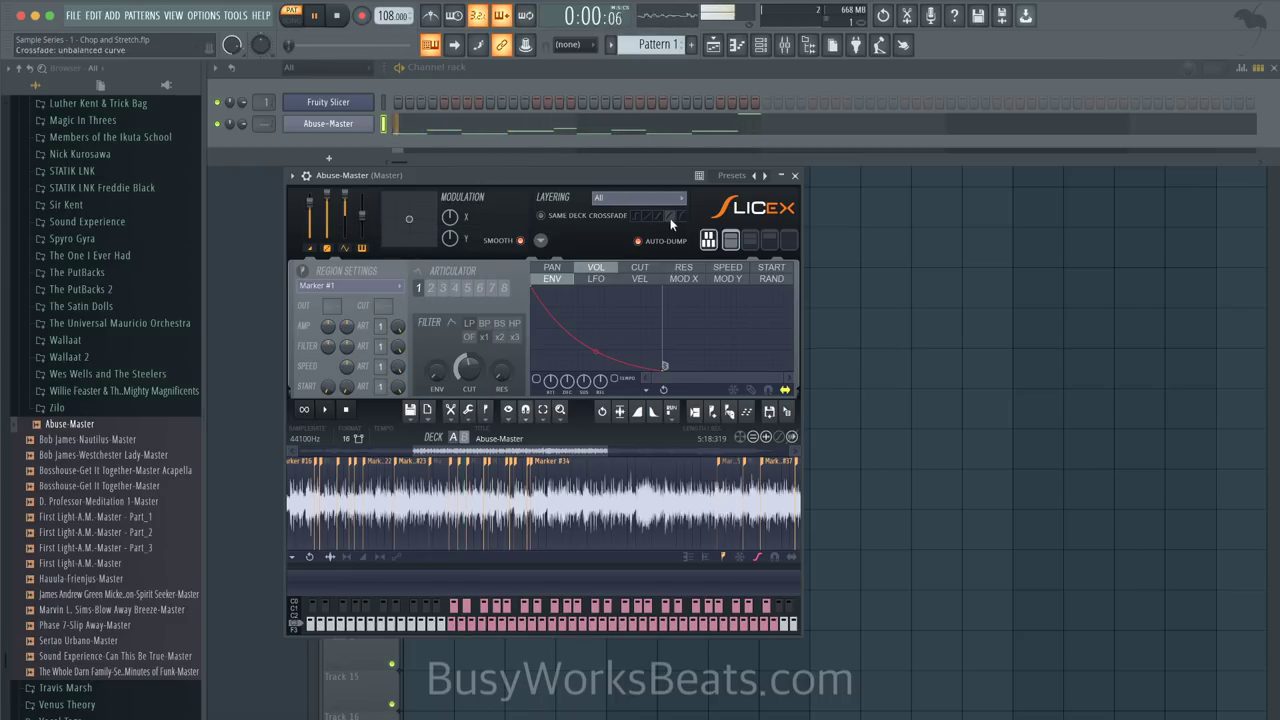
- Reopen the Abuse-Master Slicex window, adjust the filter cutoff and raise the filter resonance during playback
left_click(795, 175)
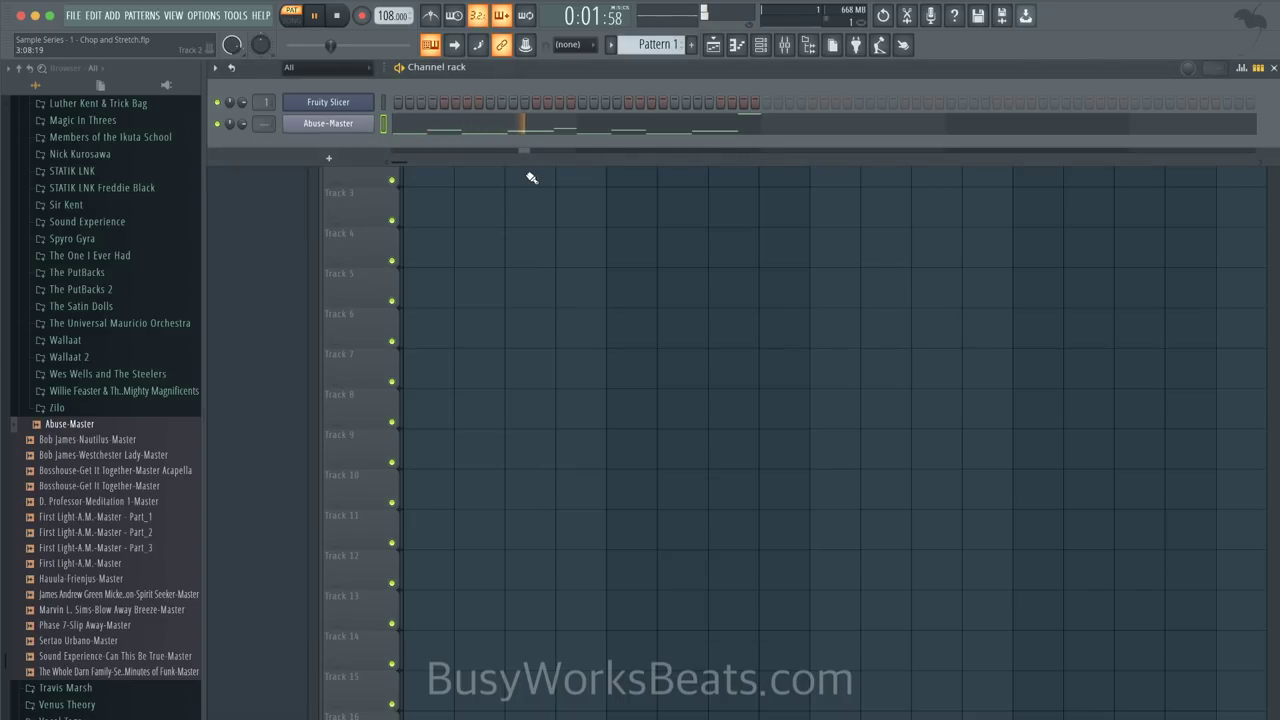
left_click(362, 125)
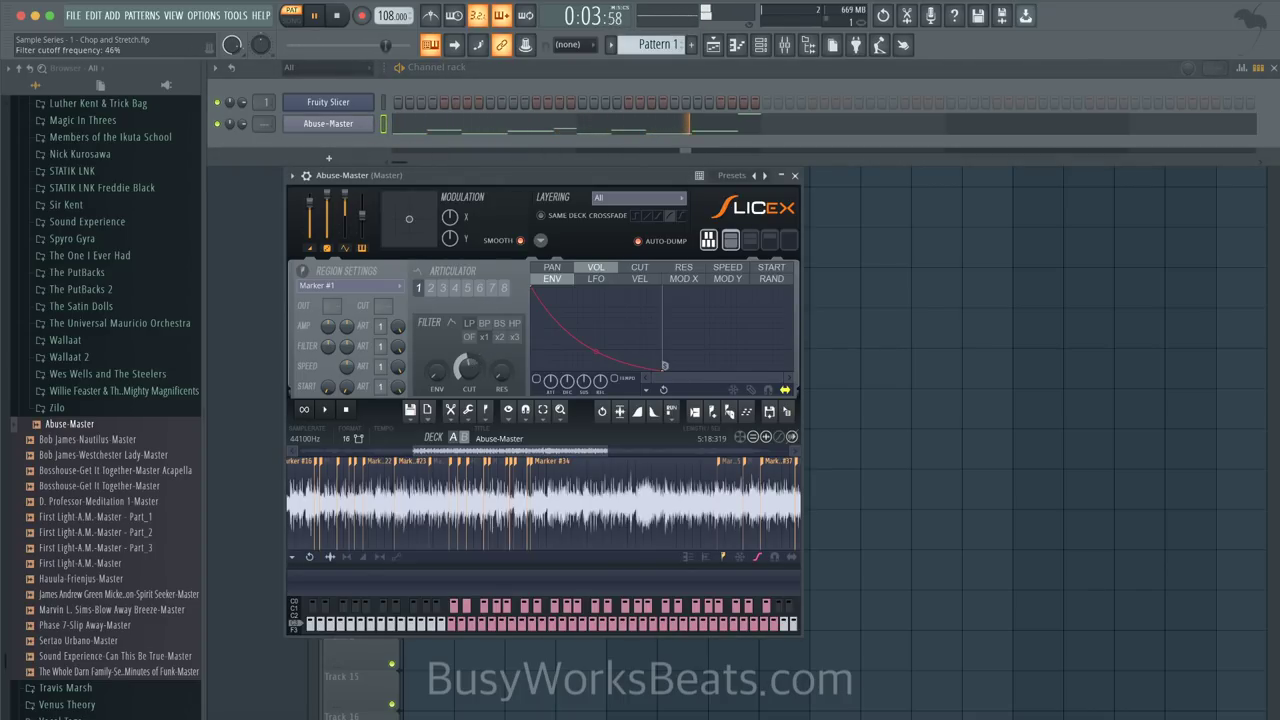
left_click_drag(469, 368, 490, 385)
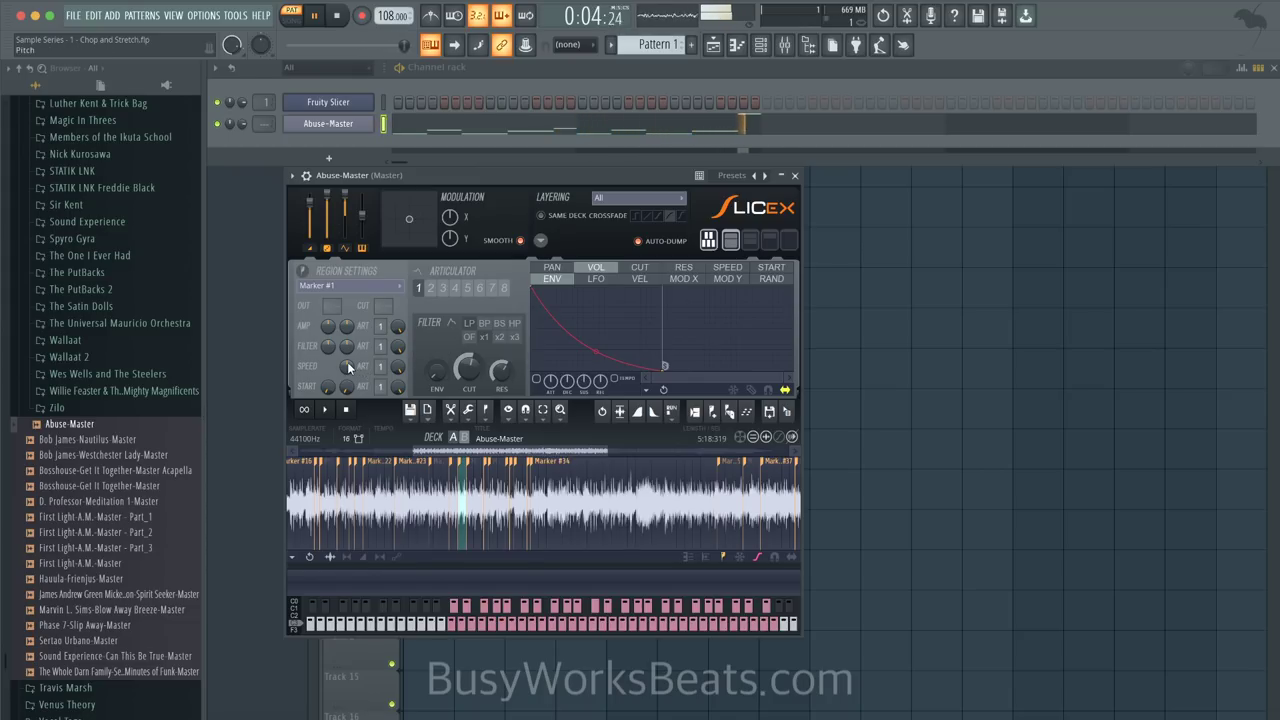
- Try a Marker #1 region pitch of -55 cents, reset it and stop playback
mouse_move(346, 367)
left_mouse_down()
mouse_move(346, 388)
mouse_move(346, 365)
left_mouse_up()
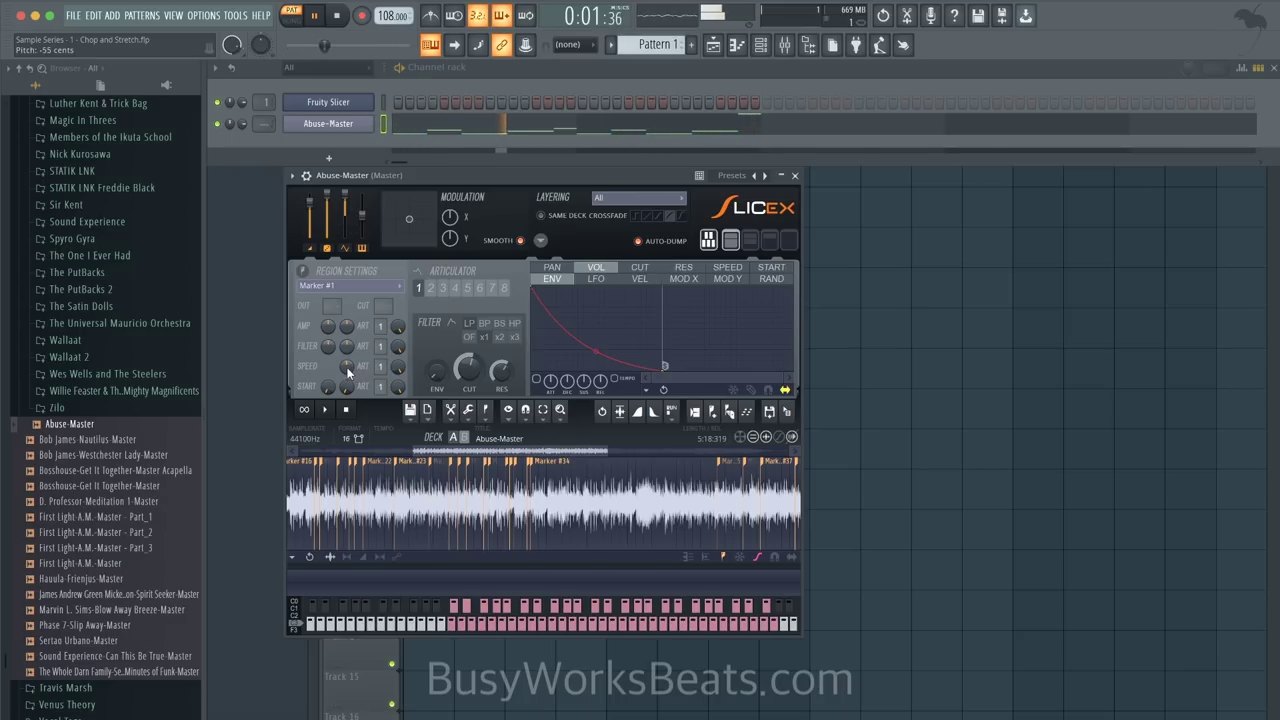
left_click(345, 367, "alt")
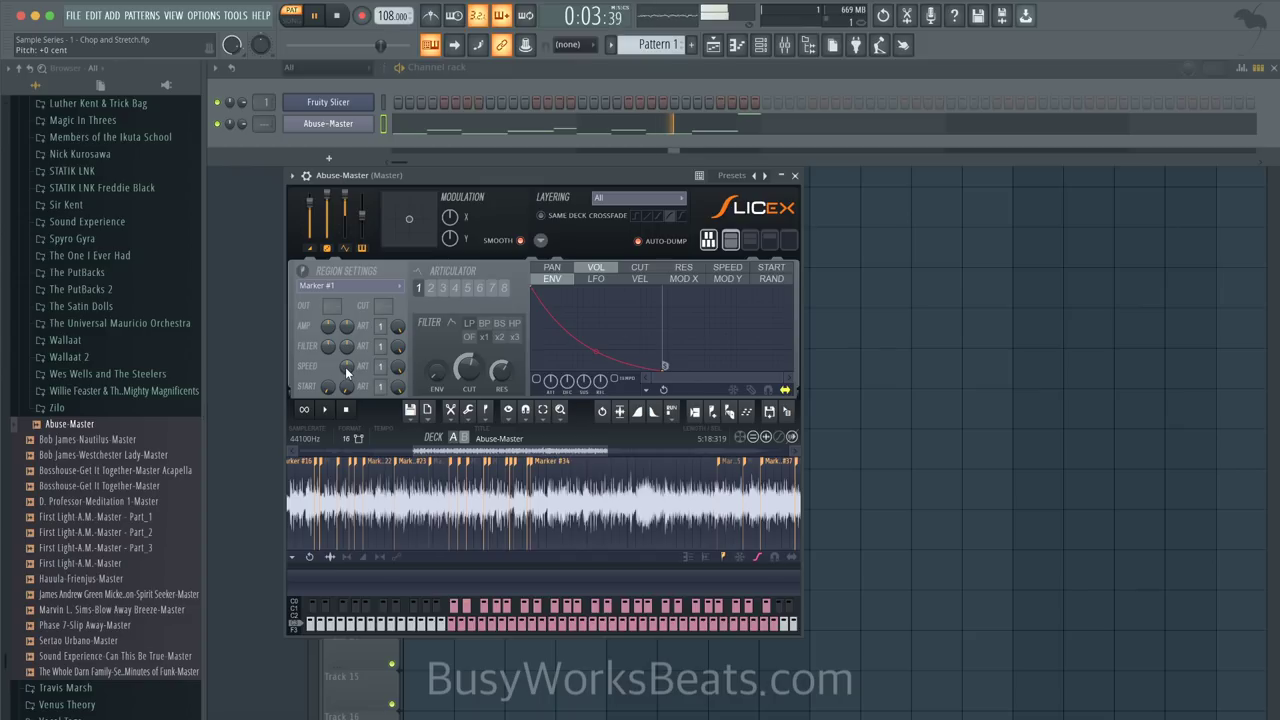
left_click(338, 17)
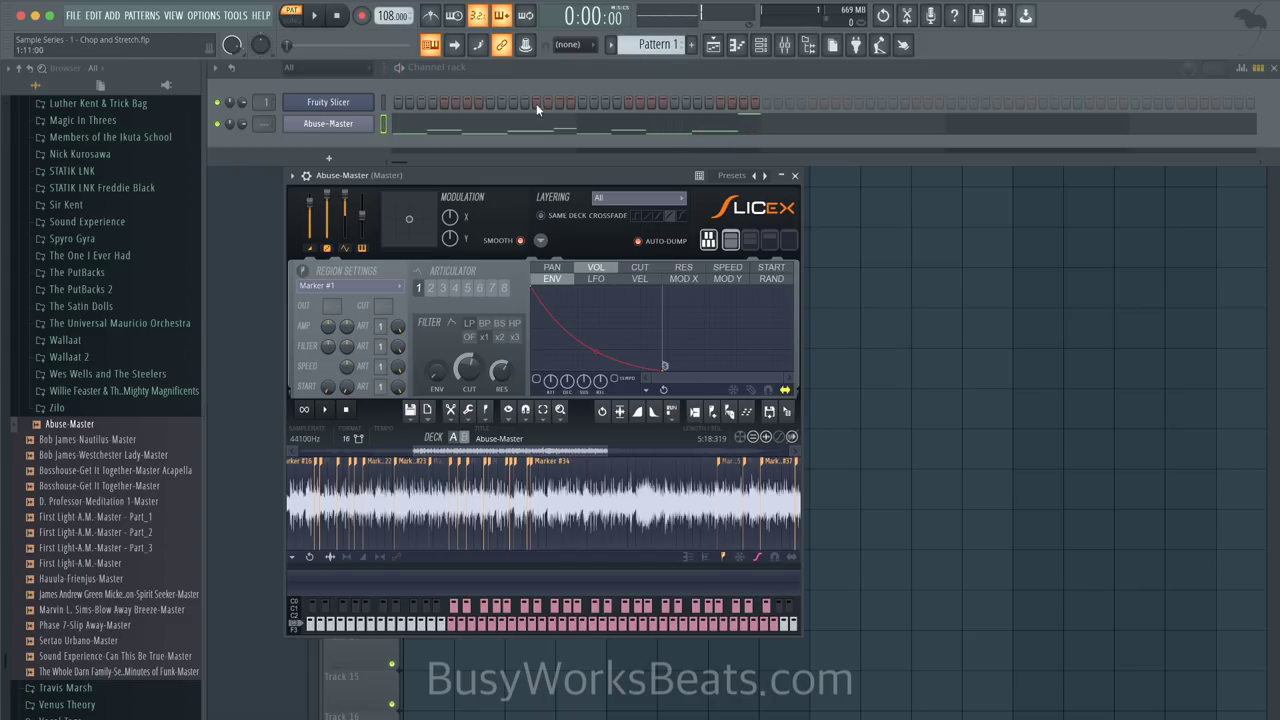
- Close Slicex, bring up the playlist and place the Abuse-Master sample on Track 1 at bar 1
left_click(794, 177)
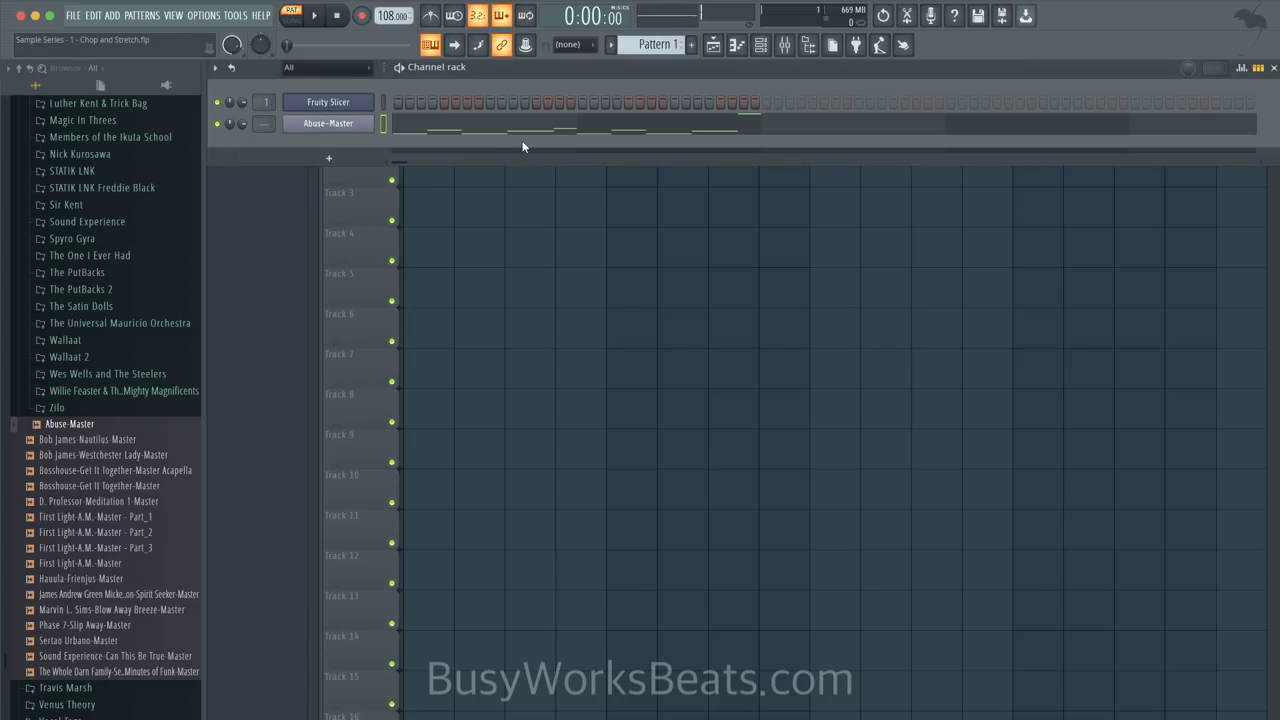
left_click(342, 262)
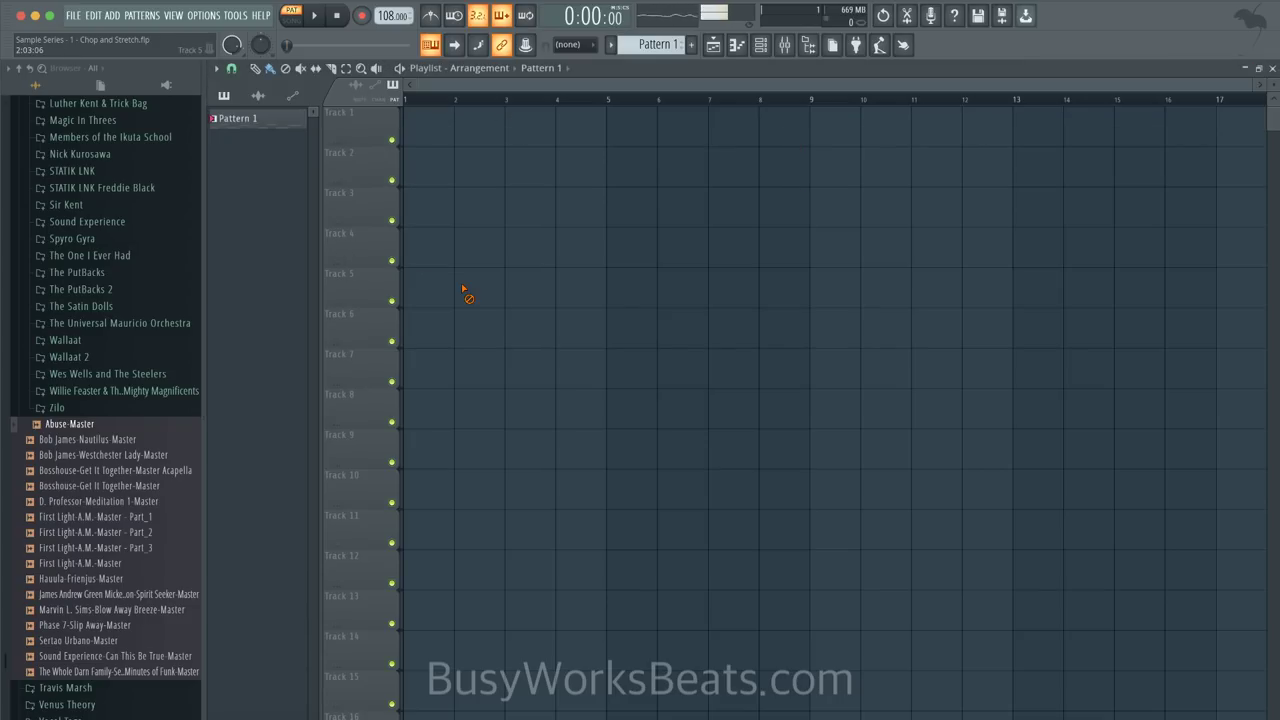
left_click_drag(86, 428, 424, 121)
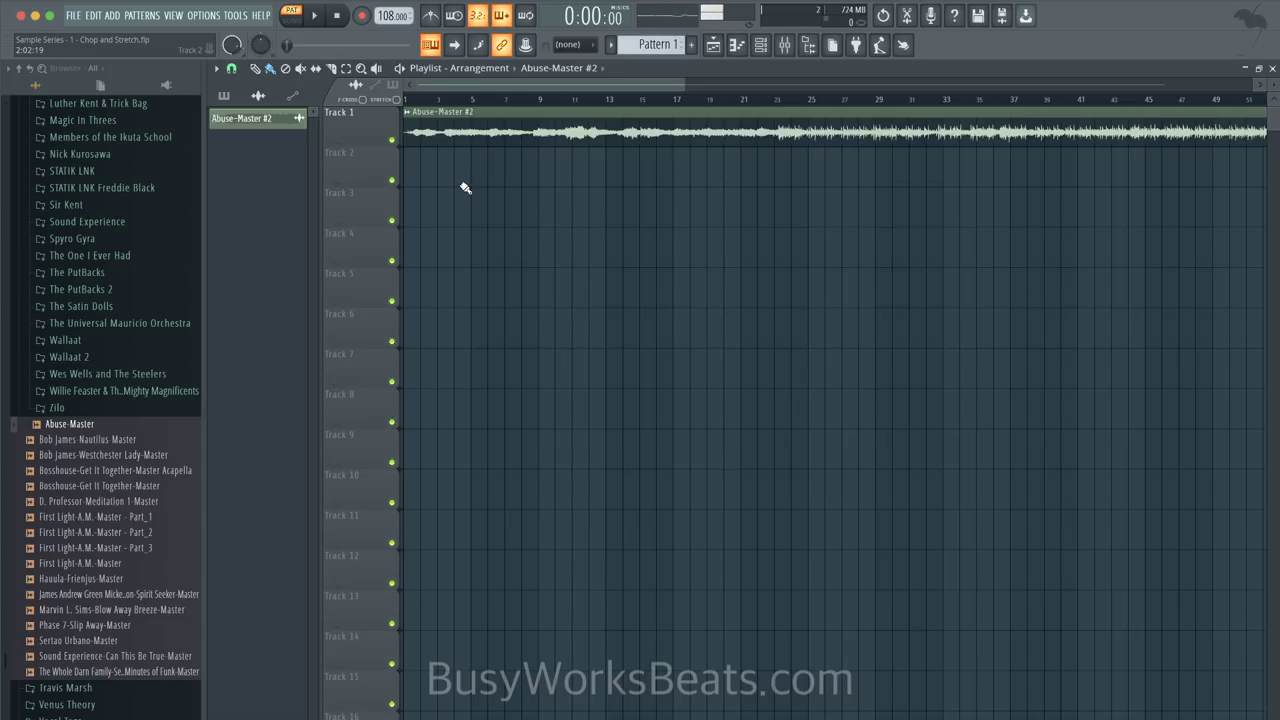
- Listen to the Abuse-Master clip in song mode from about bars 23 and 26 to find a usable phrase
scroll(506, 109, "right", 2)
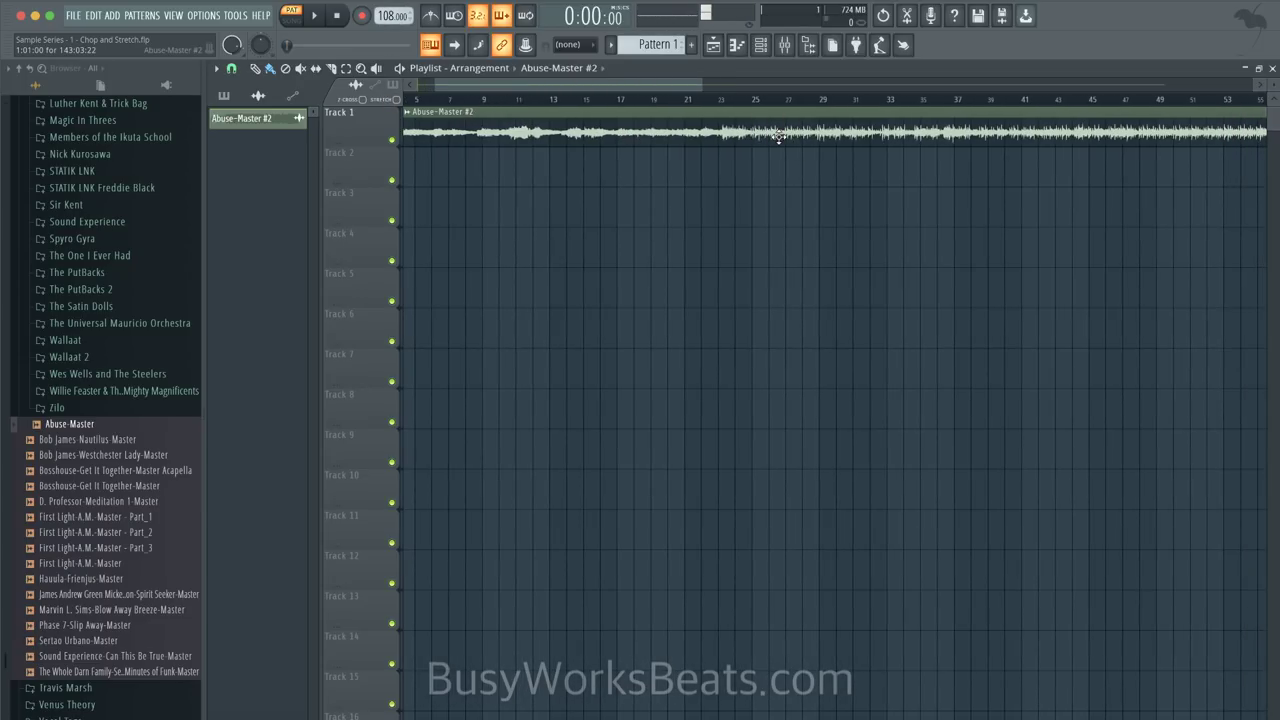
scroll(778, 135, "right", 3)
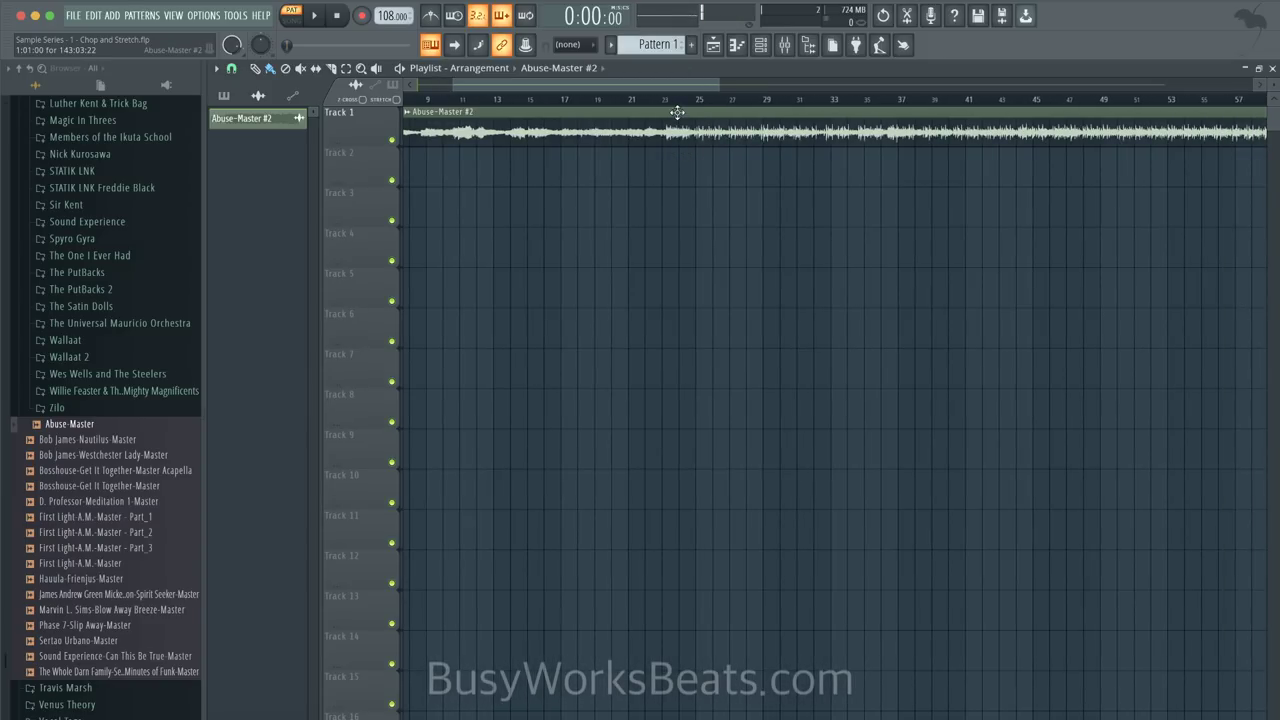
scroll(677, 112, "up", 2)
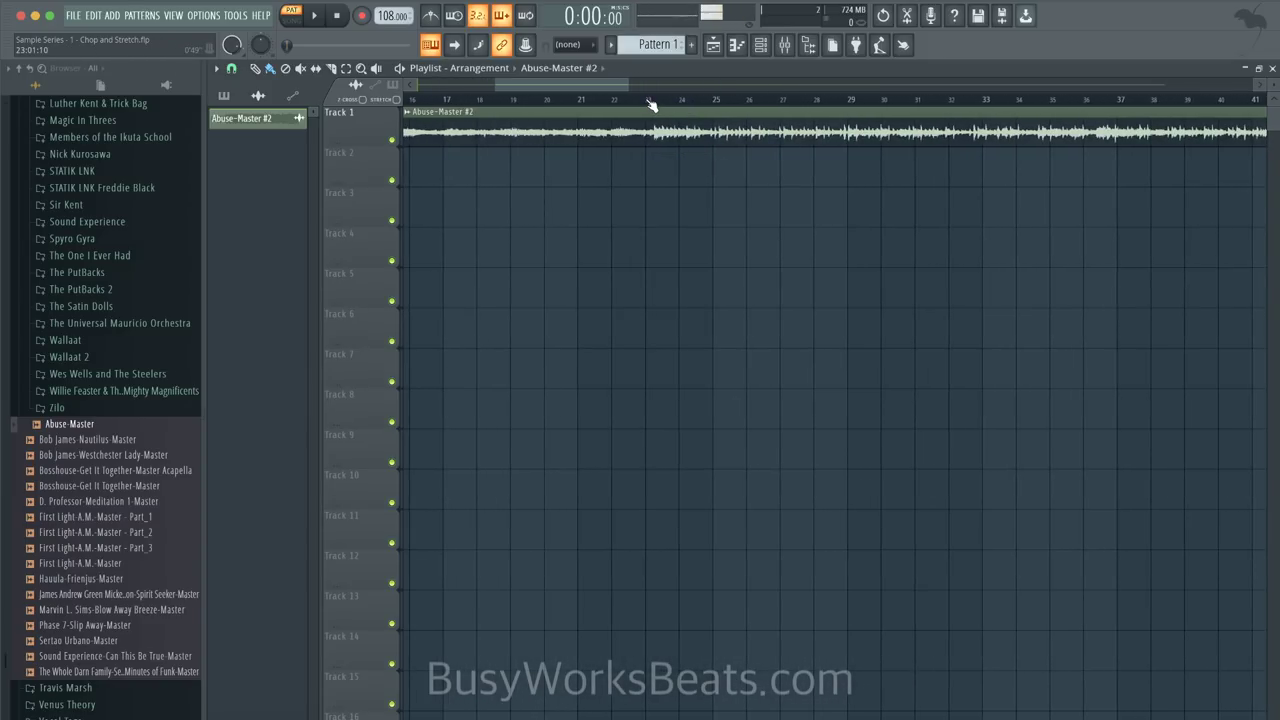
left_click(650, 103)
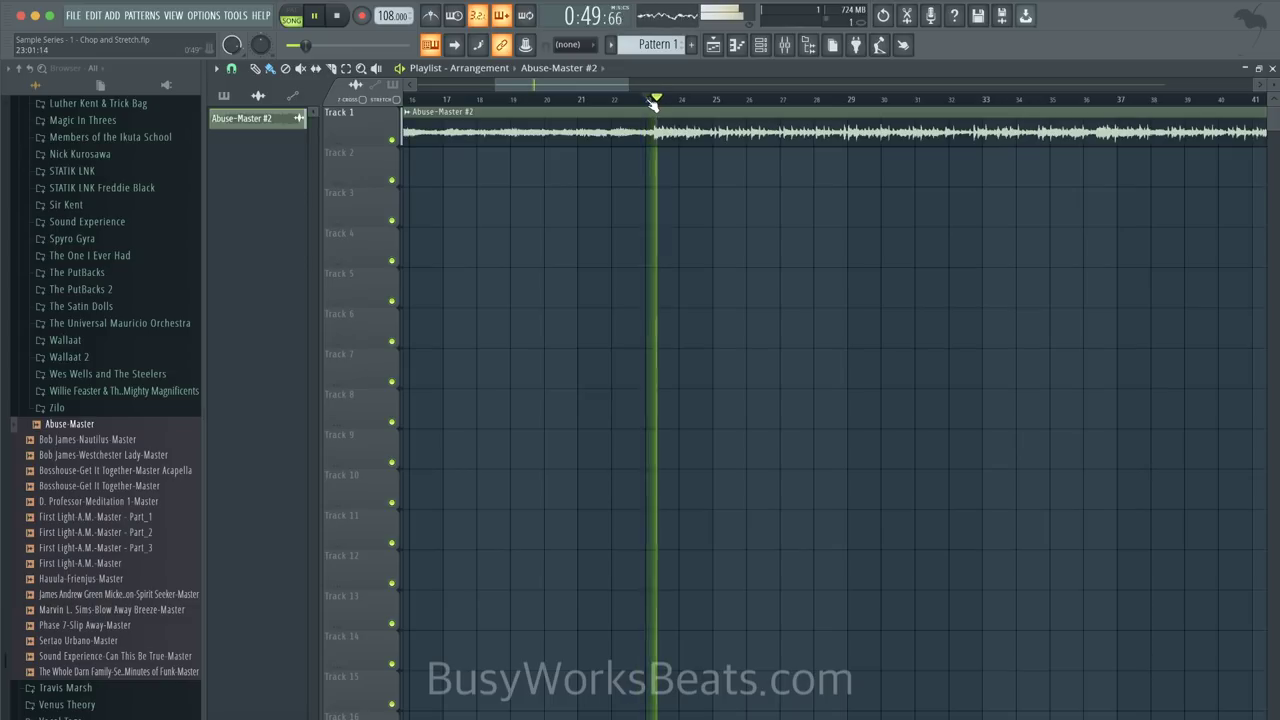
key("space")
key("space")
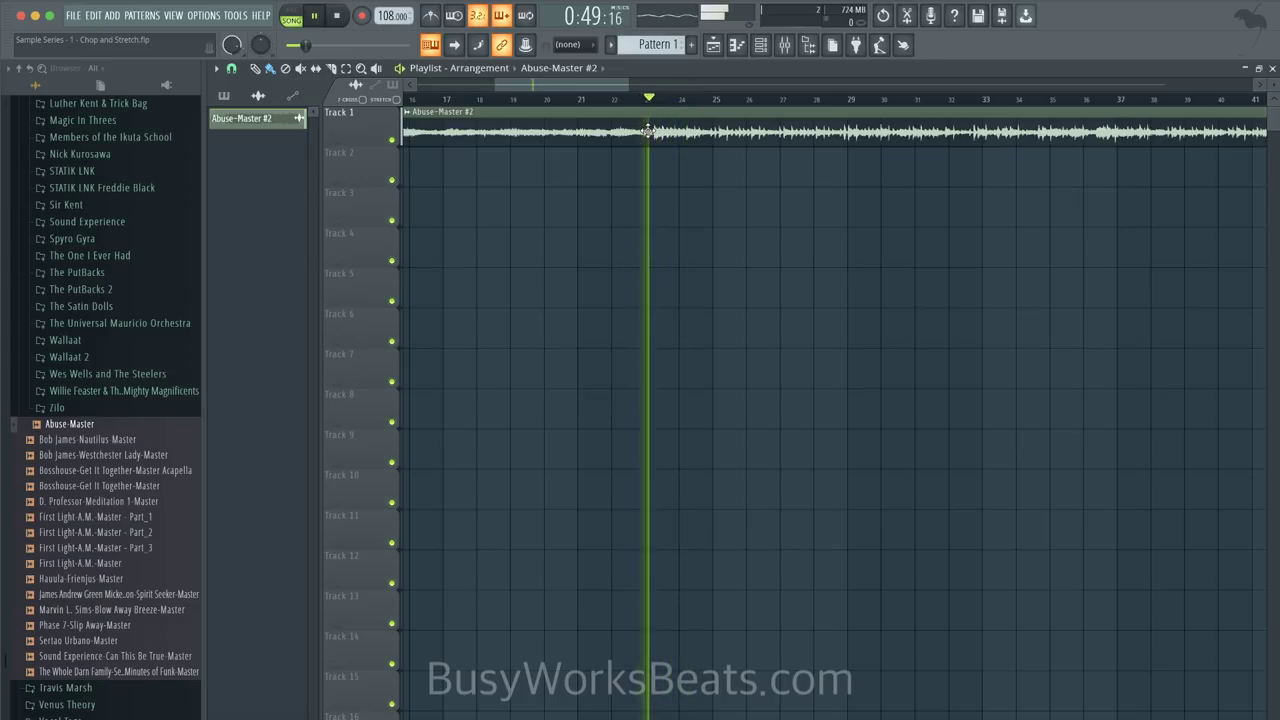
scroll(660, 135, "down", 2)
scroll(612, 138, "up", 1)
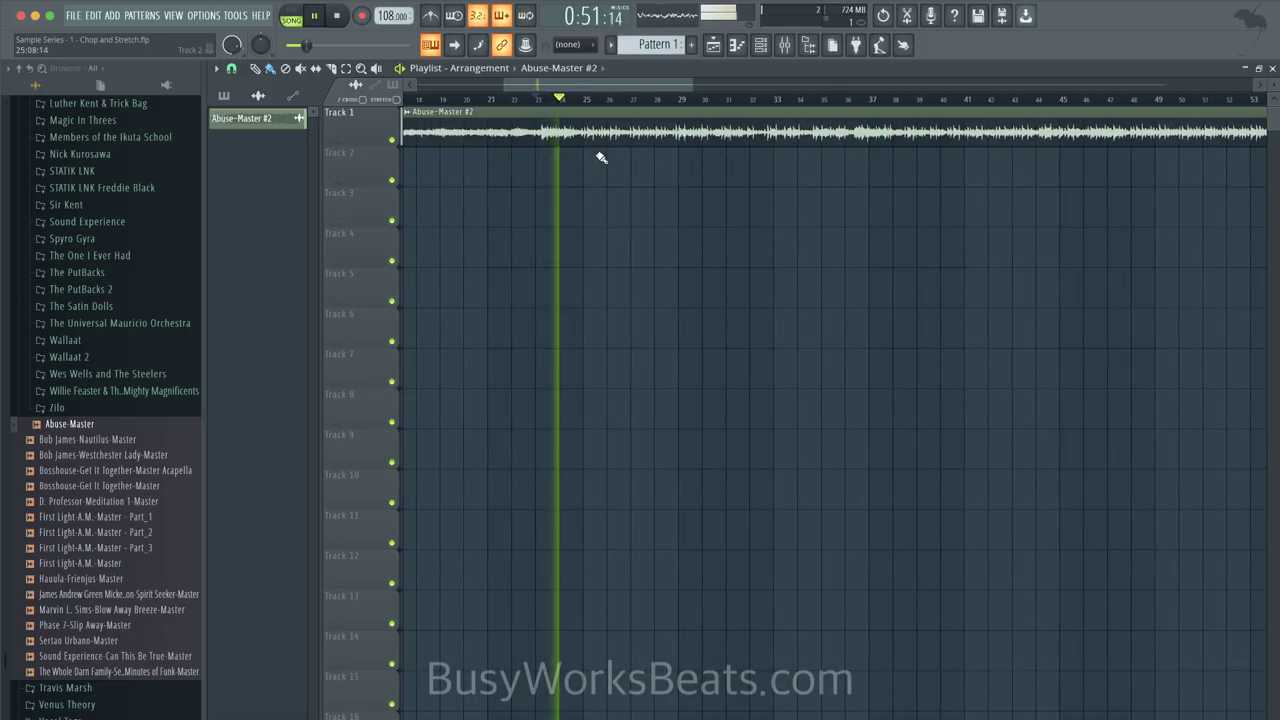
left_click(607, 101)
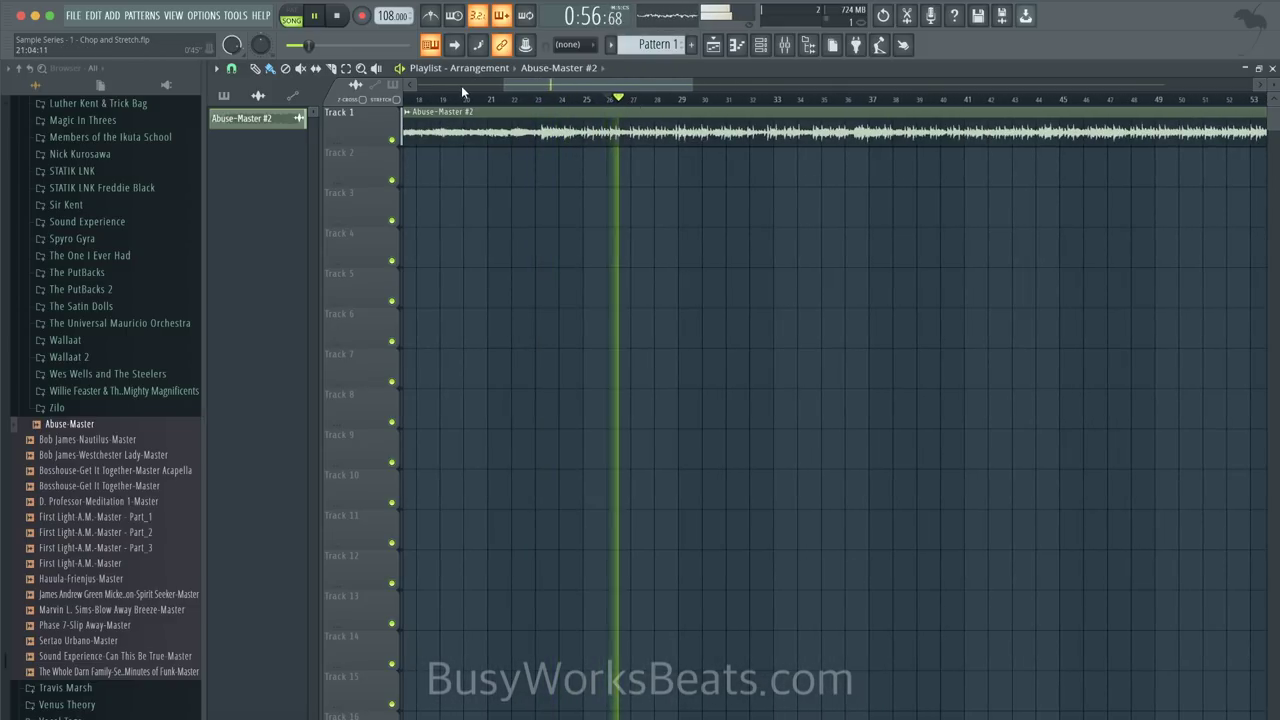
key("space")
key("space")
scroll(684, 180, "up", 1)
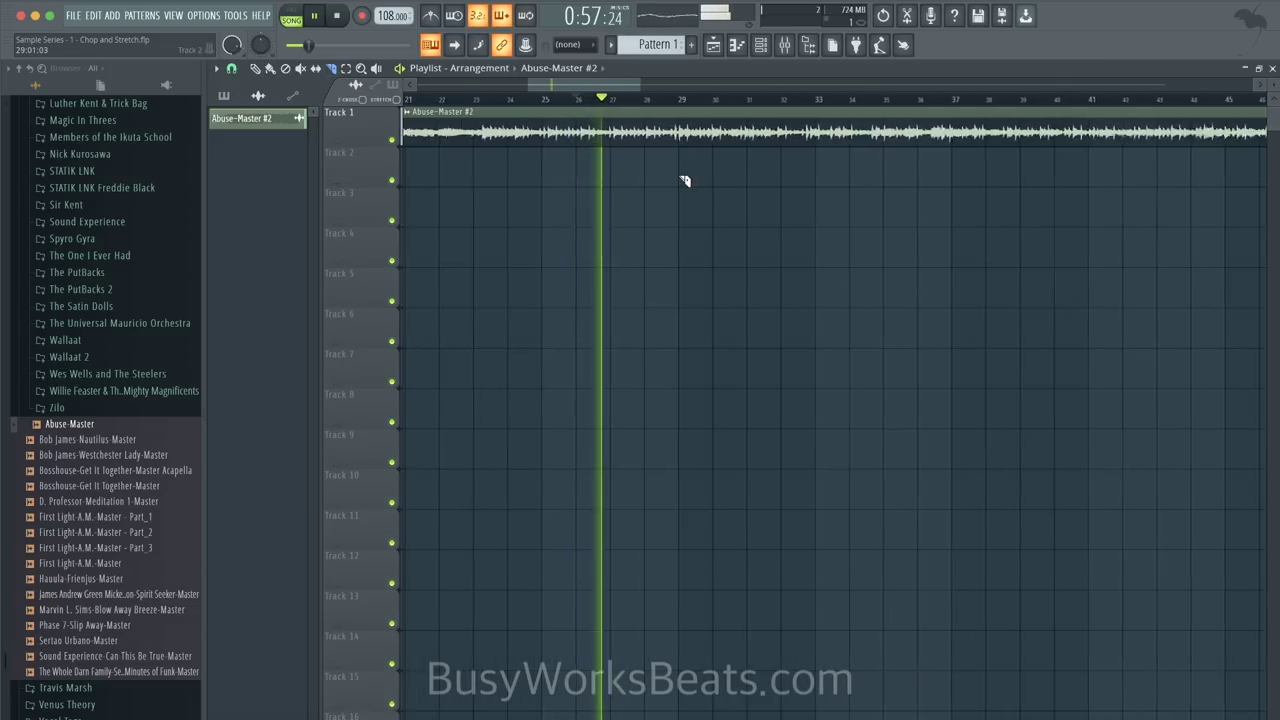
scroll(780, 185, "up", 1)
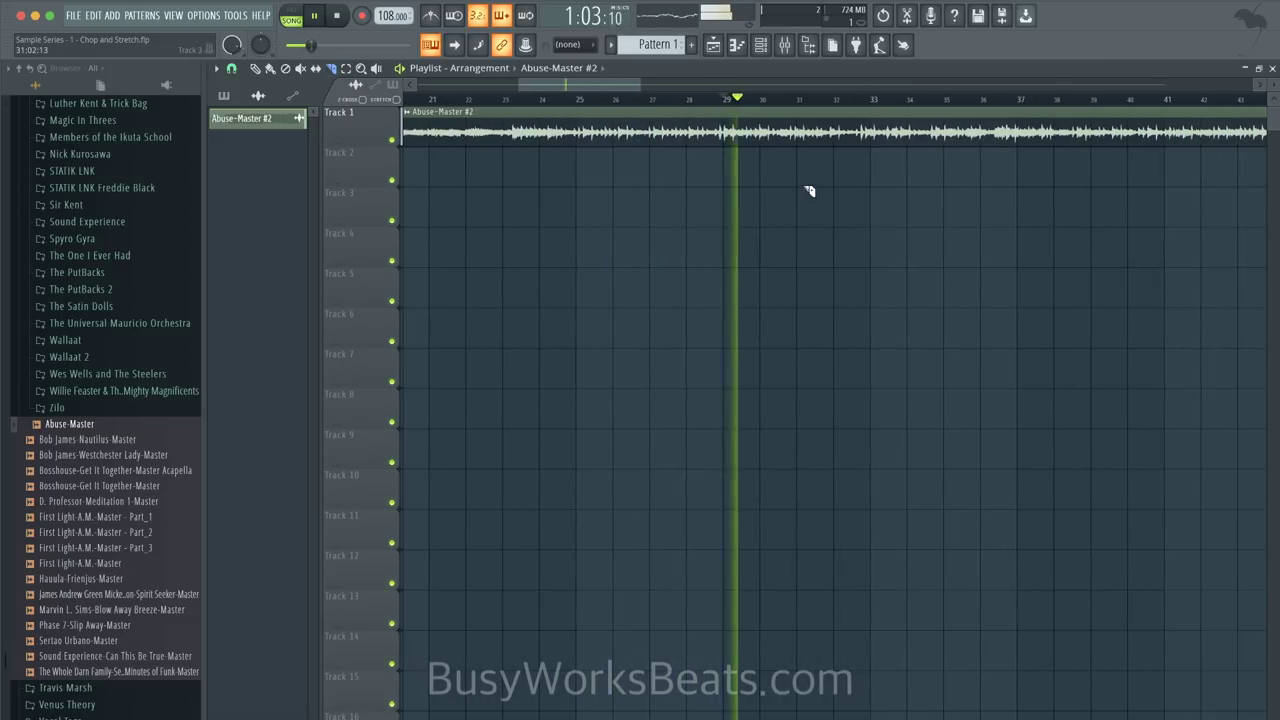
- Listen to the clip from about bars 43, 49 and 48 to locate the start of a phrase, and stop playback
scroll(905, 130, "down", 3)
left_click_drag(910, 133, 535, 137)
left_click(691, 99)
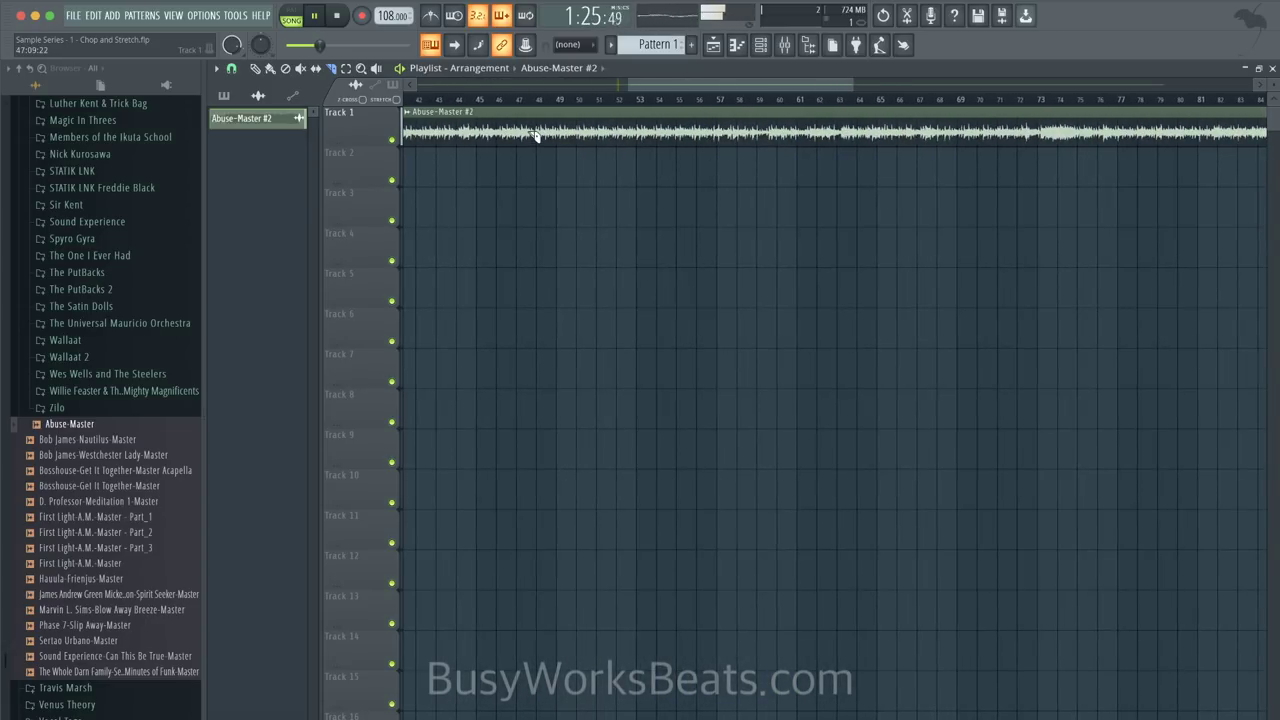
left_click(448, 98)
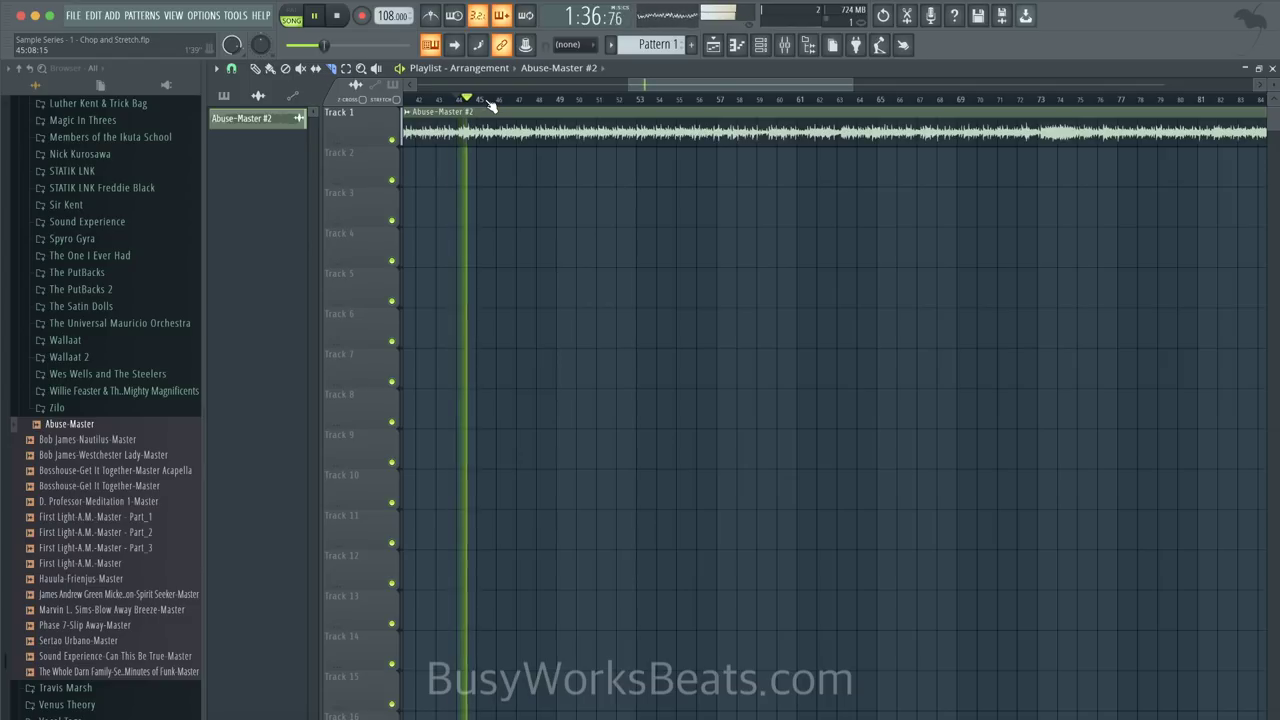
left_click(558, 99)
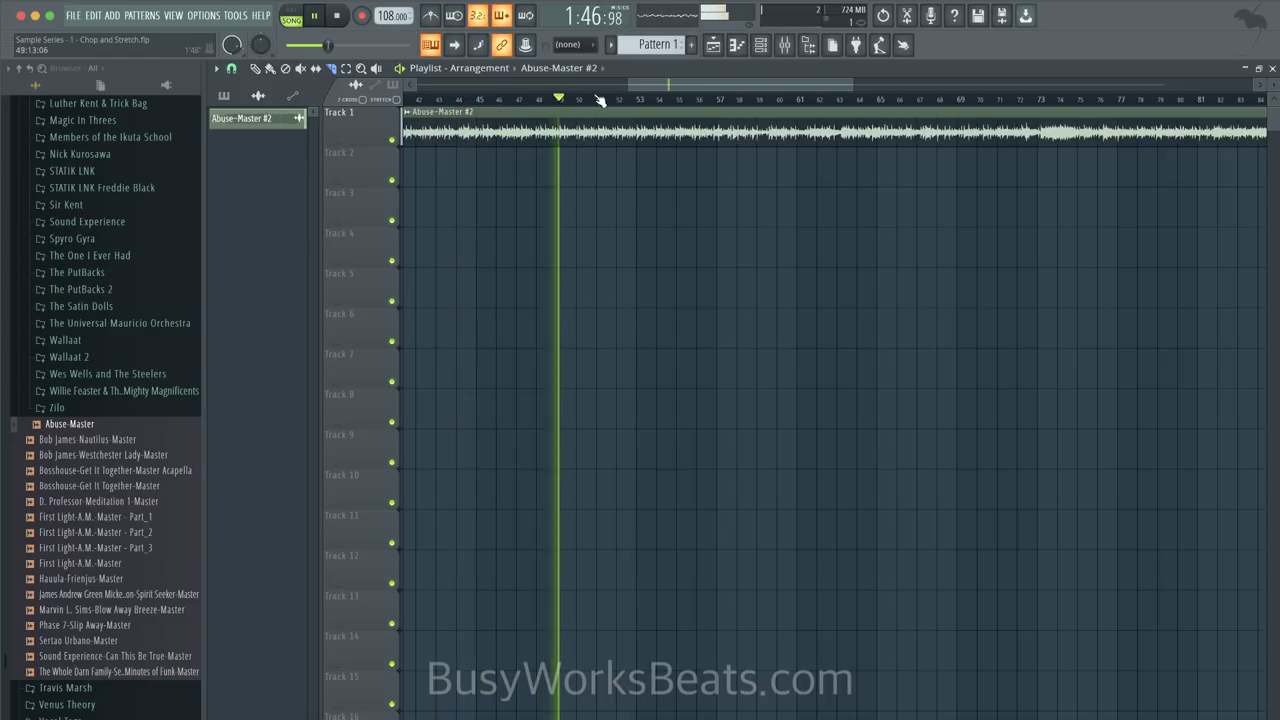
left_click(540, 99)
scroll(540, 128, "up", 3)
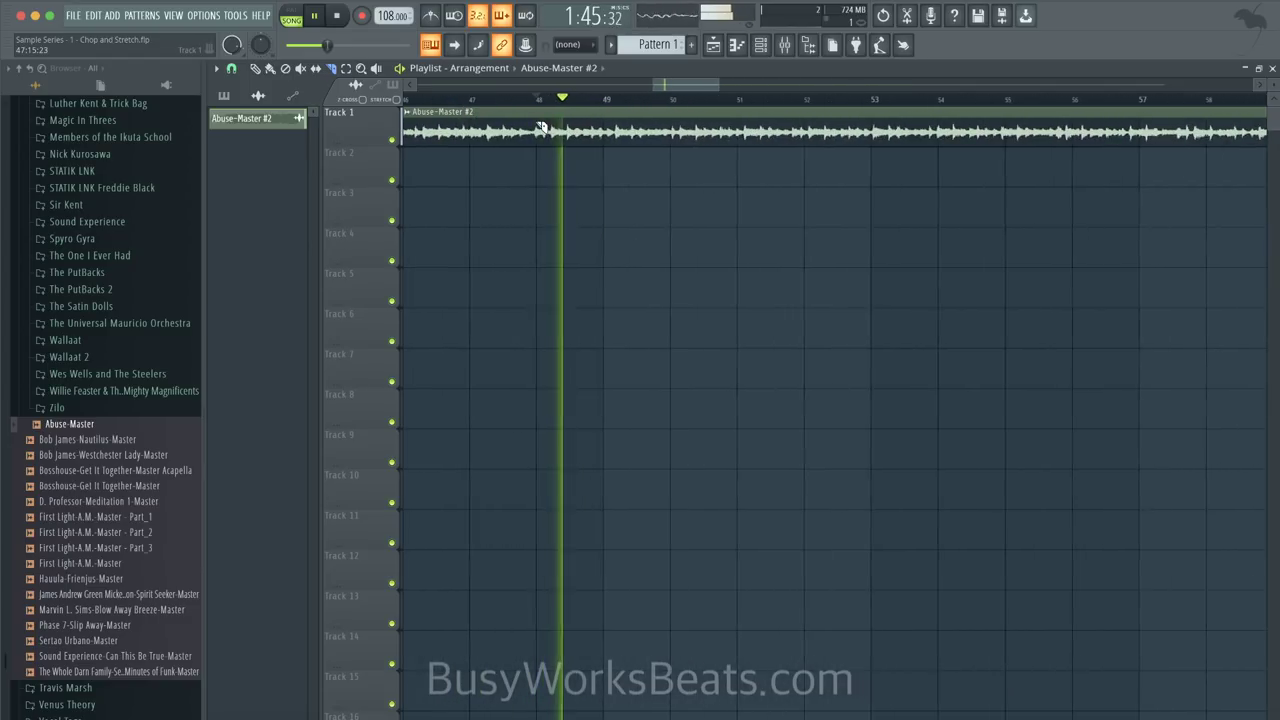
scroll(540, 128, "up", 2)
scroll(585, 128, "down", 2)
key("space")
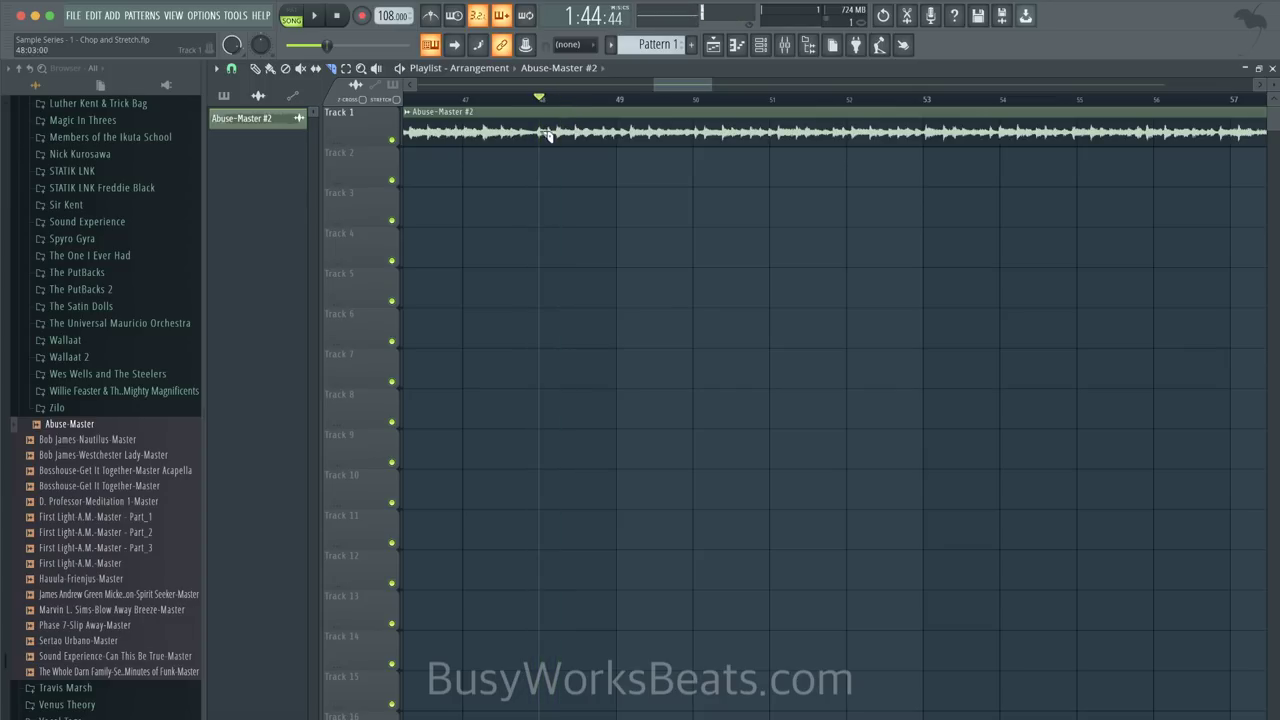
- Play the clip from bar 46 and slice it at the transient shortly after the start of bar 48
left_click(474, 103)
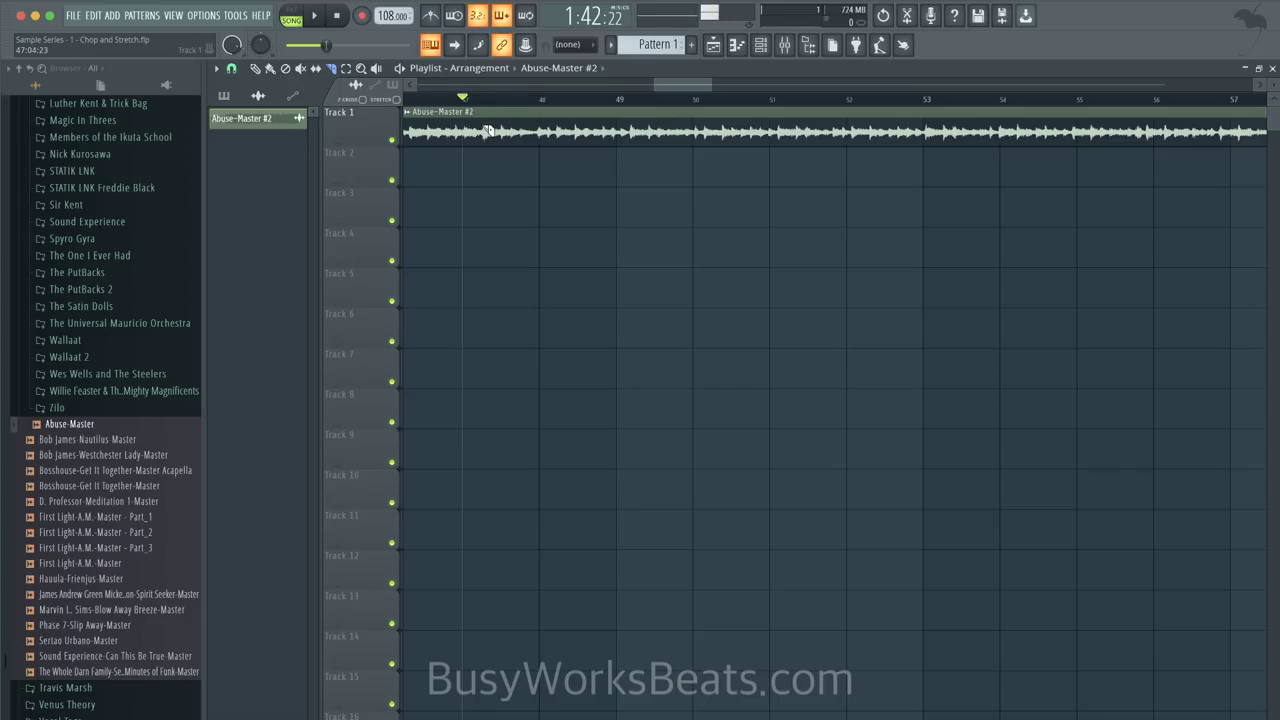
left_click(416, 102)
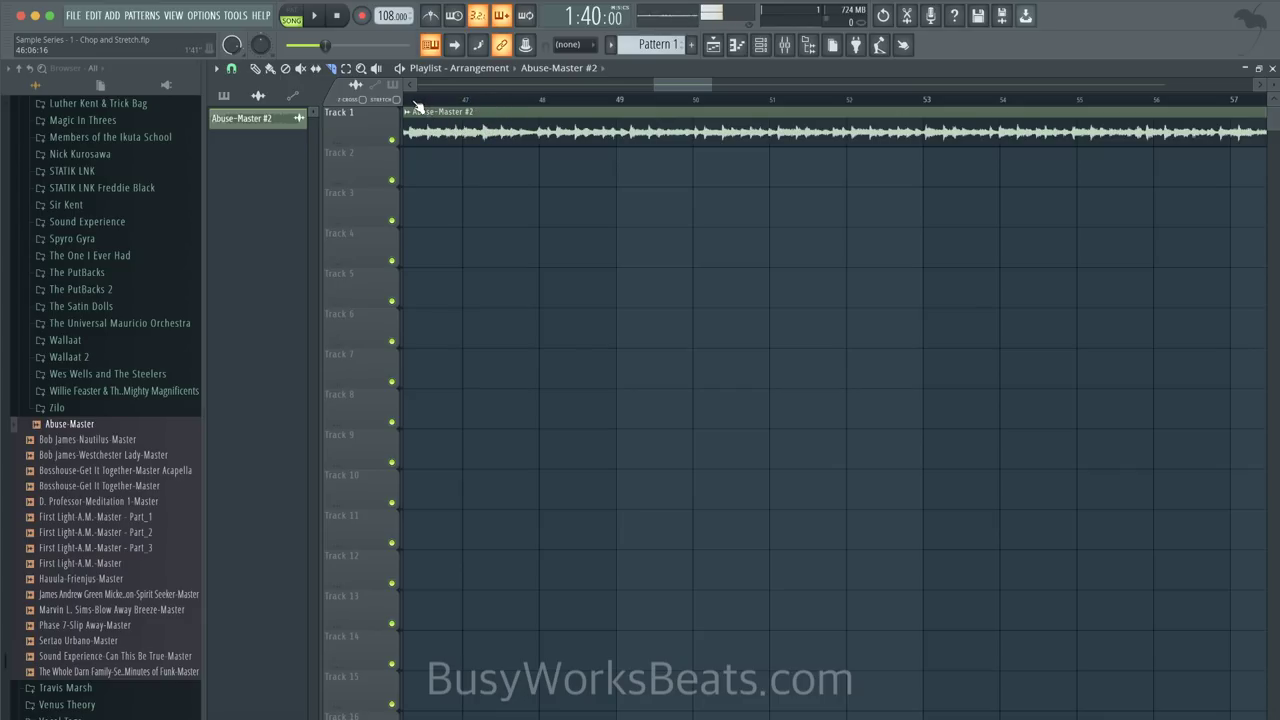
key("space")
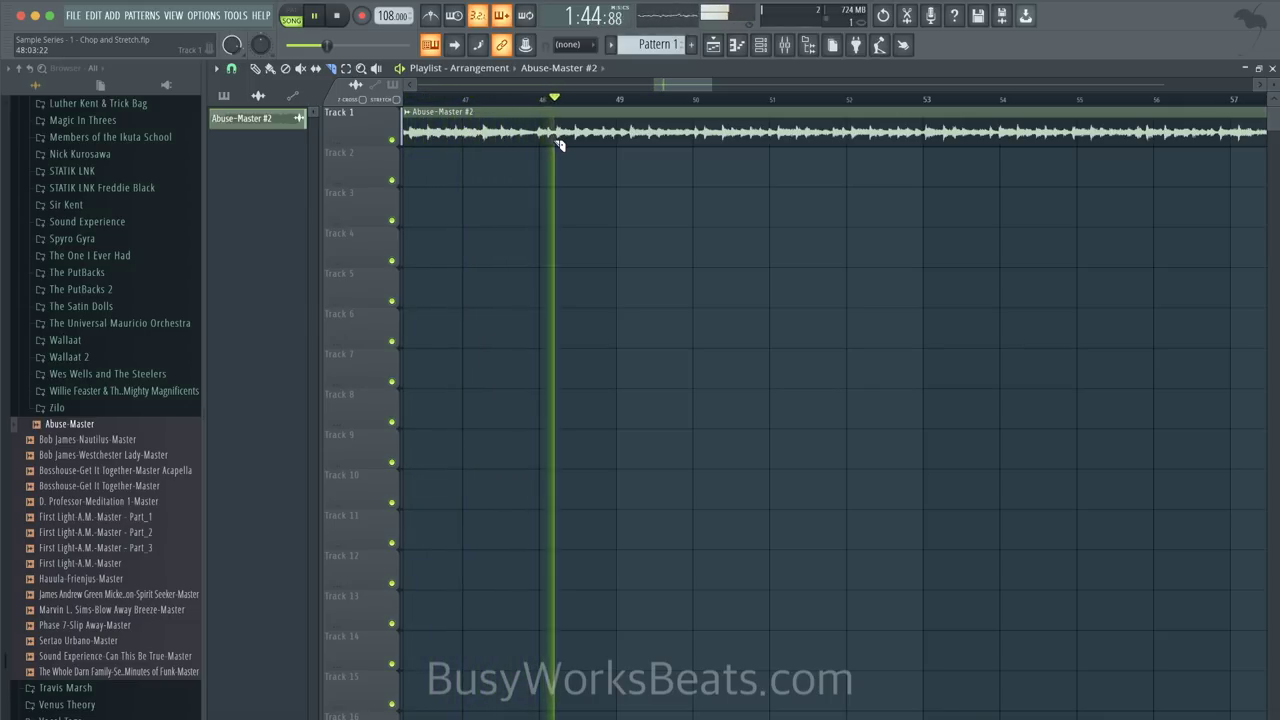
scroll(563, 142, "up", 2)
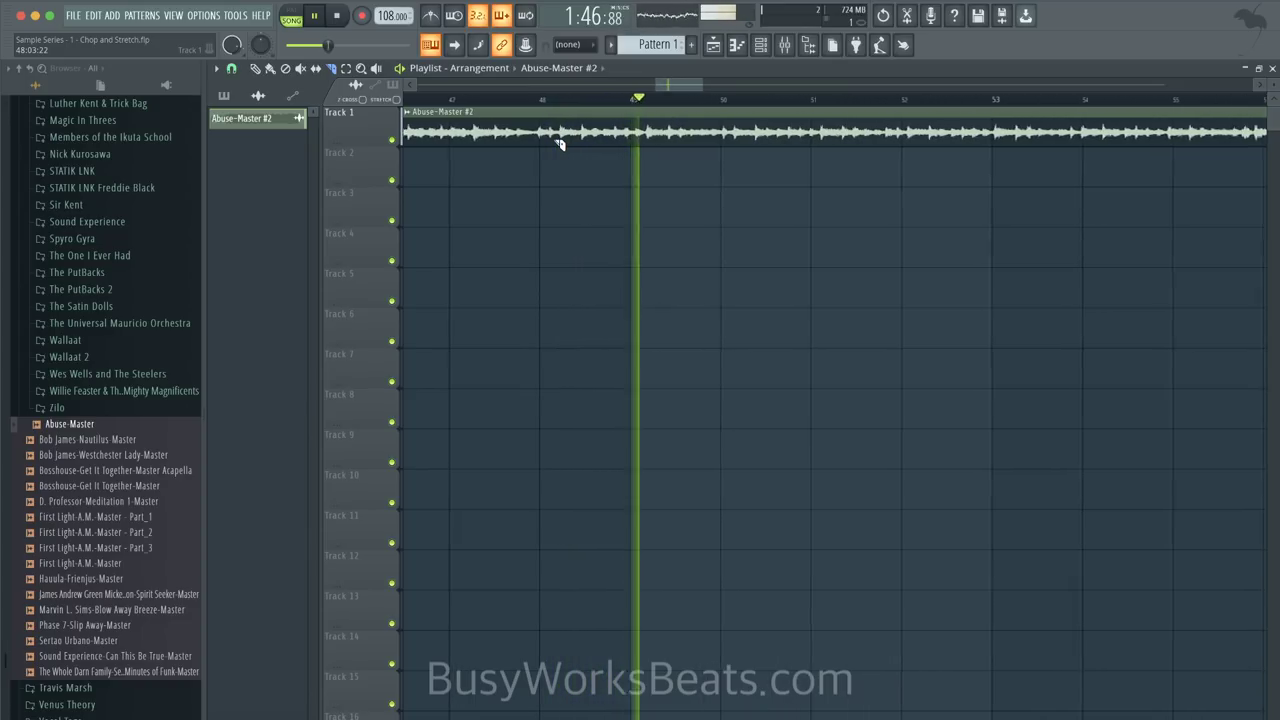
left_click(576, 138)
key("space")
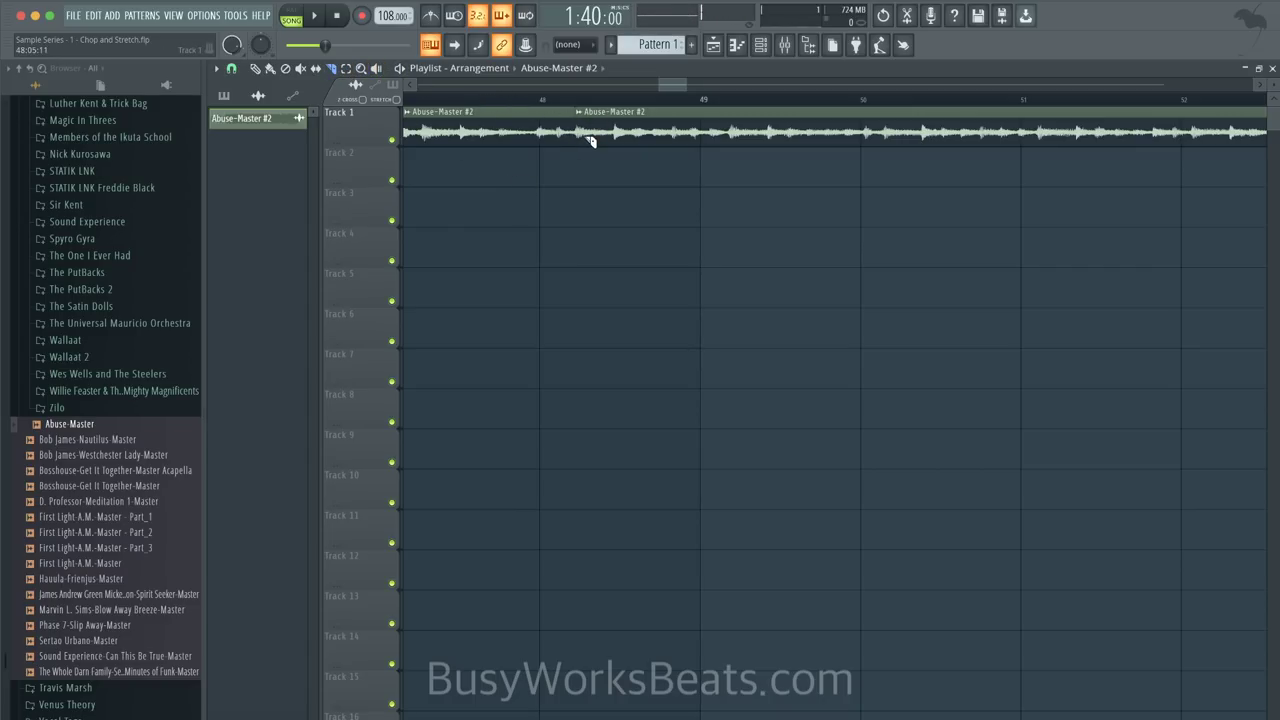
- Play the Abuse-Master clip from bar 48 and slice it at the transient shortly after the start of bar 50
left_click_drag(576, 176, 572, 218)
left_click(540, 100)
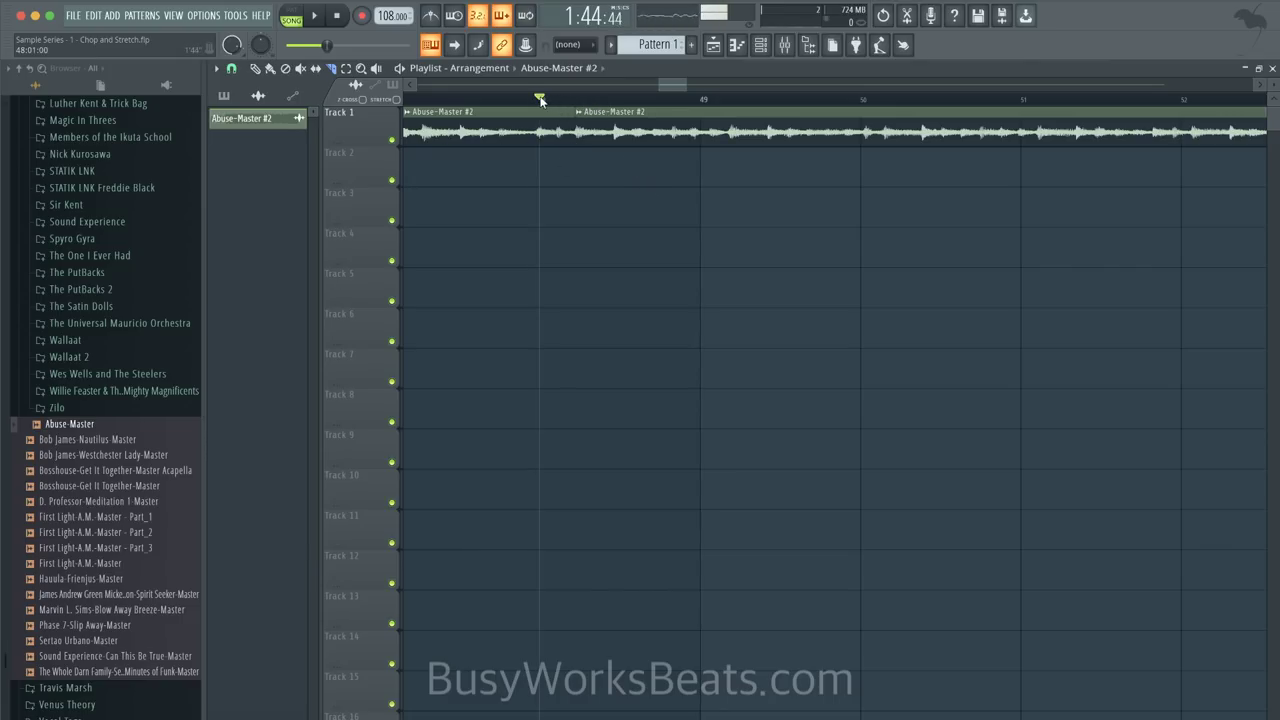
scroll(585, 136, "up", 5)
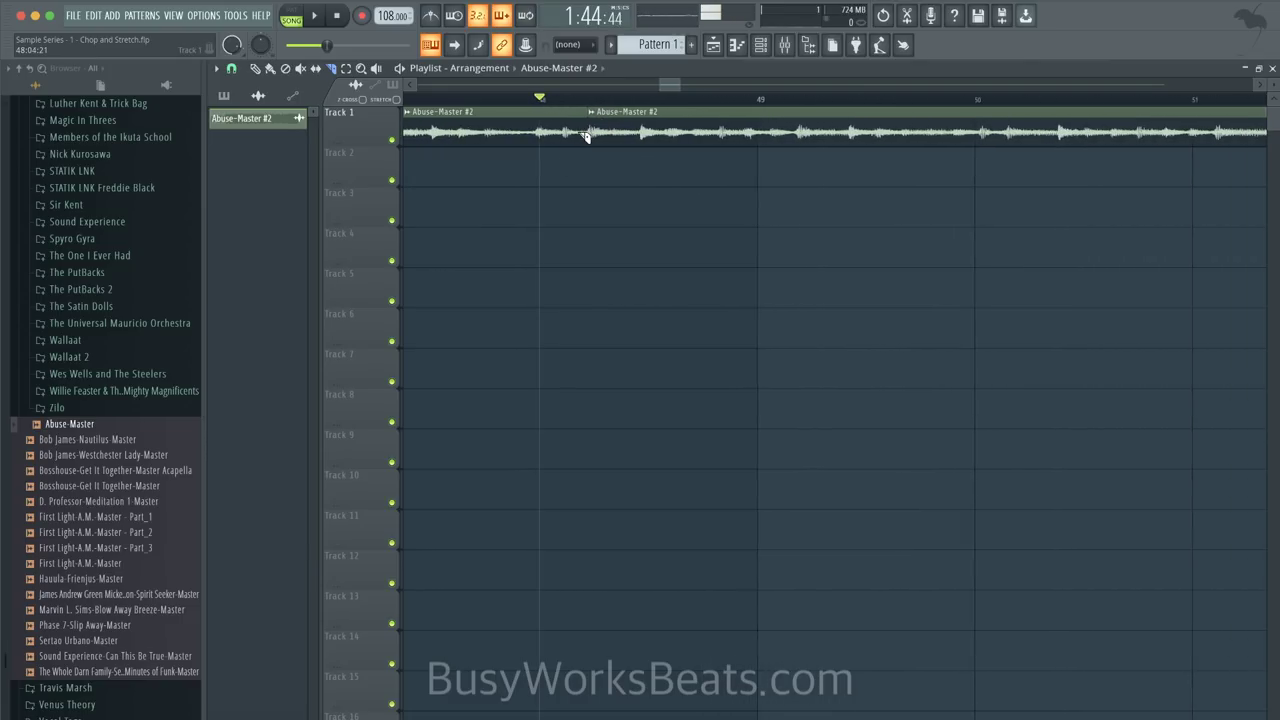
scroll(607, 130, "down", 1)
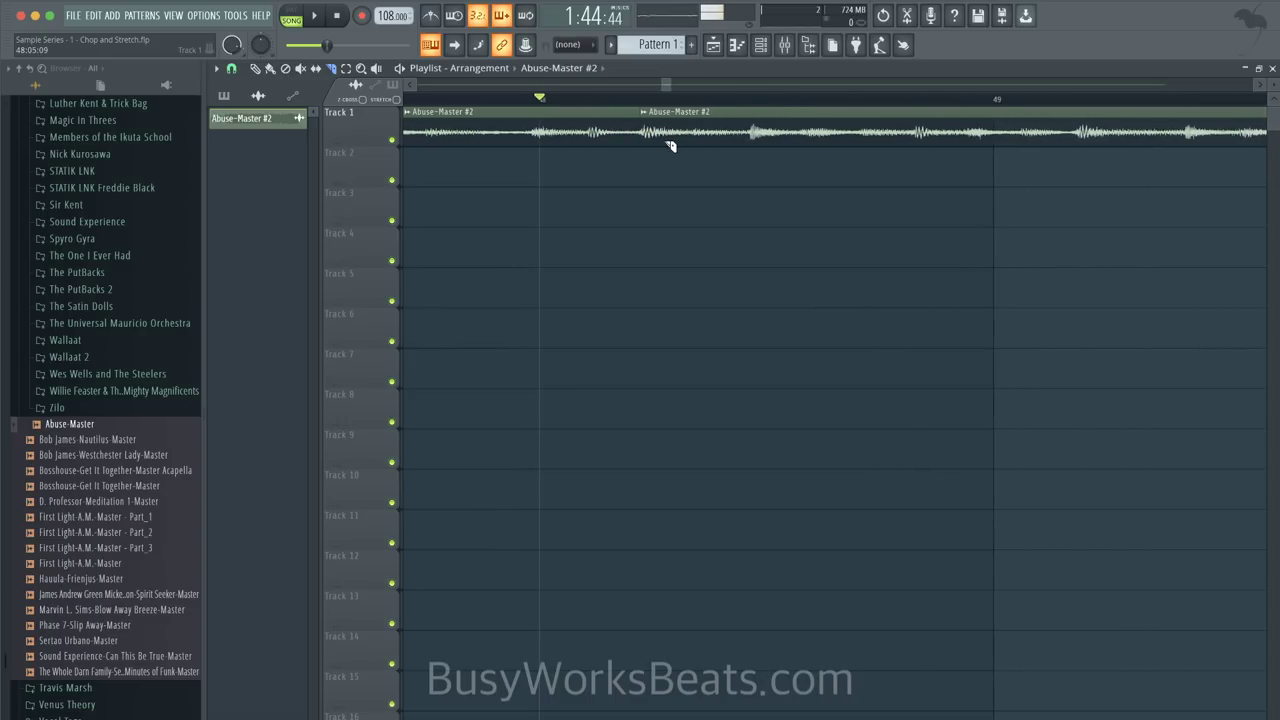
scroll(678, 140, "down", 3)
key("space")
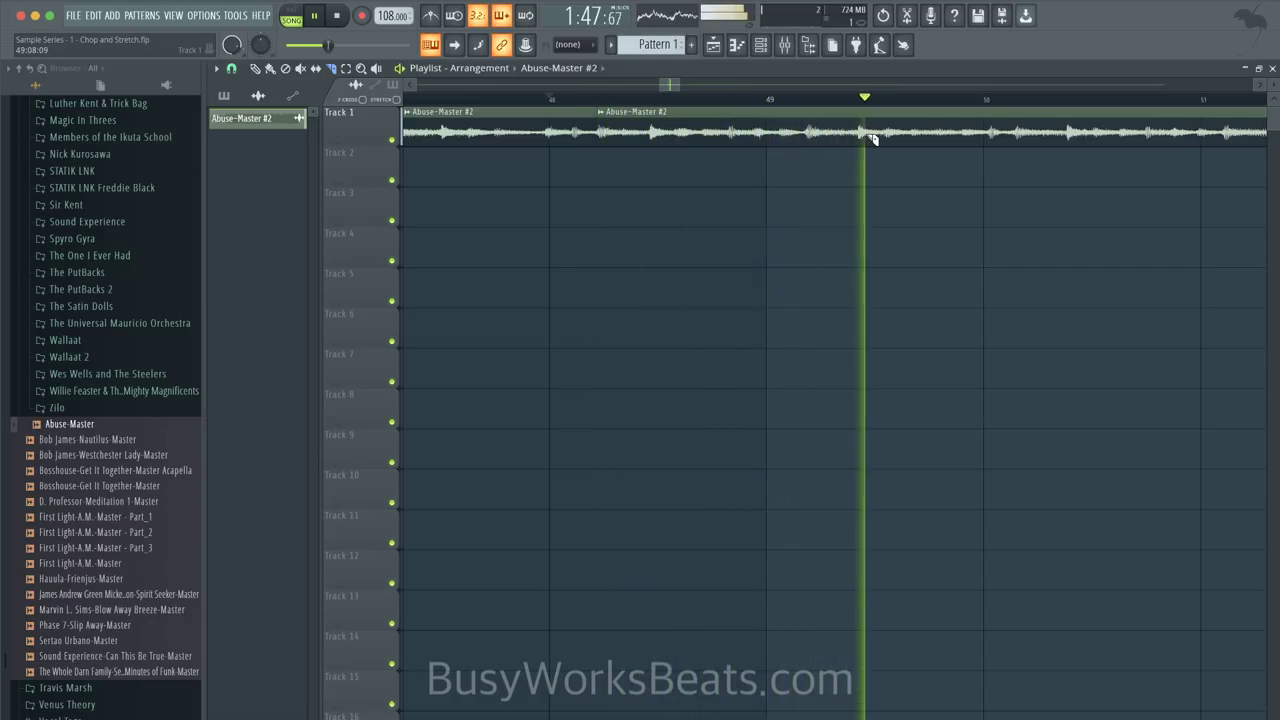
key("space")
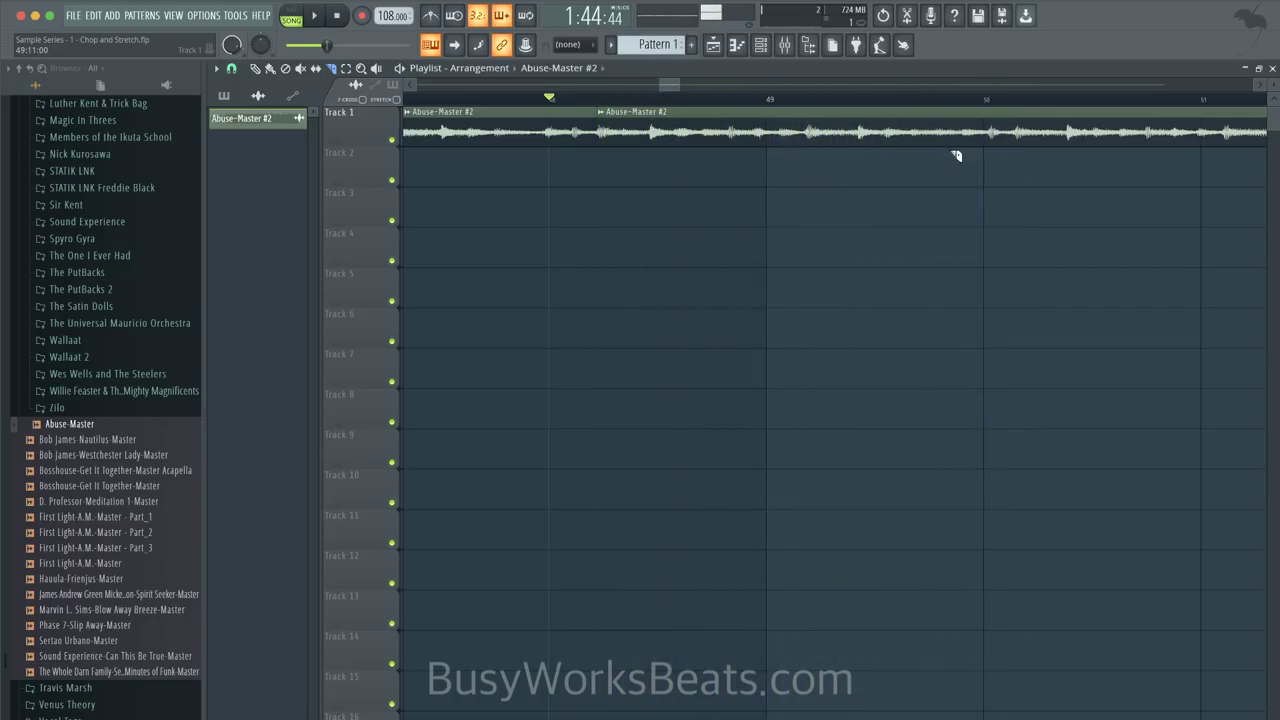
left_click_drag(1017, 143, 1021, 153)
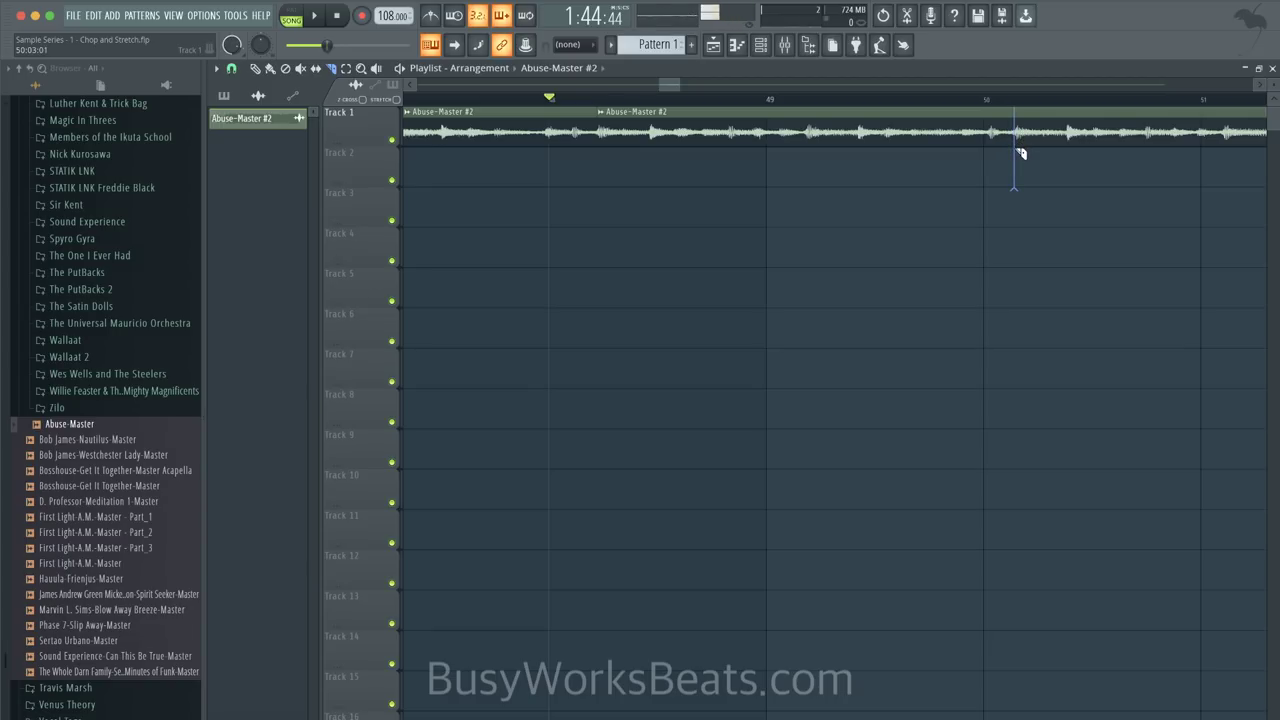
- Move the sliced phrase between bars 48 and 50 down to Track 2 and play it back
left_click(730, 143)
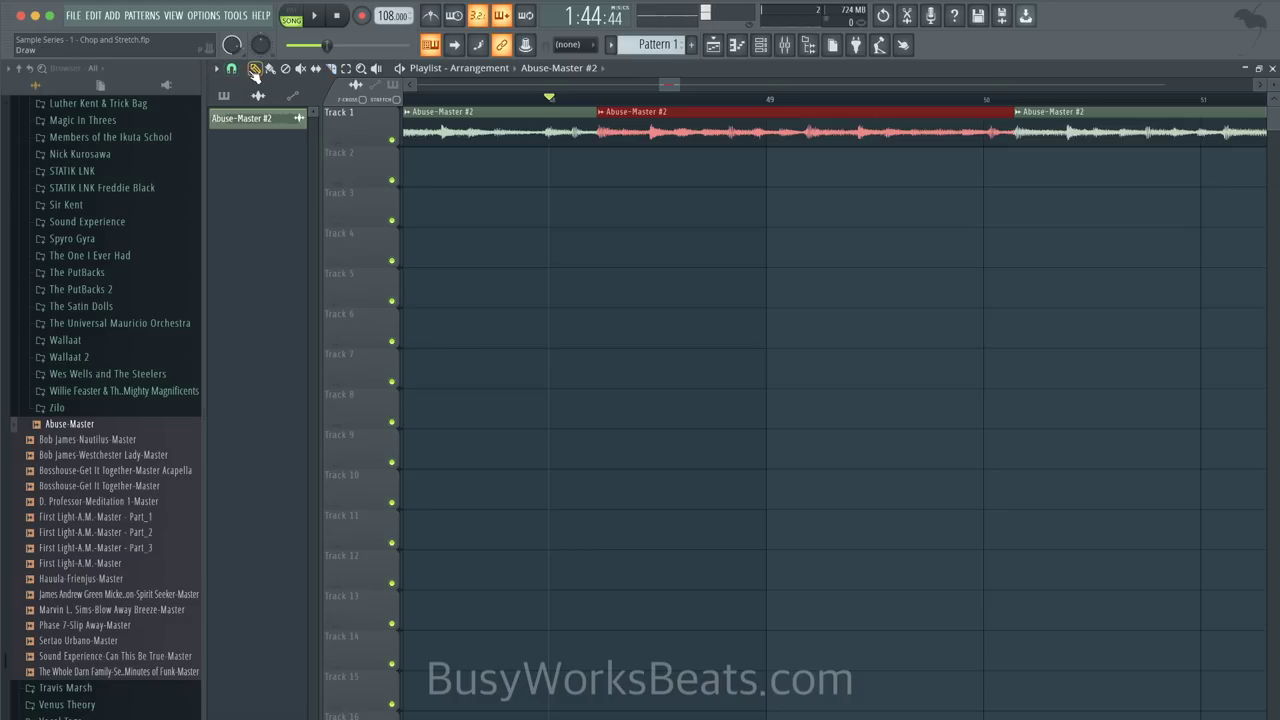
key("shift+Down")
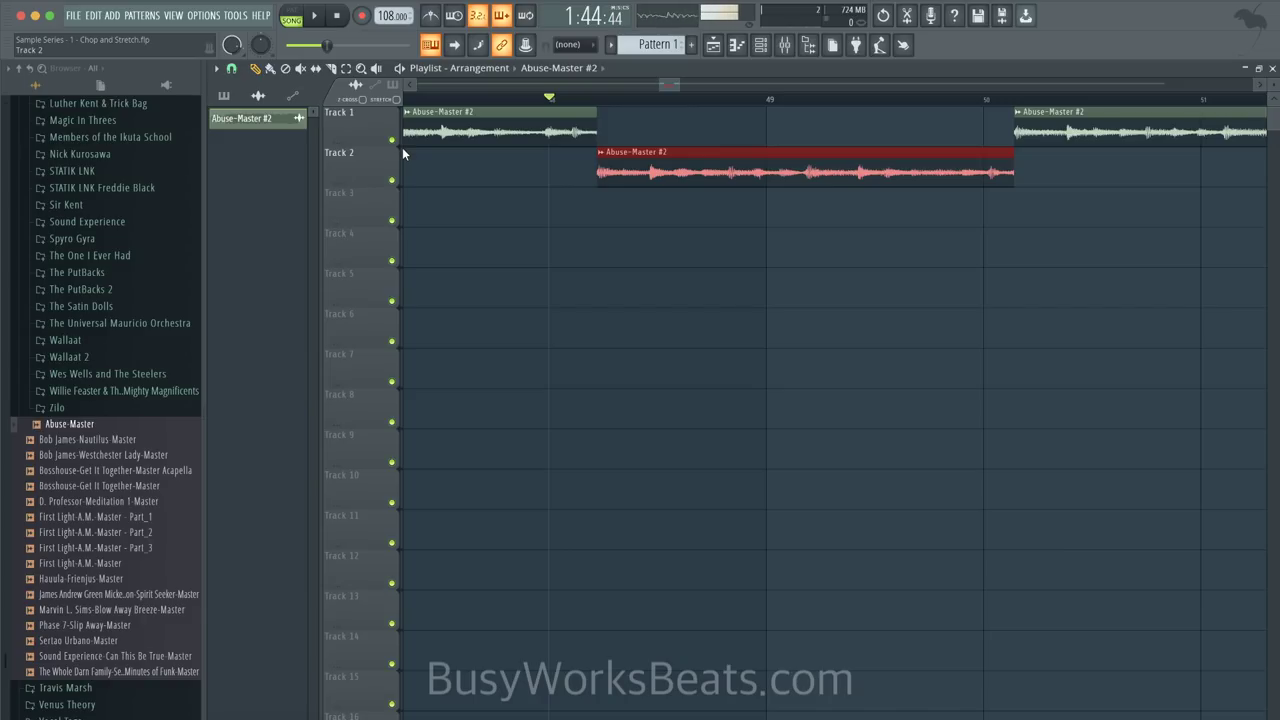
key("space")
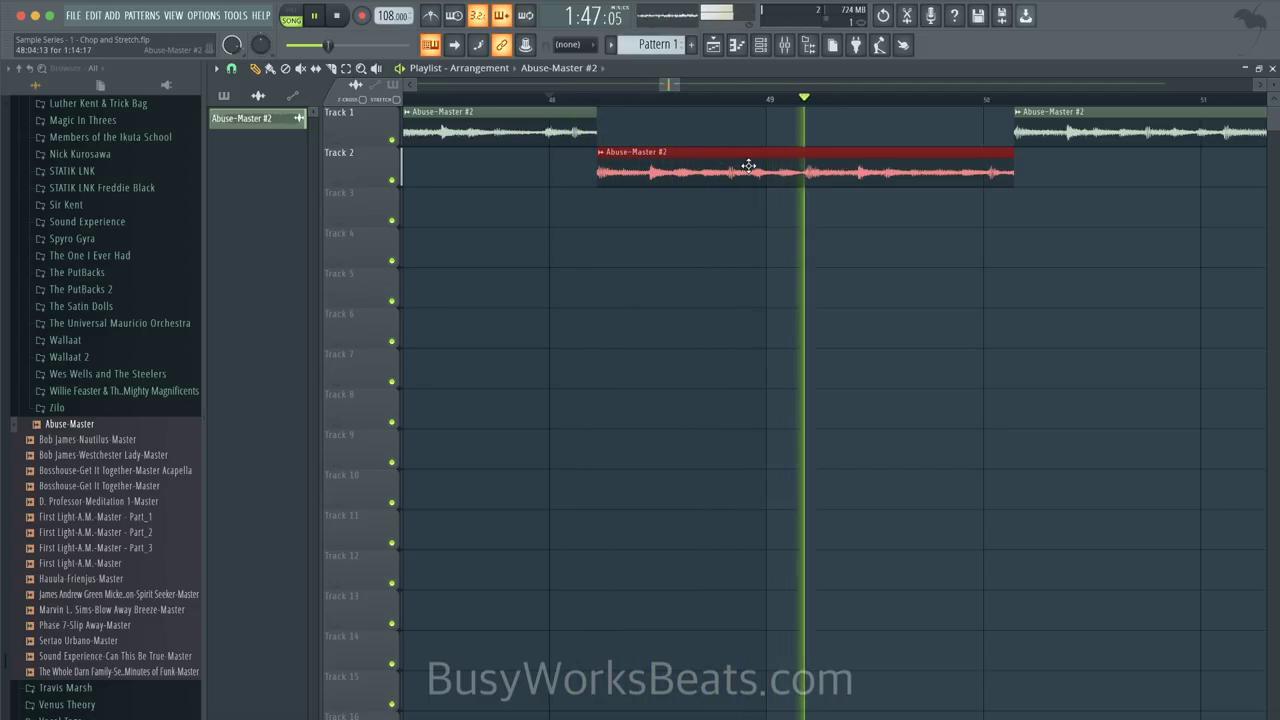
key("space")
- Play on from bar 50, slice the clip at the transient shortly after bar 52, and move this second phrase to Track 2
scroll(633, 110, "down", 1)
left_click(631, 100)
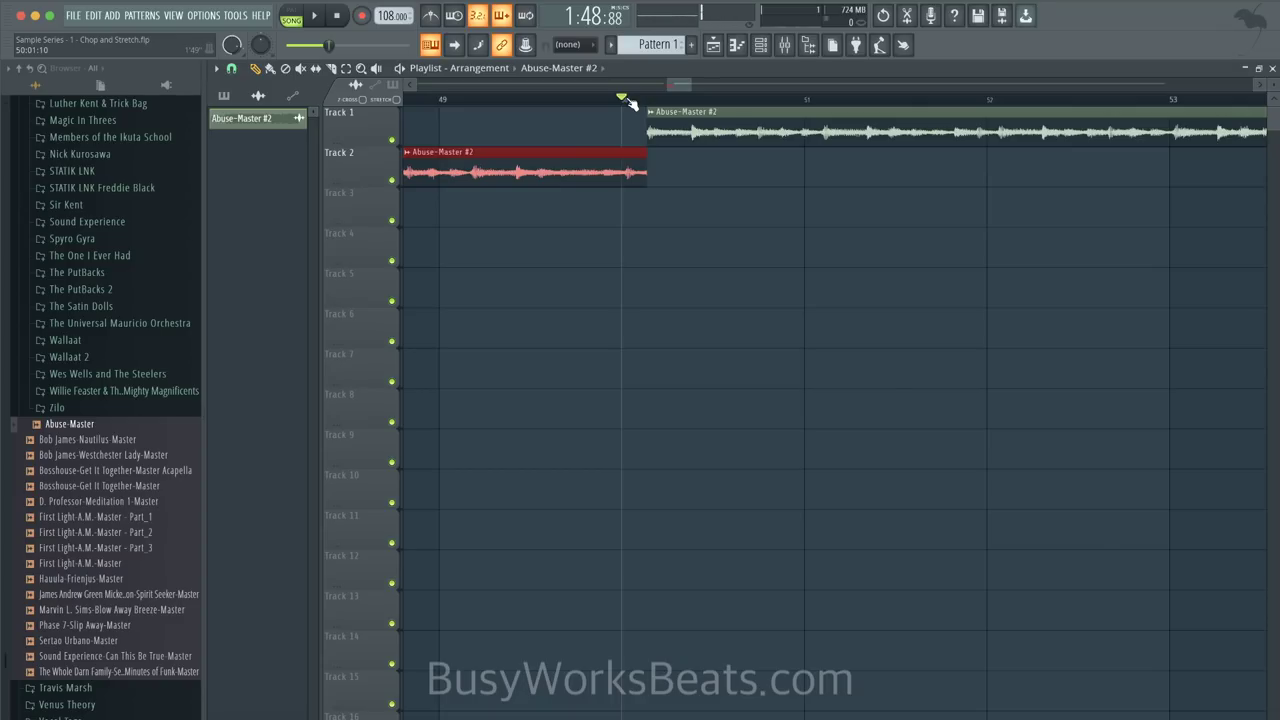
scroll(630, 103, "down", 2)
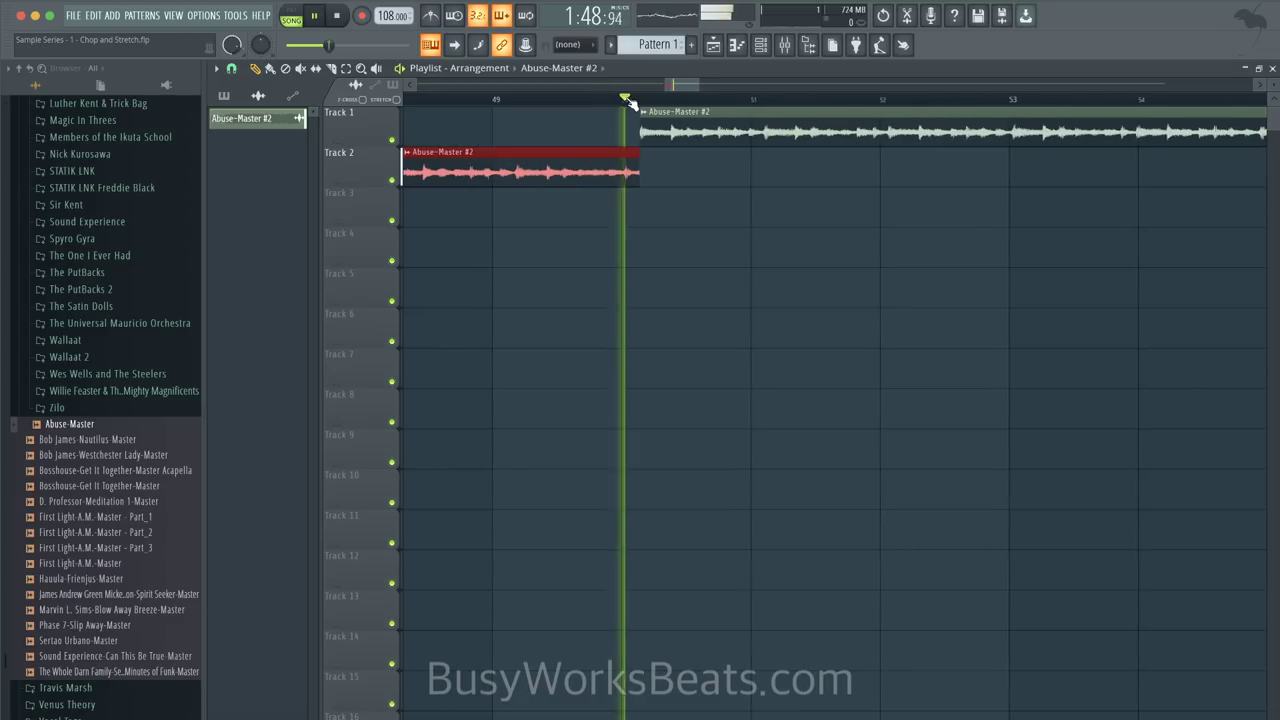
key("space")
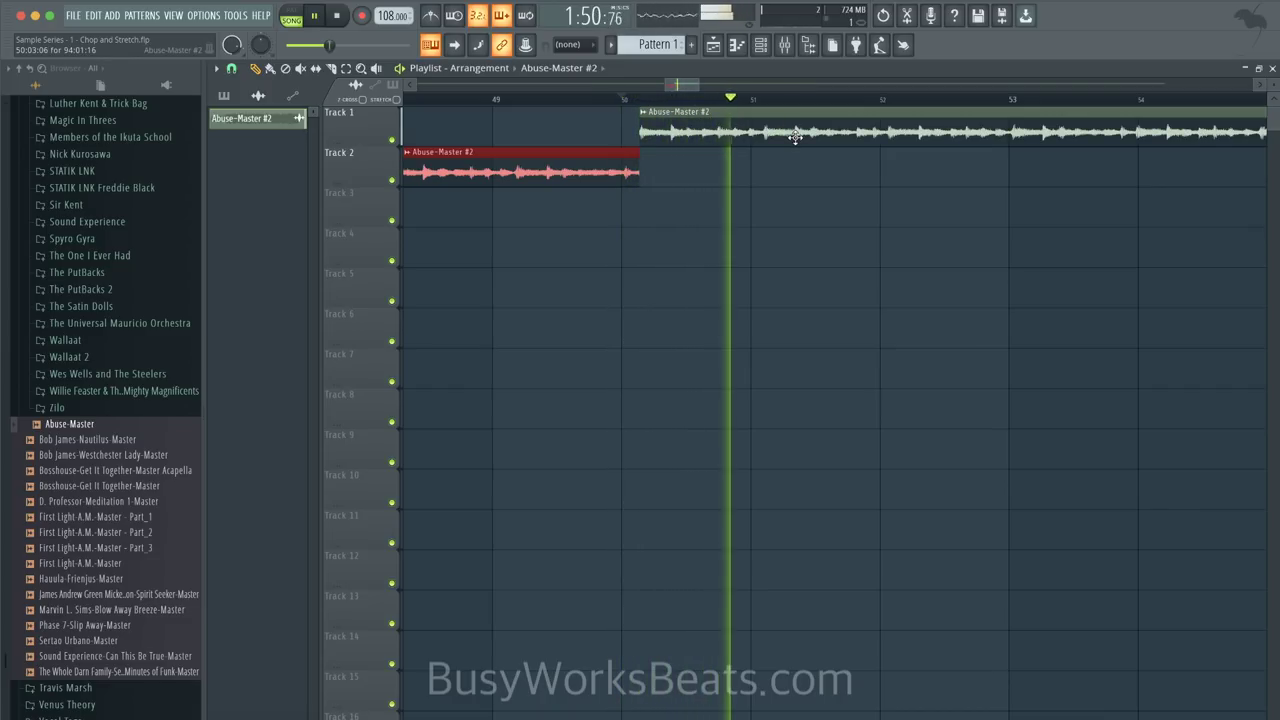
left_click(333, 70)
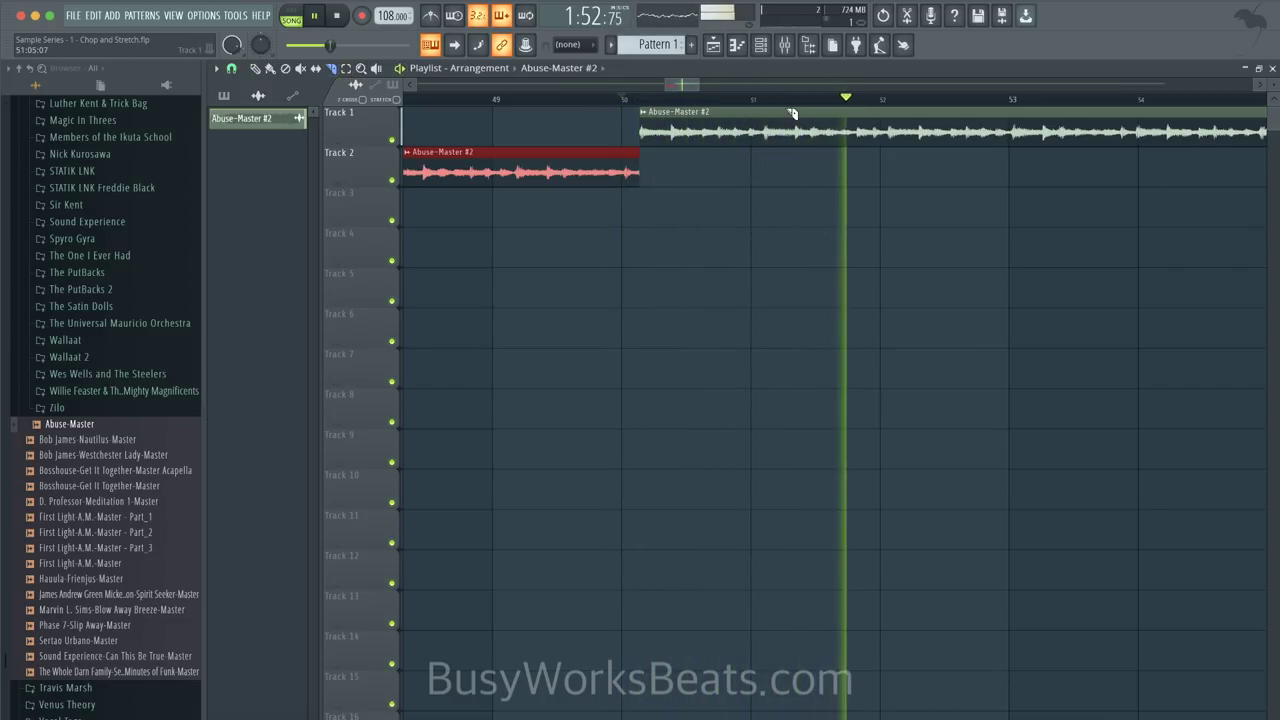
key("space")
left_click(896, 138)
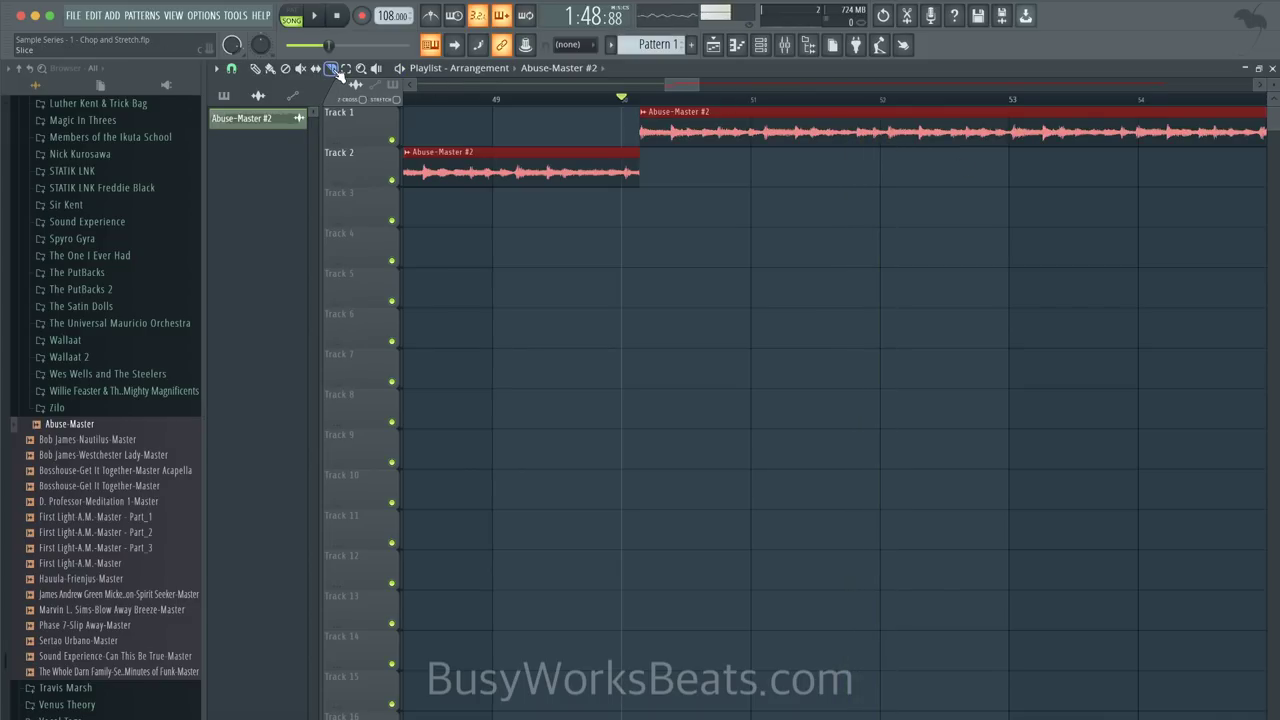
left_click(878, 207)
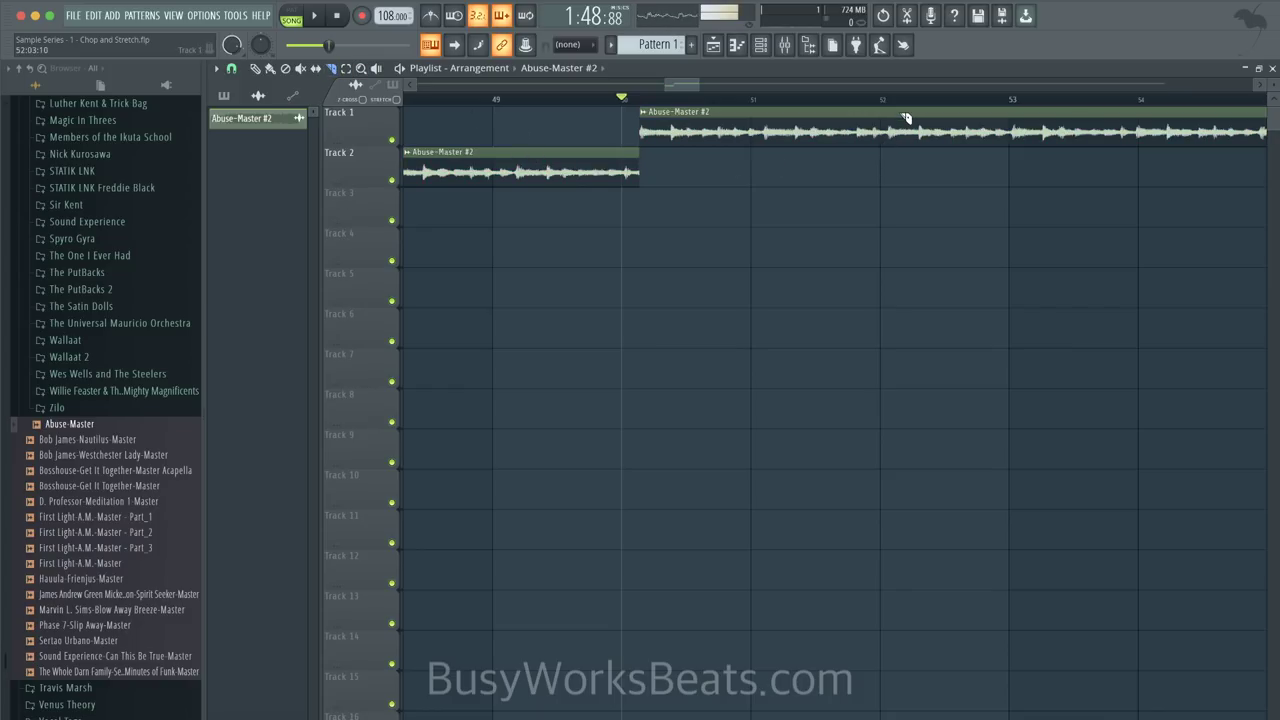
left_click_drag(887, 136, 888, 151)
left_click(271, 69)
left_click_drag(697, 115, 700, 155)
- Listen to the remaining Track 1 clip from bar 52 to judge the material following the second phrase
scroll(746, 203, "down", 5, "ctrl")
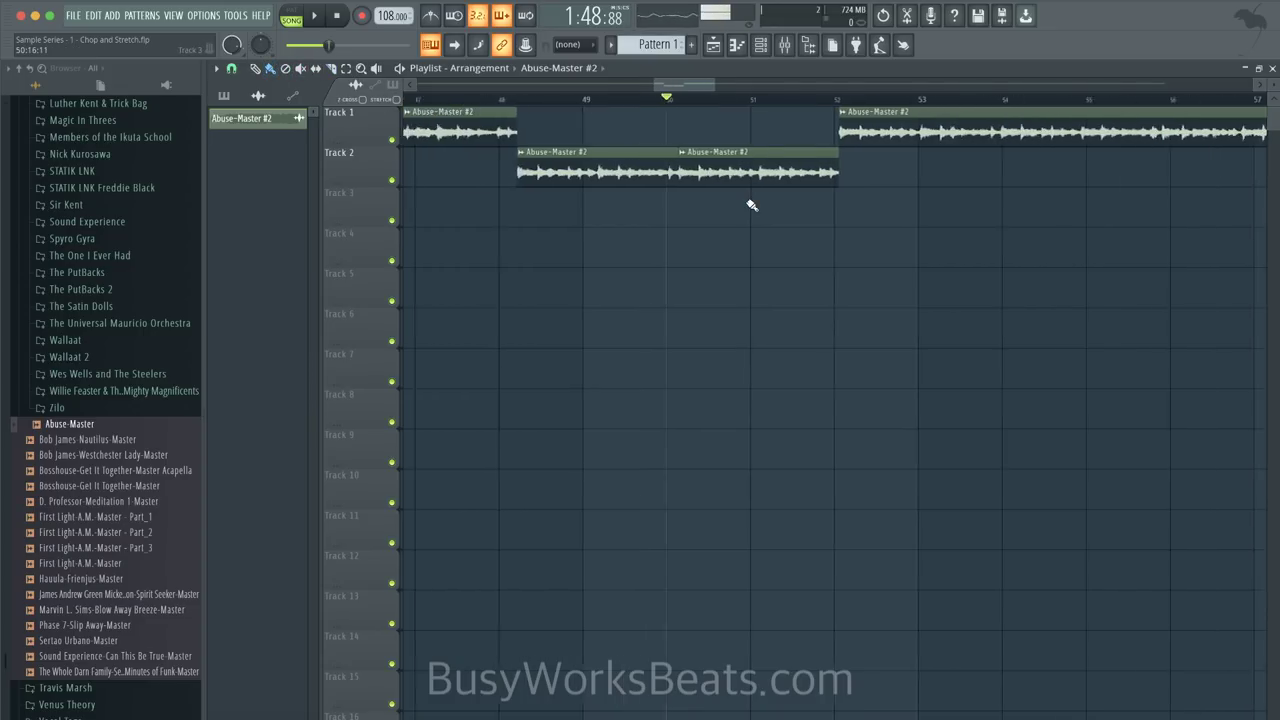
left_click(797, 99)
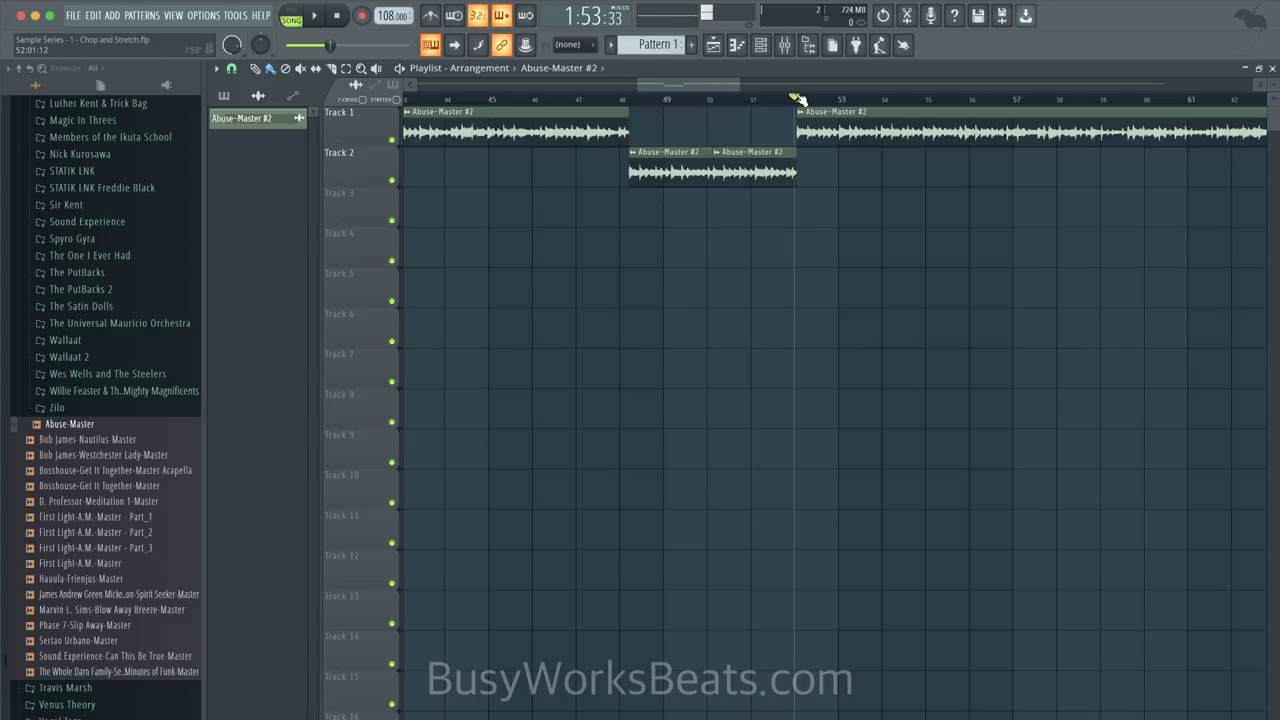
scroll(800, 100, "down", 2, "ctrl")
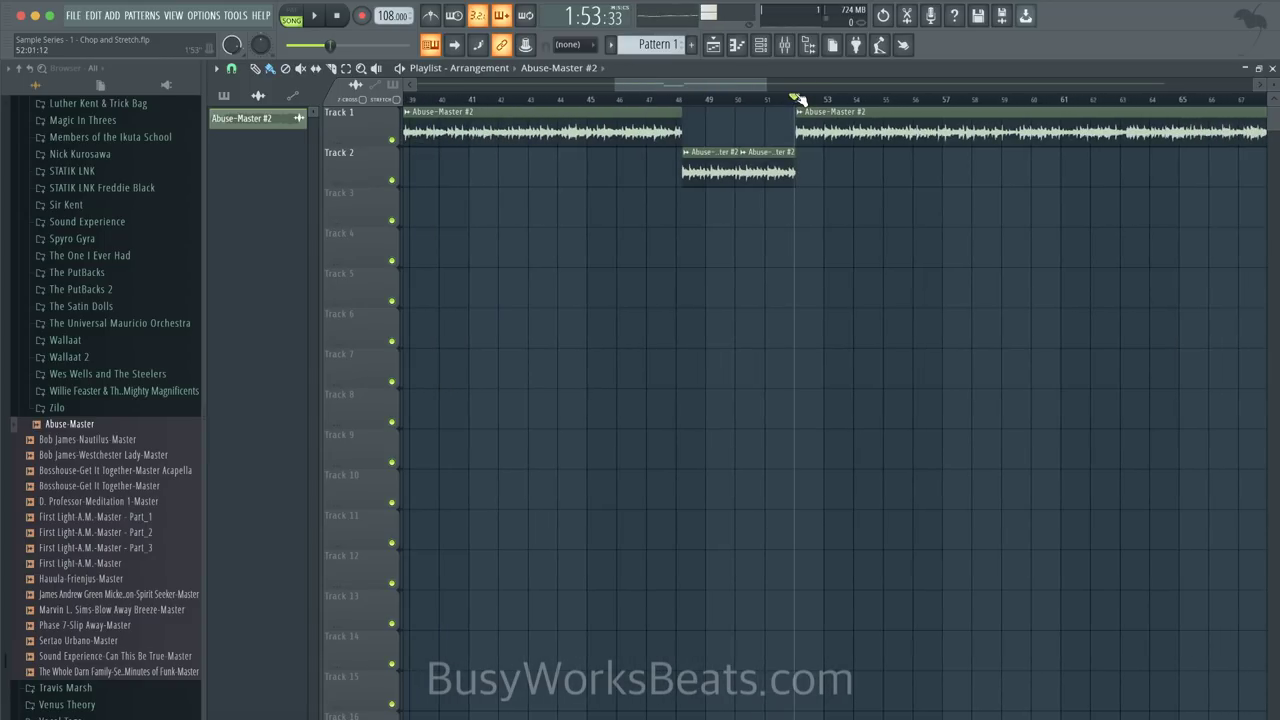
scroll(800, 100, "down", 2)
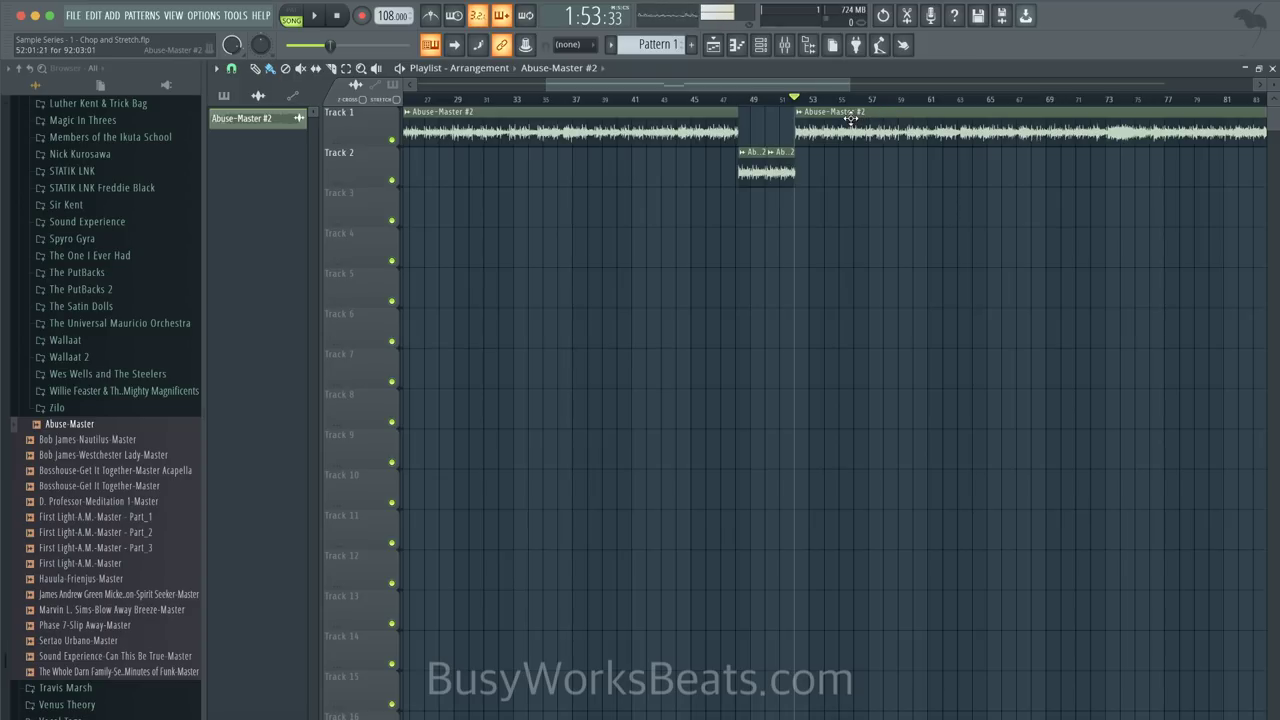
key("space")
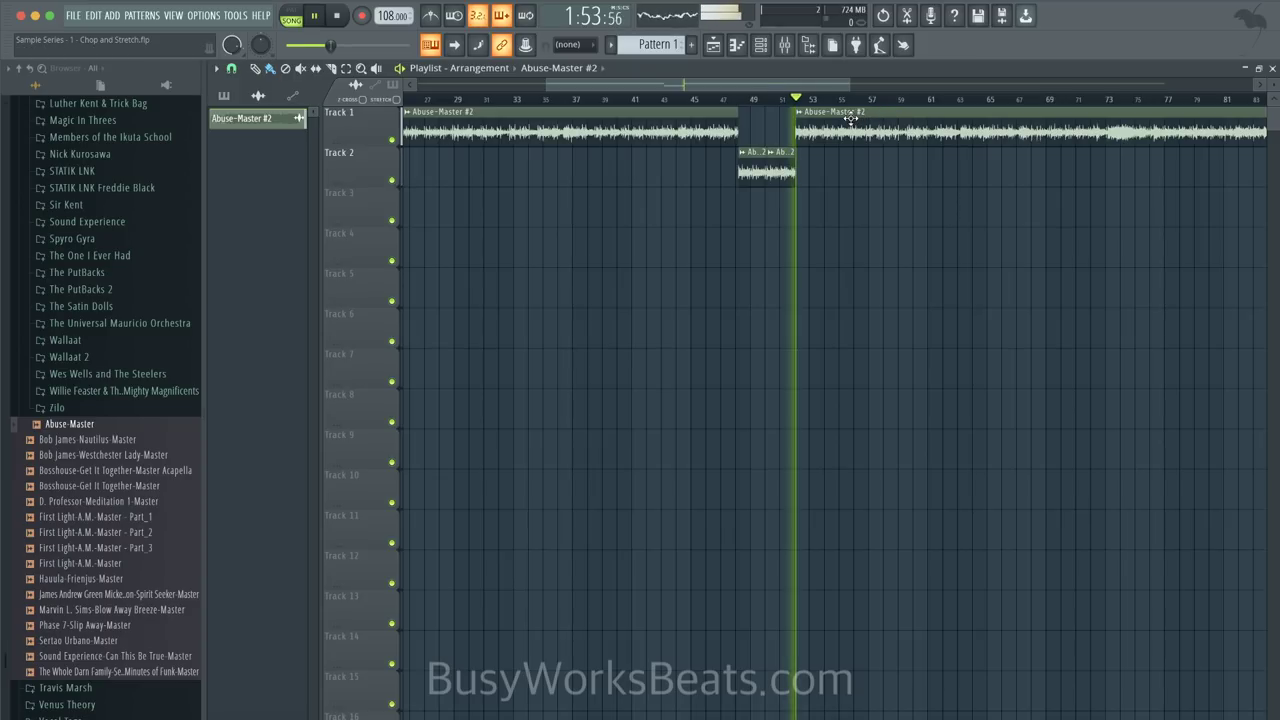
key("space")
scroll(745, 137, "up", 3)
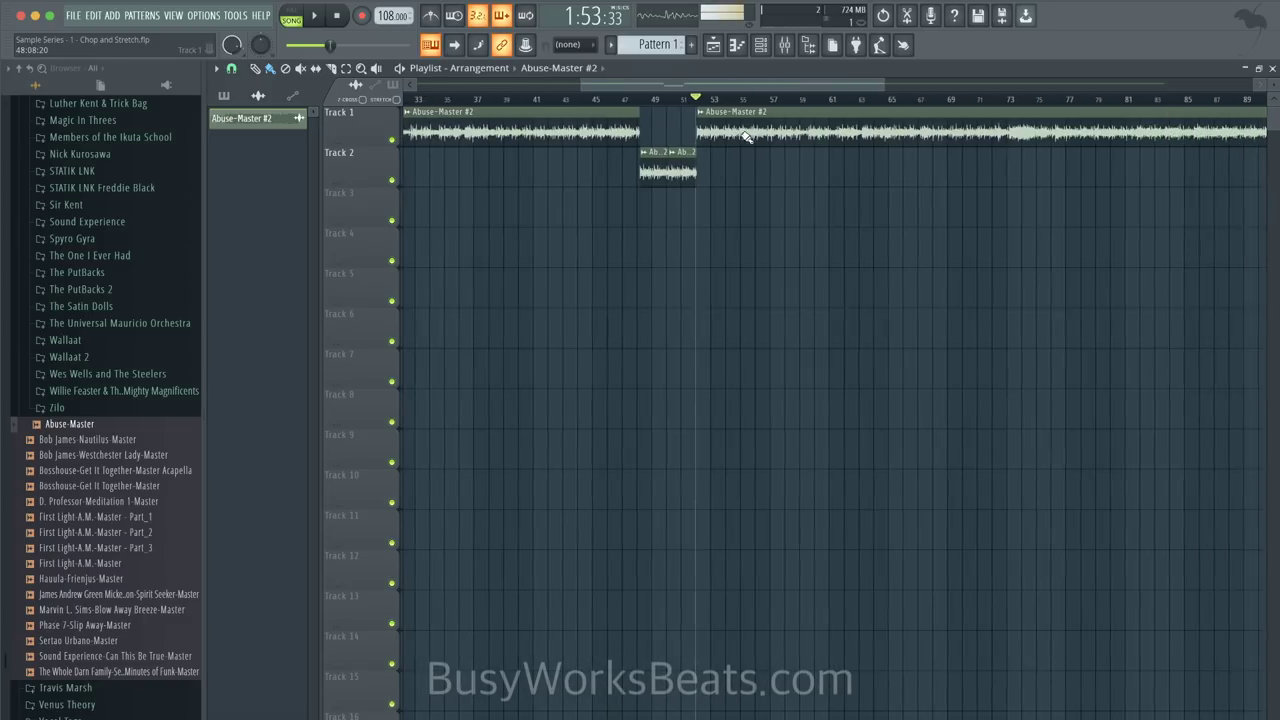
- Listen to the remaining Track 1 clip from bars 56 and 100 to check for further usable phrases
left_click(627, 168)
left_click(682, 170)
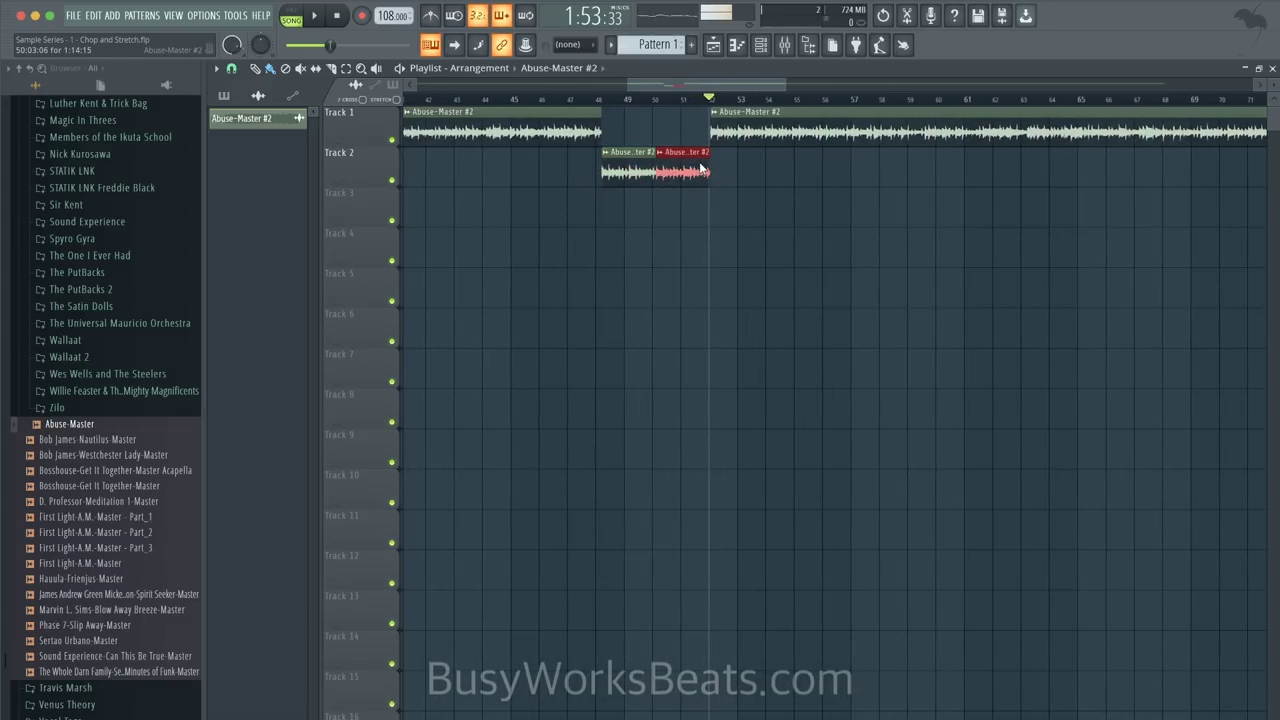
scroll(766, 160, "down", 2)
left_click(776, 99)
key("space")
key("space")
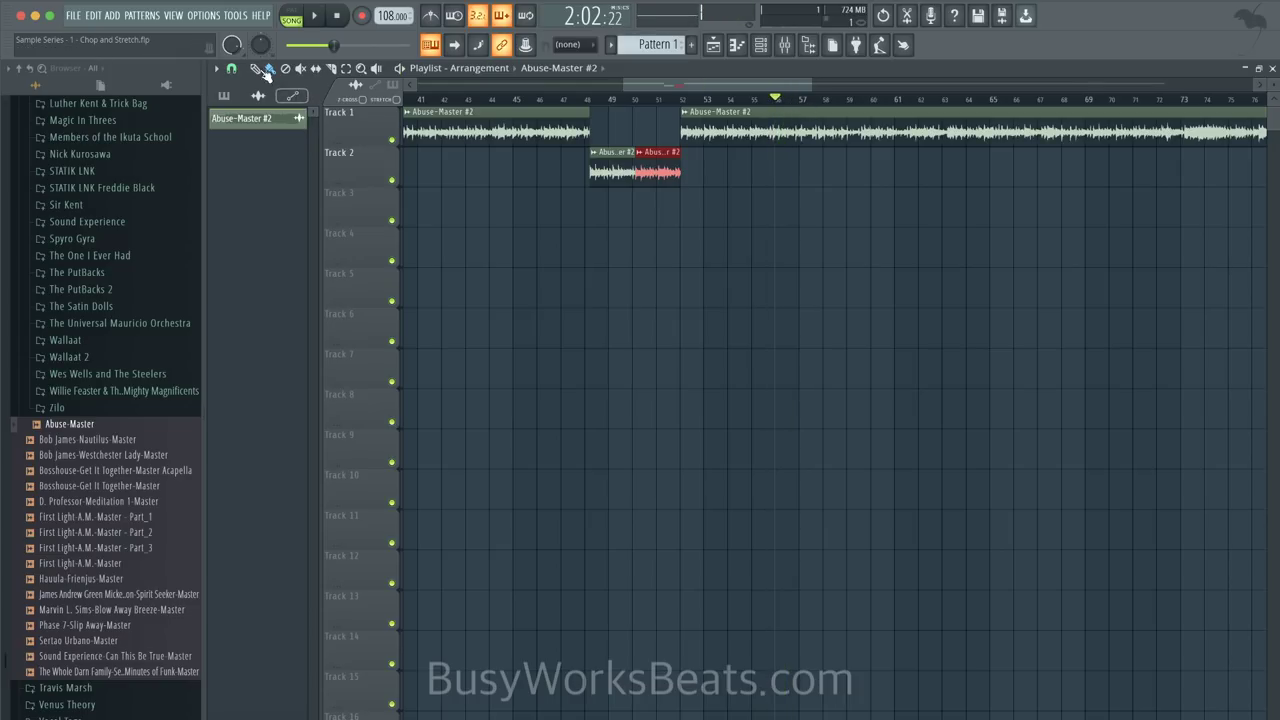
scroll(563, 132, "down", 3)
scroll(563, 132, "down", 3)
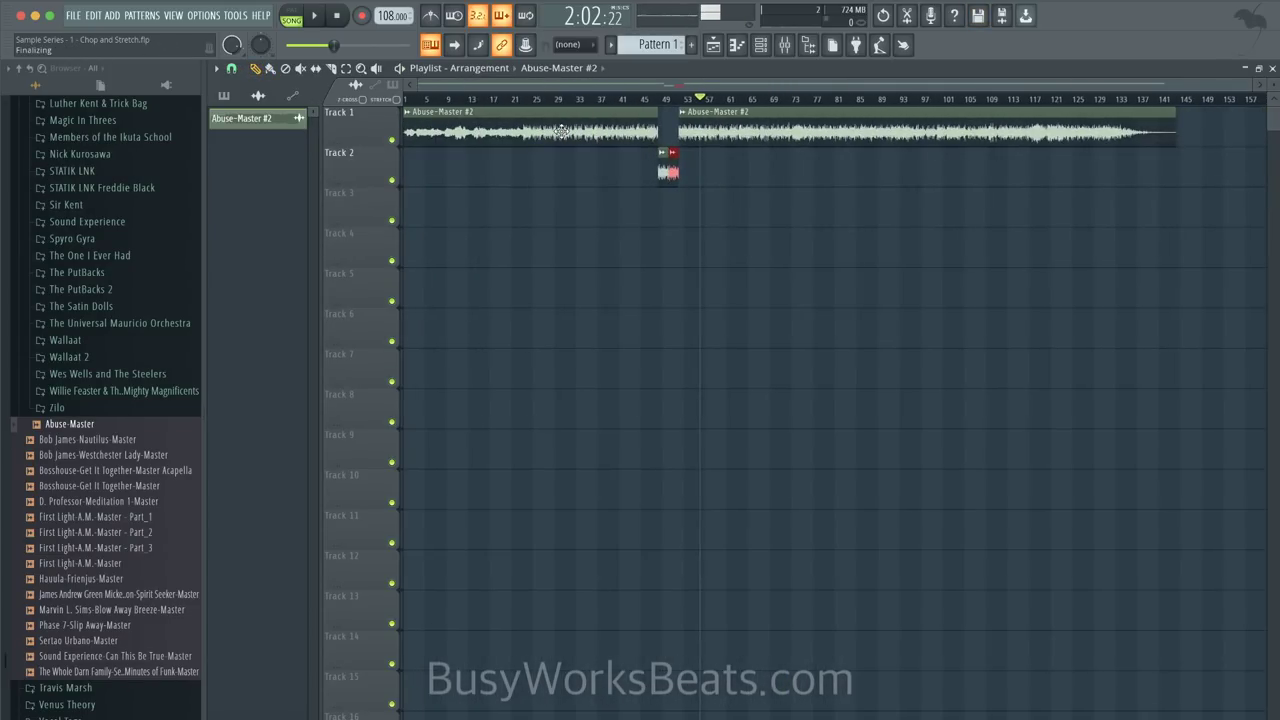
left_click(938, 99)
key("space")
key("space")
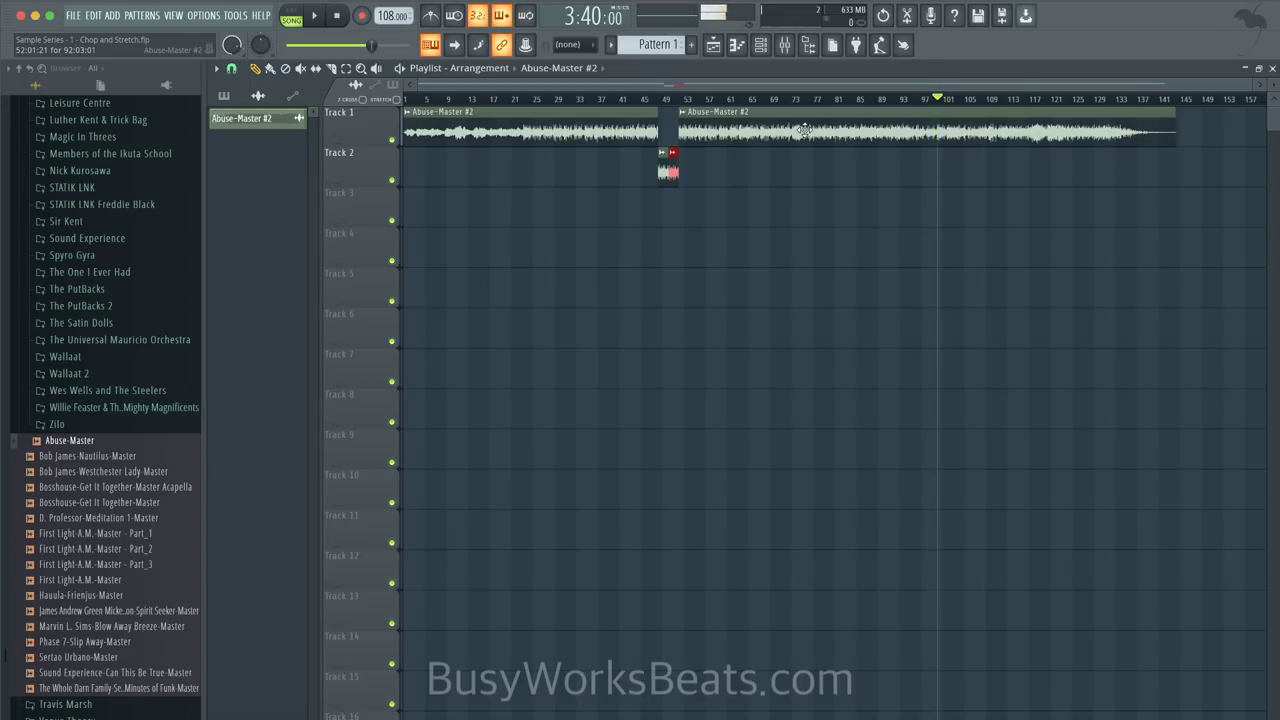
- Delete both leftover Abuse-Master clips on Track 1 and move the two sliced phrases together to bar 1 of Track 1
right_click(805, 131)
right_click(620, 131)
scroll(667, 146, "up", 5)
scroll(919, 163, "down", 3)
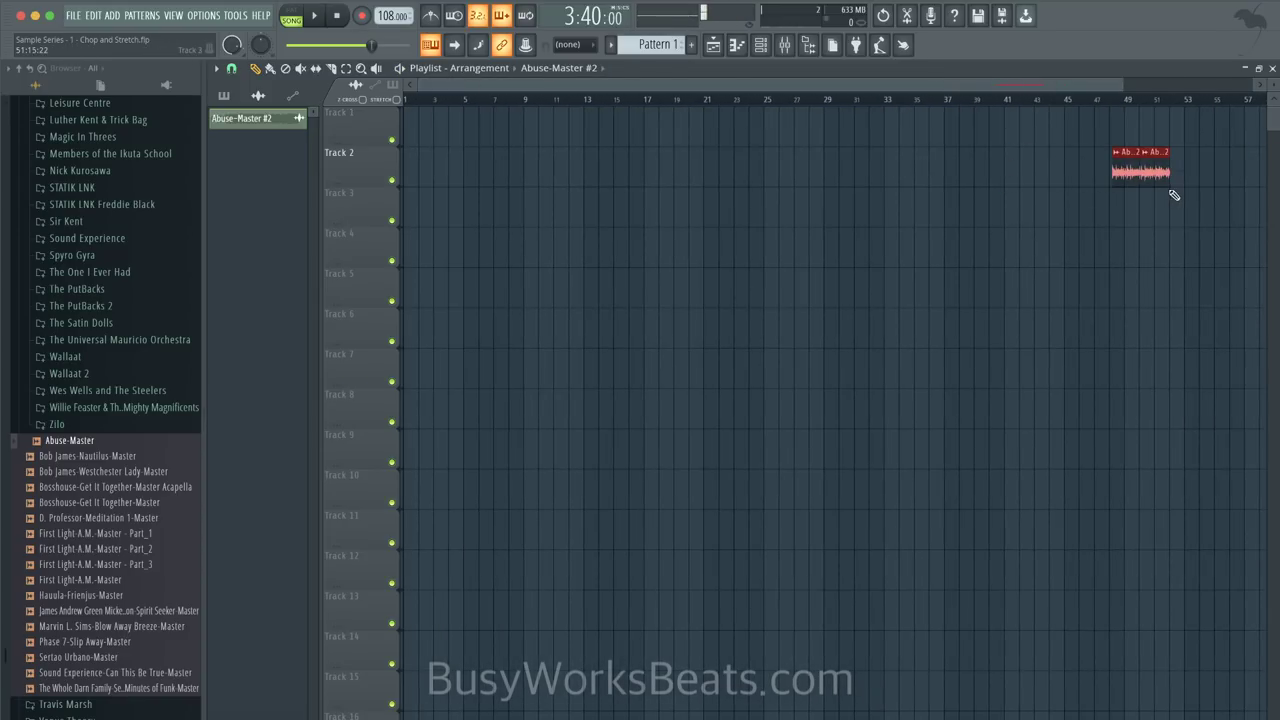
left_click_drag(1131, 165, 429, 126)
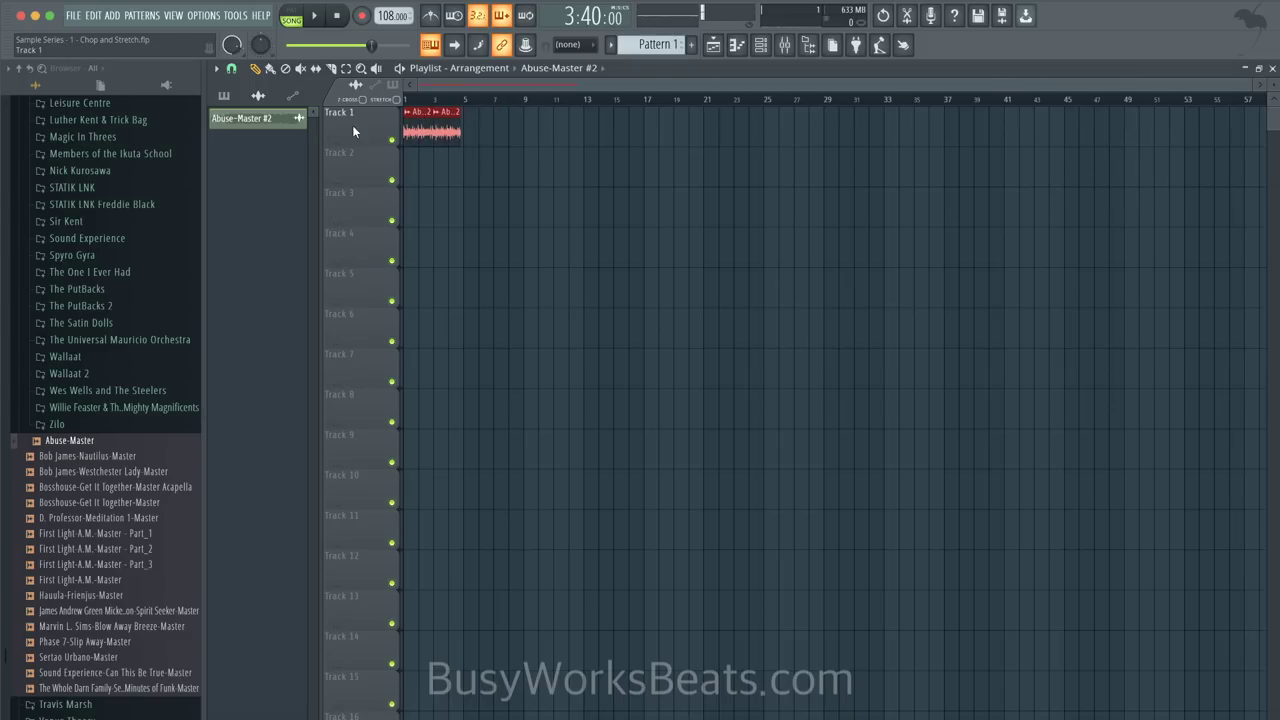
- Deselect the clips, move the first phrase down to Track 2 at bar 1, and make that clip unique
scroll(455, 167, "up", 5)
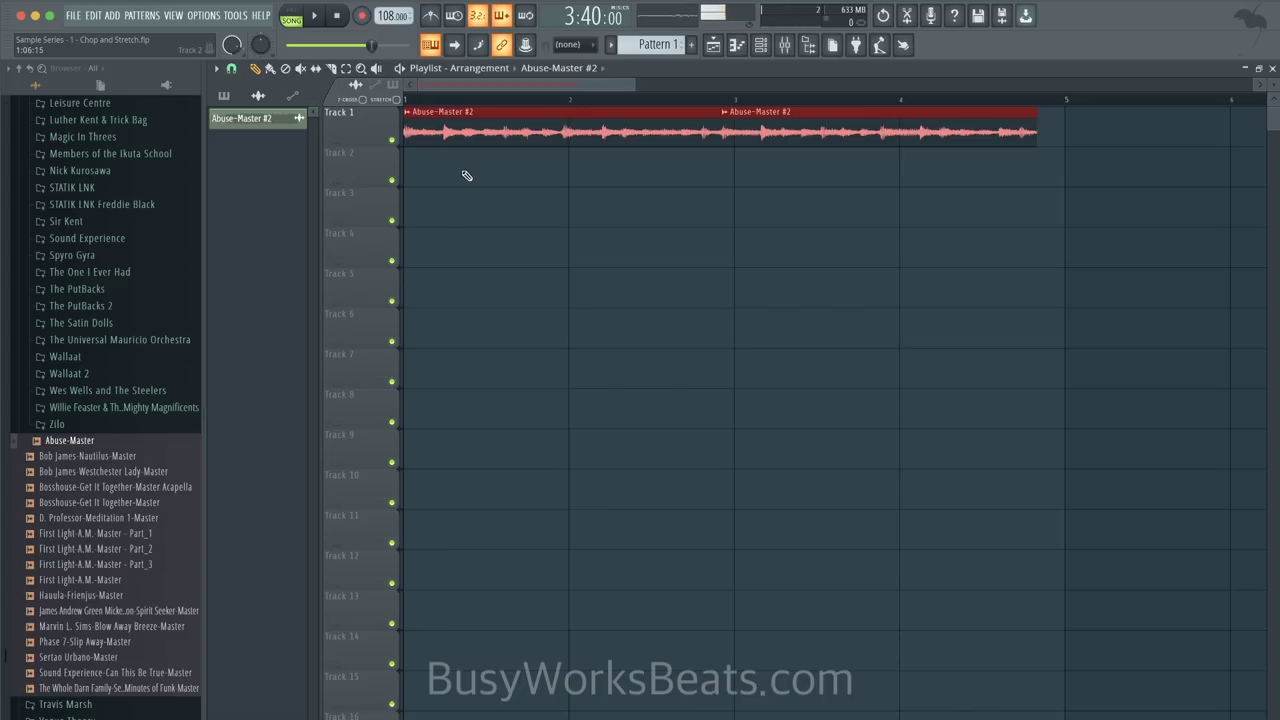
scroll(466, 175, "down", 3)
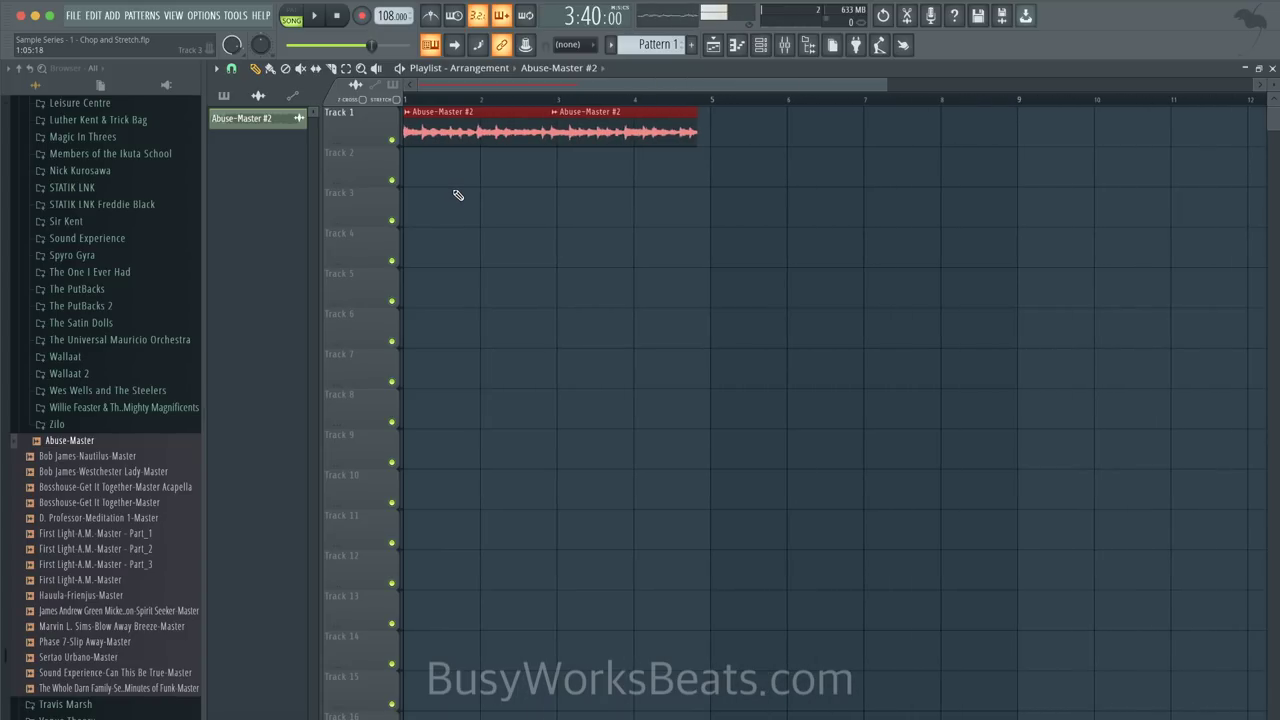
key("ctrl+d")
left_click_drag(480, 134, 481, 201)
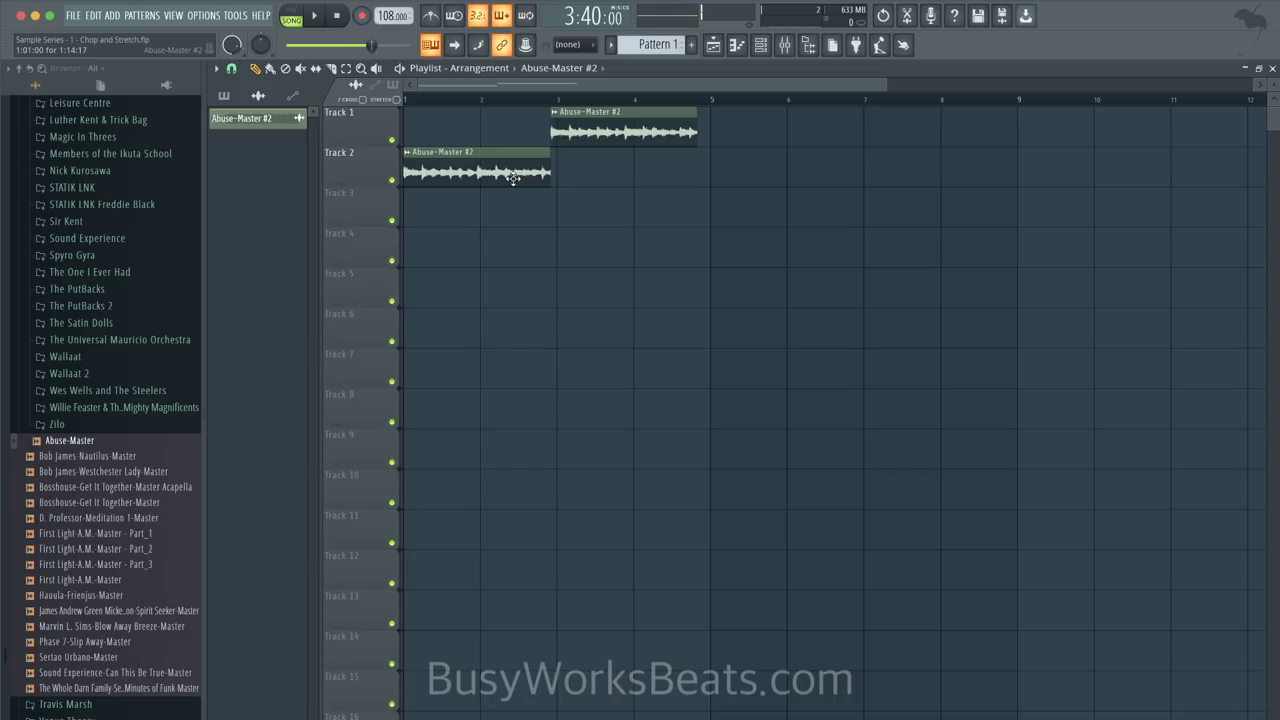
left_click(410, 153)
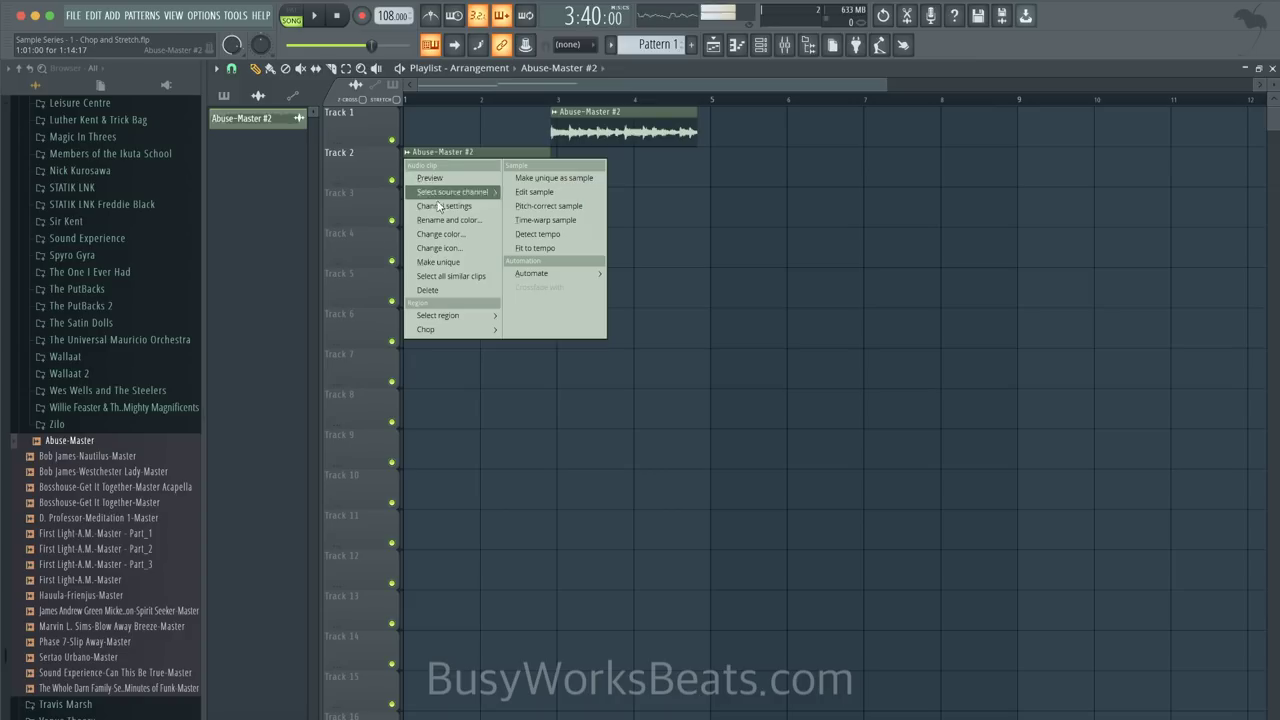
left_click(453, 268)
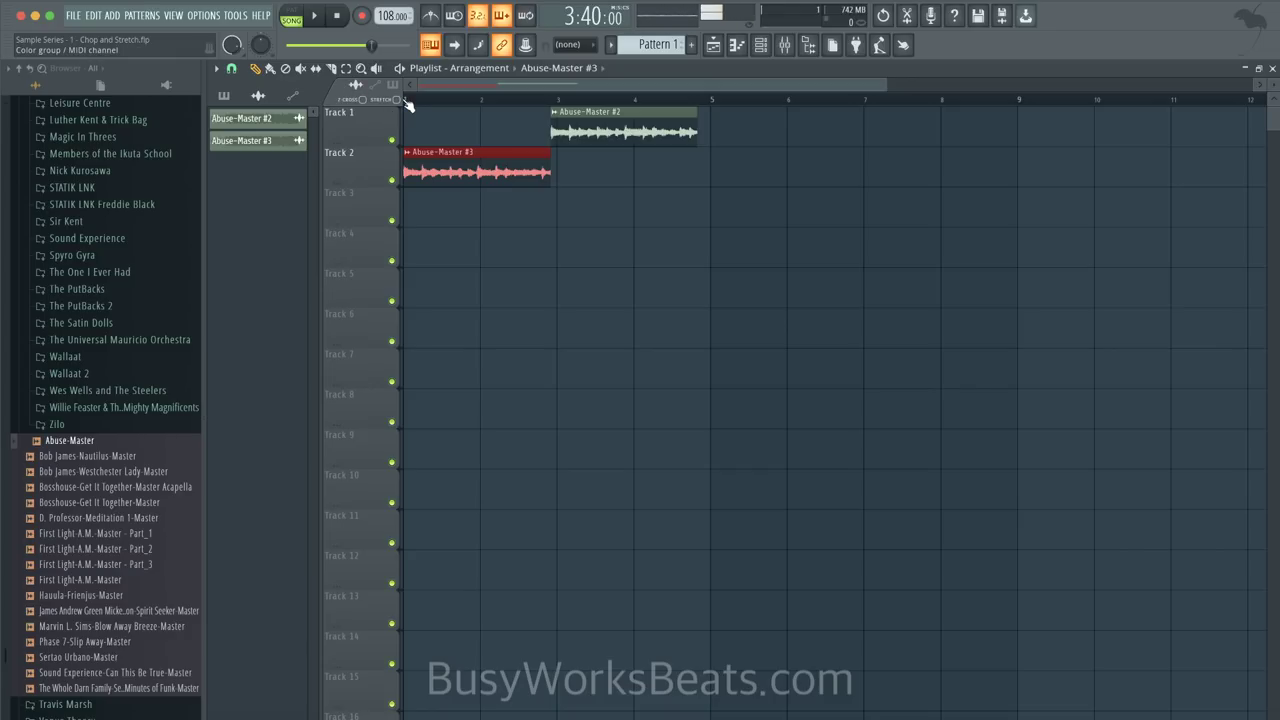
- With the playlist snap set to Bar, stretch the first phrase on Track 2 so it ends exactly at bar 3
scroll(560, 183, "up", 4)
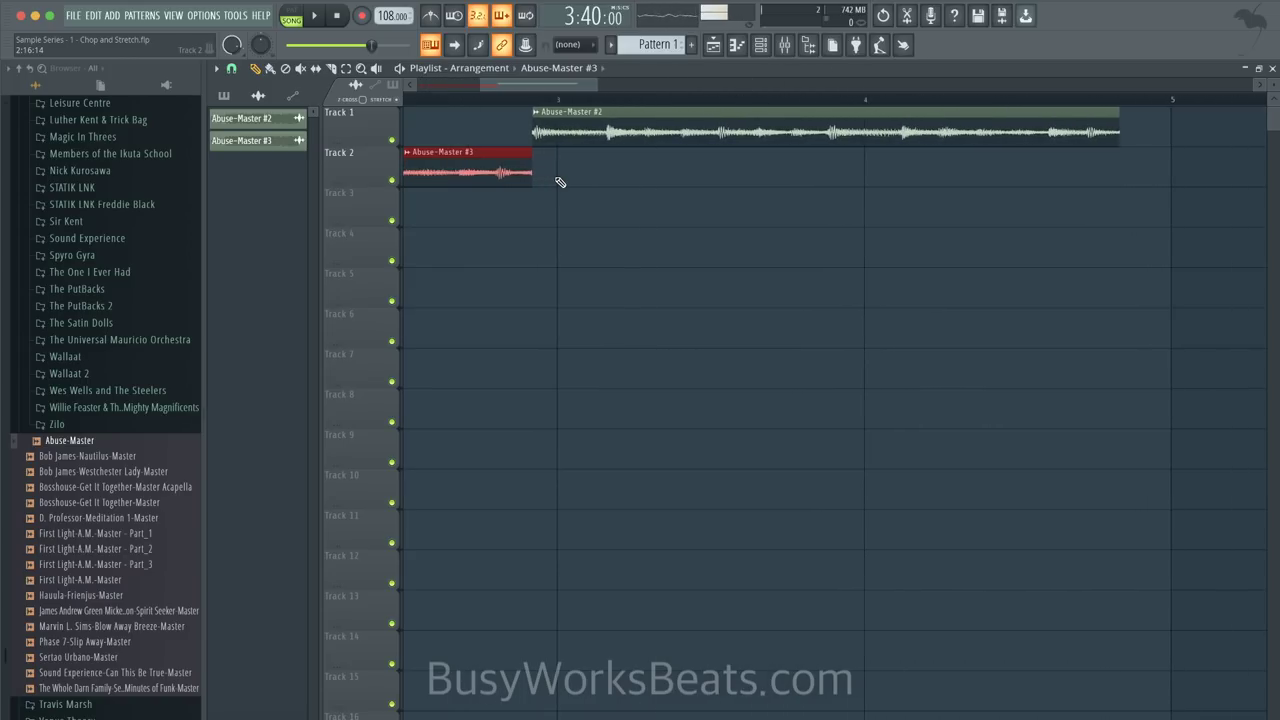
scroll(523, 171, "left", 4)
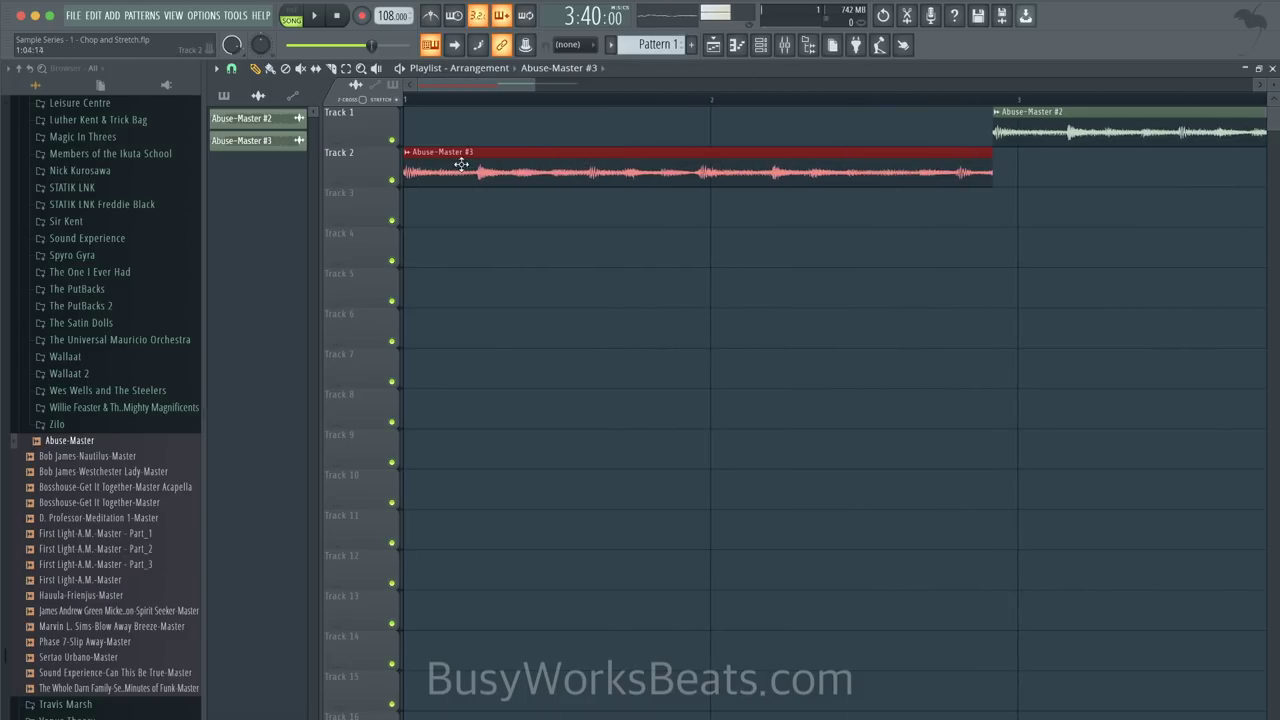
left_click(231, 68)
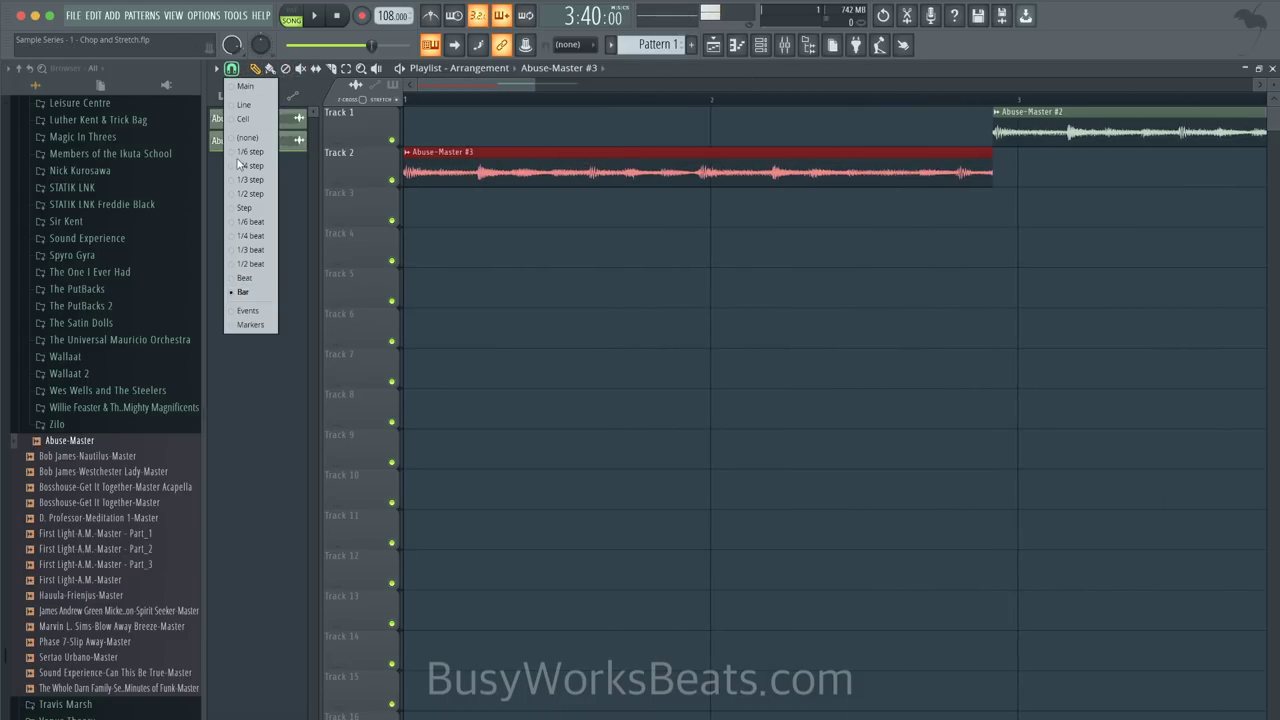
left_click(245, 290)
scroll(810, 203, "down", 2)
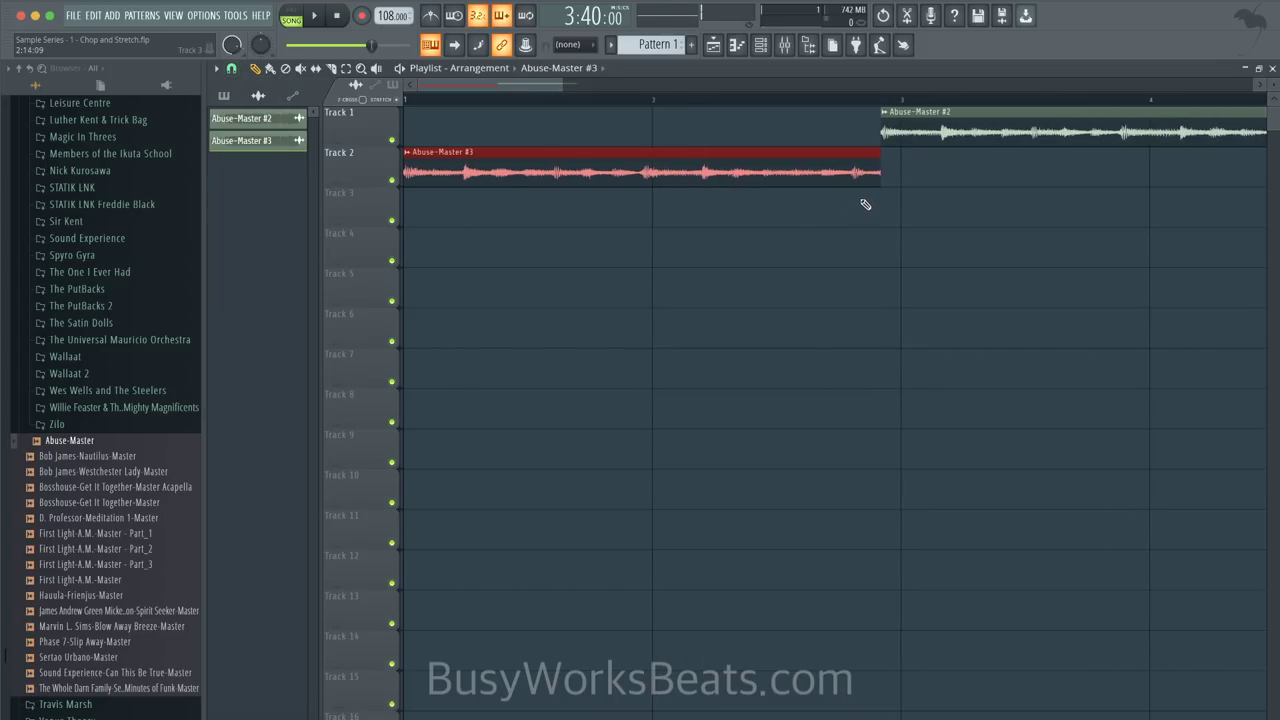
scroll(858, 181, "up", 2)
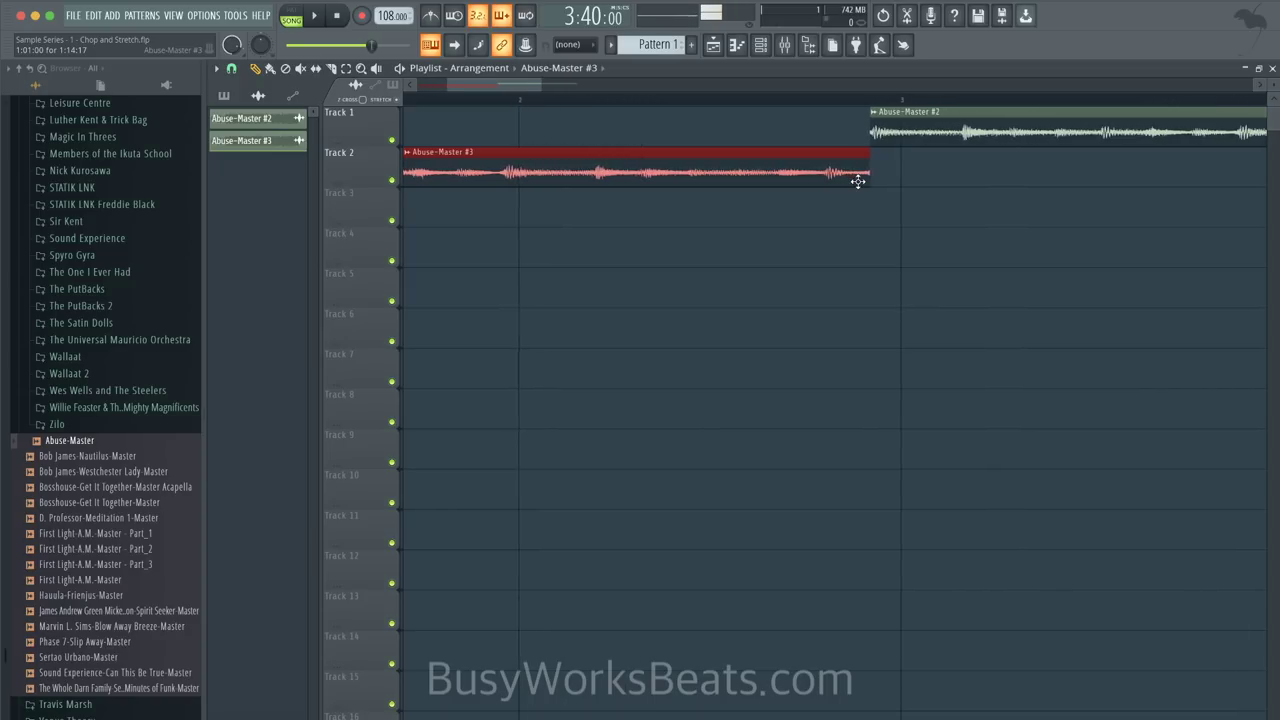
scroll(891, 181, "up", 3)
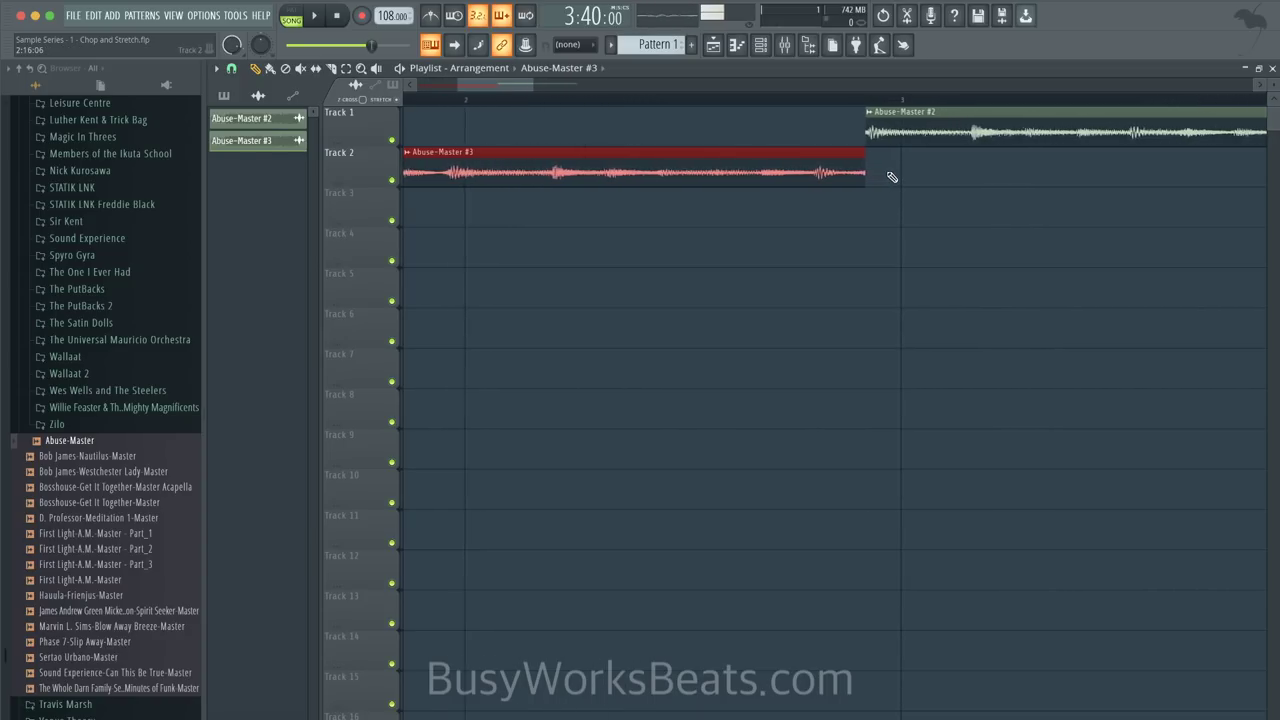
left_click_drag(858, 161, 900, 174)
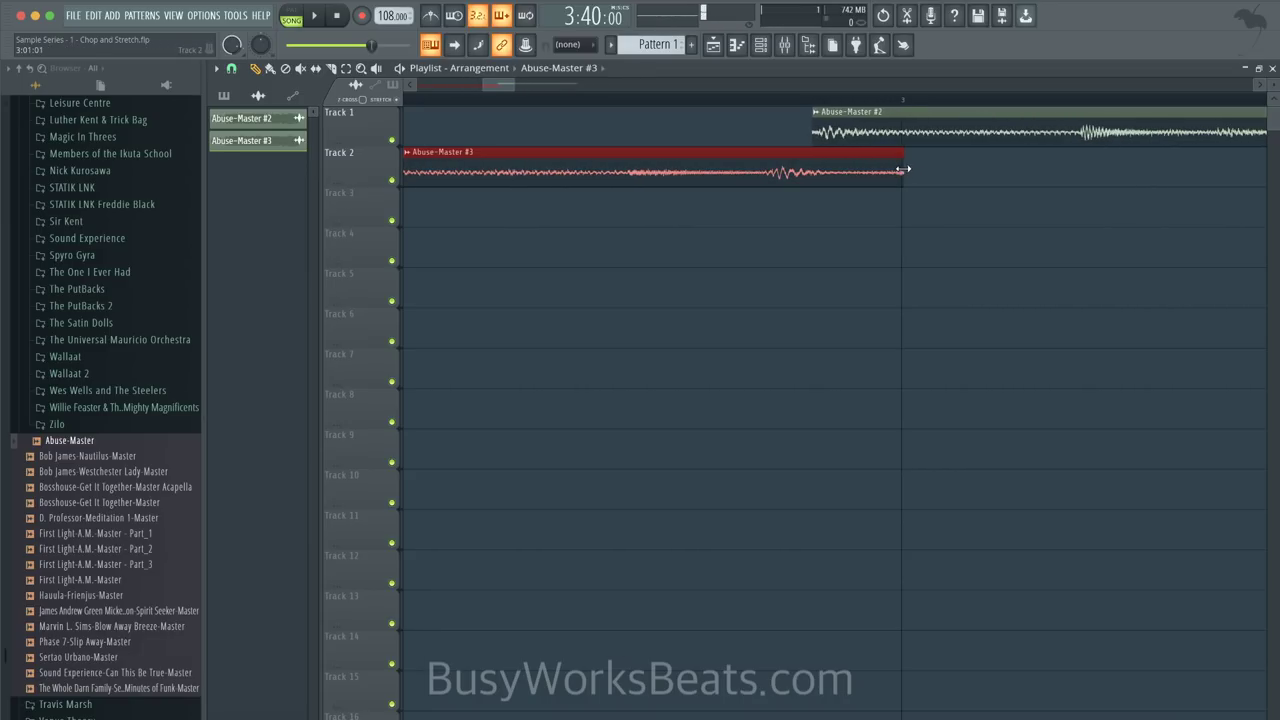
- Listen to the stretched first phrase on Track 2 from bar 1 to check how it sounds
scroll(900, 170, "down", 3)
scroll(900, 170, "down", 1)
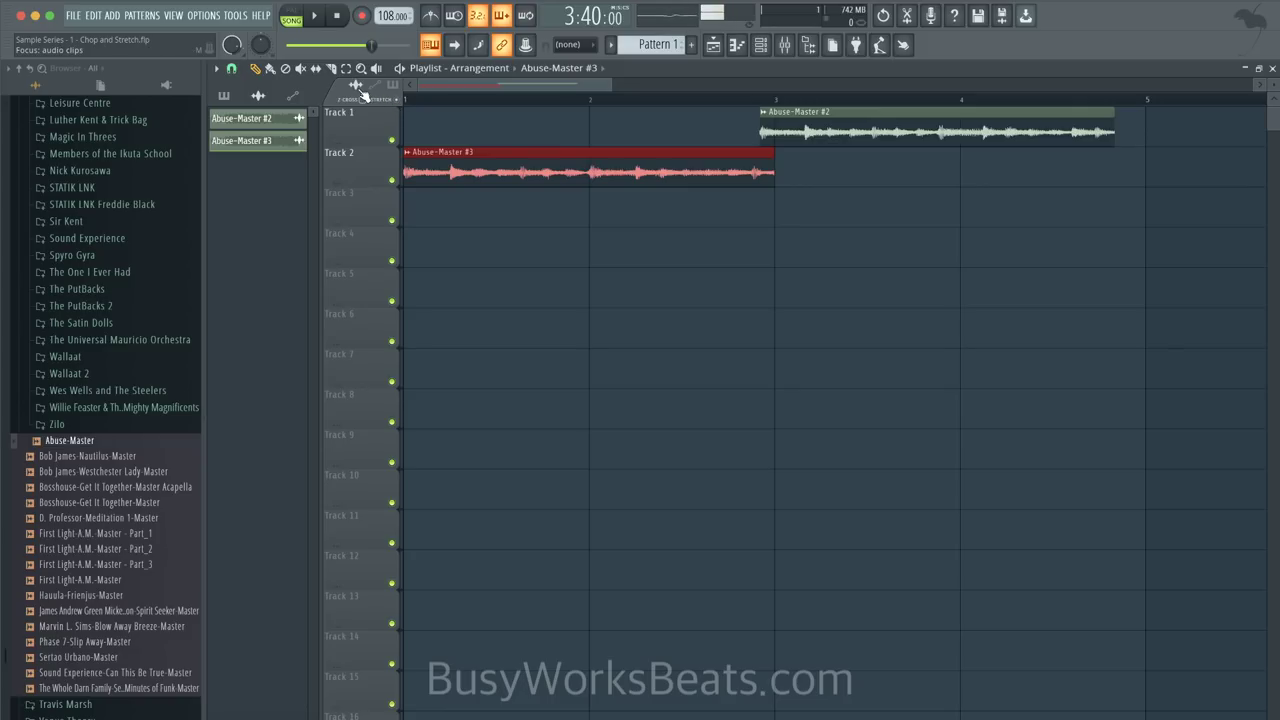
scroll(577, 145, "down", 5)
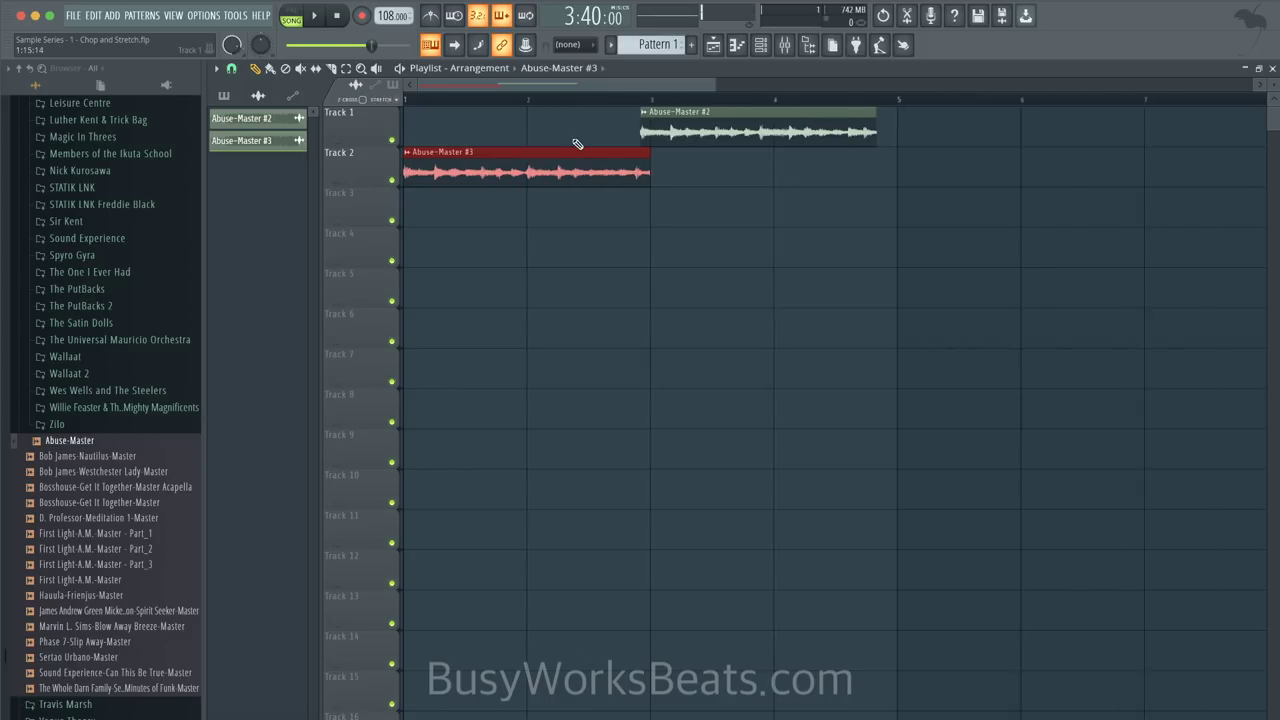
key("space")
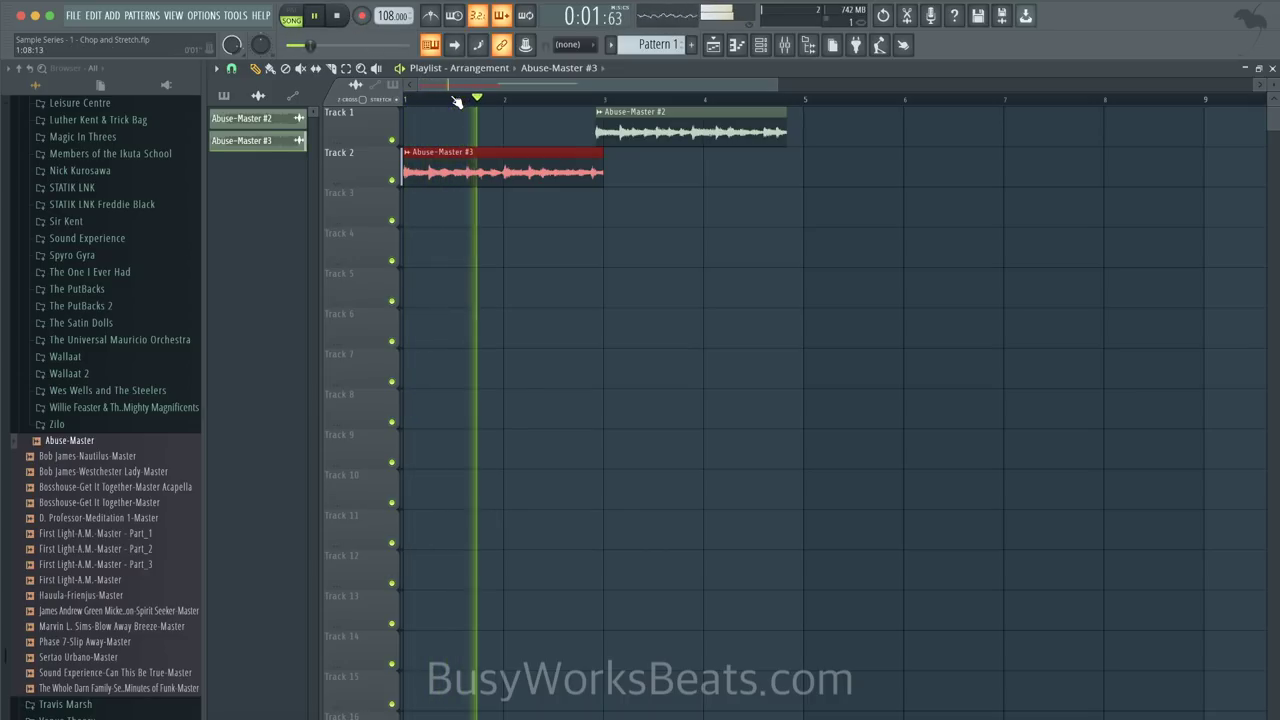
key("space")
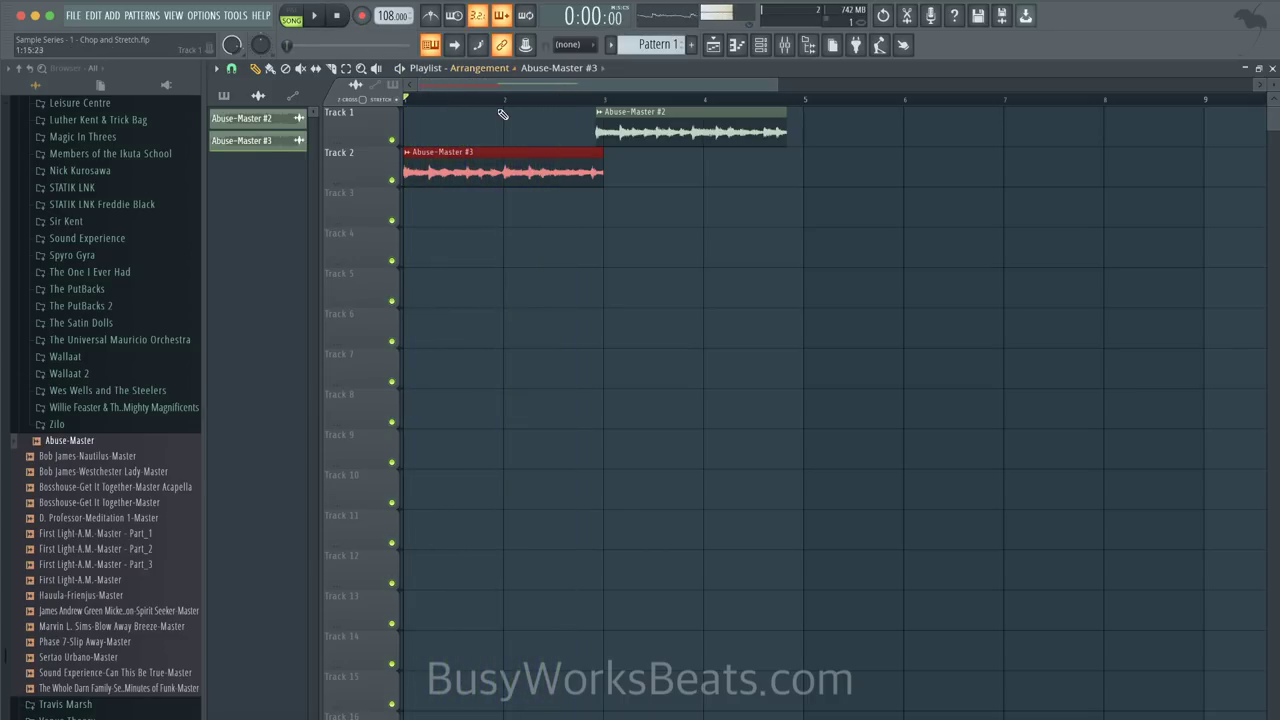
- Set the time-stretching mode of the first phrase on Track 2 to Stretch and play it back
left_click(412, 160)
left_click(450, 206)
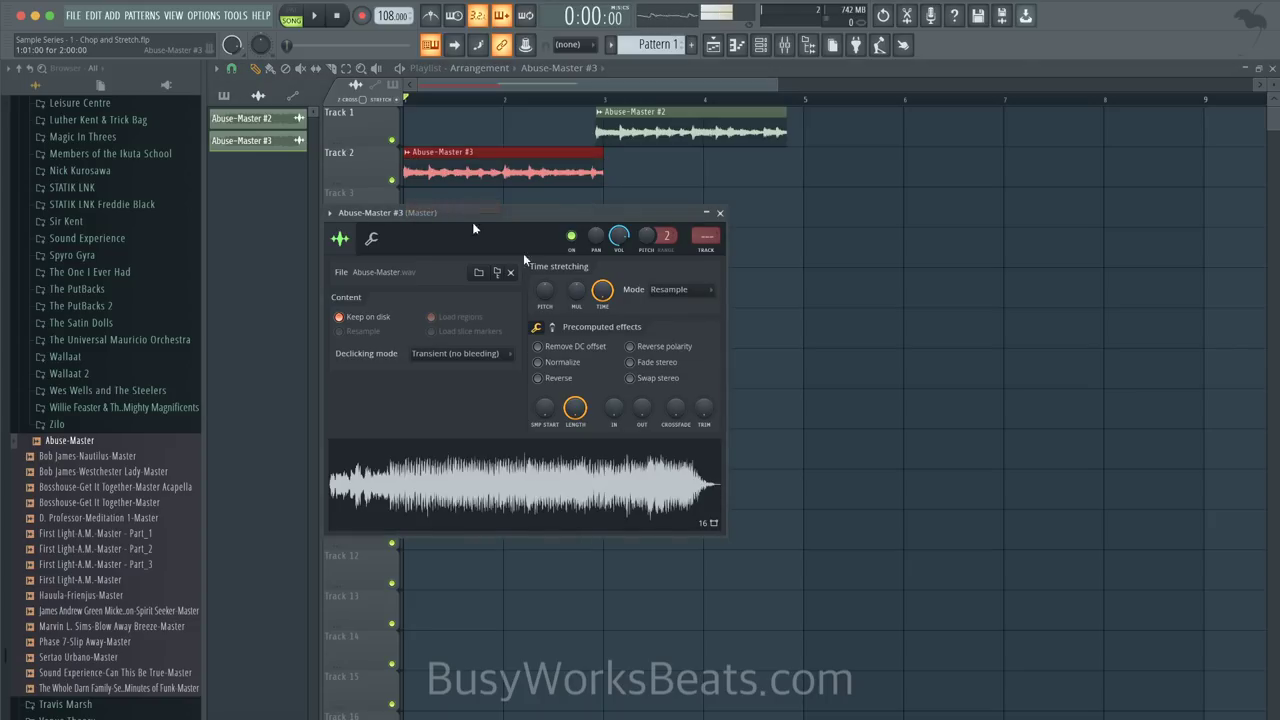
left_click(669, 290)
left_click(675, 325)
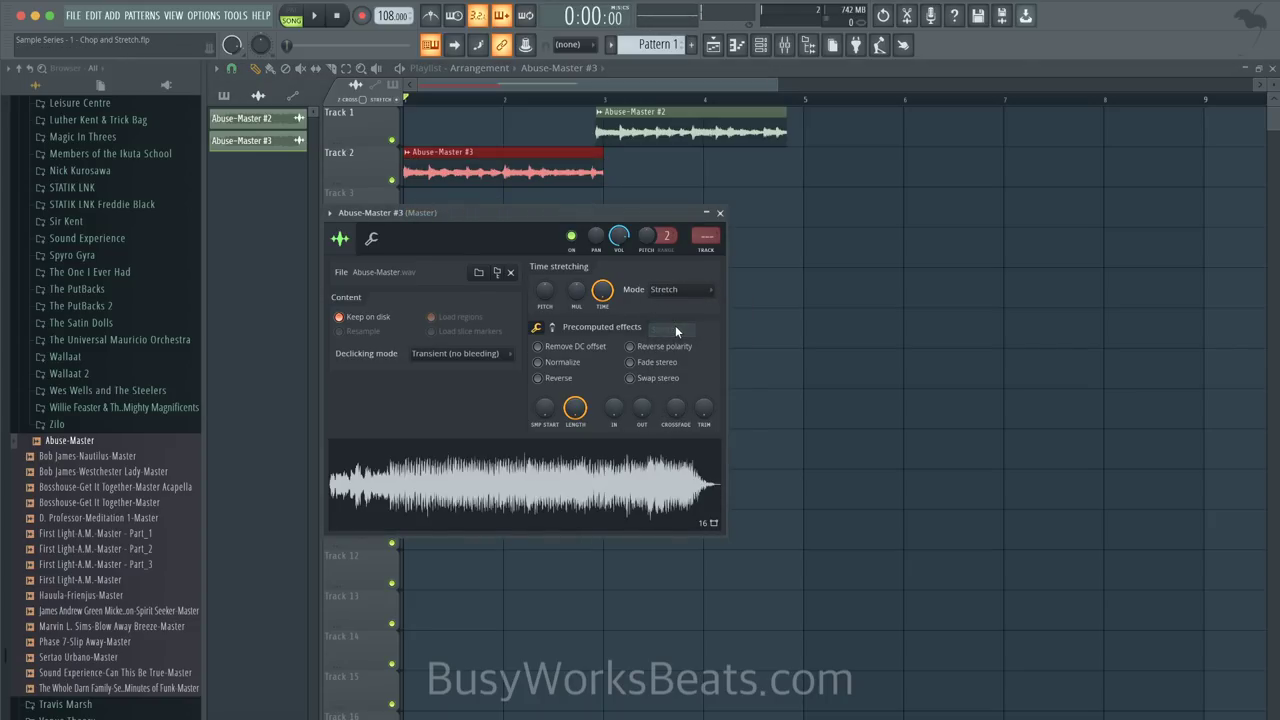
left_click(719, 213)
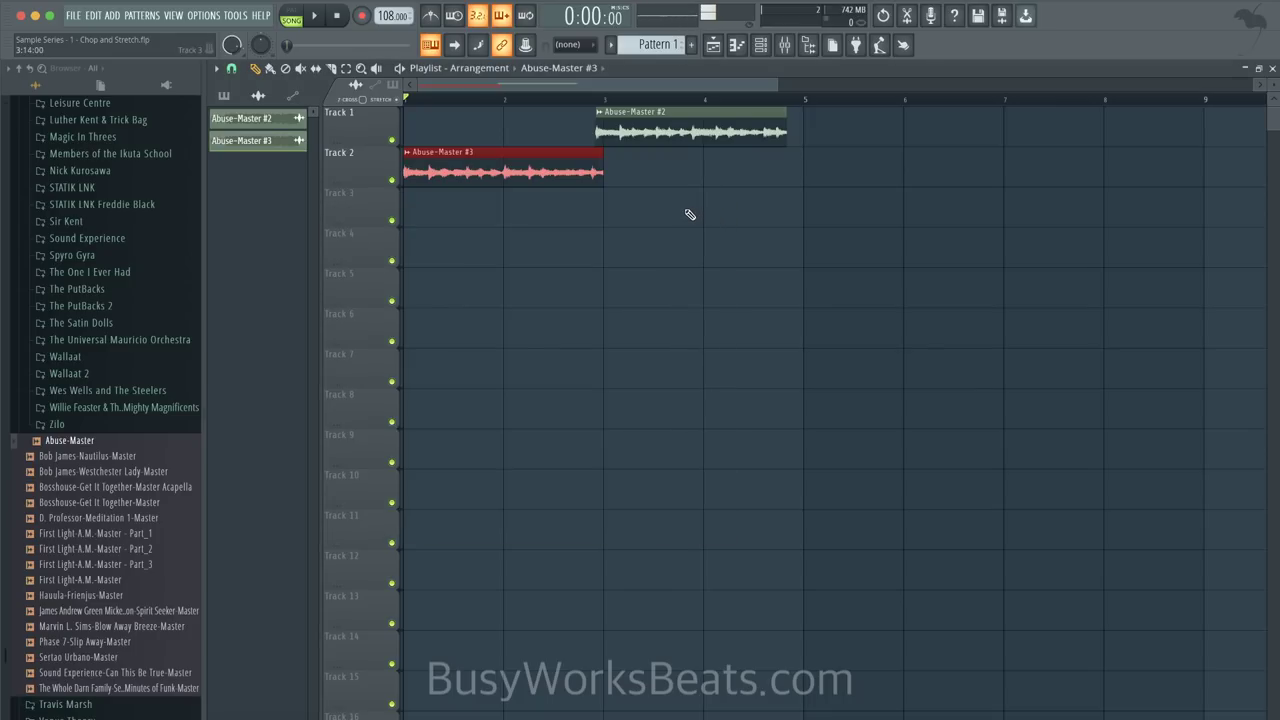
key("space")
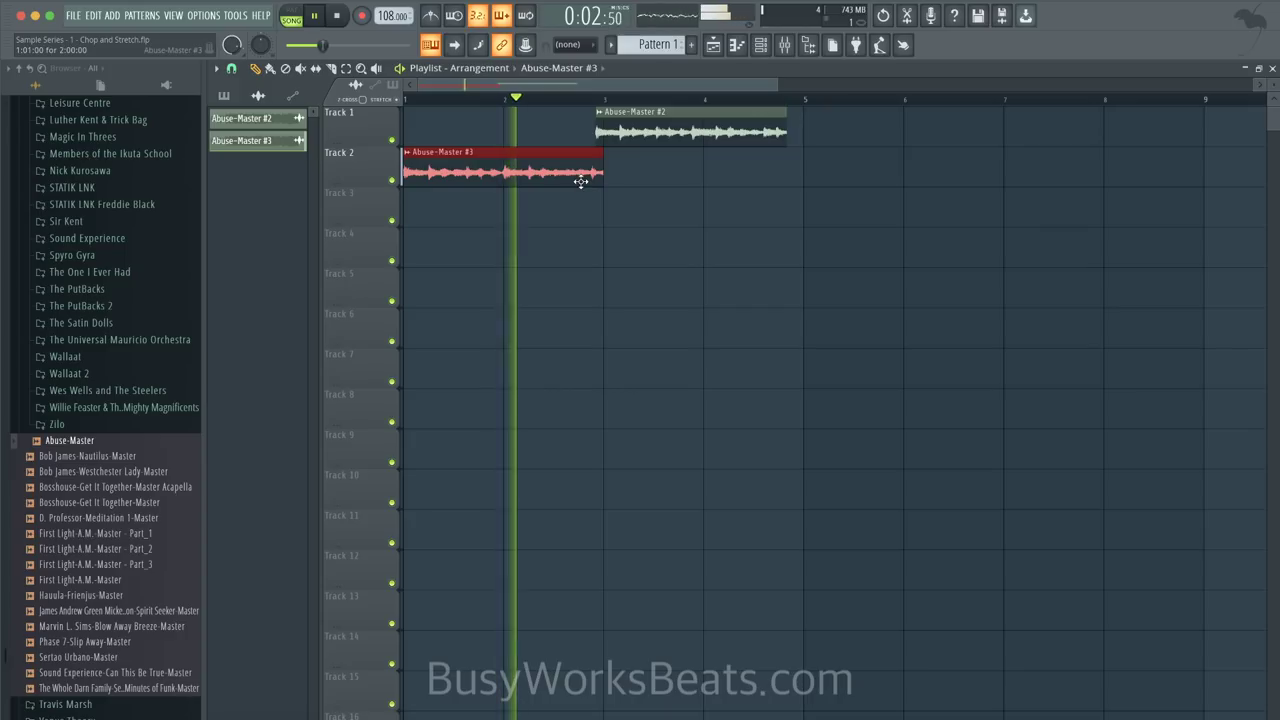
key("space")
- Shift the time-stretching pitch of the first phrase on Track 2 to -200 cents, checking it by ear
left_click(415, 152)
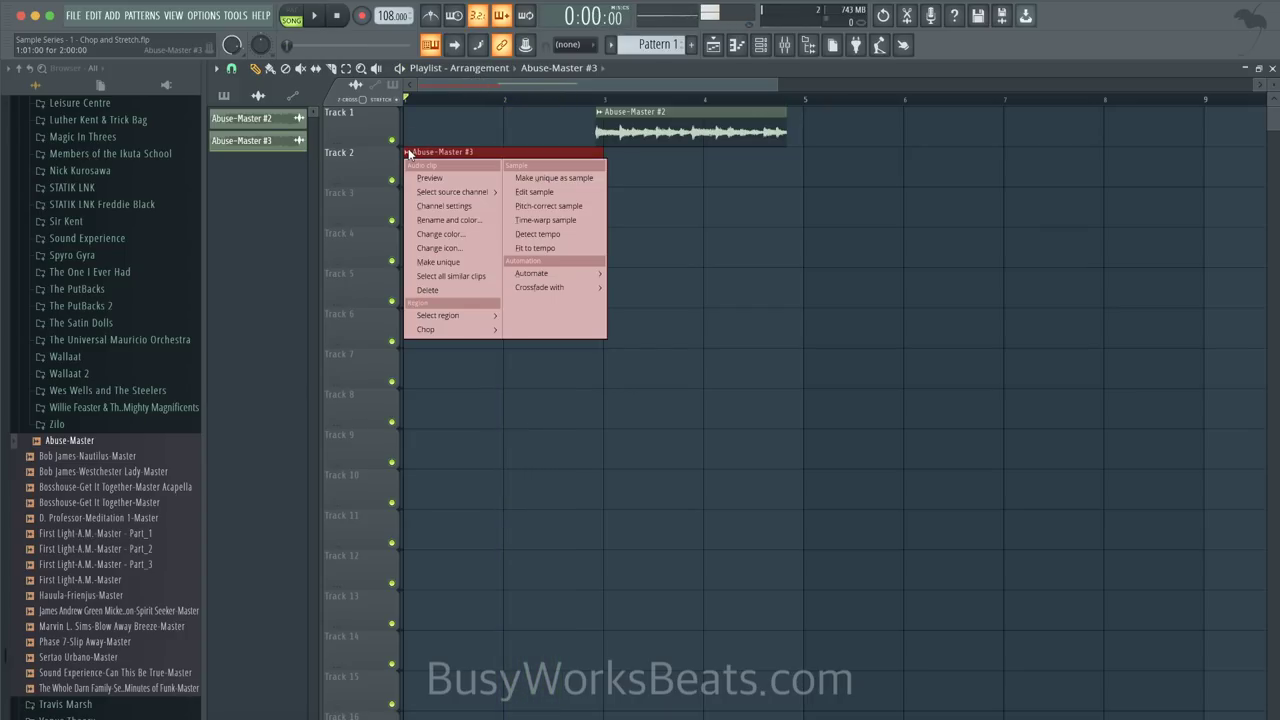
left_click(441, 207)
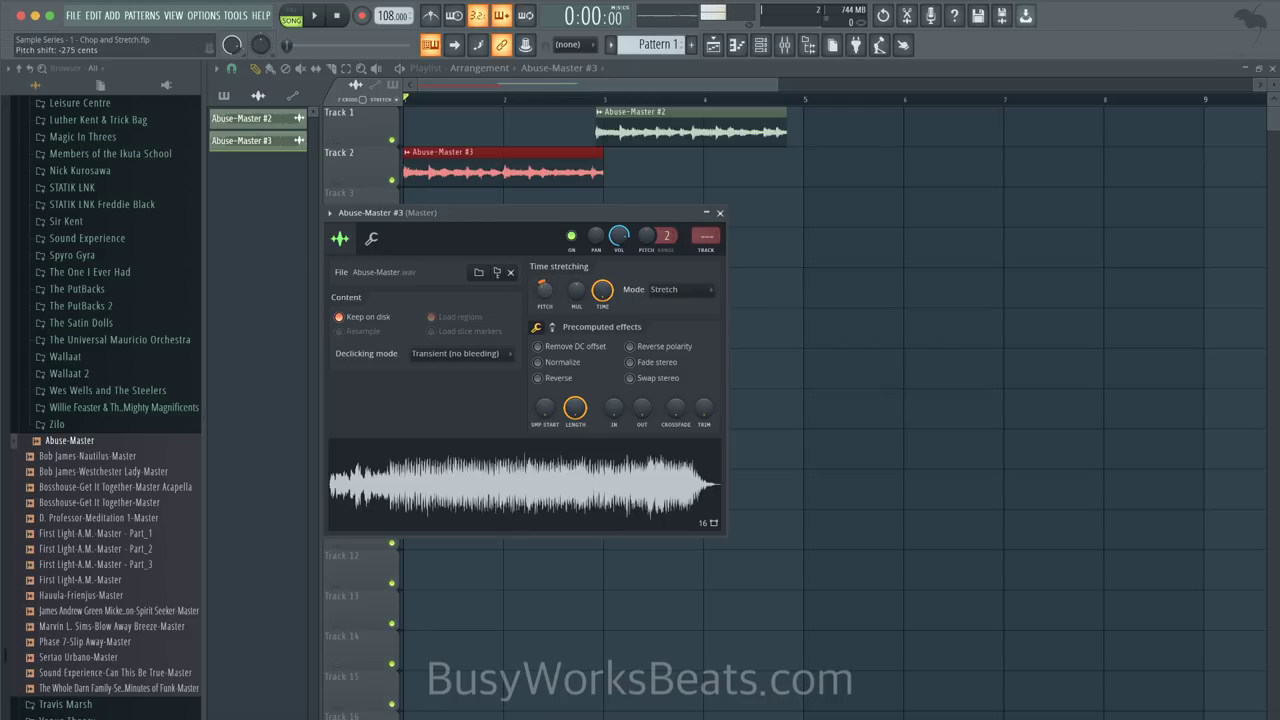
key("space")
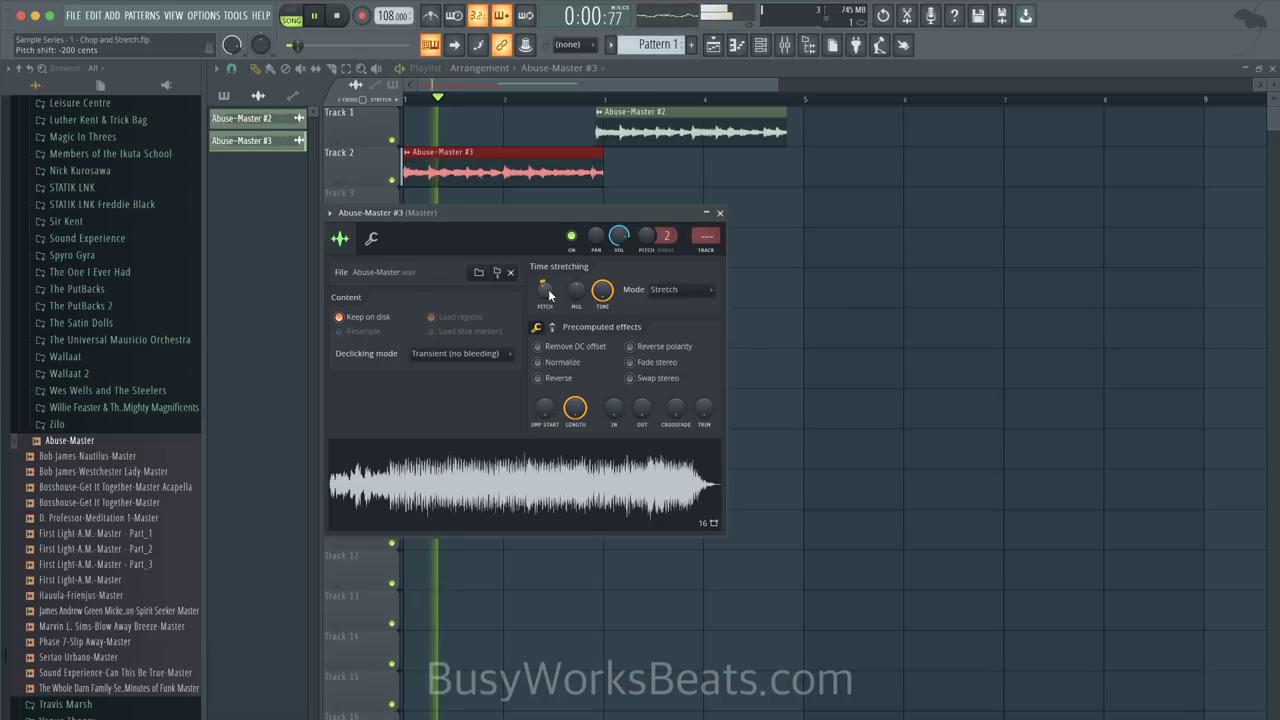
left_click(719, 213)
key("space")
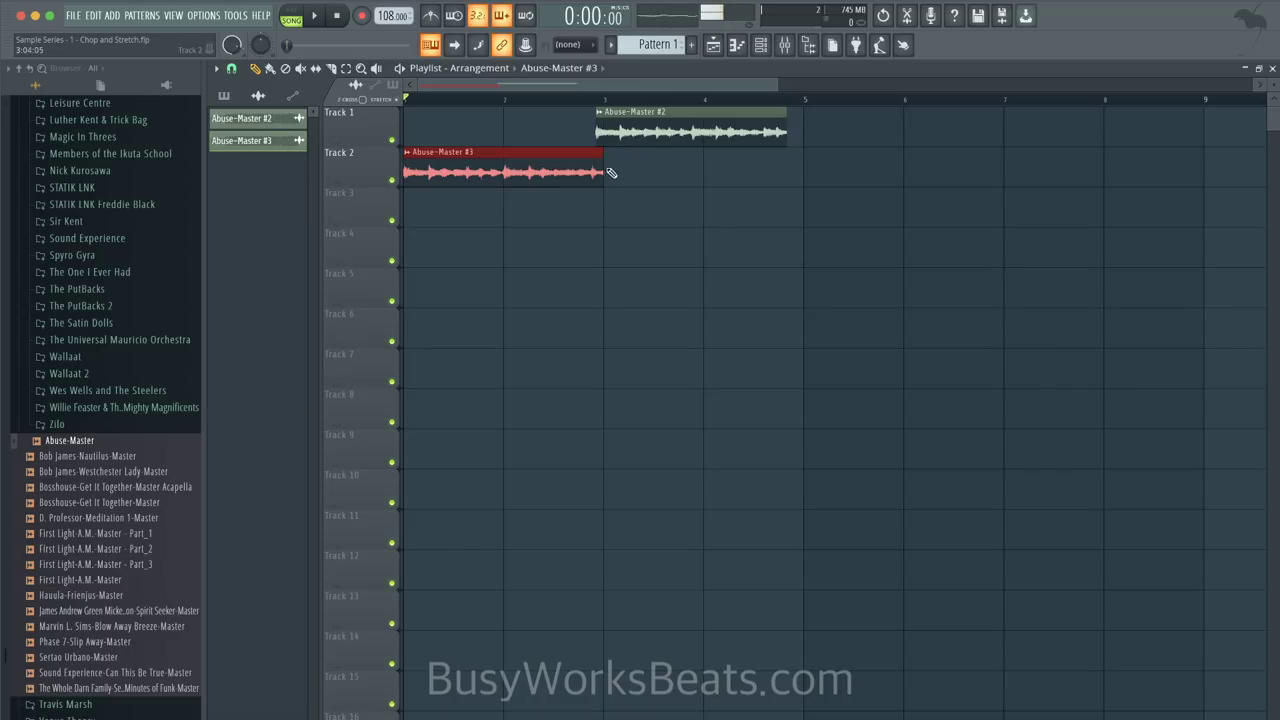
- Align the start of the second phrase on Track 1 with bar 3 and stretch its end to bar 5
scroll(637, 207, "up", 2, "ctrl")
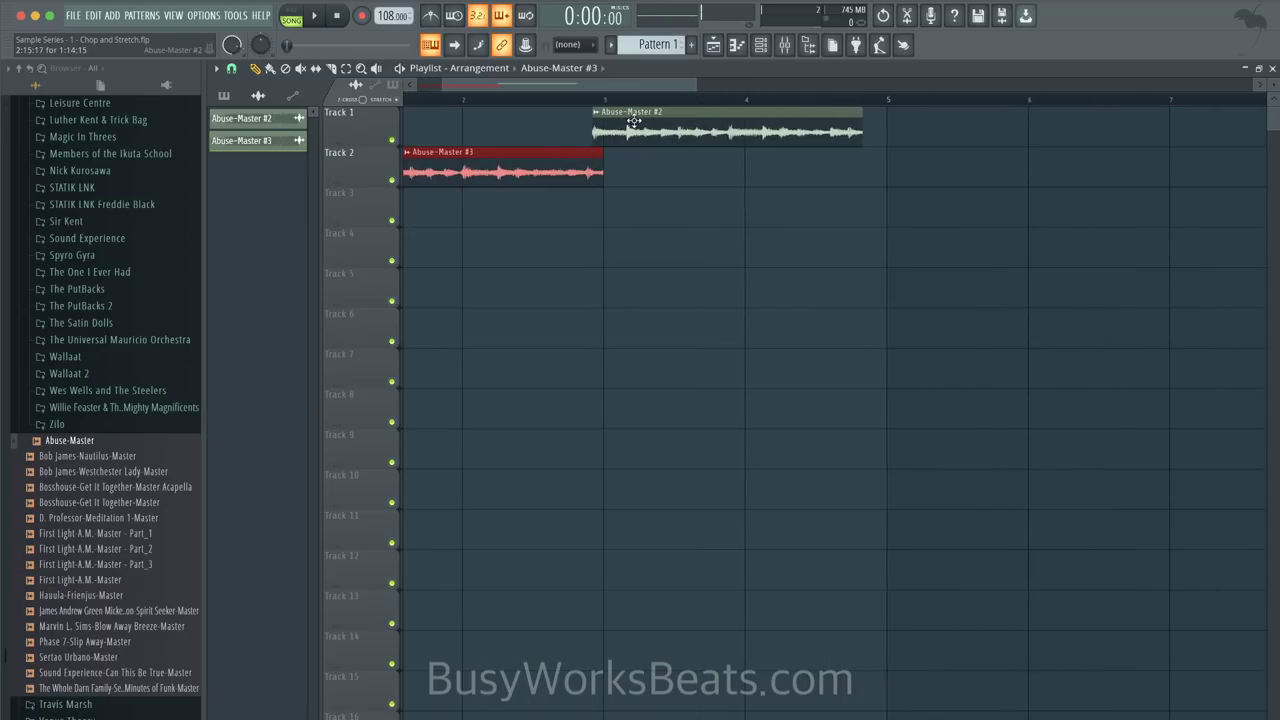
left_click_drag(650, 130, 662, 131)
scroll(630, 135, "up", 8, "ctrl")
scroll(630, 136, "up", 3, "ctrl")
left_click_drag(643, 125, 617, 122)
scroll(617, 122, "down", 3, "ctrl")
scroll(617, 122, "down", 3, "ctrl")
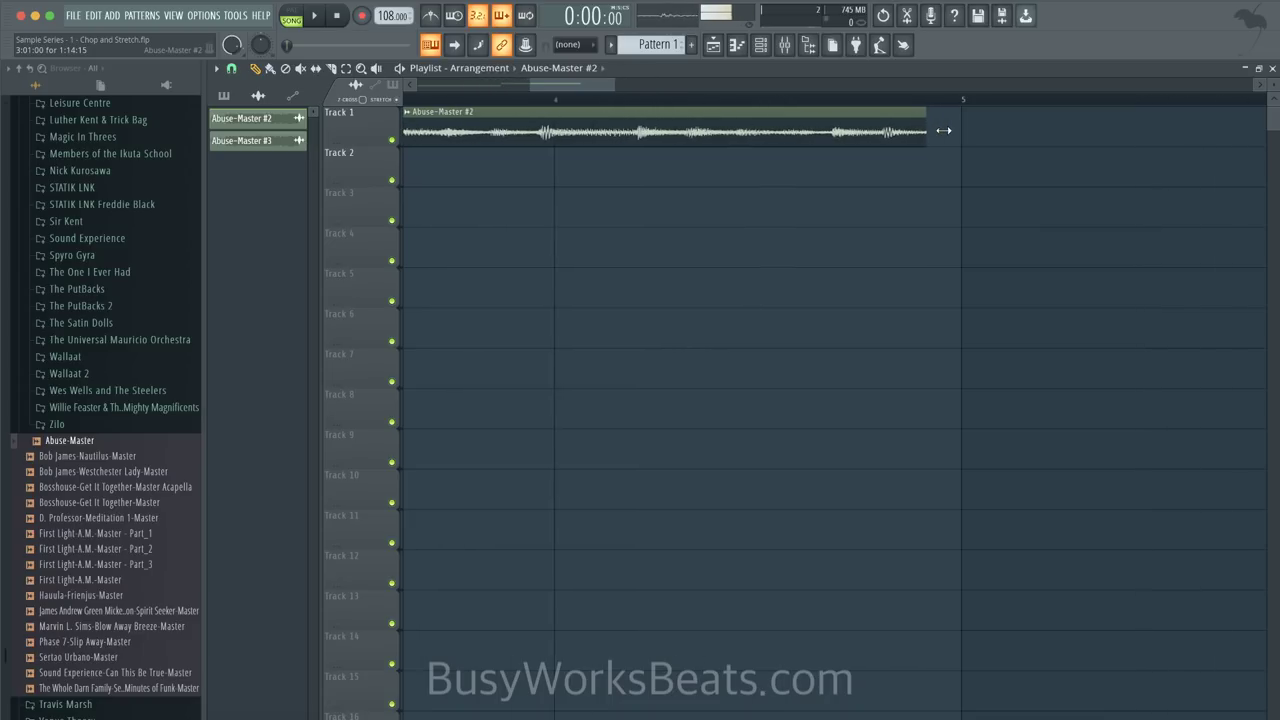
left_click_drag(929, 131, 962, 158)
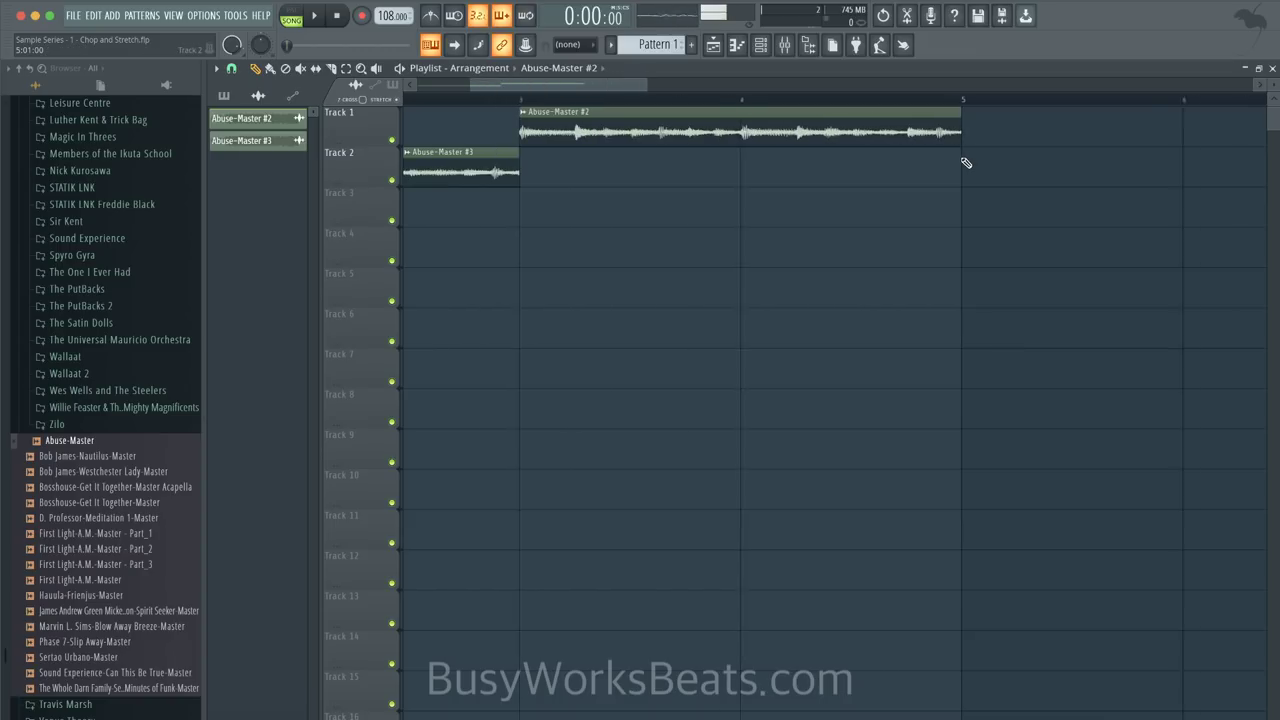
scroll(966, 163, "down", 2, "ctrl")
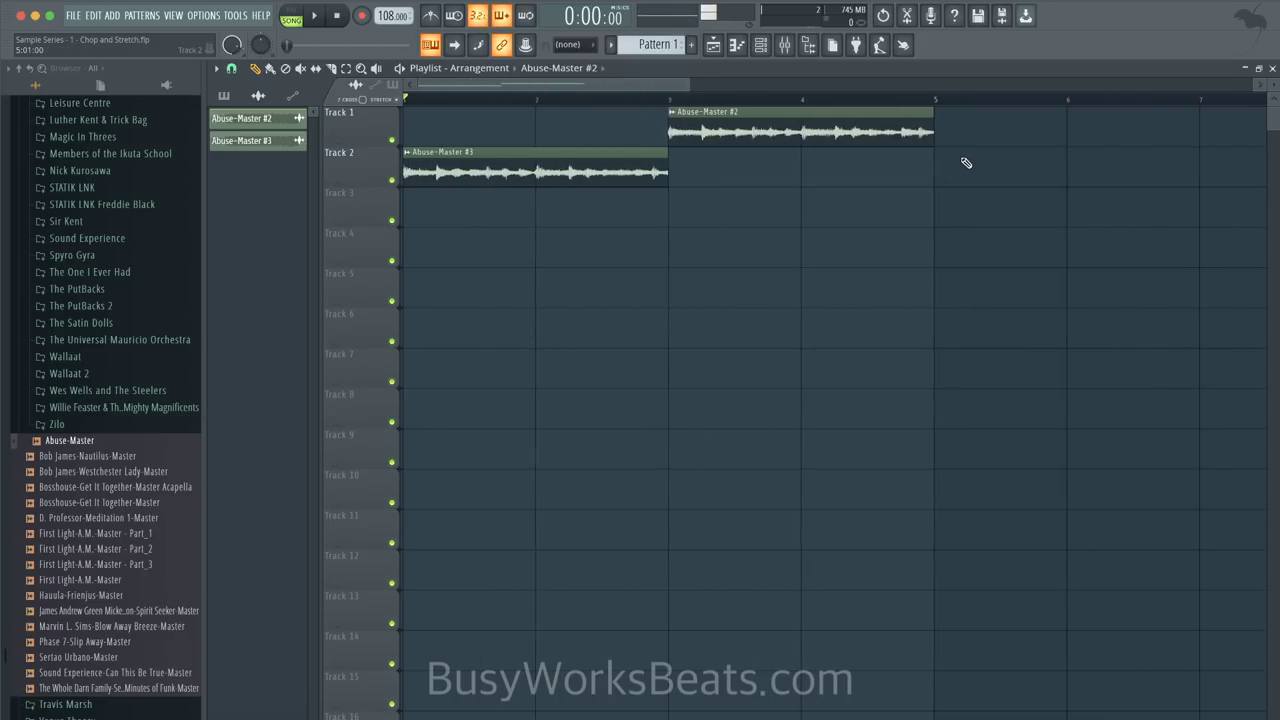
- Set the time-stretching mode of the second phrase on Track 1 to Stretch
left_click(672, 112)
left_click(709, 165)
left_click(656, 271)
left_click(650, 297)
left_click(701, 194)
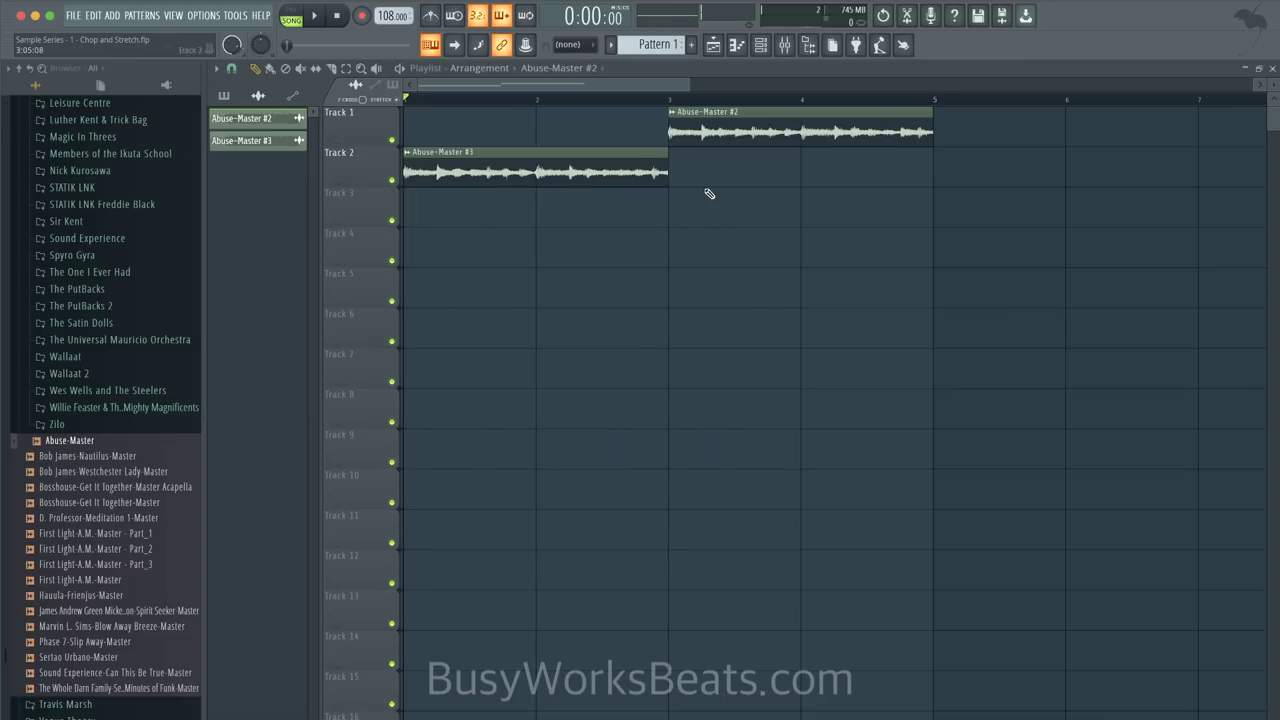
- Make the second phrase on Track 1 a unique clip, even though it is used nowhere else in the playlist
left_click(668, 111)
left_click(705, 207)
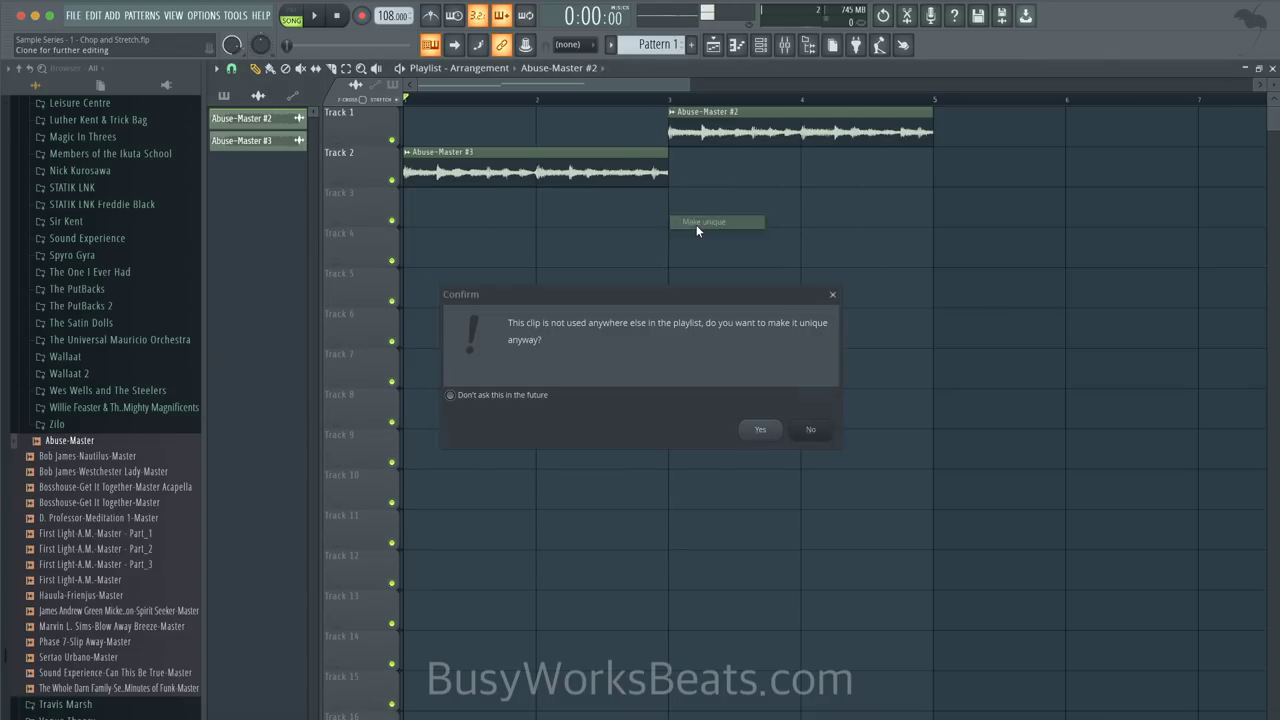
left_click(760, 430)
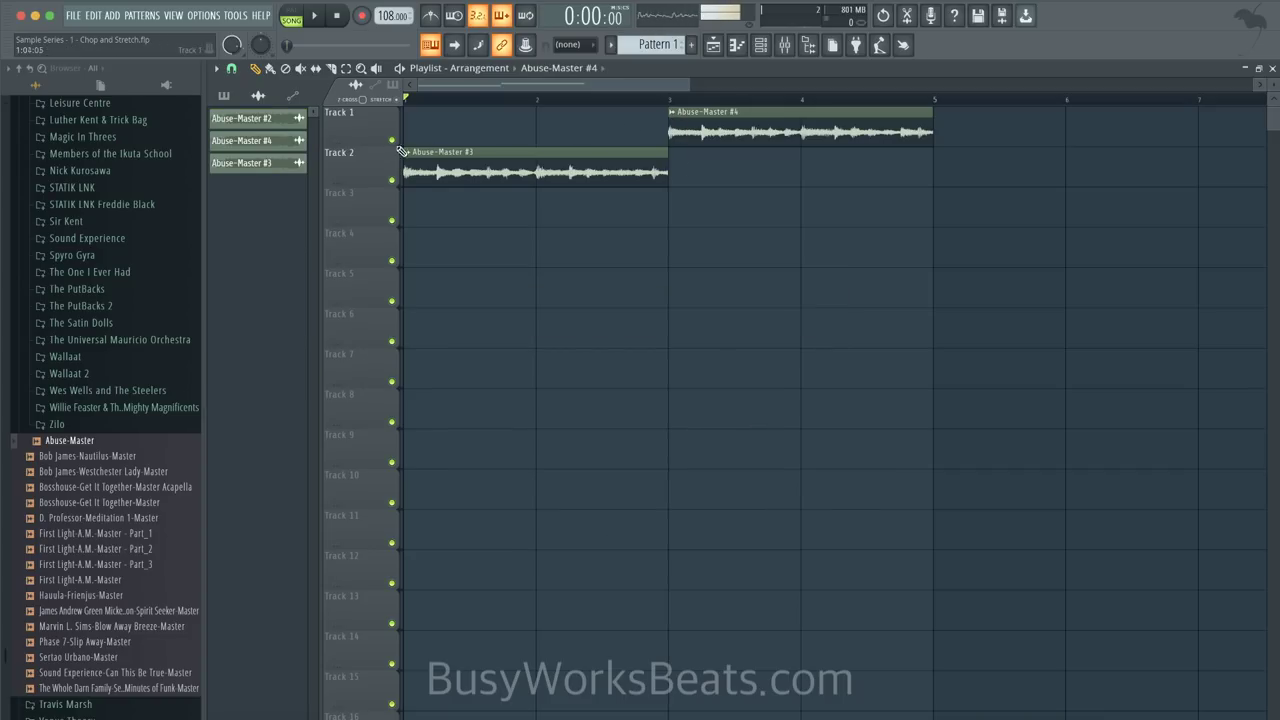
- Select the second phrase on Track 1 and start playback from bar 1 to hear the two phrases in sequence
left_click(690, 140, "ctrl")
key("space")
left_click(672, 111)
left_click(708, 177)
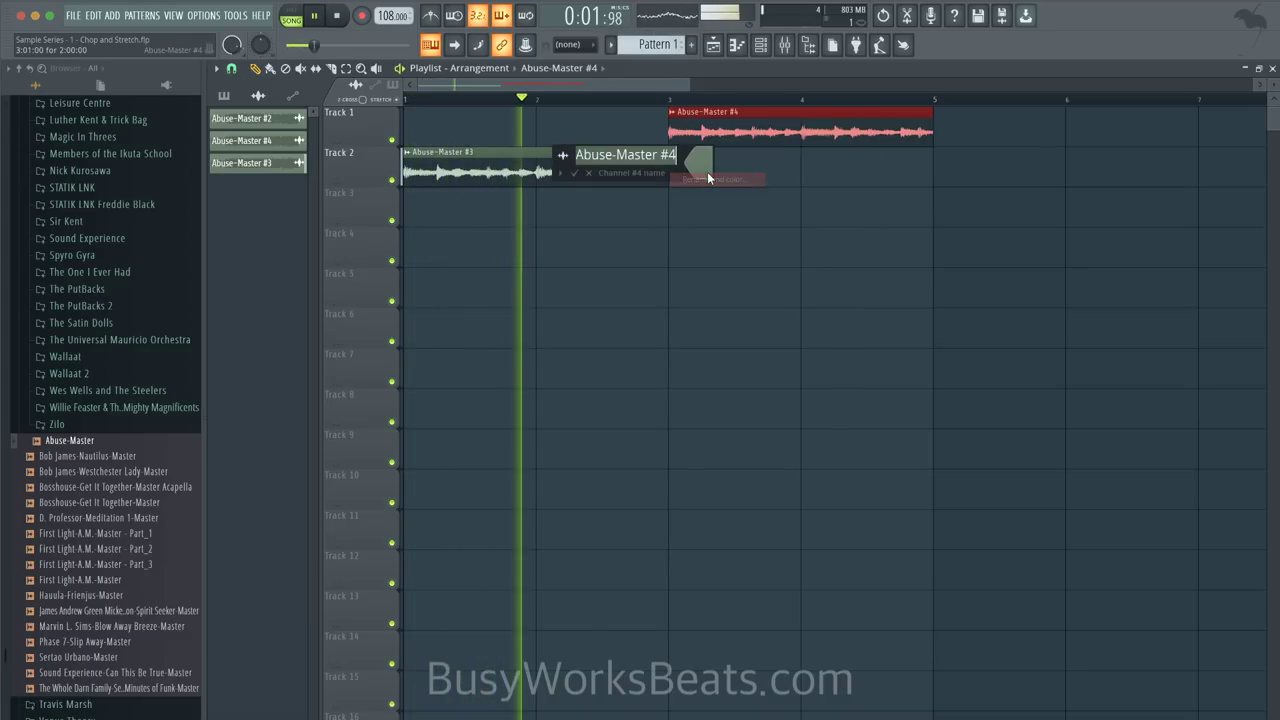
left_click(698, 124)
- Stop playback and shift the time-stretching pitch of the second phrase on Track 1 to -200 cents
left_click(672, 111)
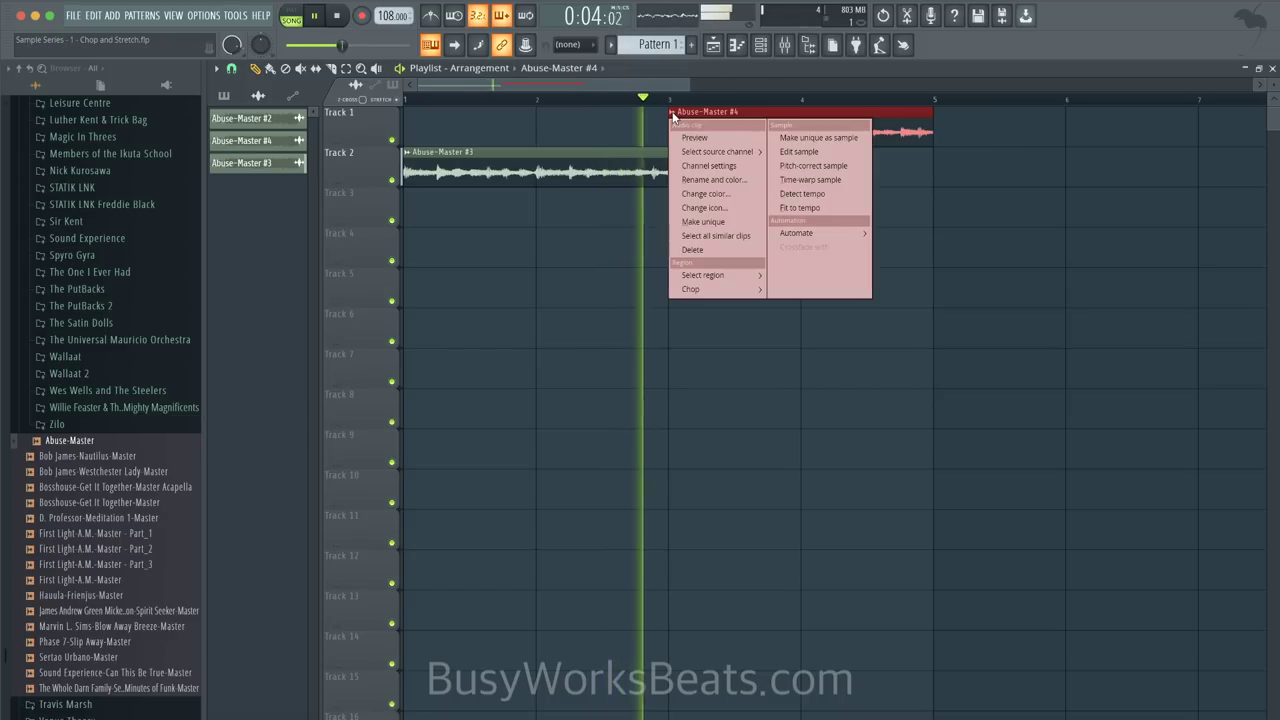
left_click(704, 163)
key("space")
left_click_drag(564, 308, 564, 325)
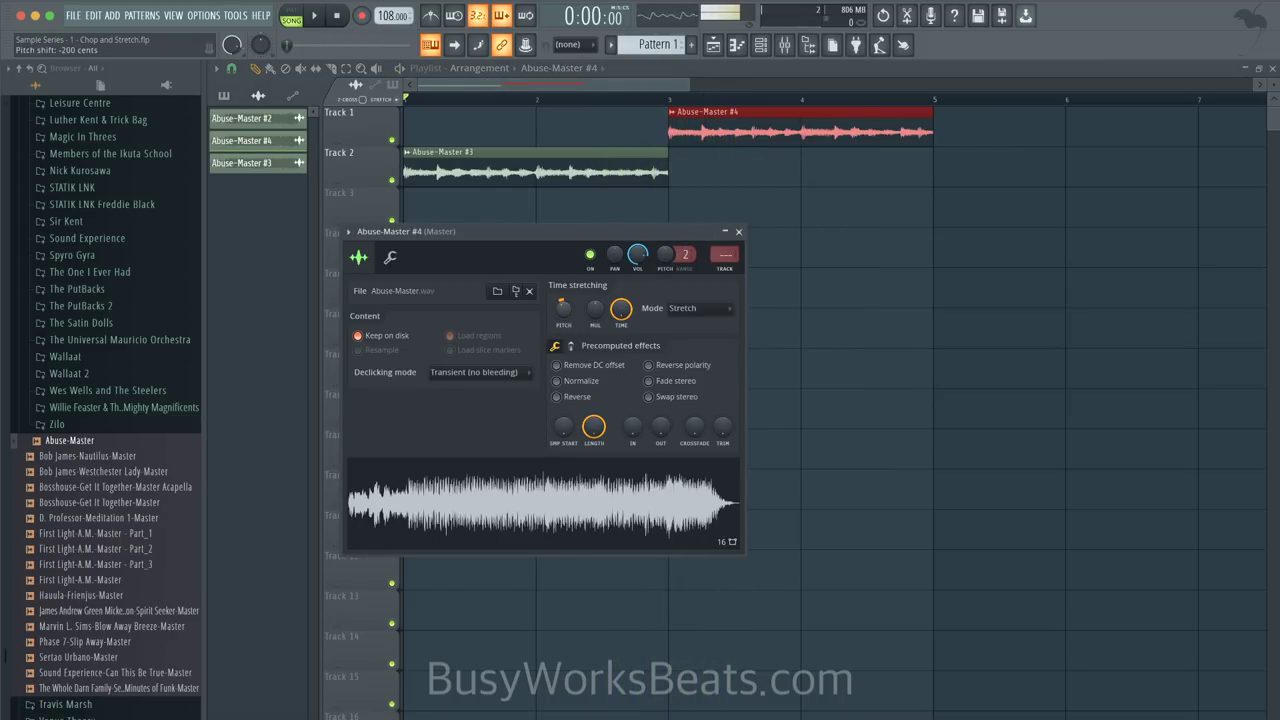
left_click(738, 231)
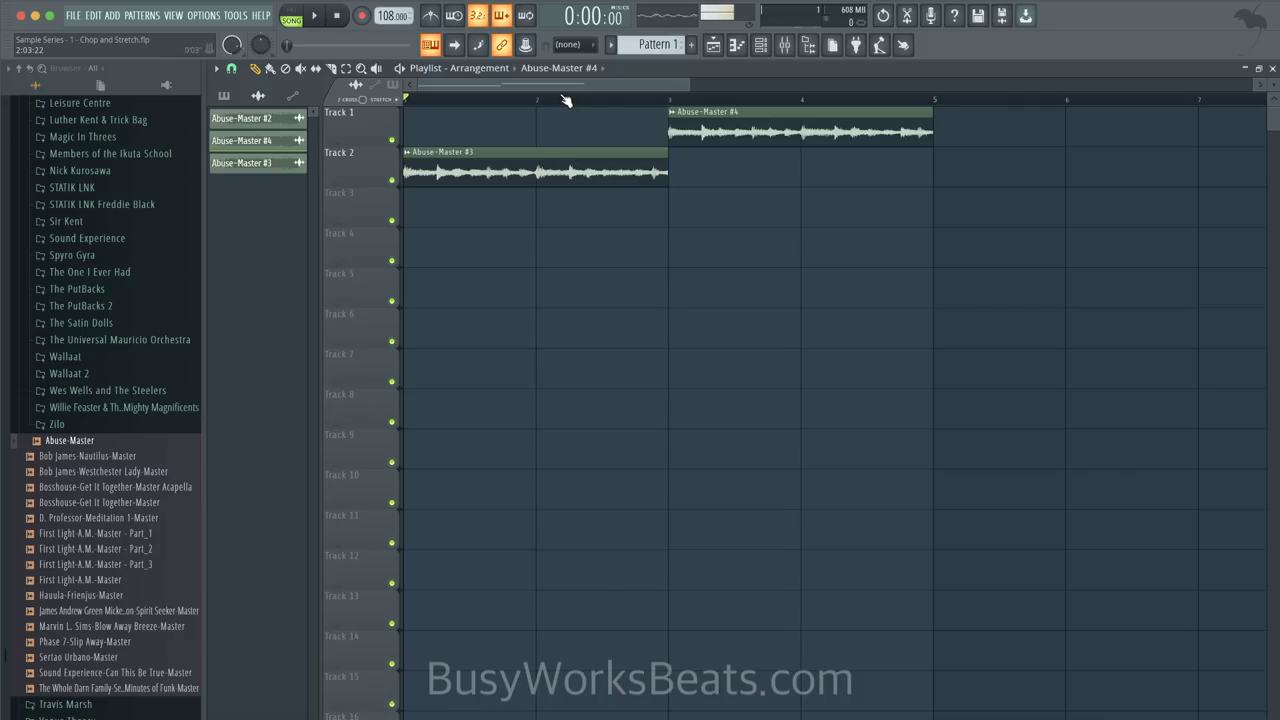
- Turn on the Reverse precomputed effect for the first phrase on Track 2 and play it back
left_click(409, 153)
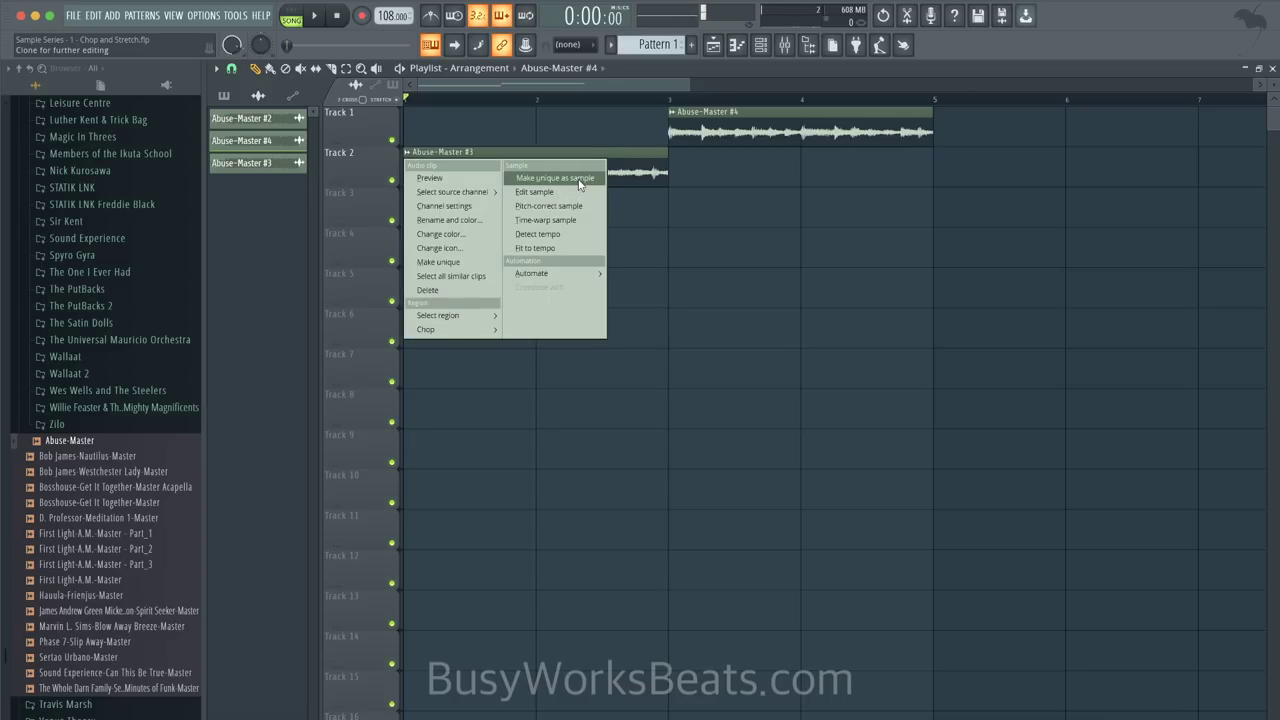
left_click(643, 205)
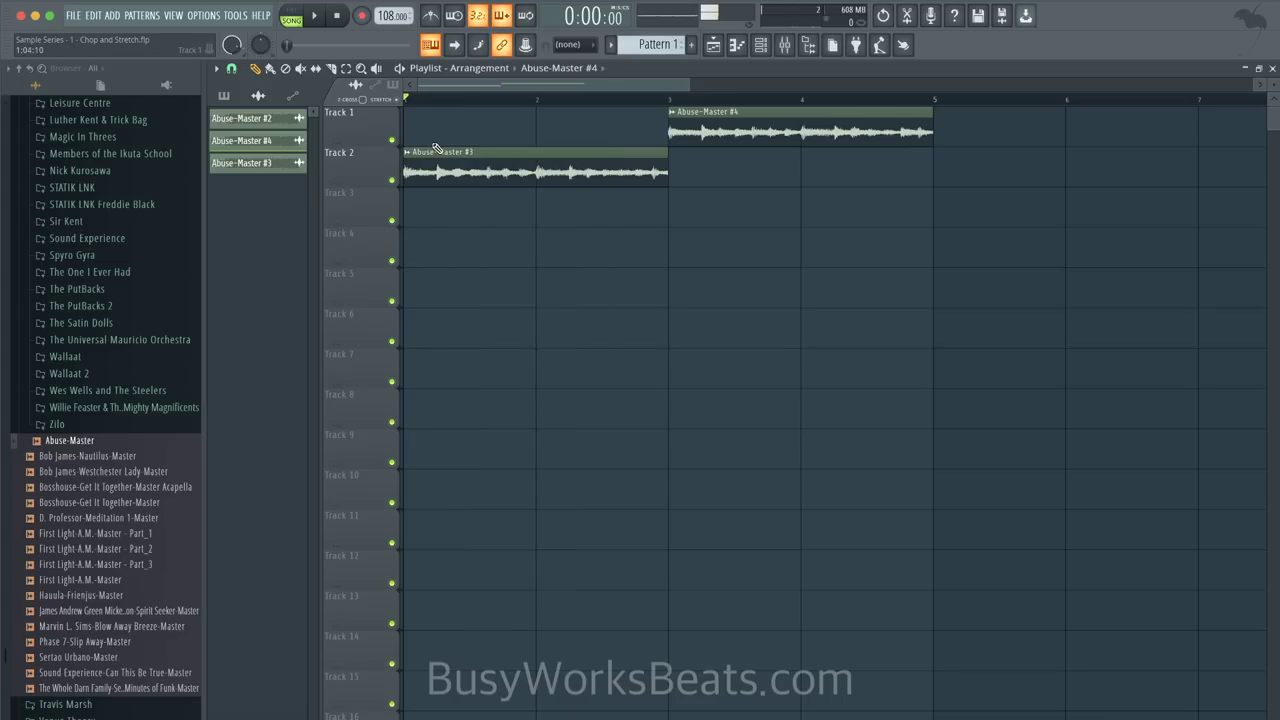
left_click(408, 154)
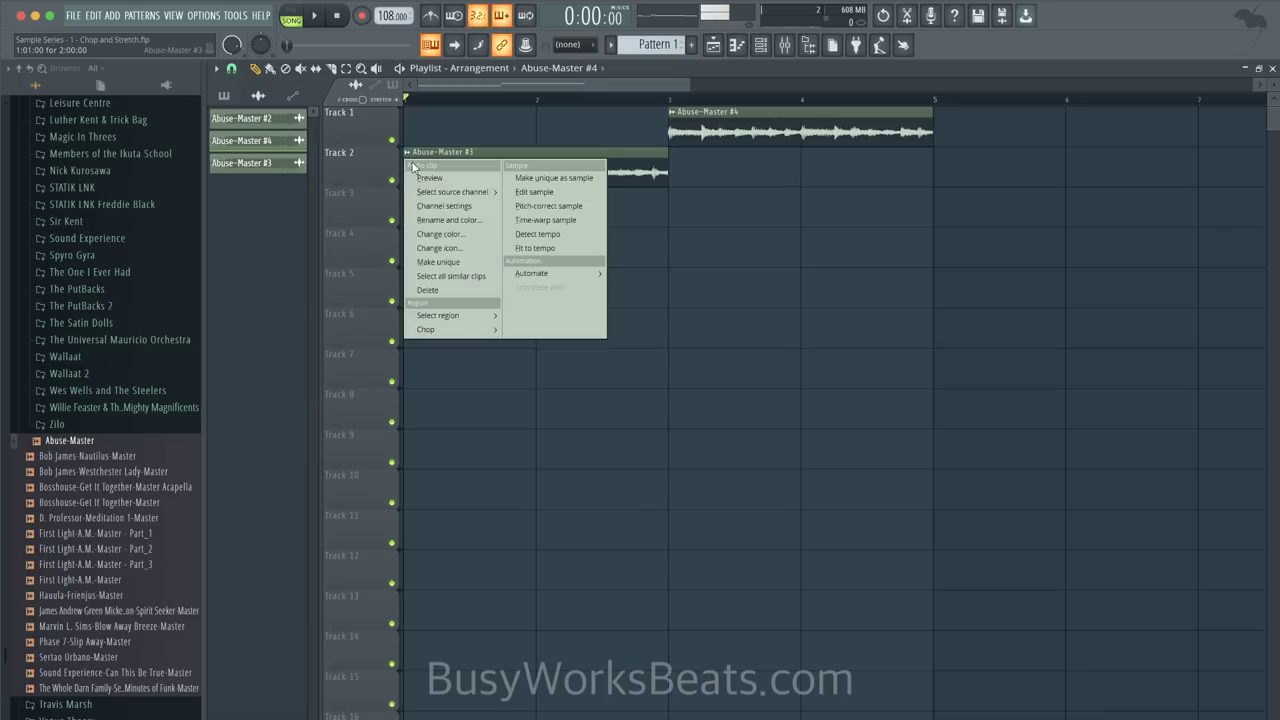
left_click(445, 207)
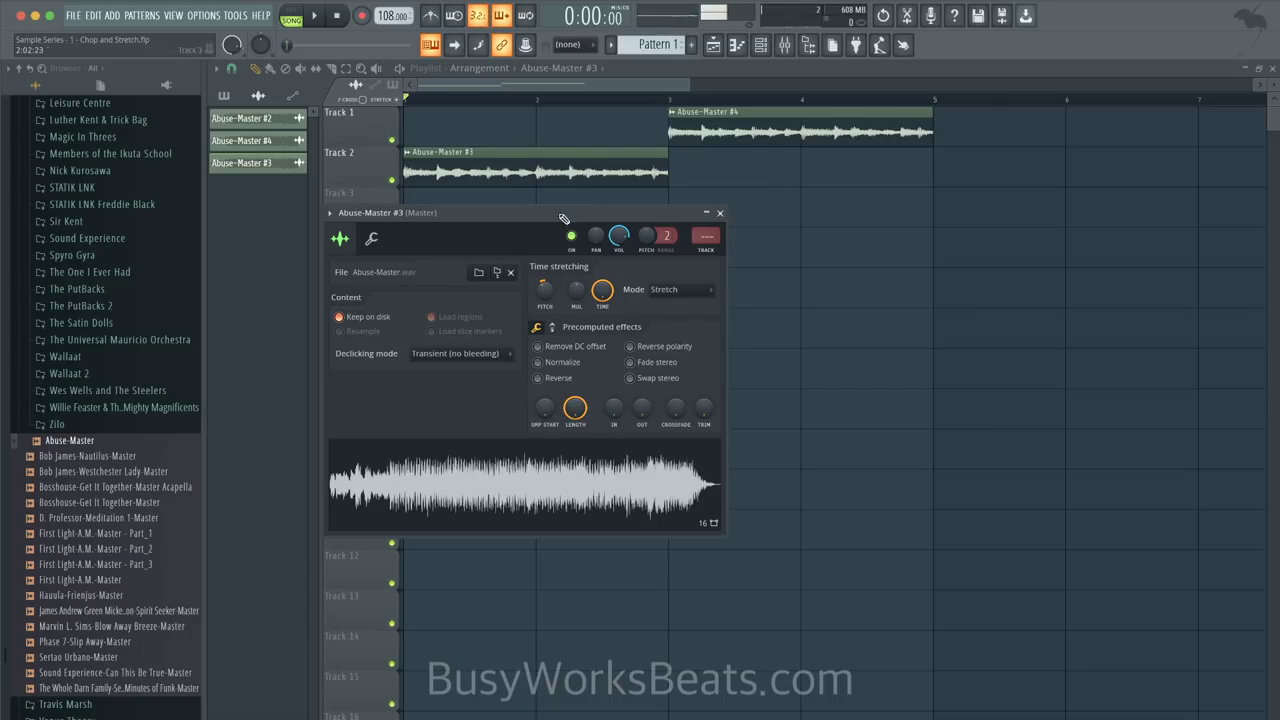
left_click(560, 383)
key("space")
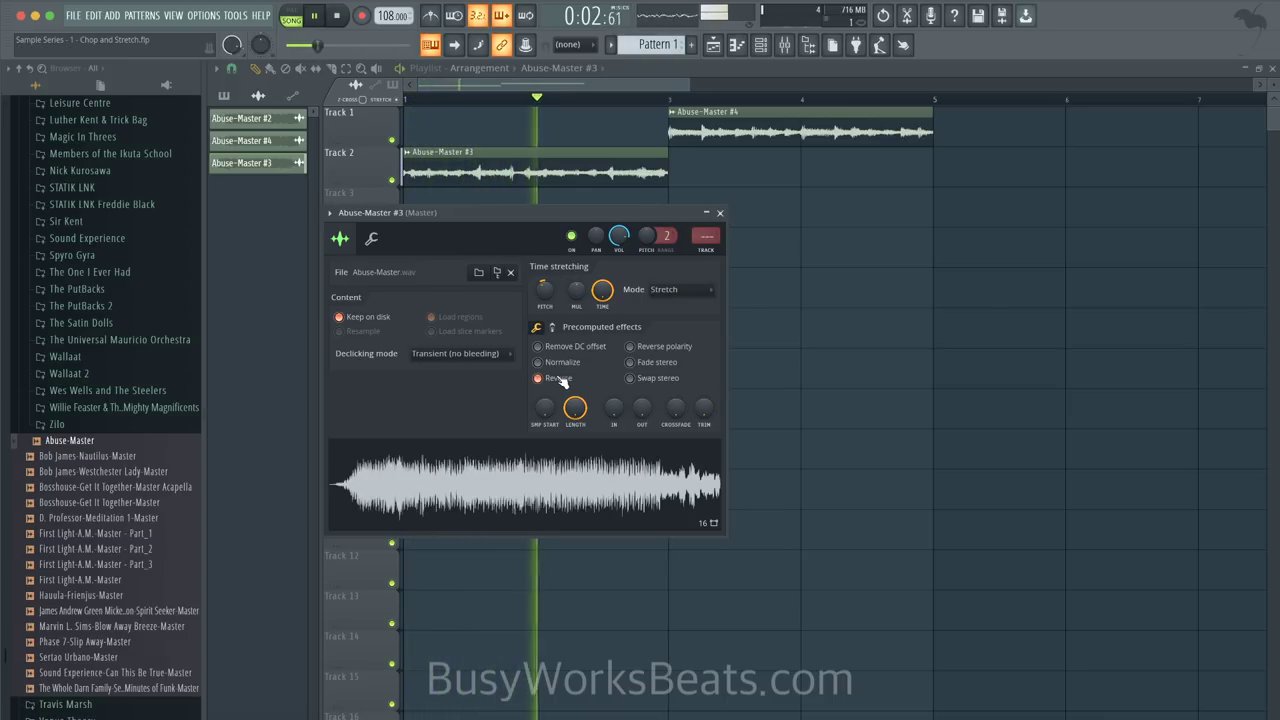
- Stop playback, turn off the Reverse effect for the first phrase on Track 2, and close its channel settings
key("space")
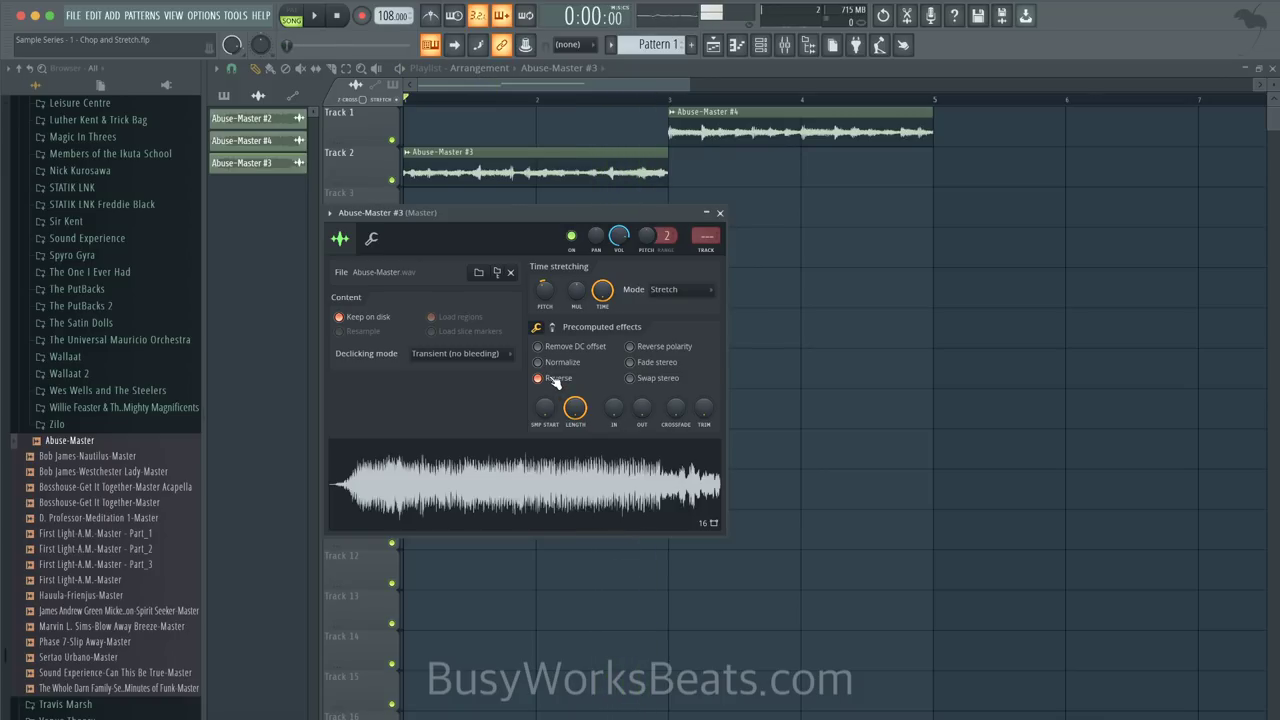
left_click(554, 380)
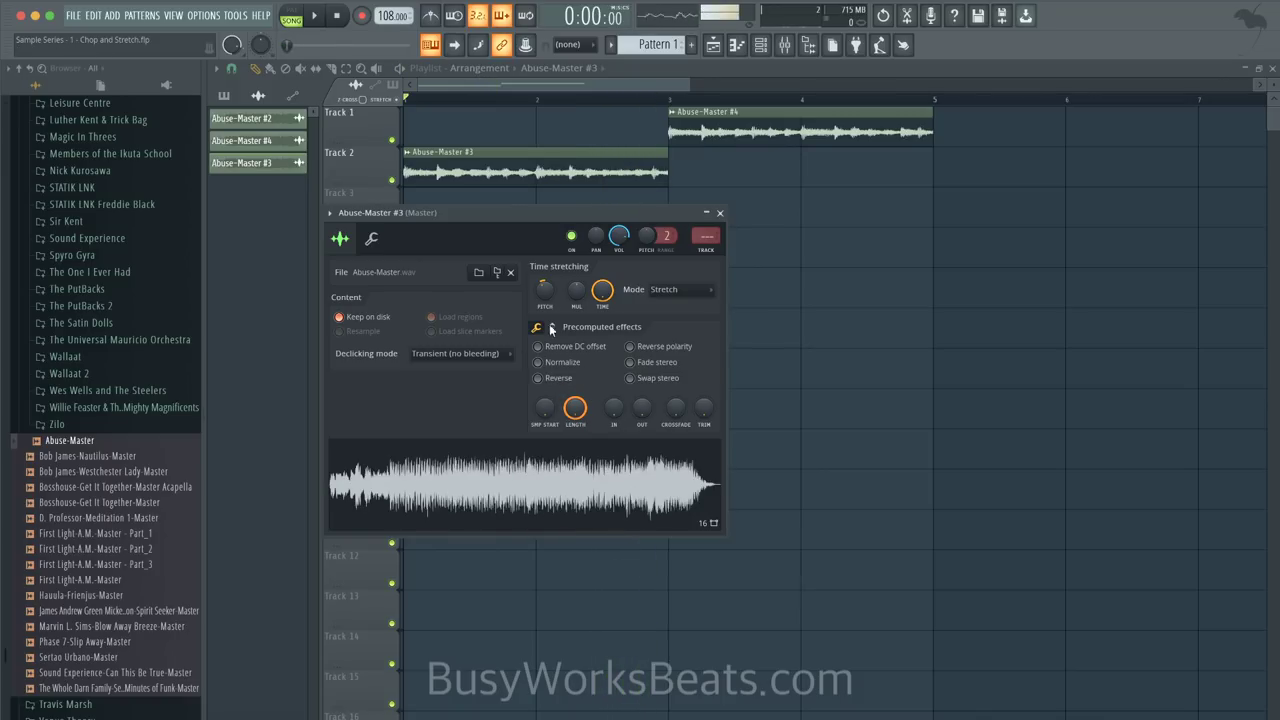
left_click(719, 212)
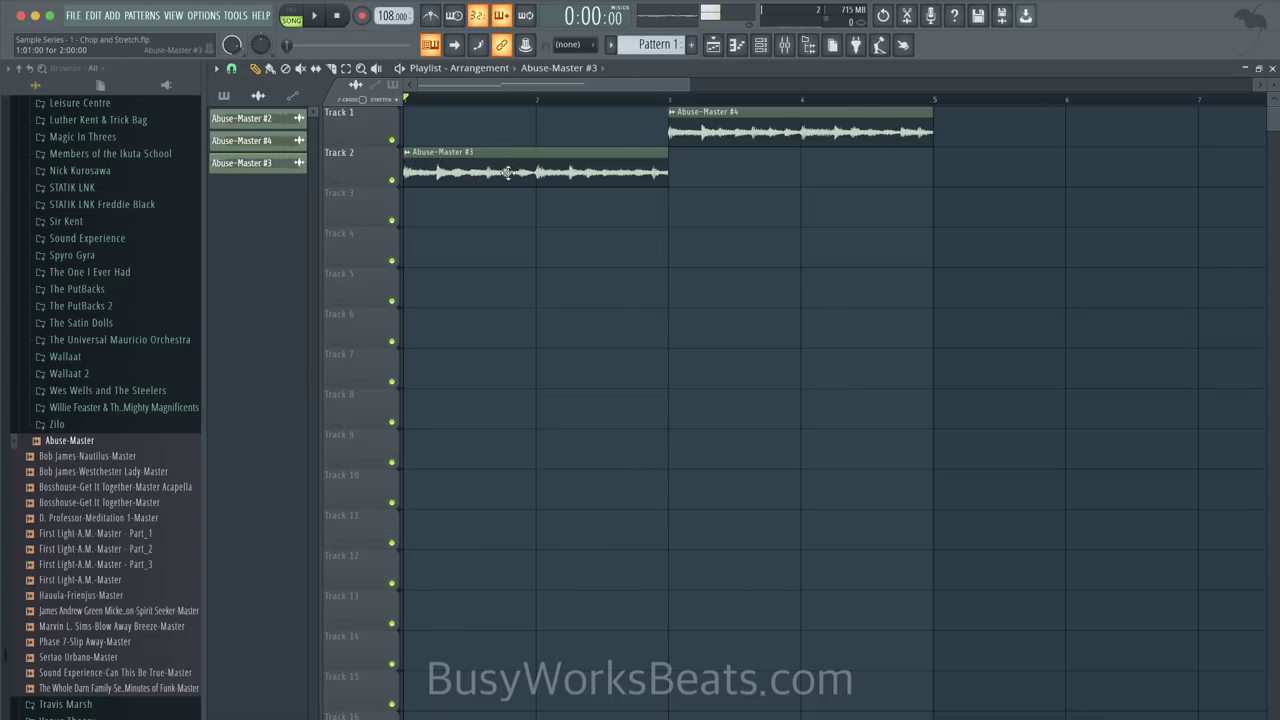
left_click_drag(547, 172, 512, 175)
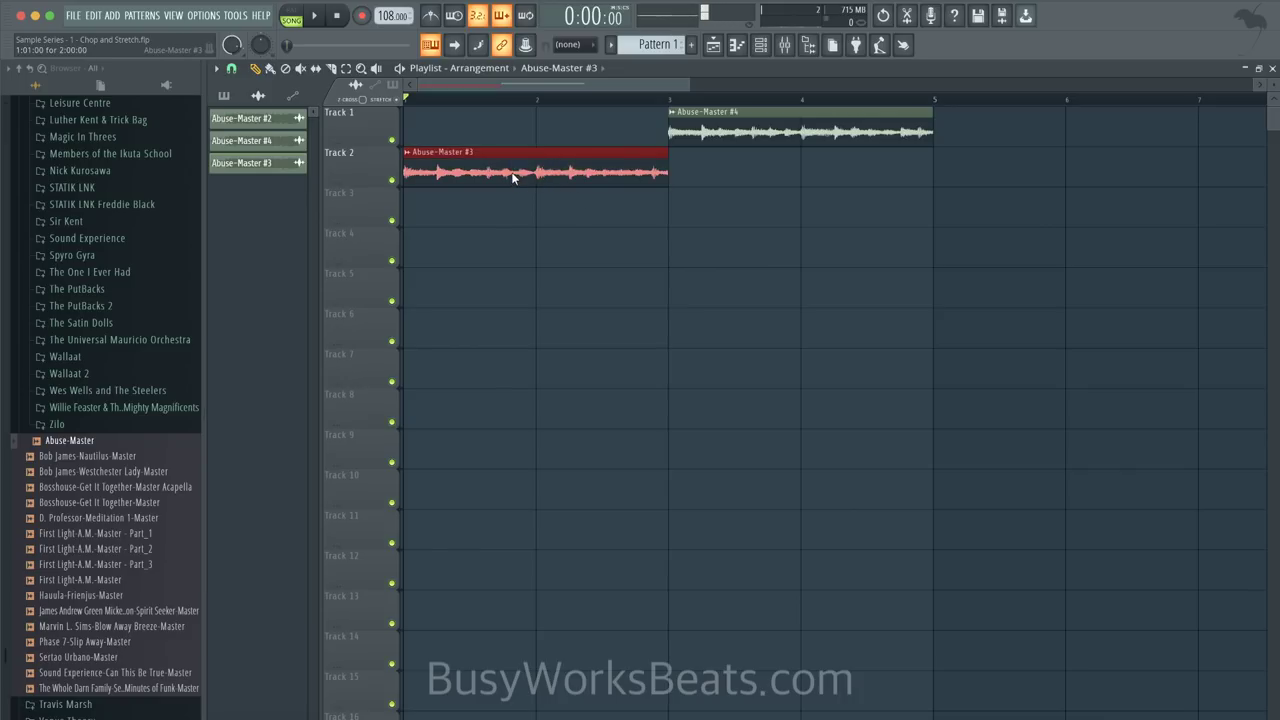
left_click(409, 156)
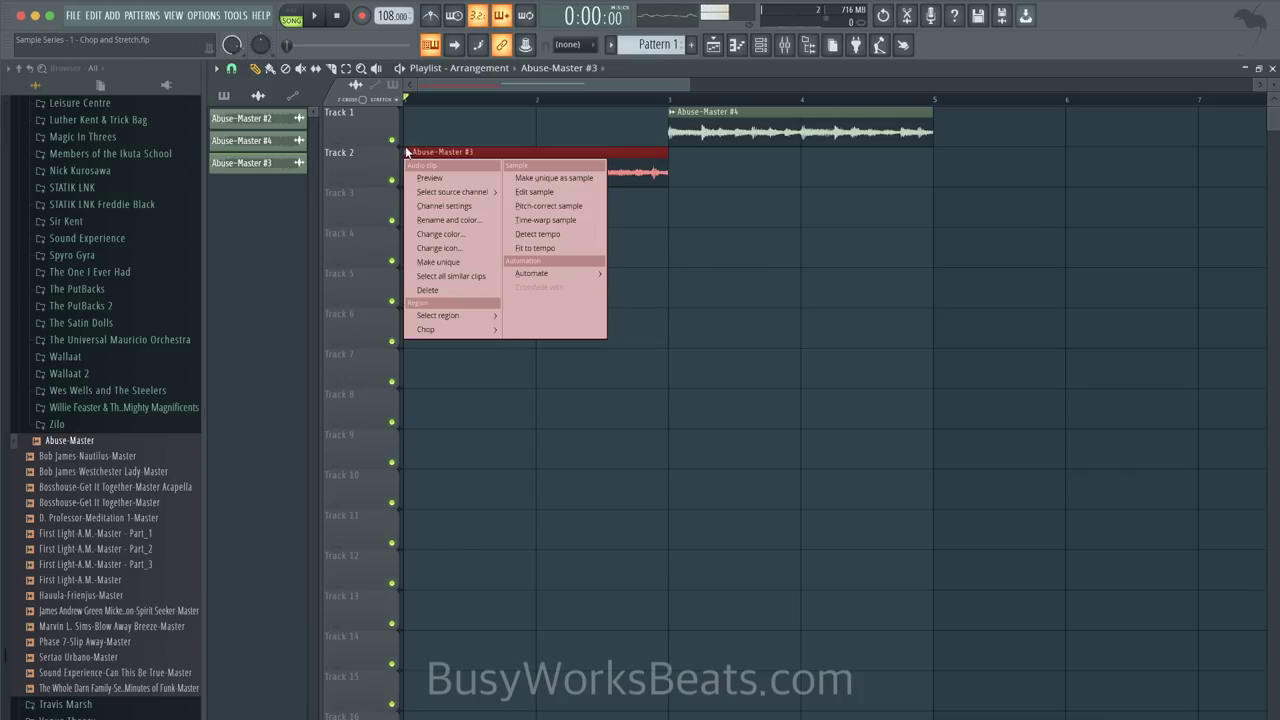
left_click(538, 179)
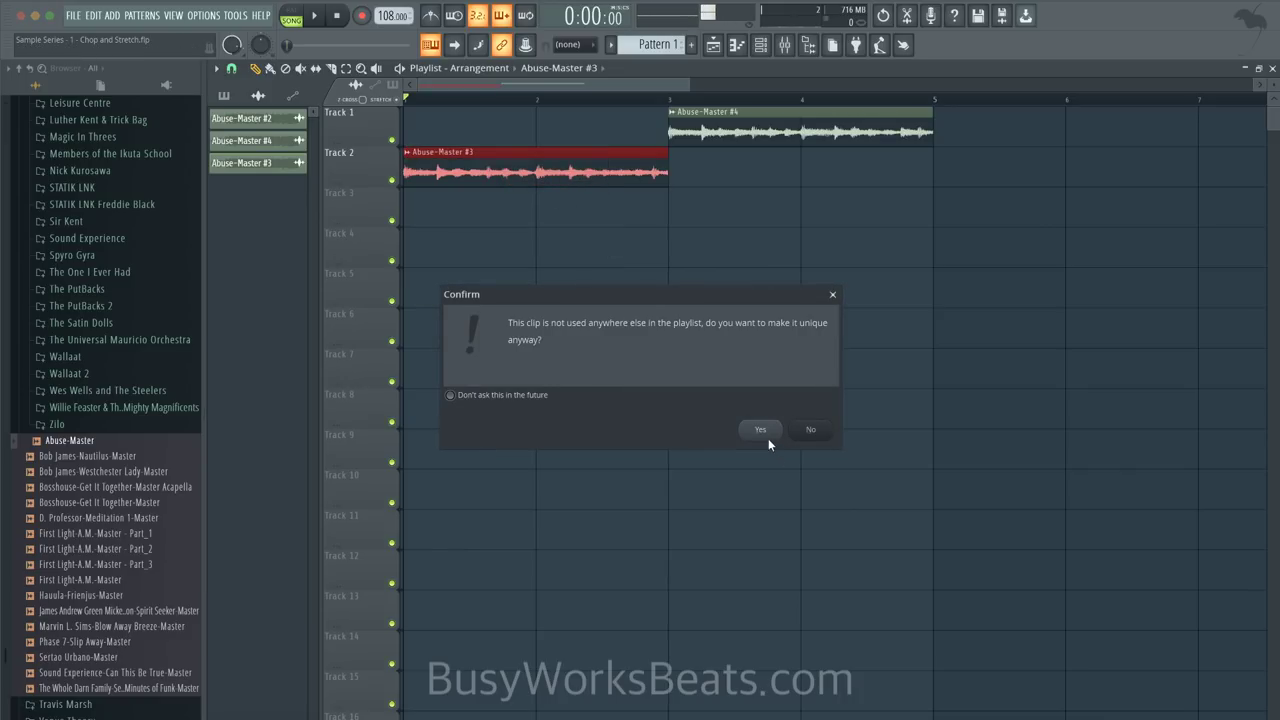
left_click(811, 430)
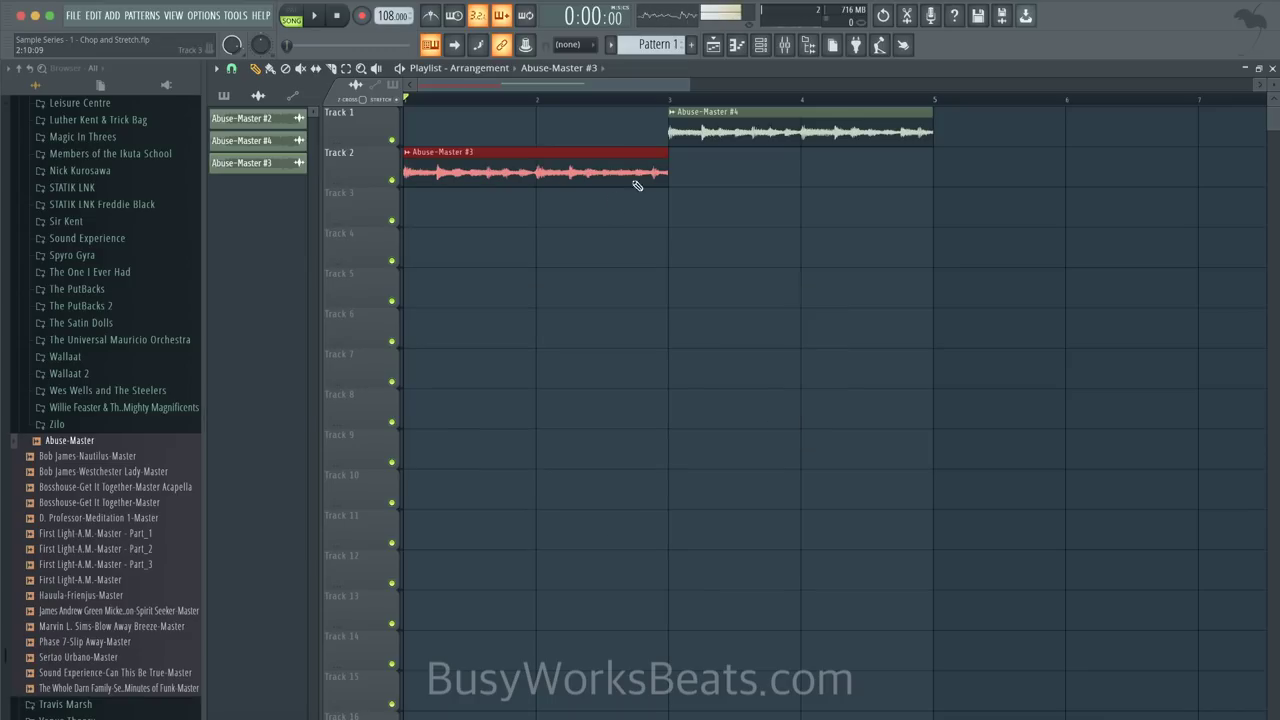
- Make the first phrase on Track 2 unique as its own sample, even though the clip is used nowhere else
left_click_drag(672, 201, 413, 142)
left_click(414, 157)
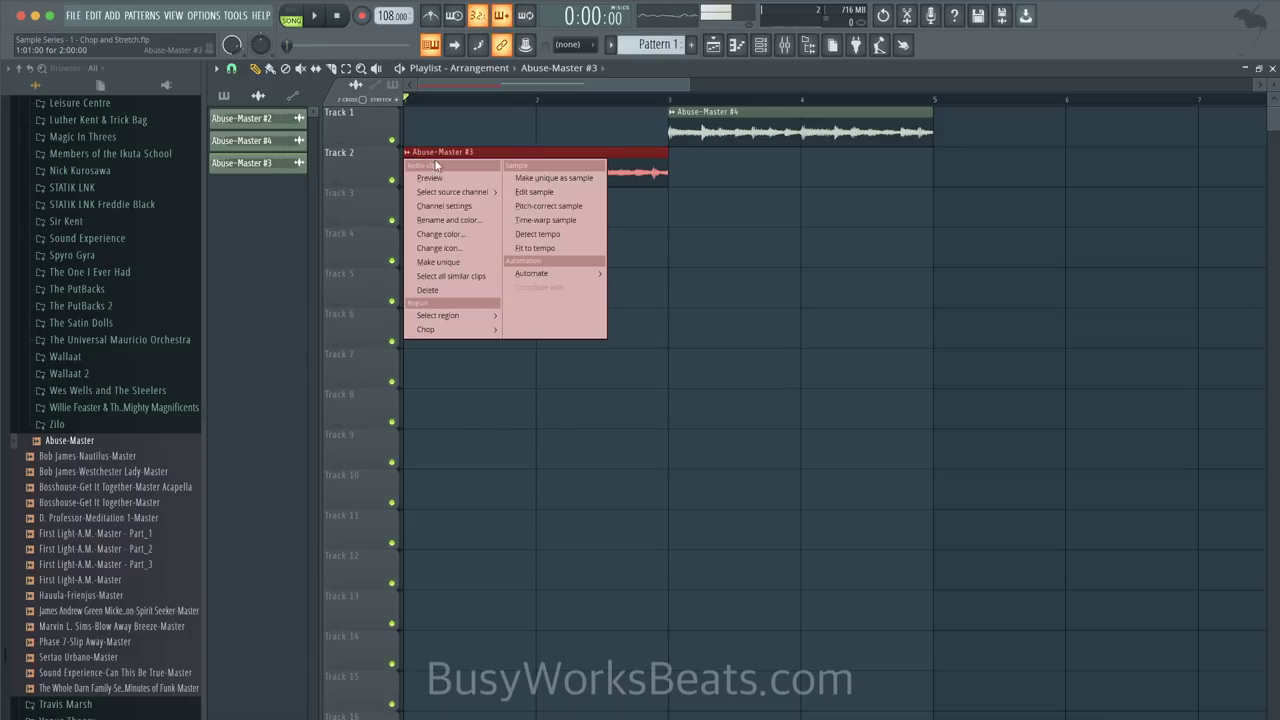
left_click(522, 177)
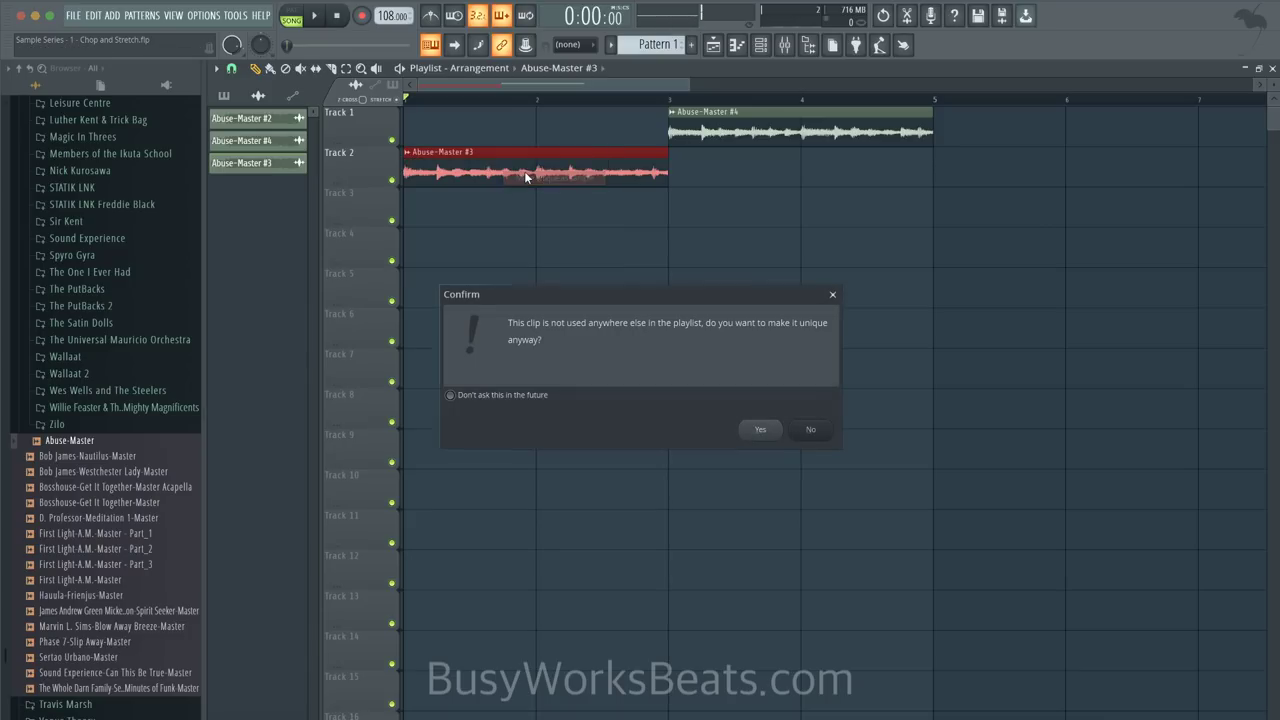
left_click(760, 430)
left_click(966, 420)
- Turn on the Reverse precomputed effect for the new Abuse-Master - Part_1 sample on Track 2 and play it back
left_click(411, 152)
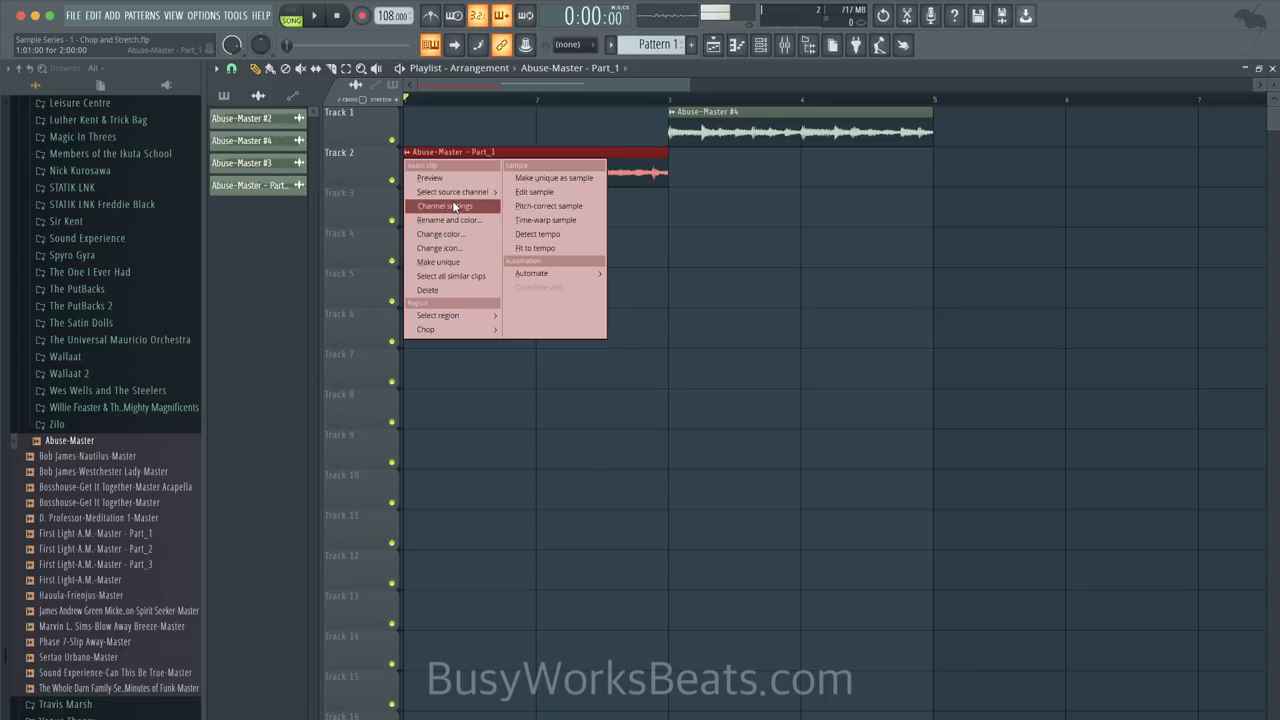
left_click(480, 207)
left_click(446, 266)
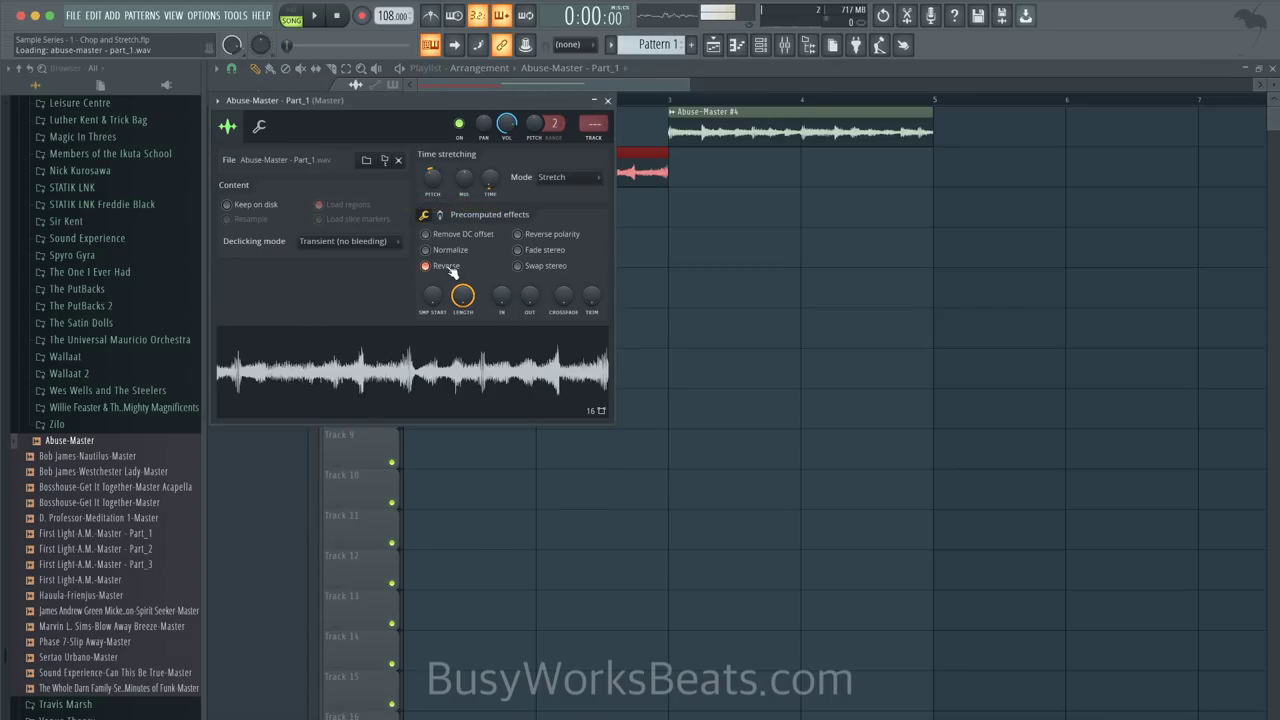
left_click_drag(539, 100, 624, 222)
key("space")
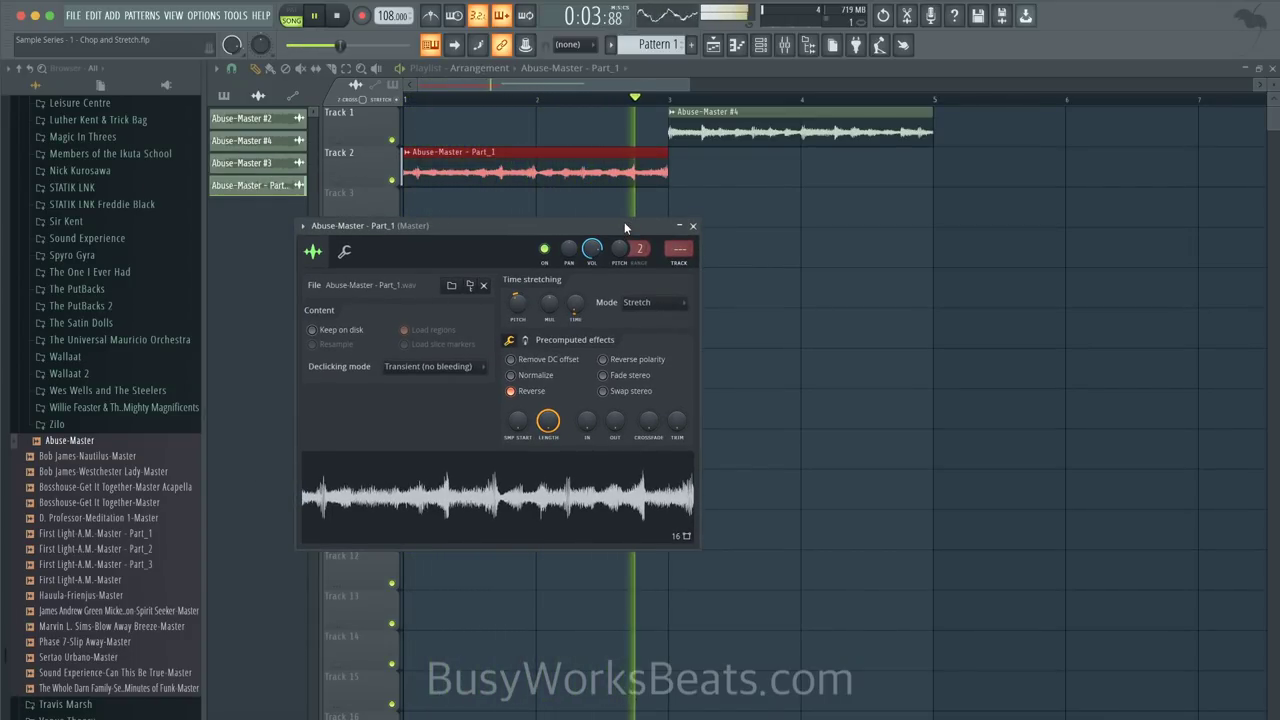
- Compare playback of the Part_1 sample with Reverse off and on, leave Reverse off, and close its channel settings
left_click(517, 390)
key("space")
left_click(518, 393)
key("space")
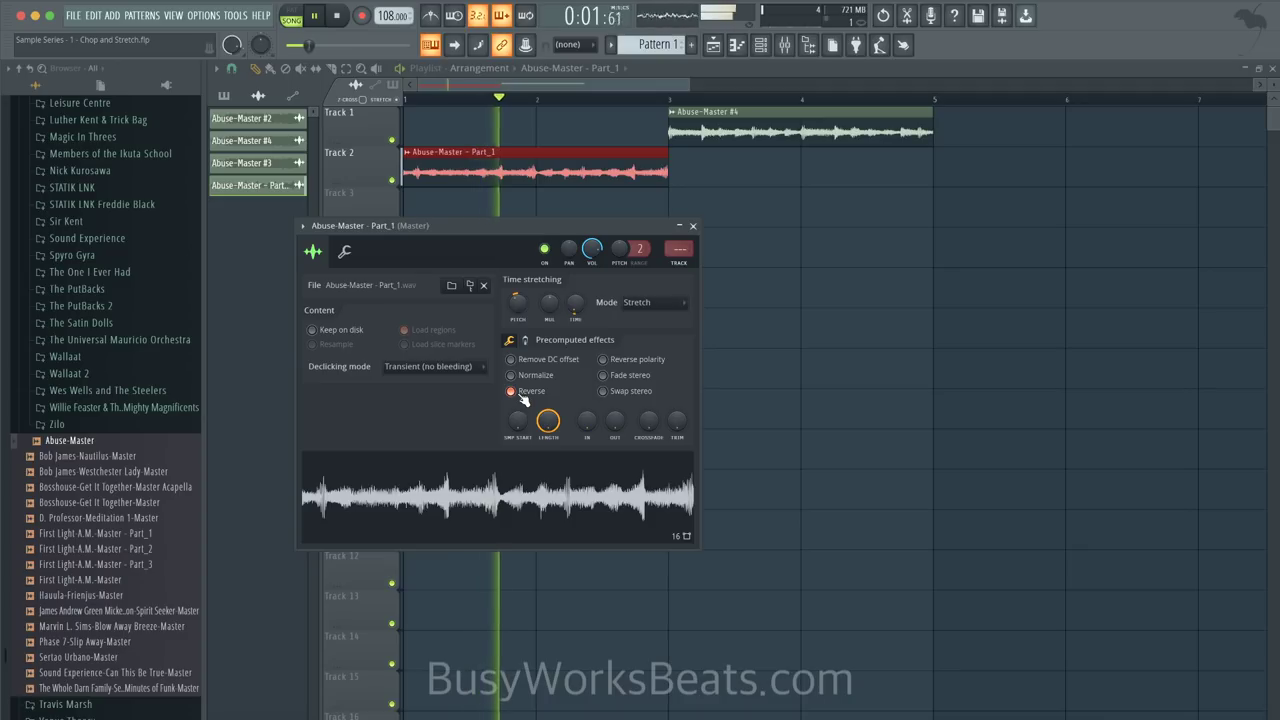
key("space")
left_click(518, 395)
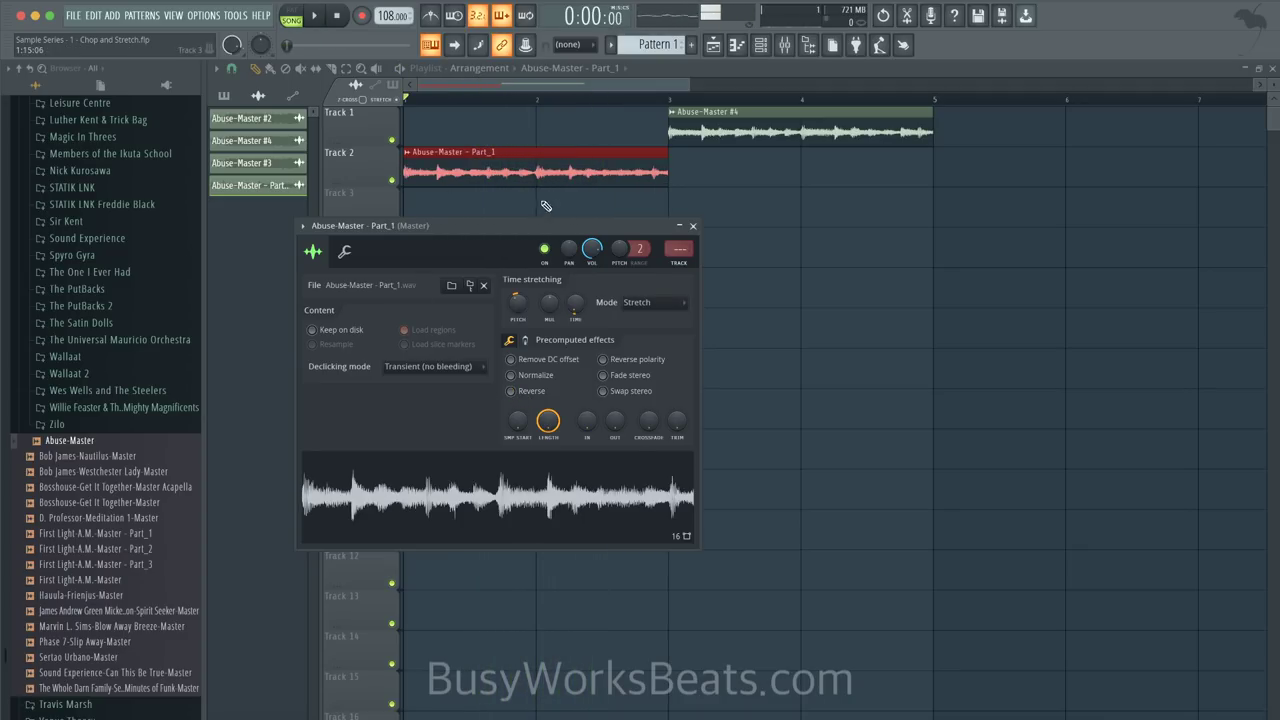
left_click(690, 228)
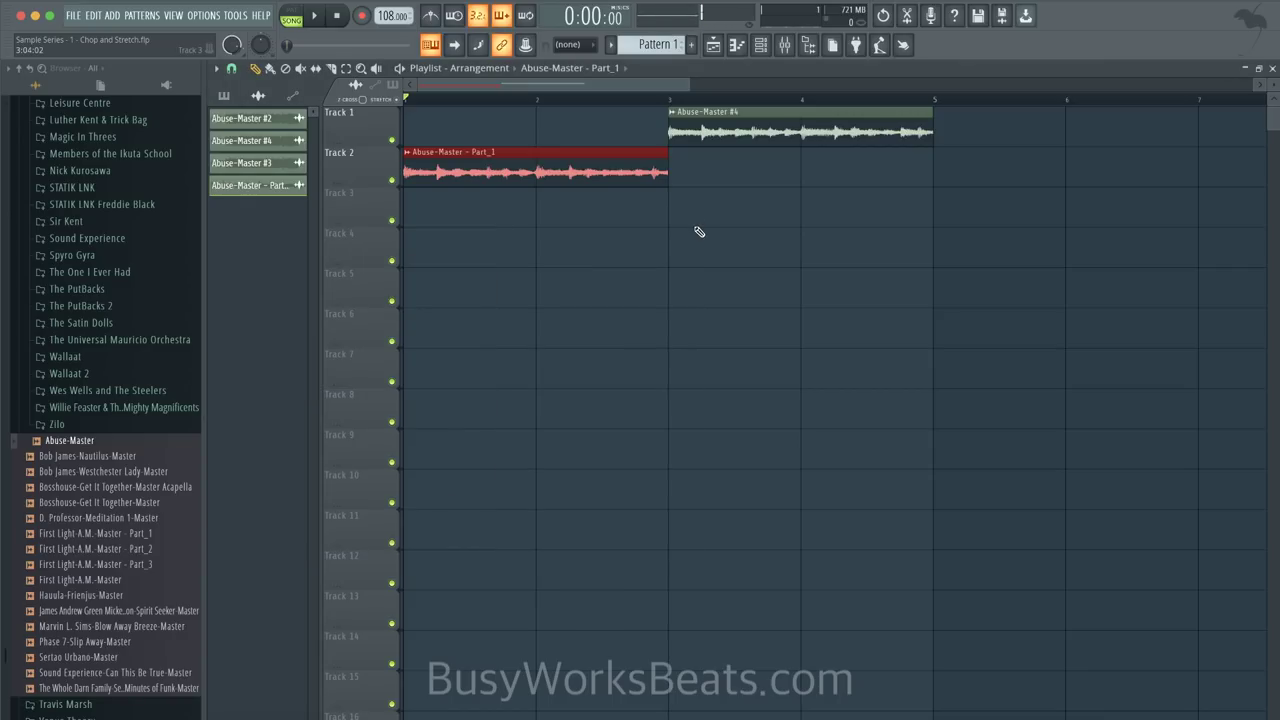
scroll(586, 165, "down", 2)
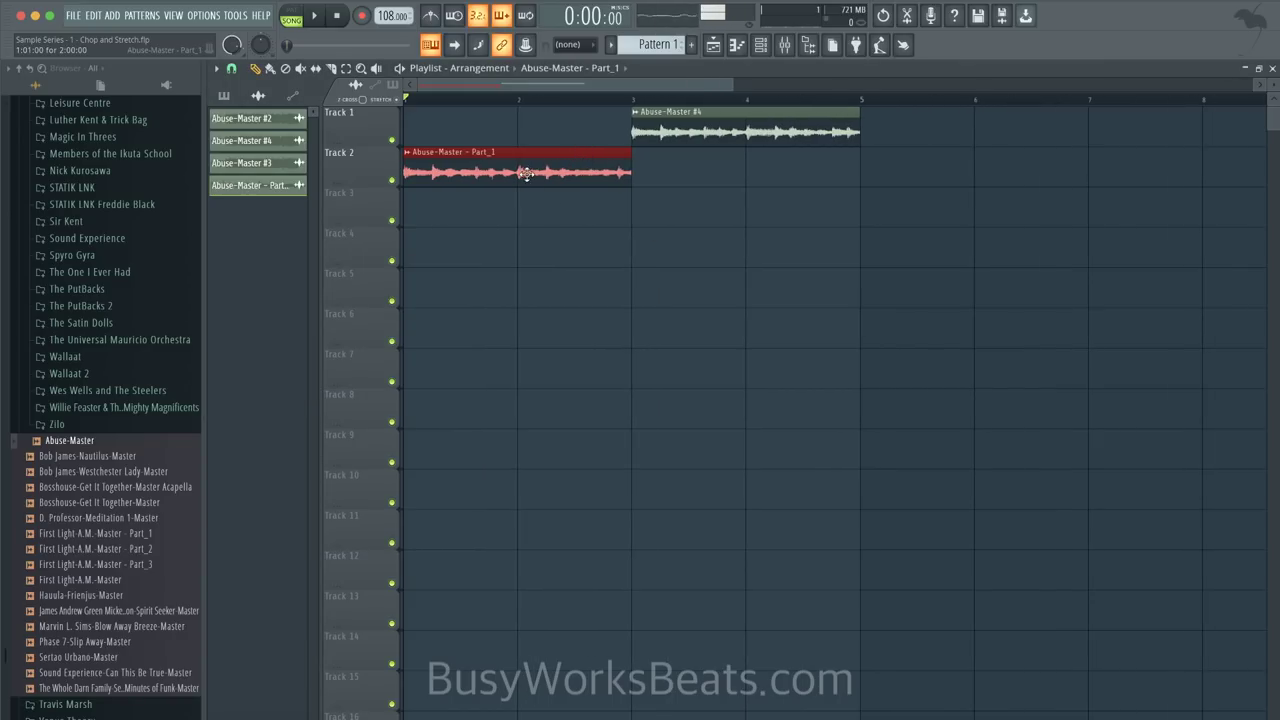
left_click(407, 152)
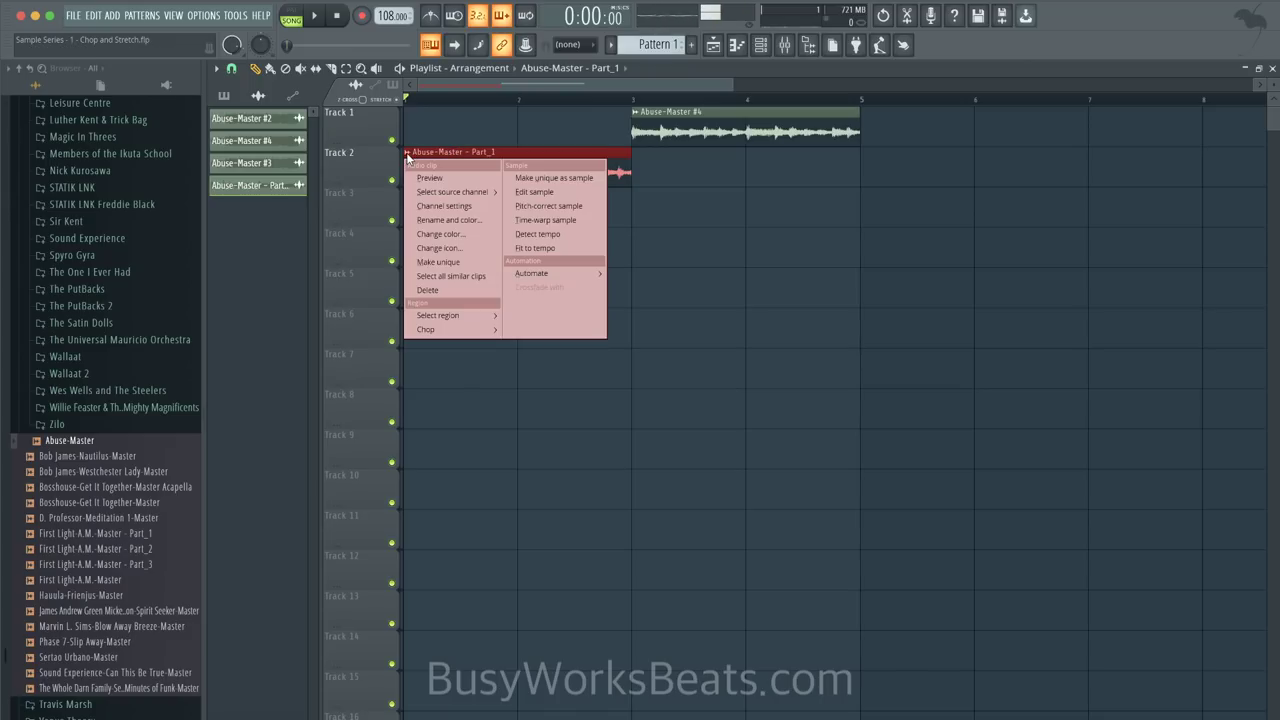
left_click(676, 263)
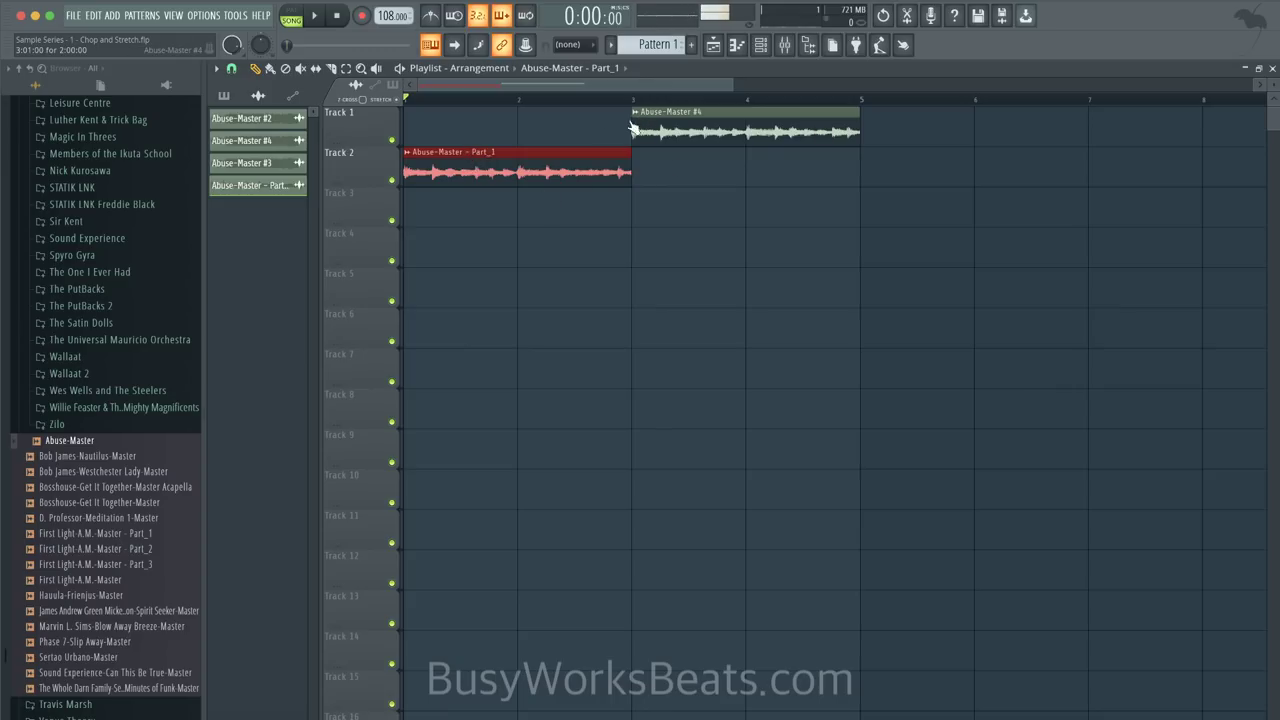
left_click(409, 155)
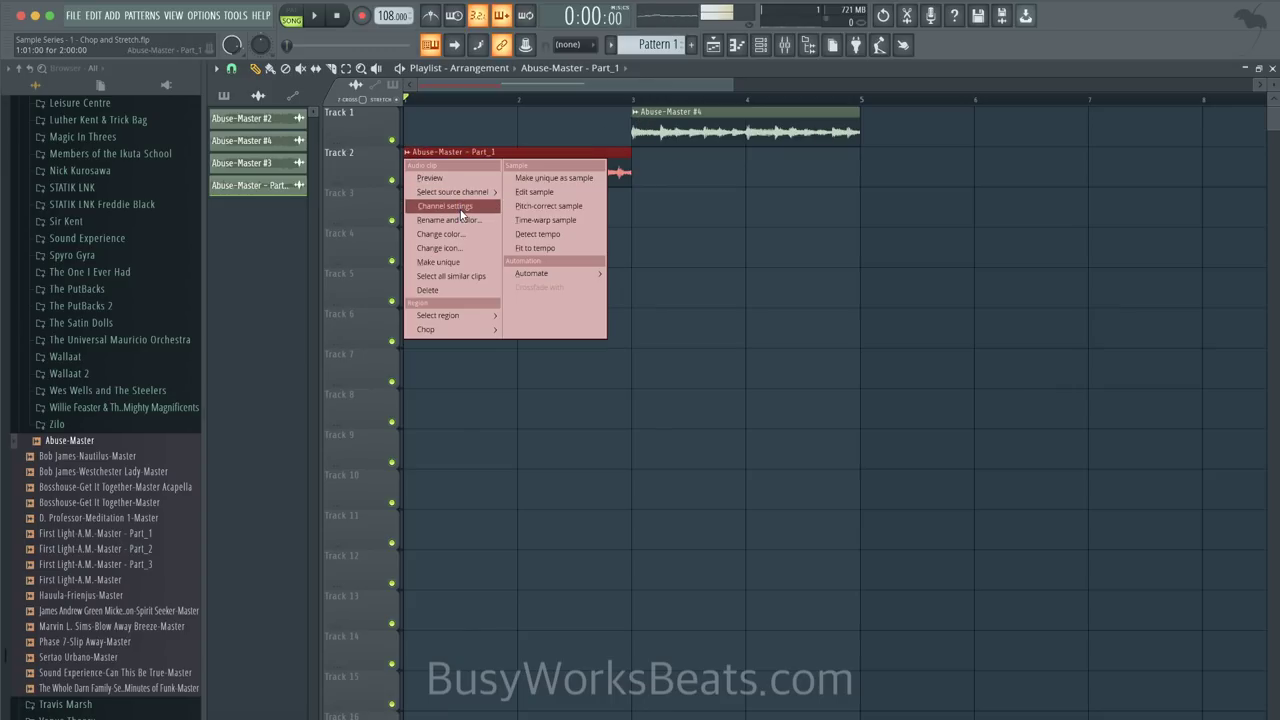
left_click(460, 209)
left_click(693, 226)
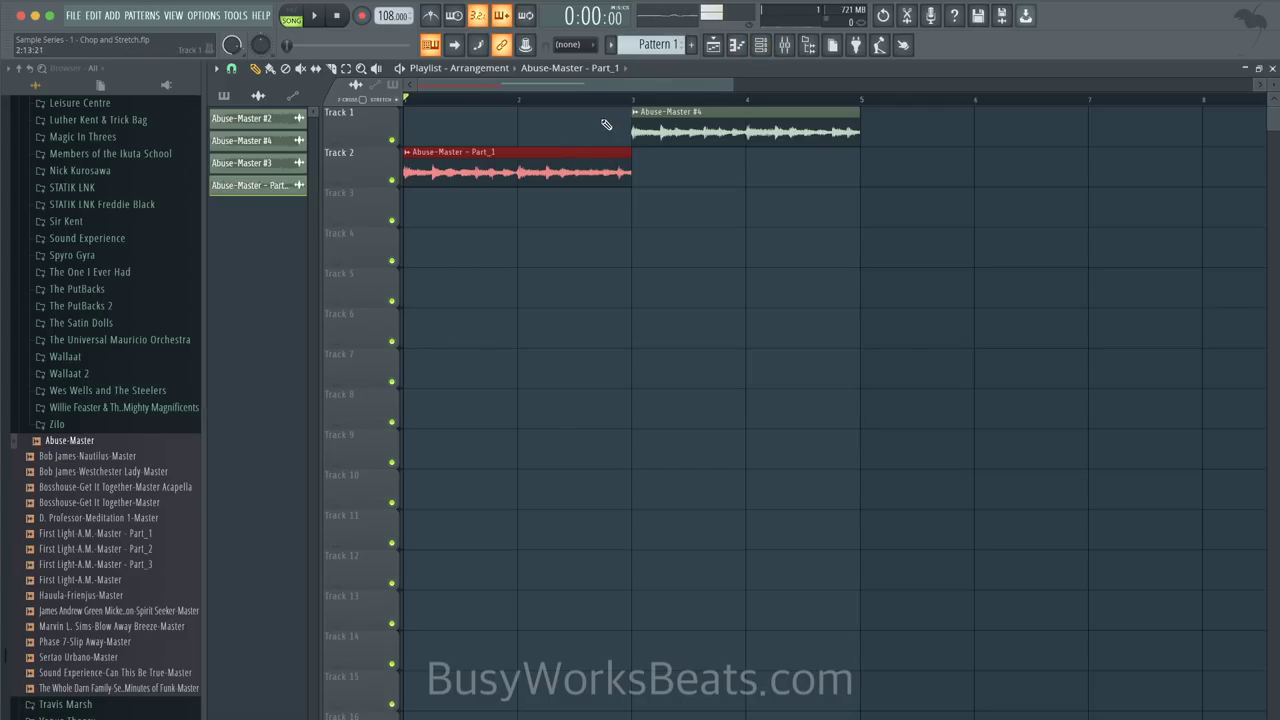
- Move the first phrase from Track 2 to Track 1 at bar 1 during playback and listen to both phrases in sequence
key("space")
scroll(540, 145, "down", 1)
left_click_drag(534, 168, 508, 93)
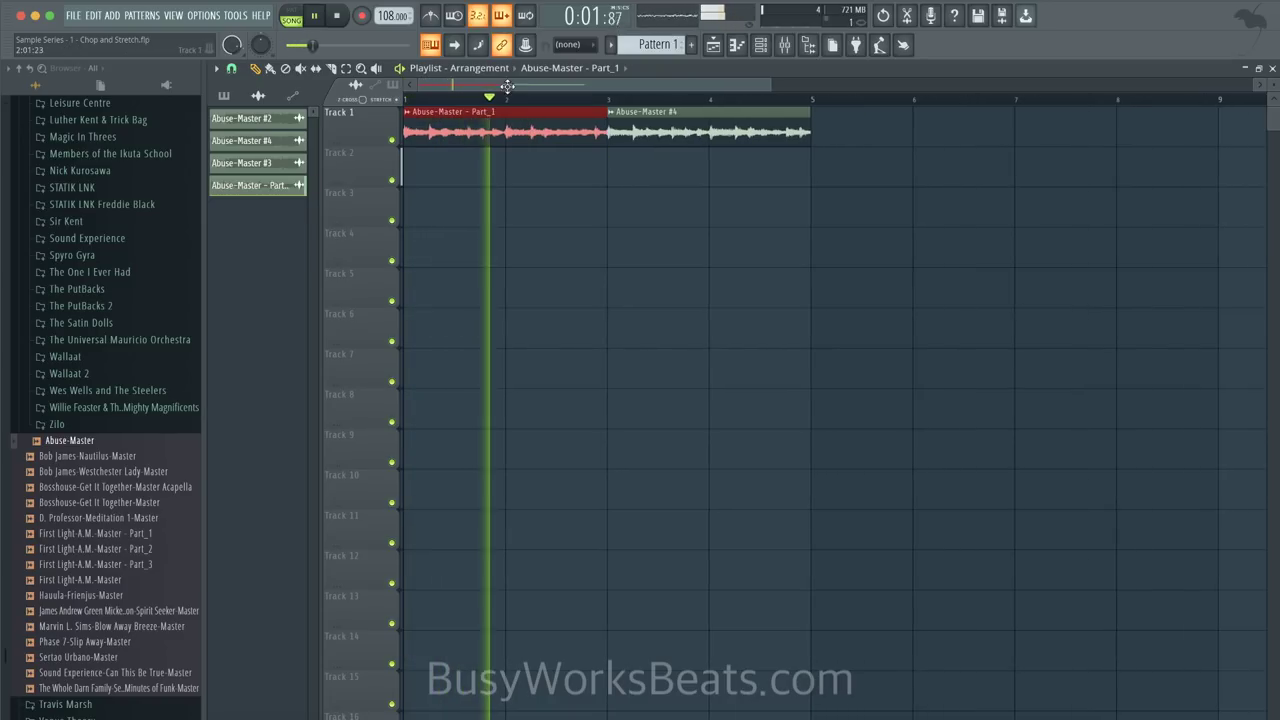
left_click(406, 111)
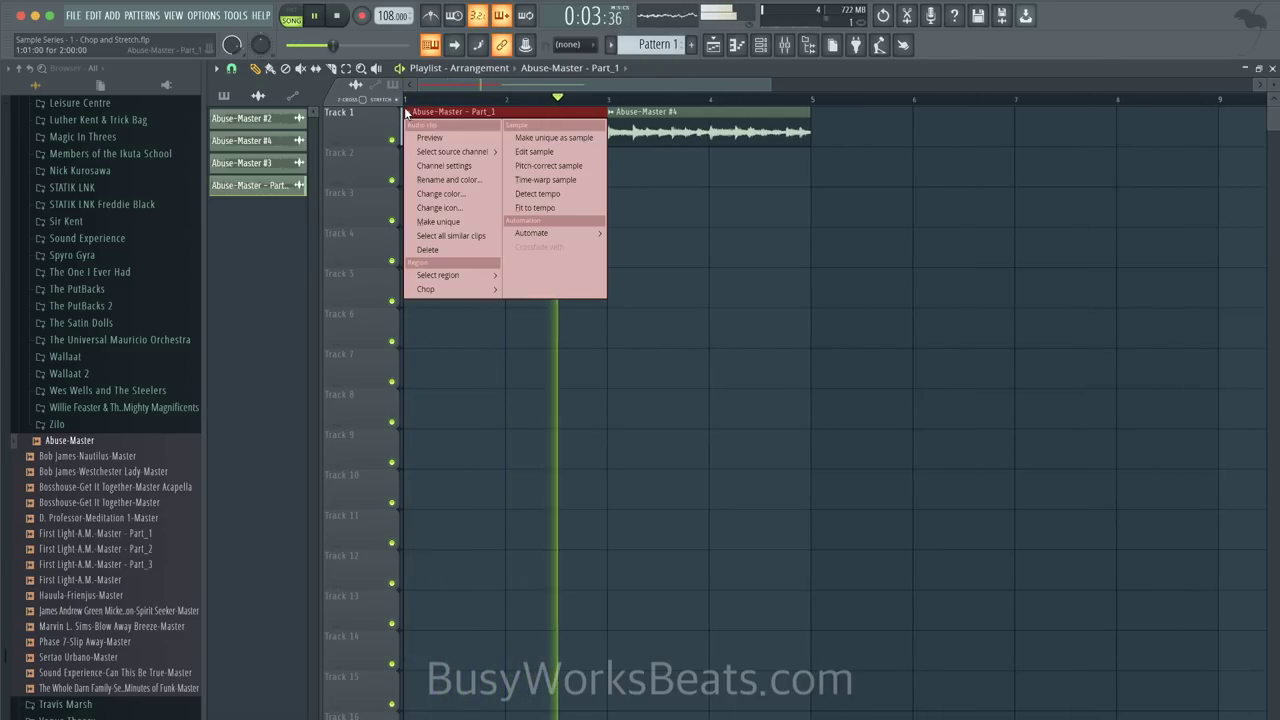
left_click(440, 167)
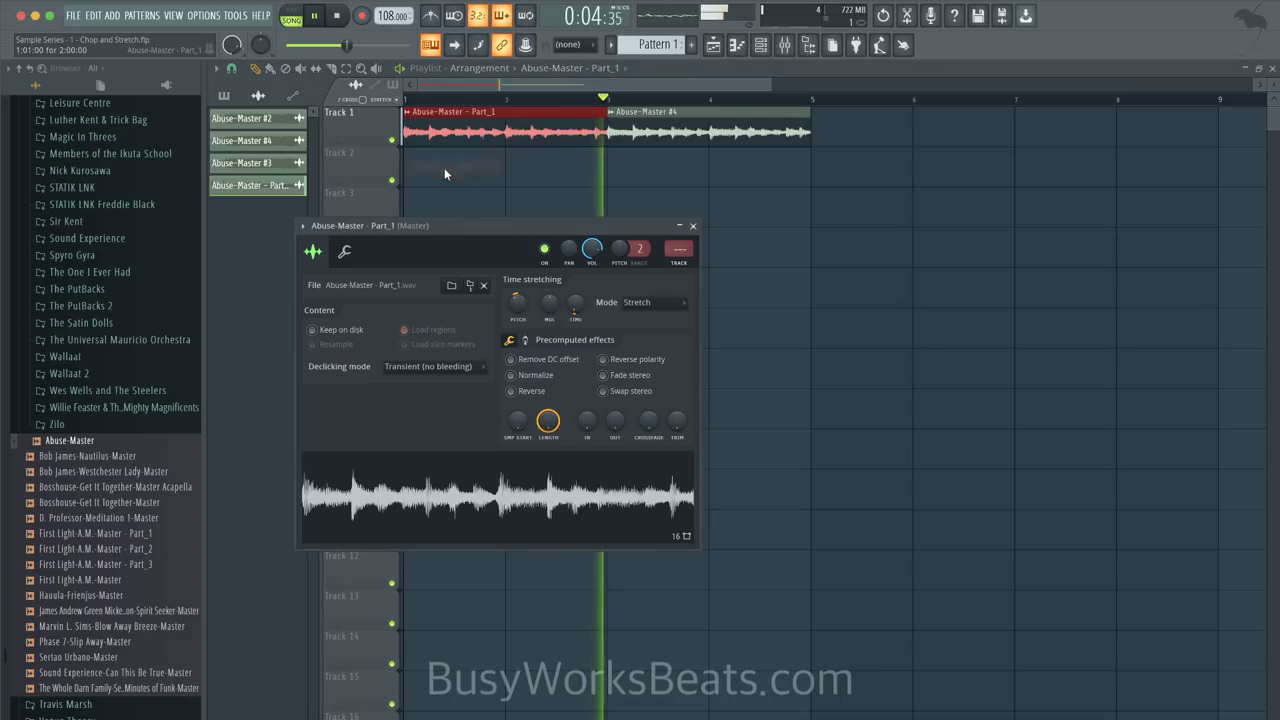
left_click(693, 227)
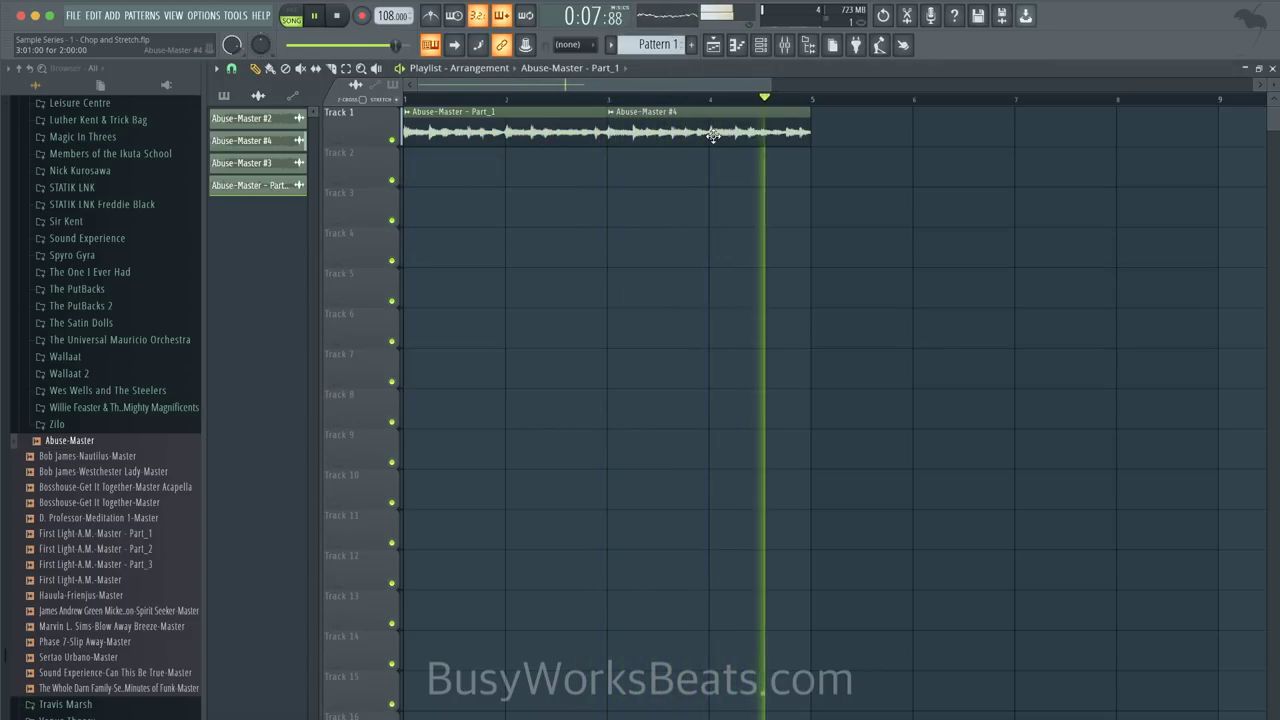
key("space")
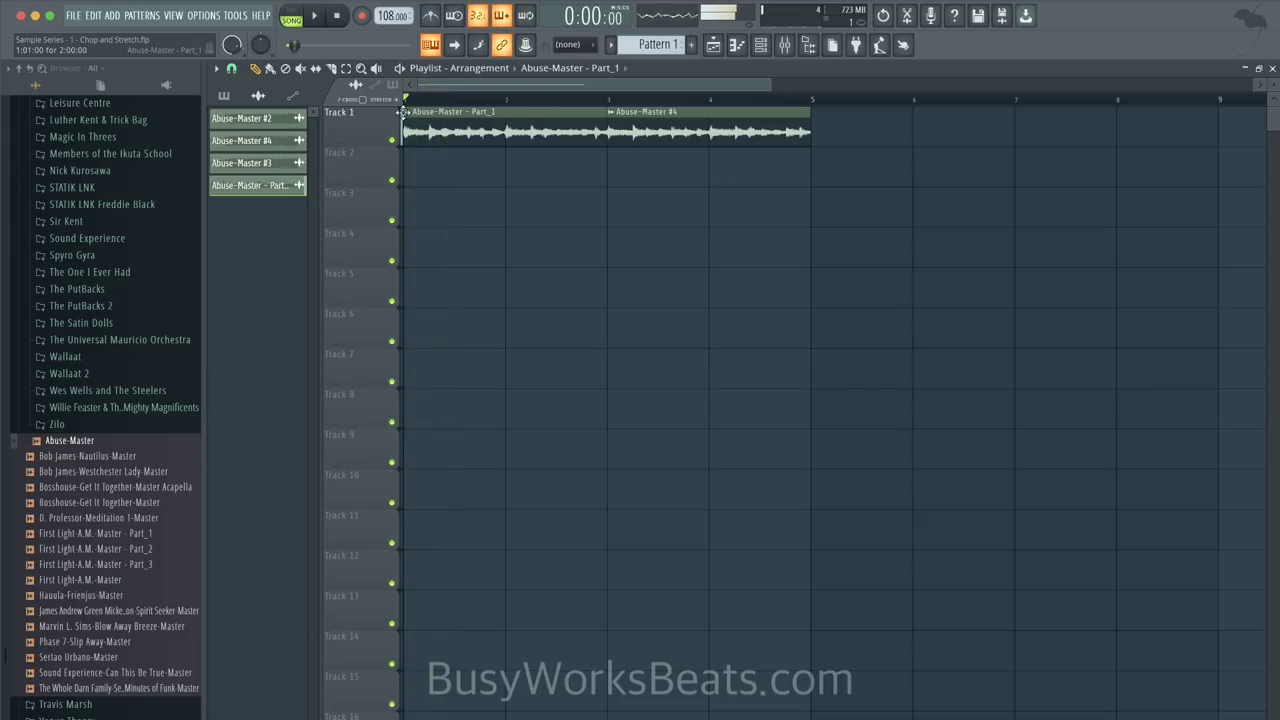
- Set the playlist snap to 1/2 beat and select the second phrase on Track 1
left_click(231, 68)
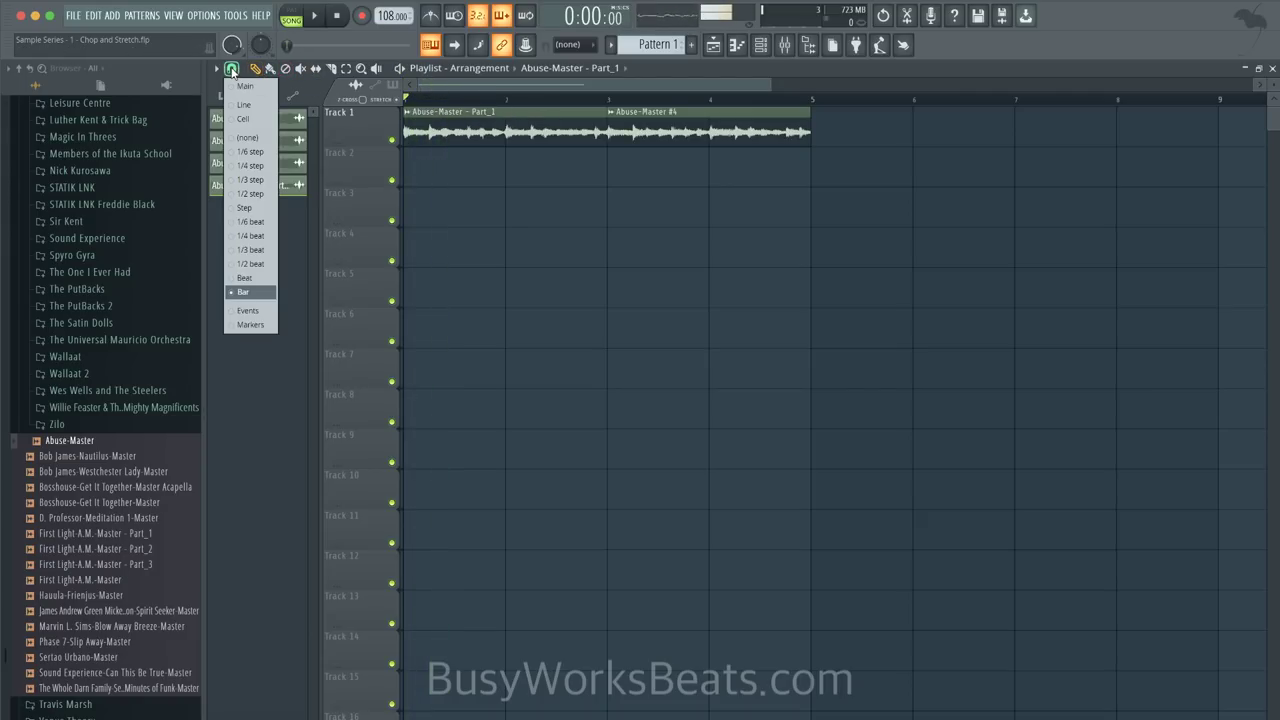
left_click(261, 263)
scroll(622, 125, "up", 1)
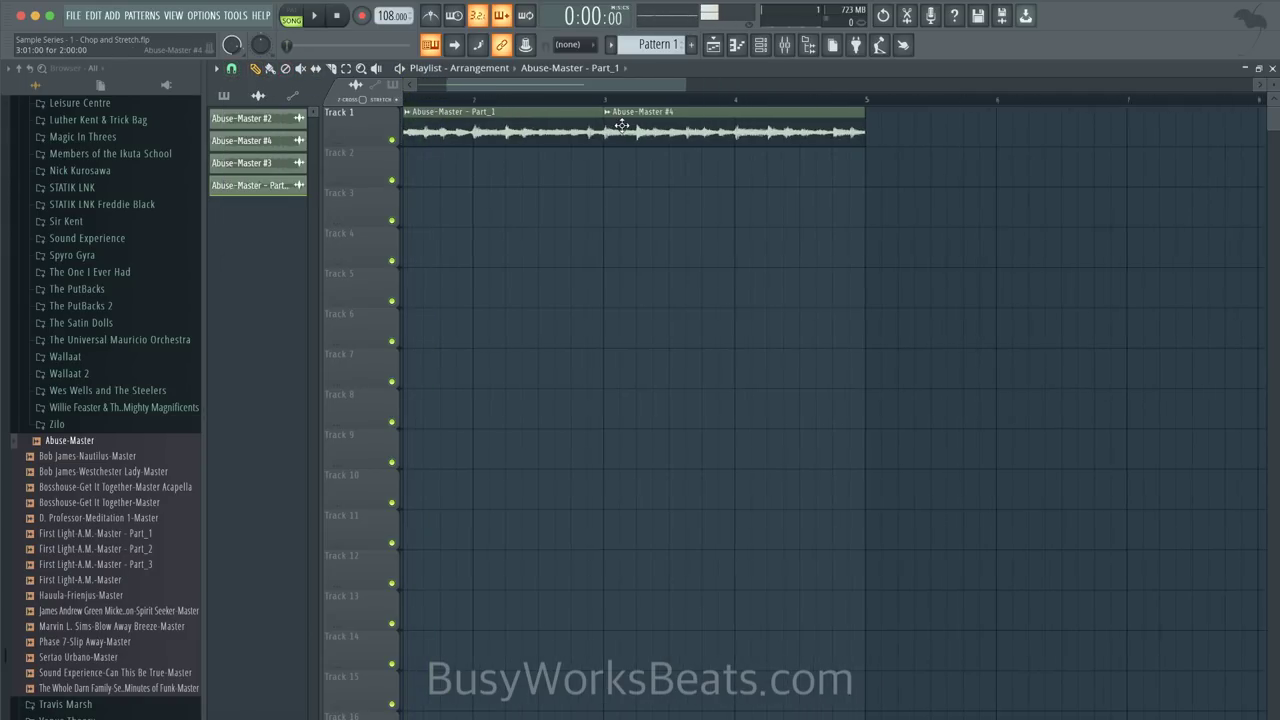
scroll(622, 125, "up", 1)
scroll(743, 223, "down", 2)
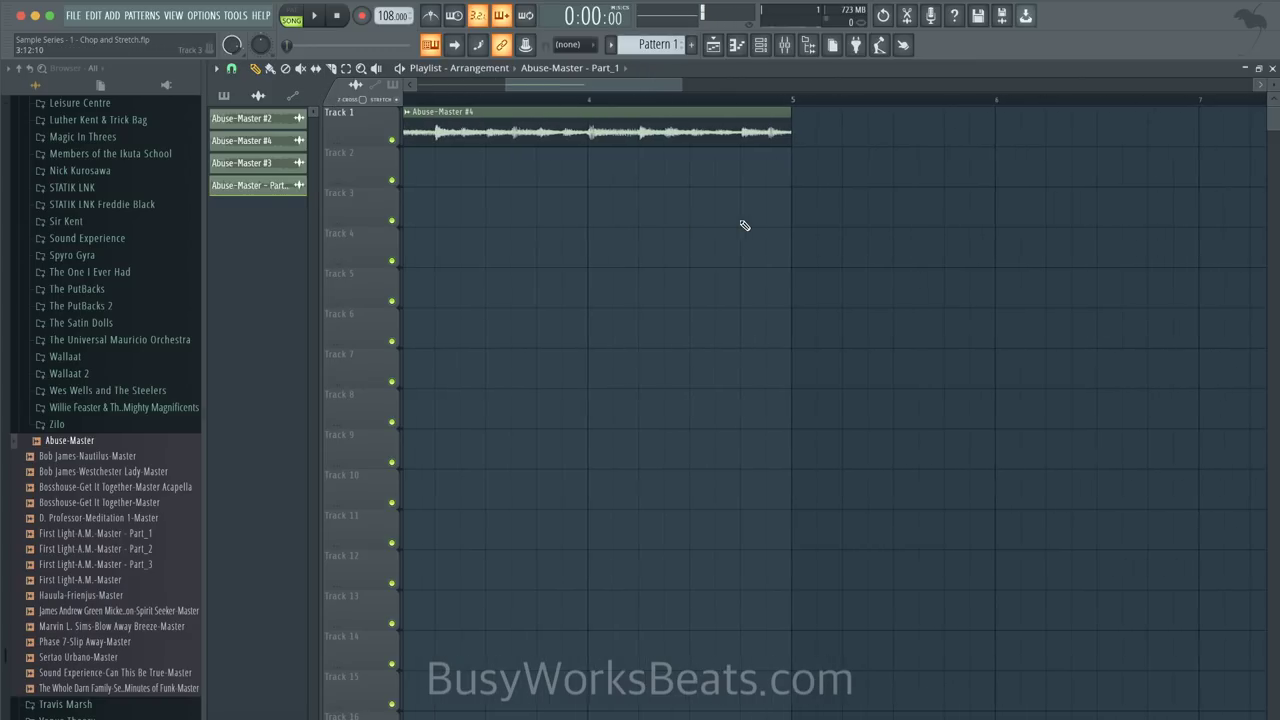
left_click(501, 140, "ctrl")
- Move the first phrase from Track 1 down to Track 3, keeping its position in time
scroll(542, 141, "left", 2)
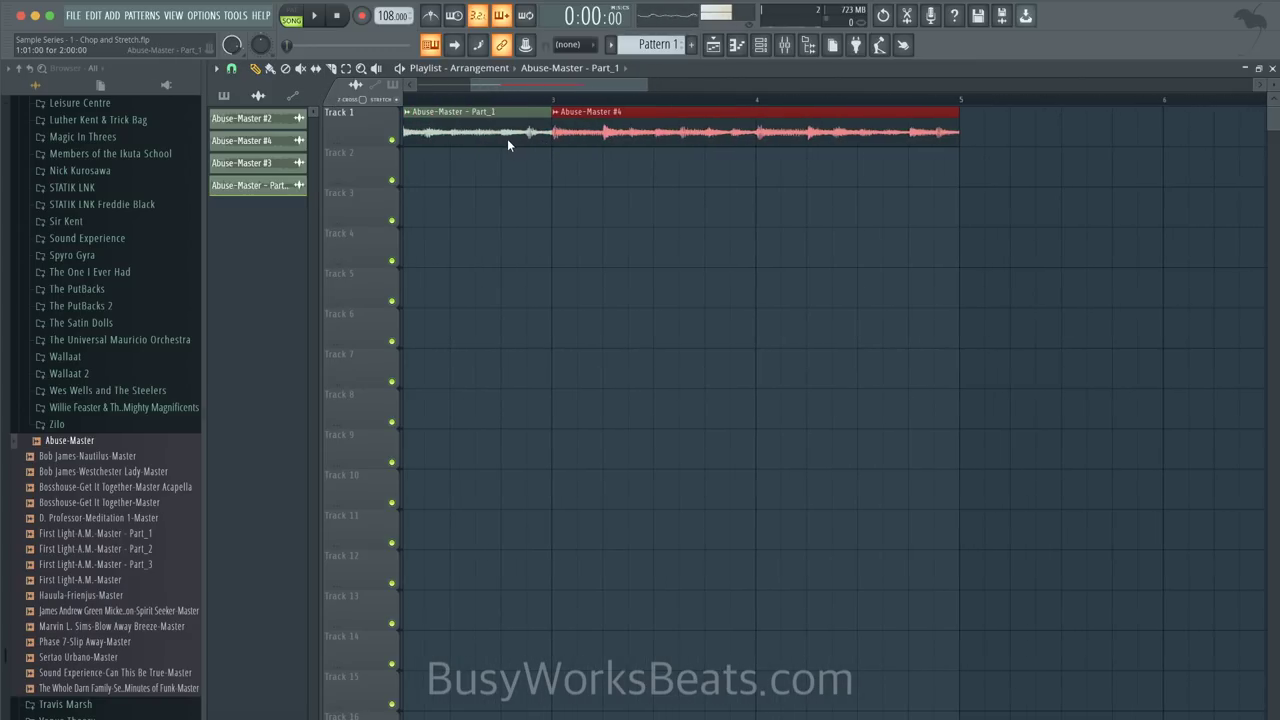
left_click(506, 130)
left_click_drag(506, 130, 495, 214)
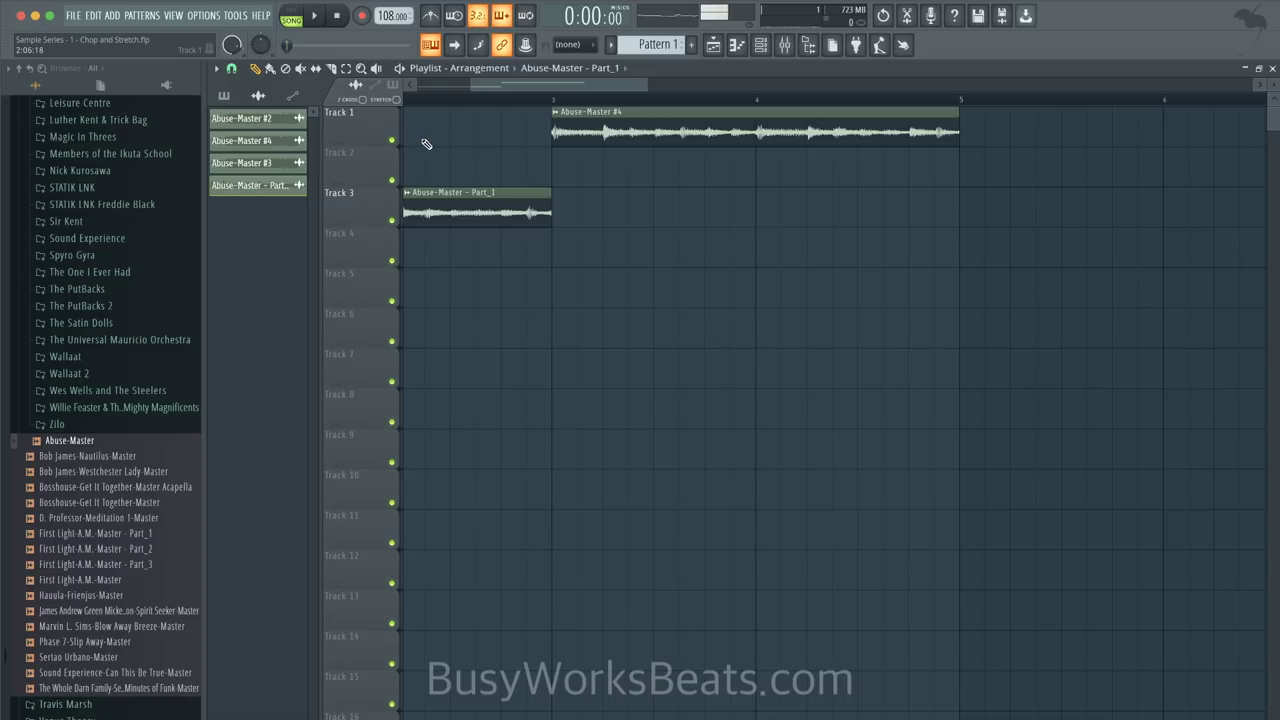
left_click_drag(527, 86, 525, 86)
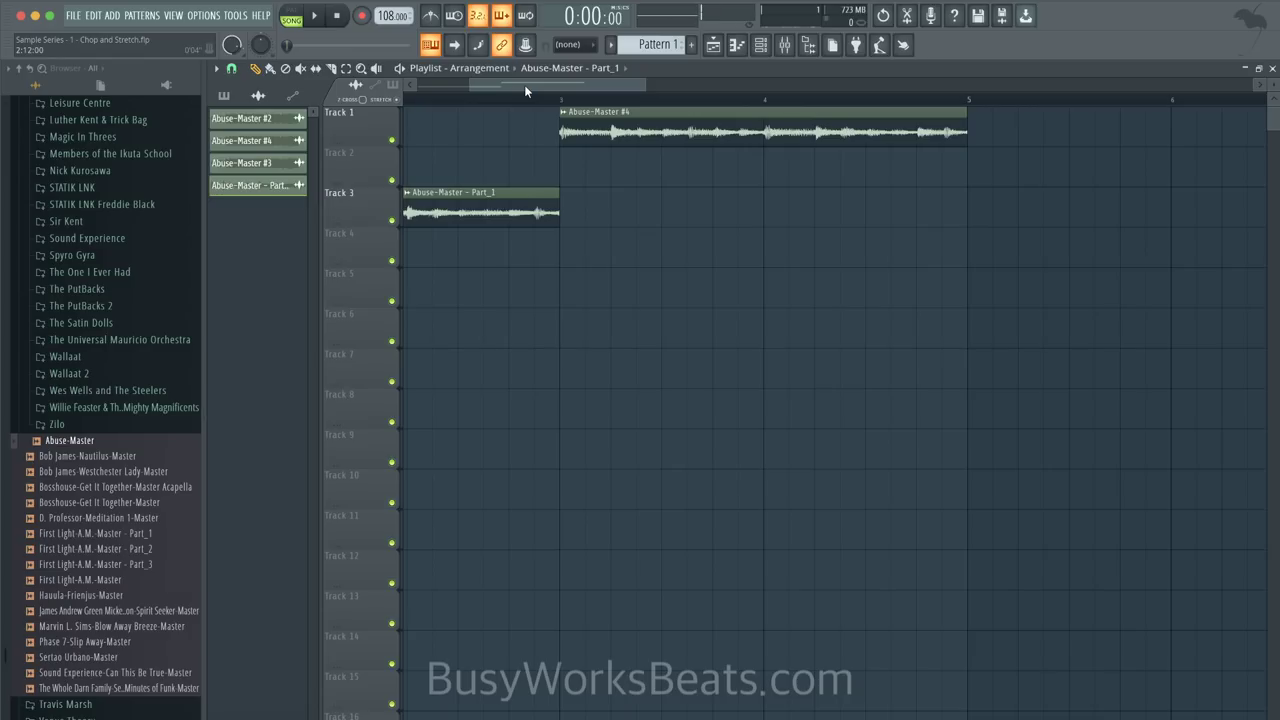
mouse_move(567, 212)
left_mouse_down()
mouse_move(824, 196)
mouse_move(523, 203)
mouse_move(1220, 274)
mouse_move(1208, 331)
mouse_move(551, 344)
left_mouse_up()
mouse_move(558, 203)
left_mouse_down()
mouse_move(636, 203)
mouse_move(554, 203)
left_mouse_up()
left_click_drag(966, 133, 924, 135)
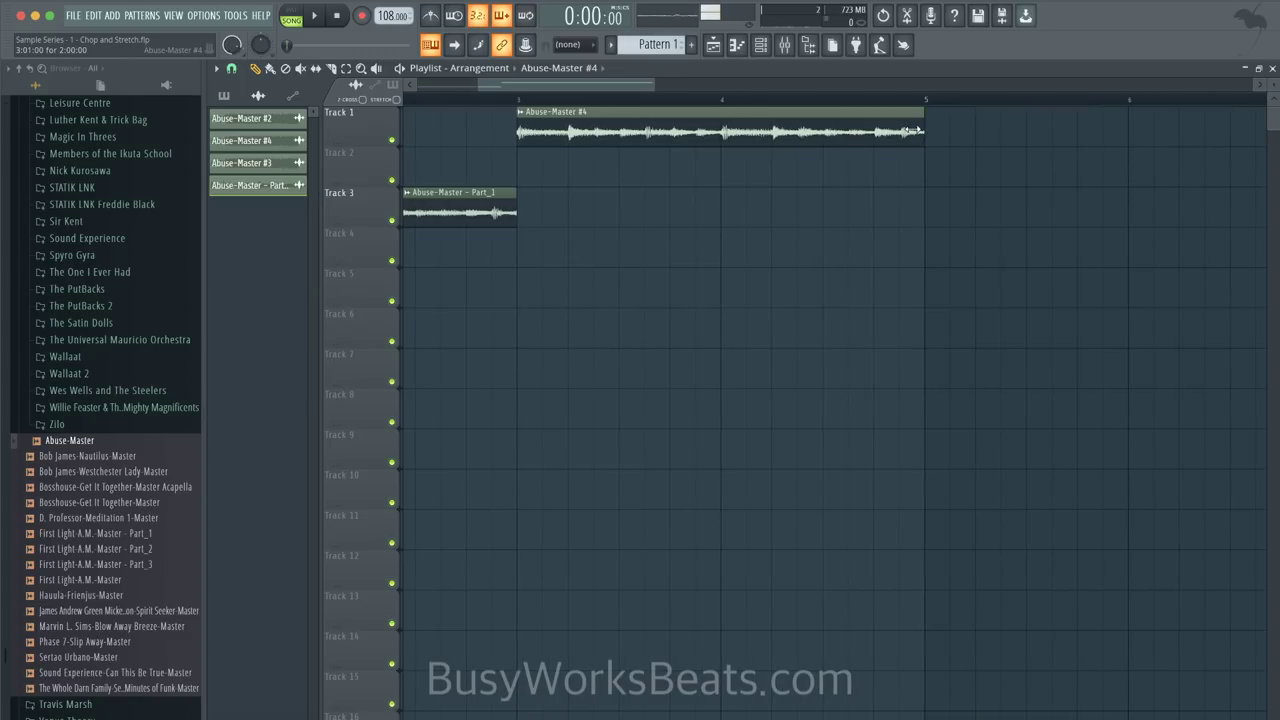
- Audition the second phrase on Track 1 from bar 3 and slice it at beat 4 of bar 3 and half a beat before
left_click(517, 99)
left_click(318, 68)
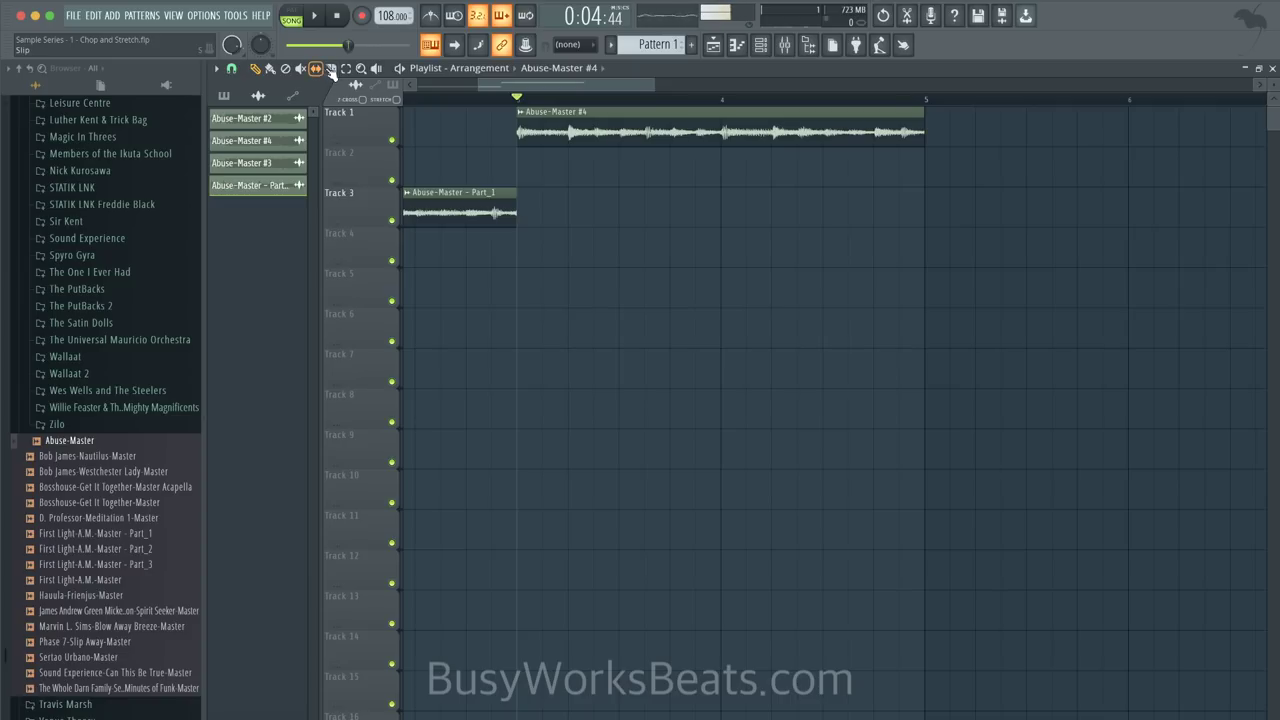
key("space")
key("space")
key("space")
left_click_drag(647, 128, 647, 178)
key("space")
- Set the playlist snap to Beat and mark bars 3 to 5 as the time selection over the second phrase
left_click(232, 68)
left_click(247, 276)
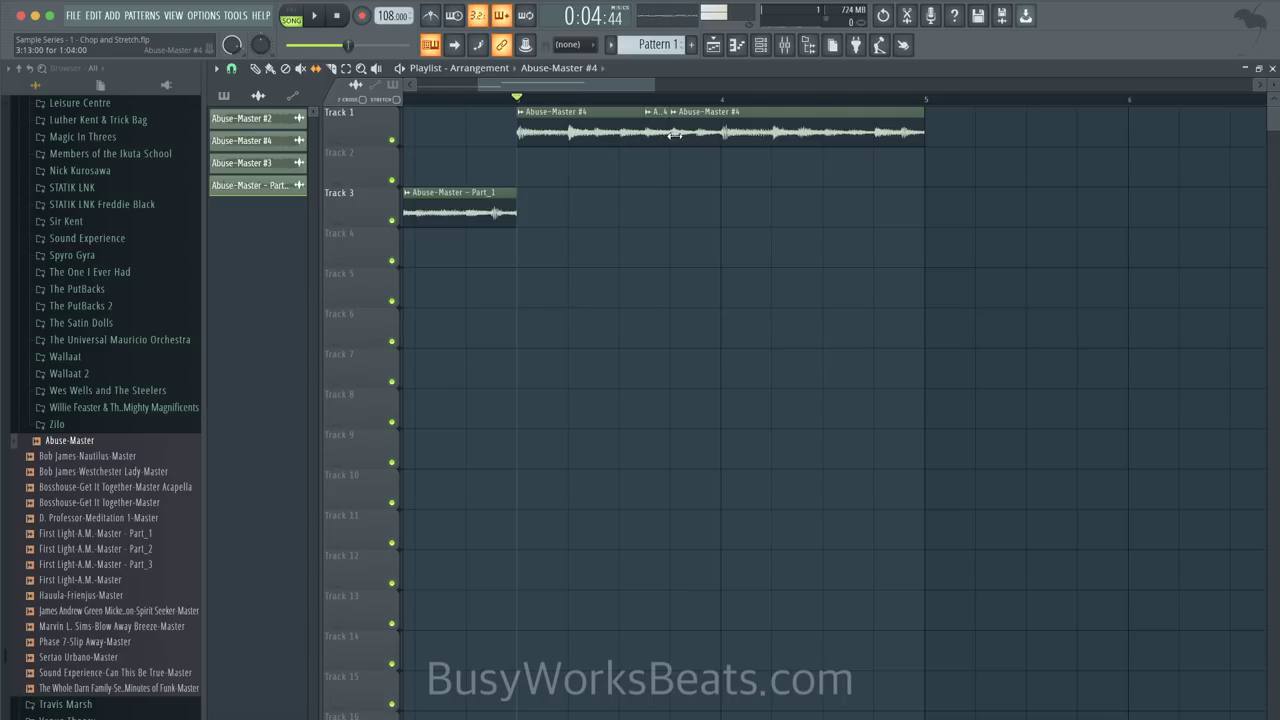
left_click_drag(516, 99, 938, 99)
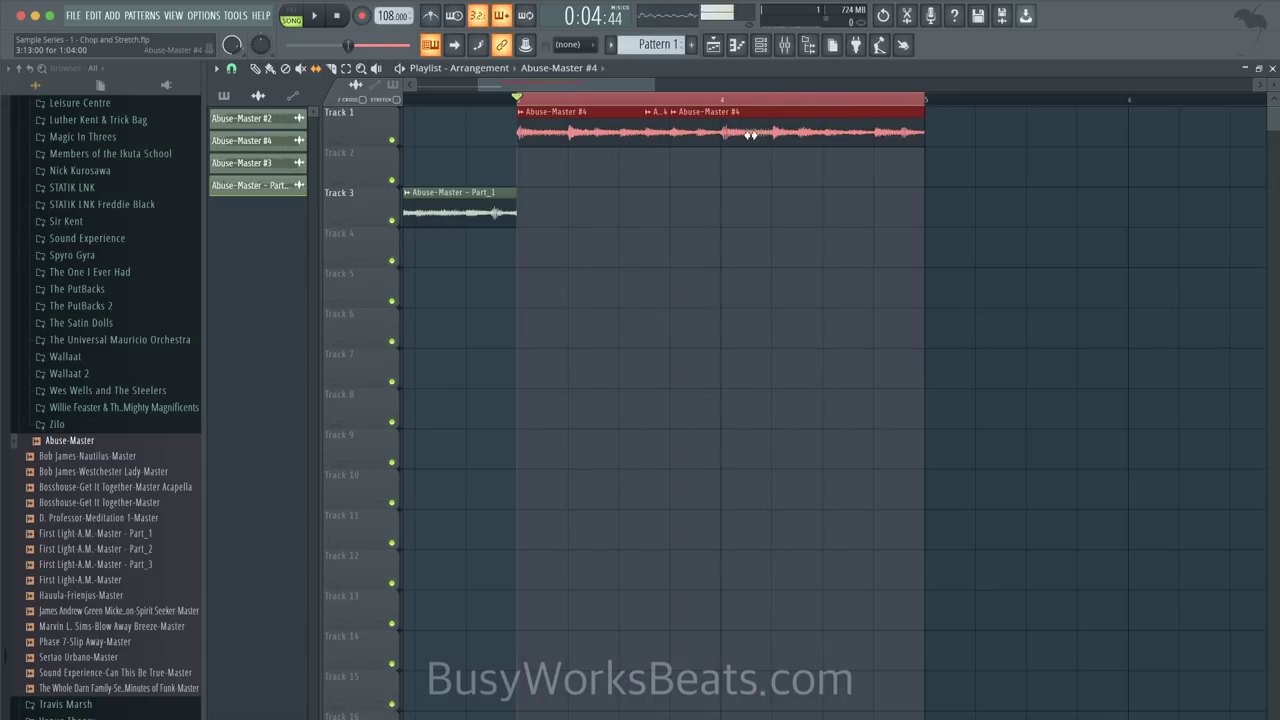
- Deselect all clips, audition the second phrase on Track 1 from bar 3 and slice it at beats 2 and 3 of bar 4
key("ctrl+d")
key("space")
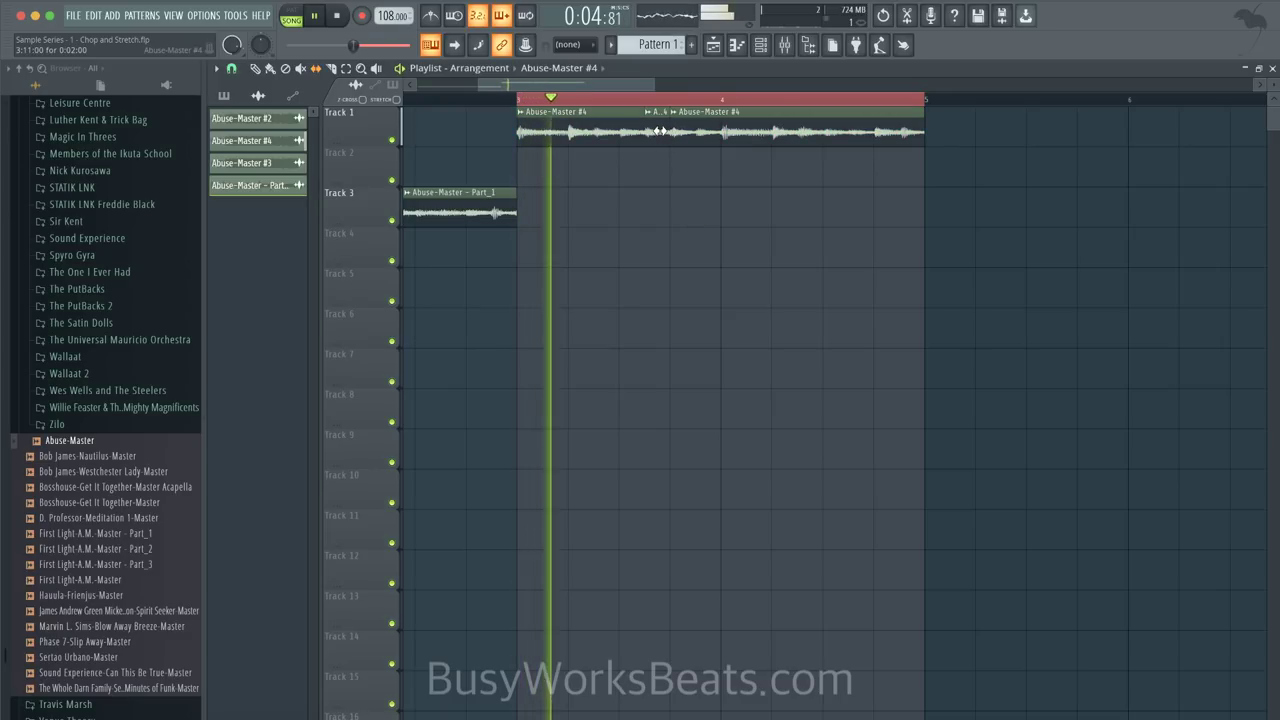
key("space")
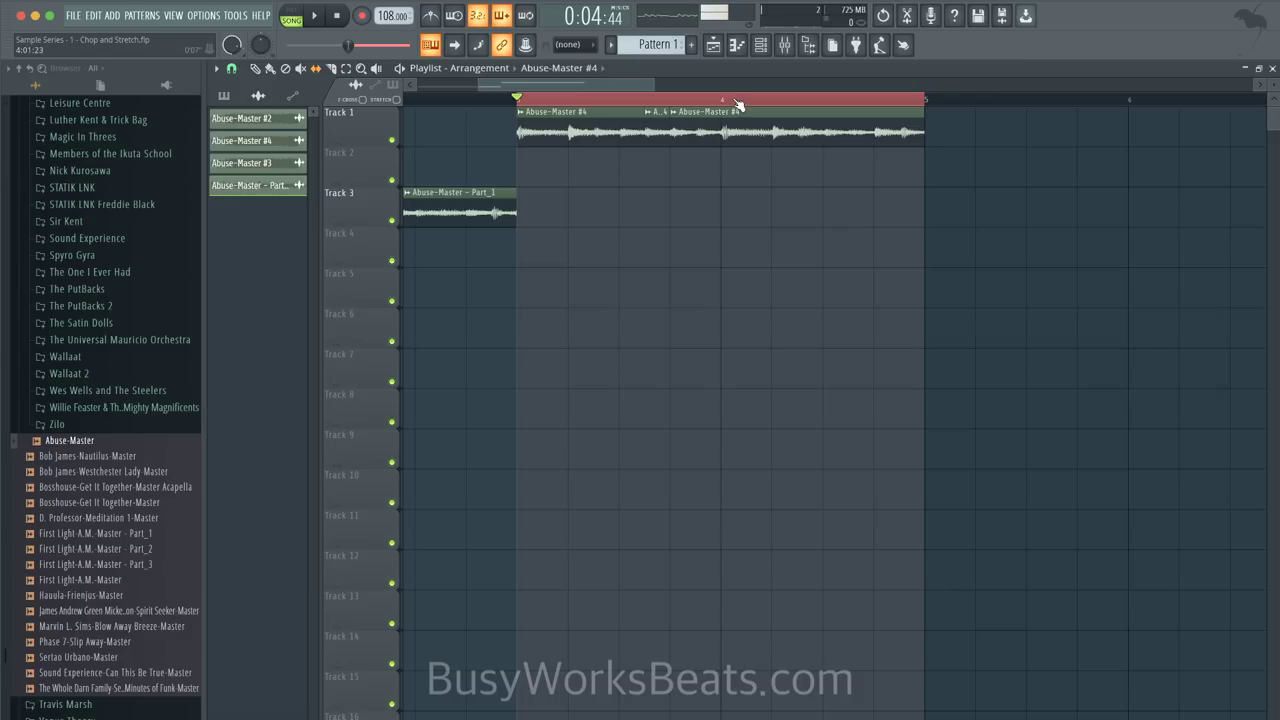
left_click(655, 113)
key("space")
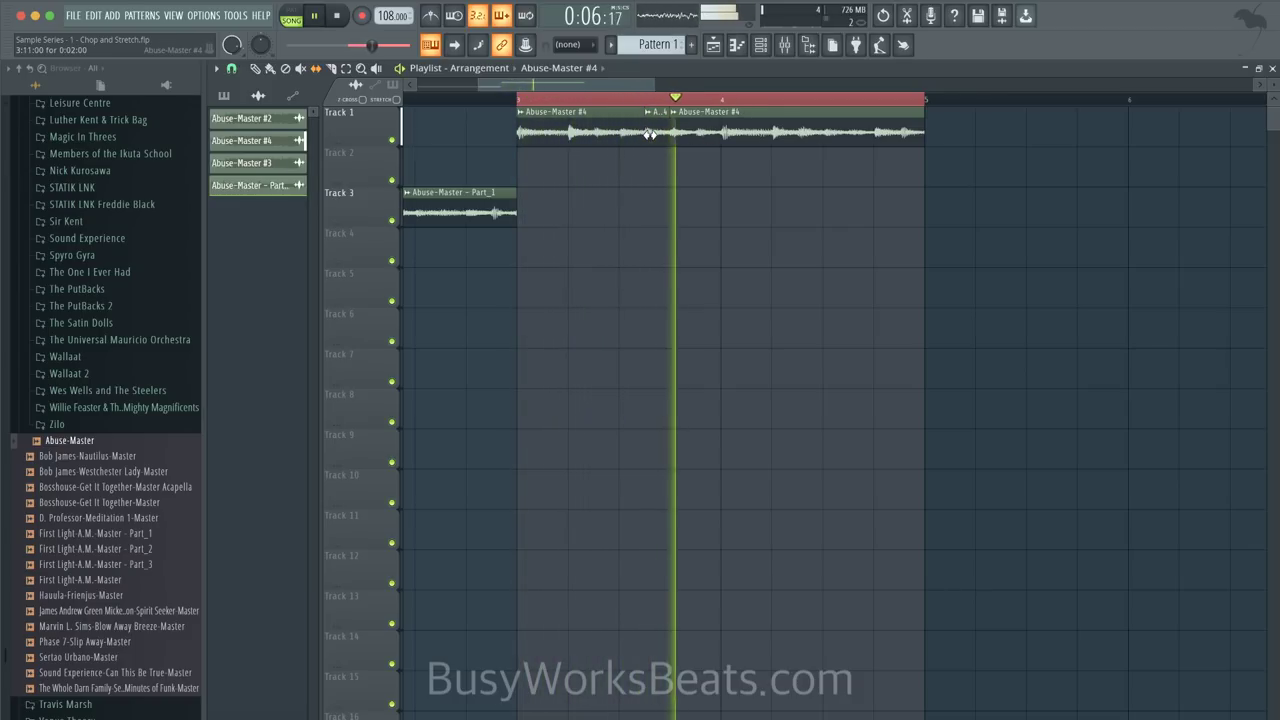
key("space")
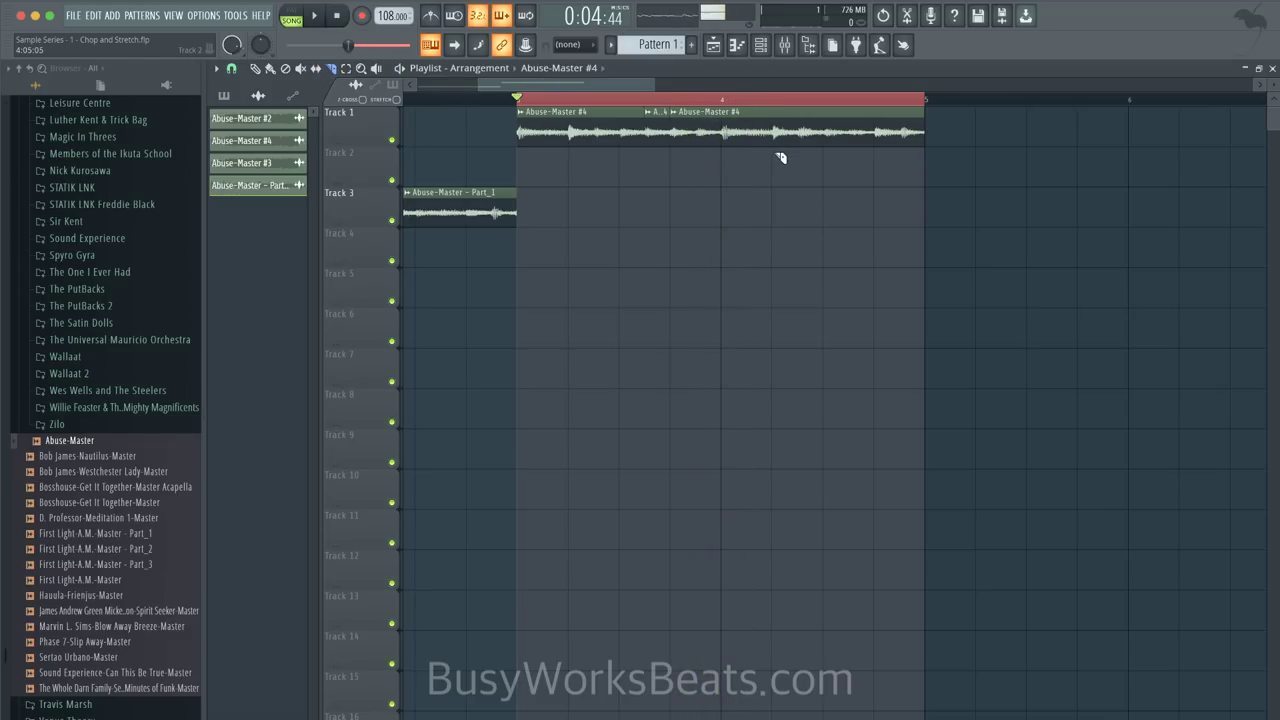
key("space")
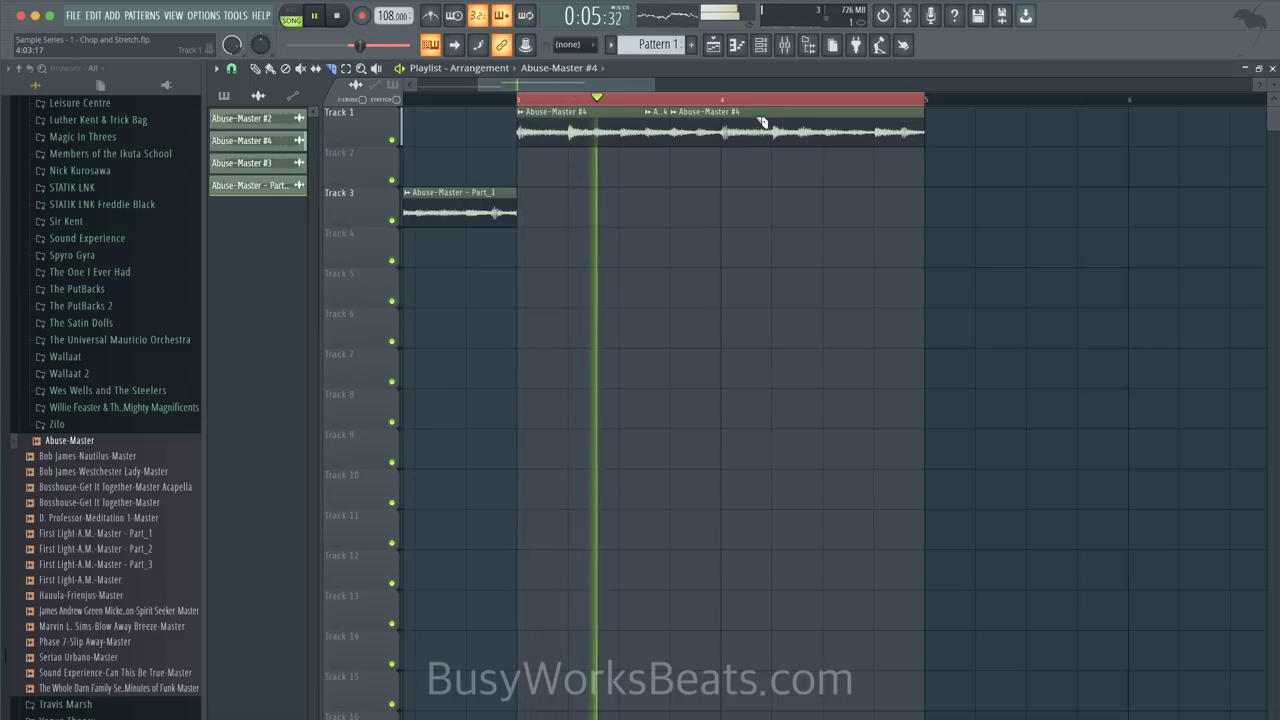
key("space")
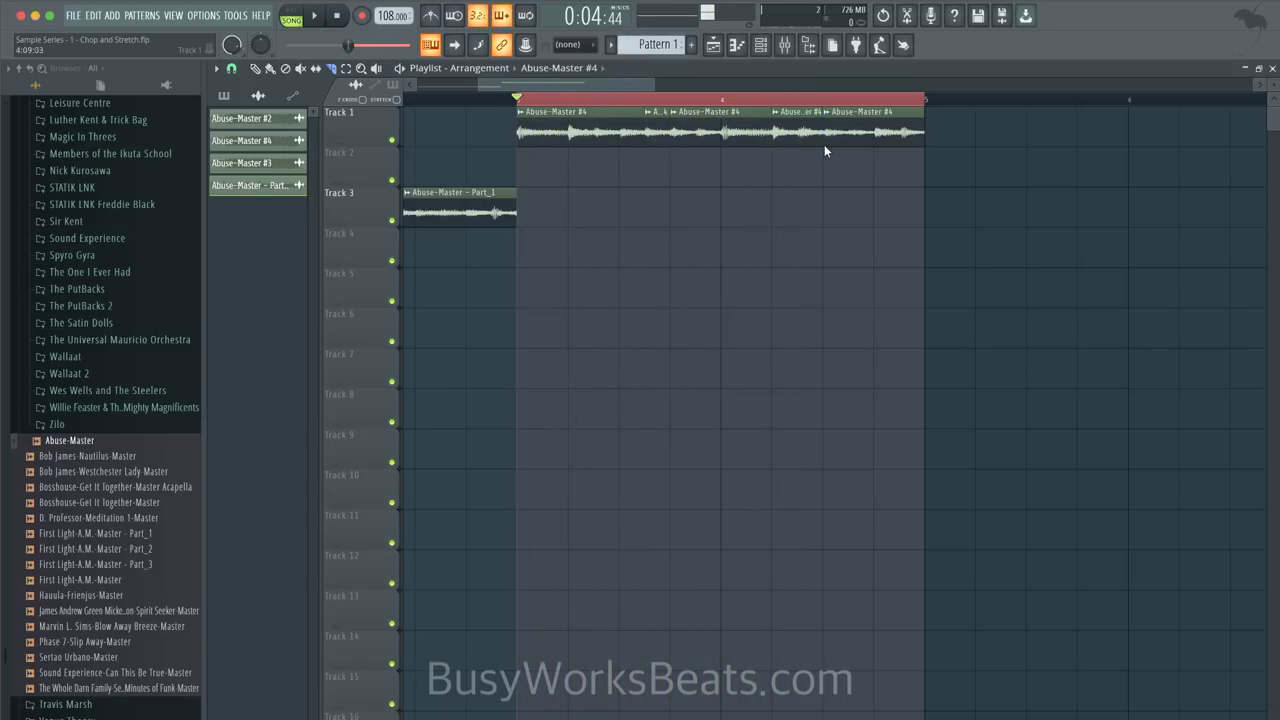
- Slice Track 1 at beat 4 of bar 4 and half a beat after it with 1/2 beat snap, and return the snap to Beat
left_click(231, 68)
left_click(250, 264)
left_click(232, 68)
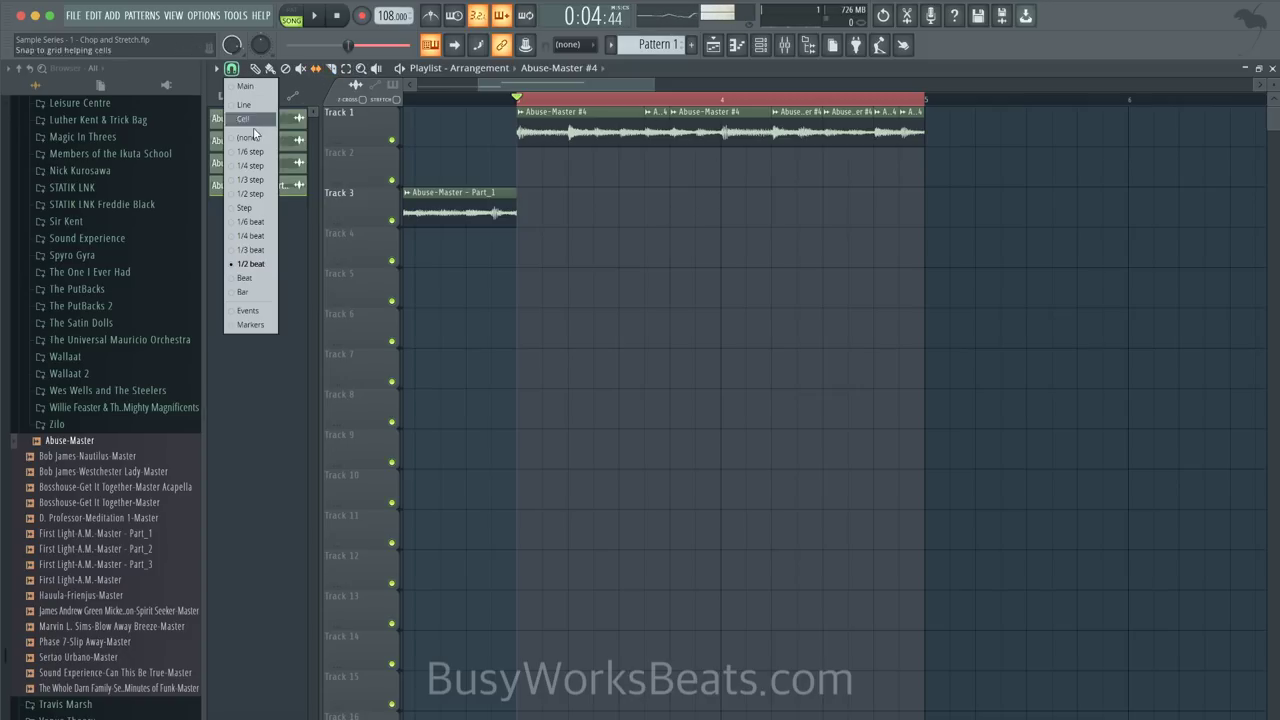
left_click(244, 277)
- Move the slice at beat 2 of bar 4 and the half-beat slice at beat 4 down to Track 2, keeping their timing
left_click(800, 128)
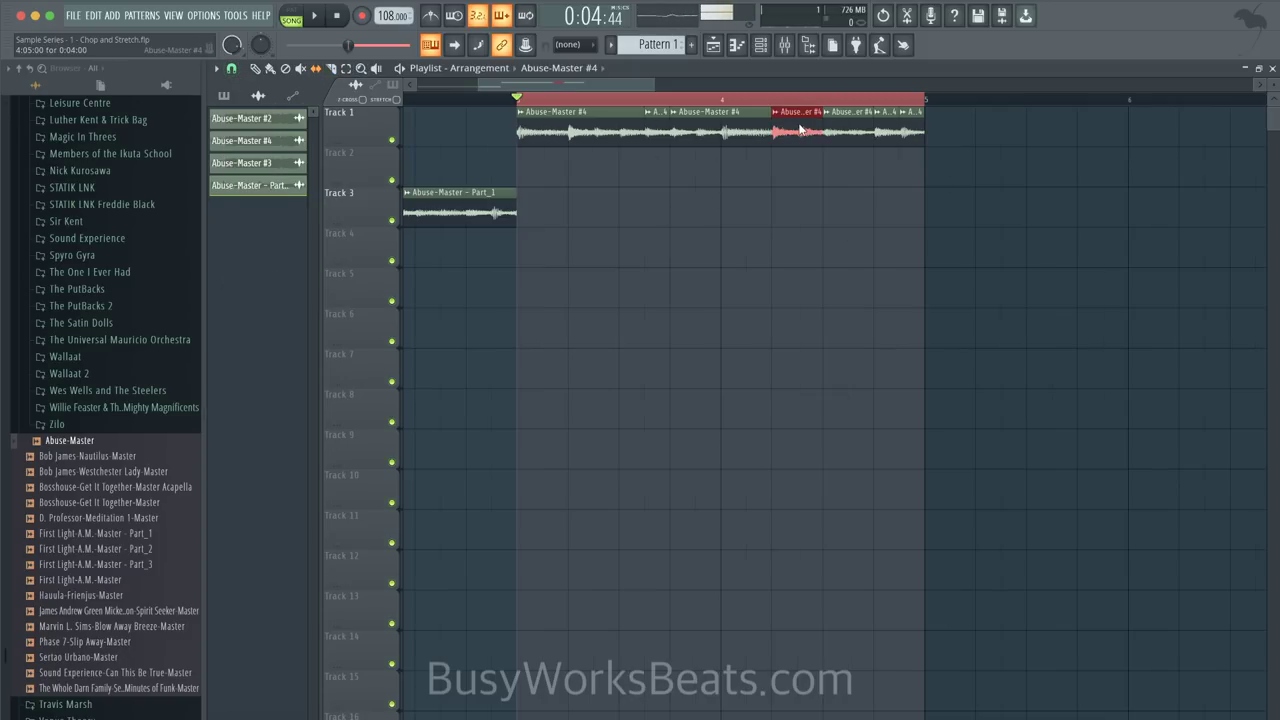
left_click(256, 70)
key("shift+Down")
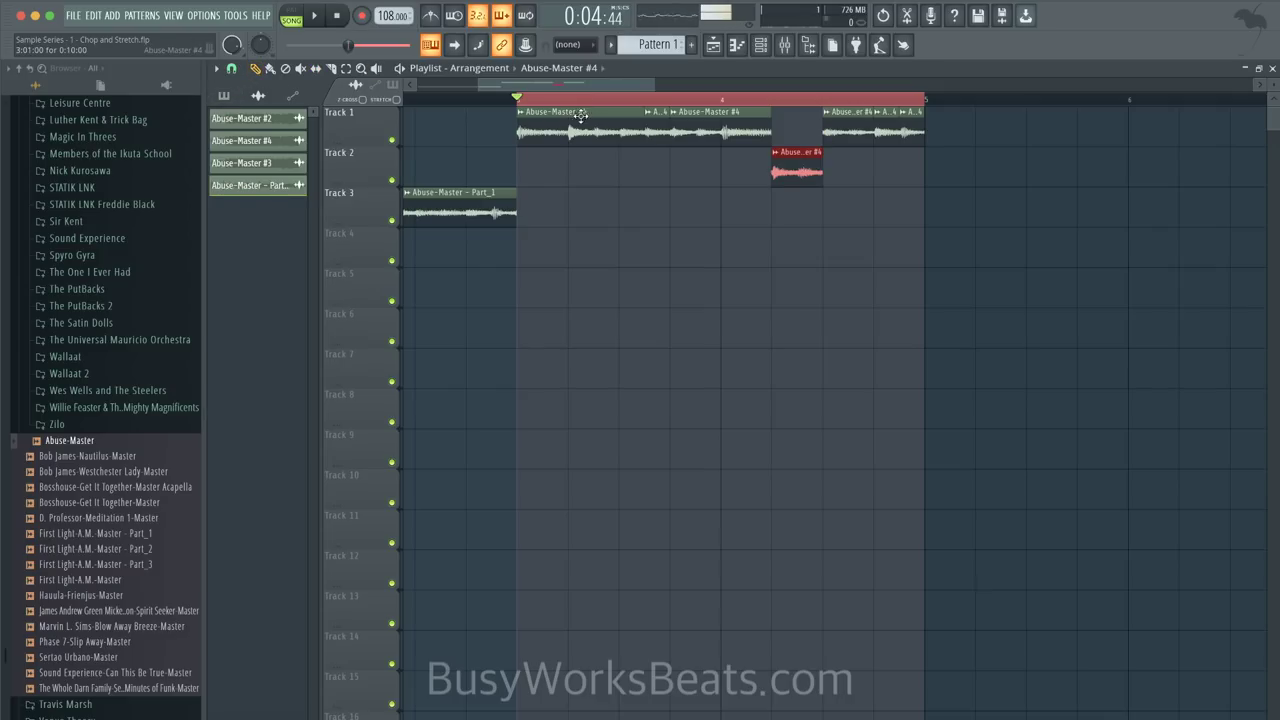
left_click(861, 128)
left_click(886, 131)
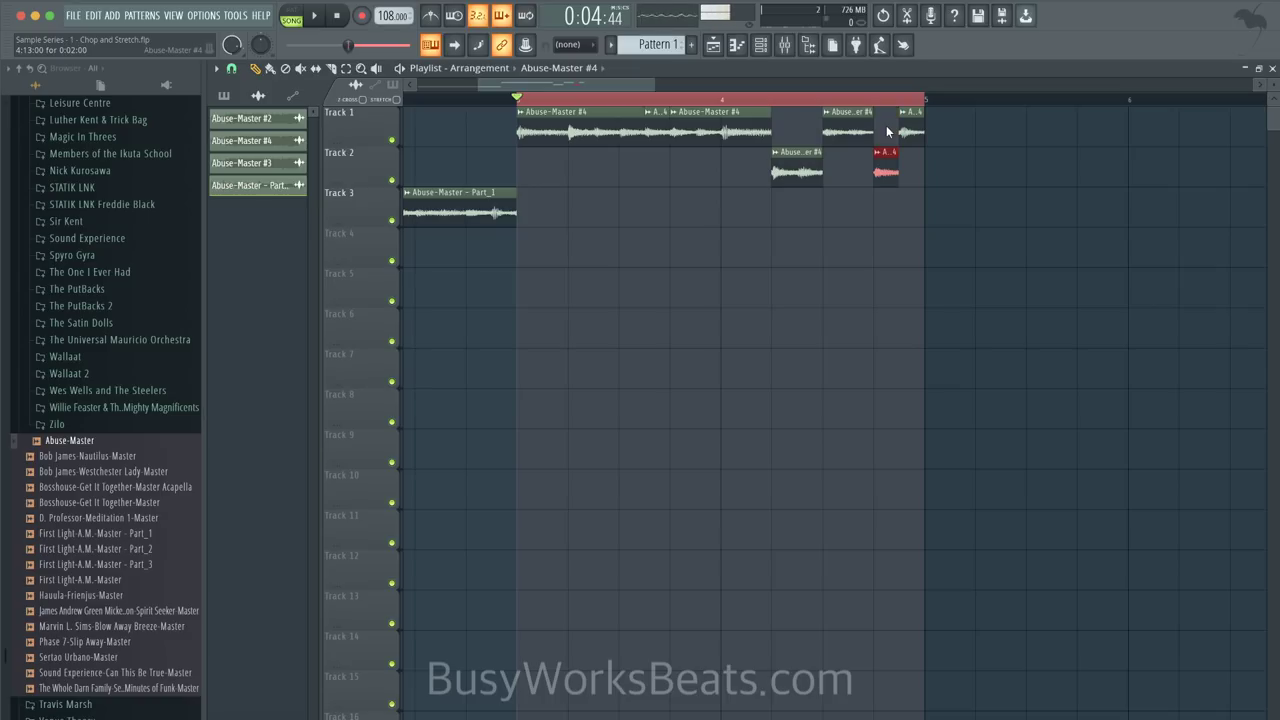
- Audition the chopped second phrase from bar 3, and loop bar 4 alone to hear the slices on Track 2
left_click(317, 68)
key("space")
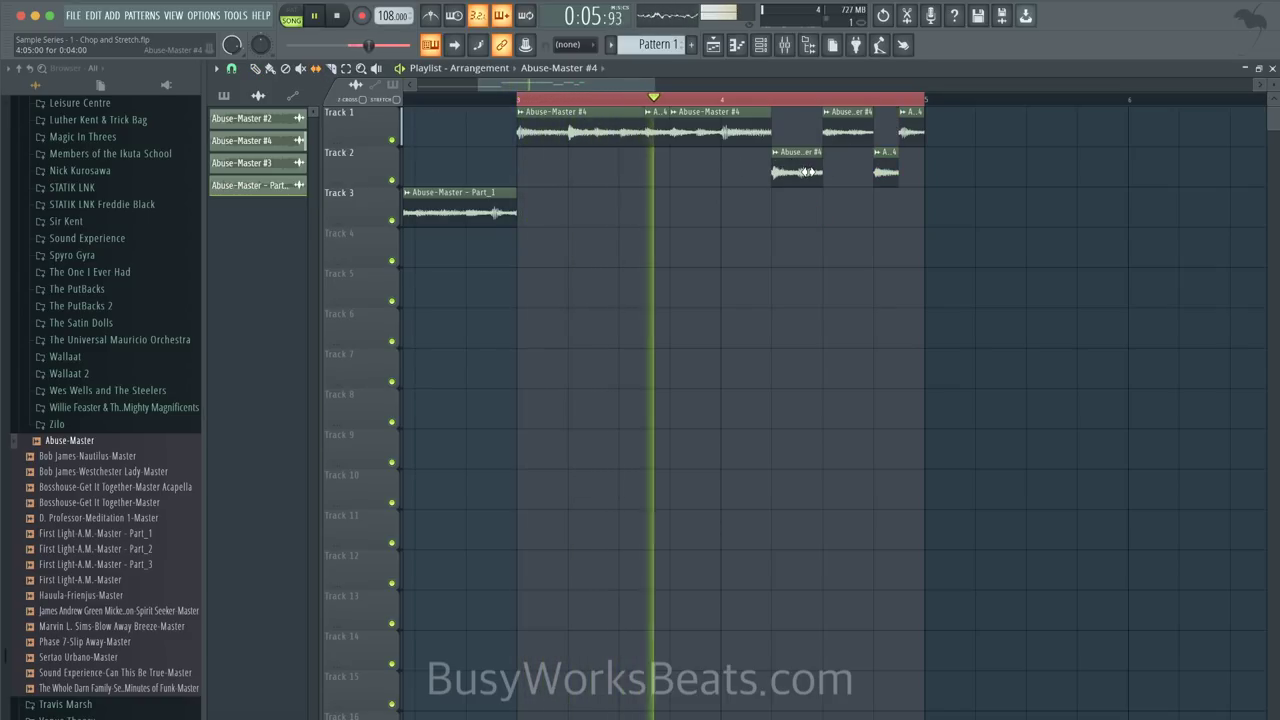
key("space")
key("space")
left_click_drag(722, 98, 924, 98)
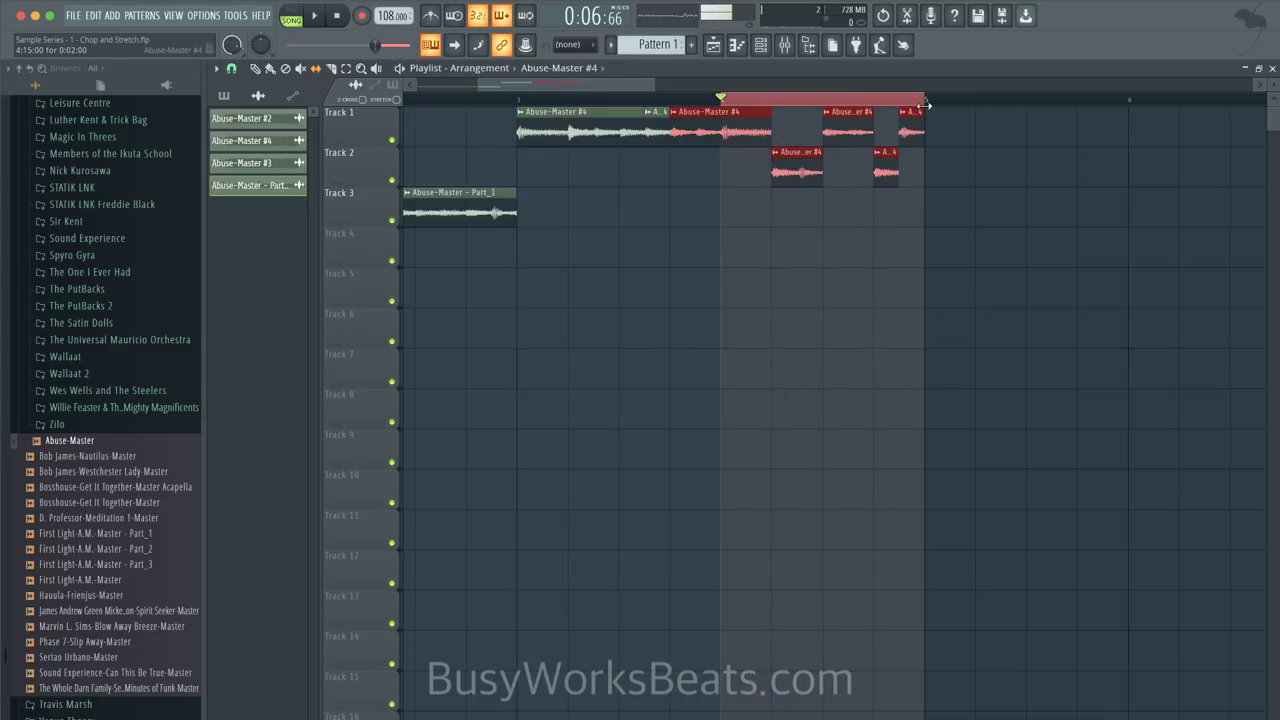
left_click(741, 208)
left_click_drag(797, 171, 743, 169)
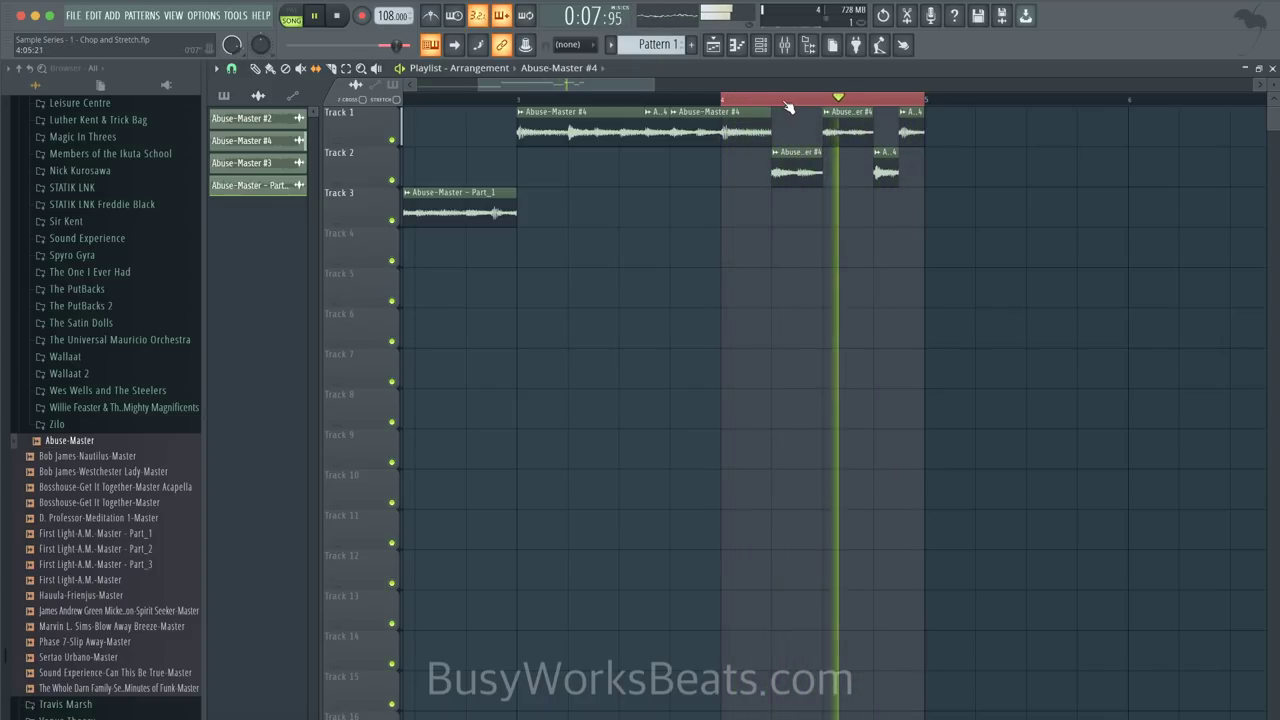
- Mark bars 3 to 5 as the time selection and select both slices on Track 2
left_click_drag(522, 102, 920, 104)
key("space")
left_click_drag(891, 172, 785, 177)
left_click(518, 104)
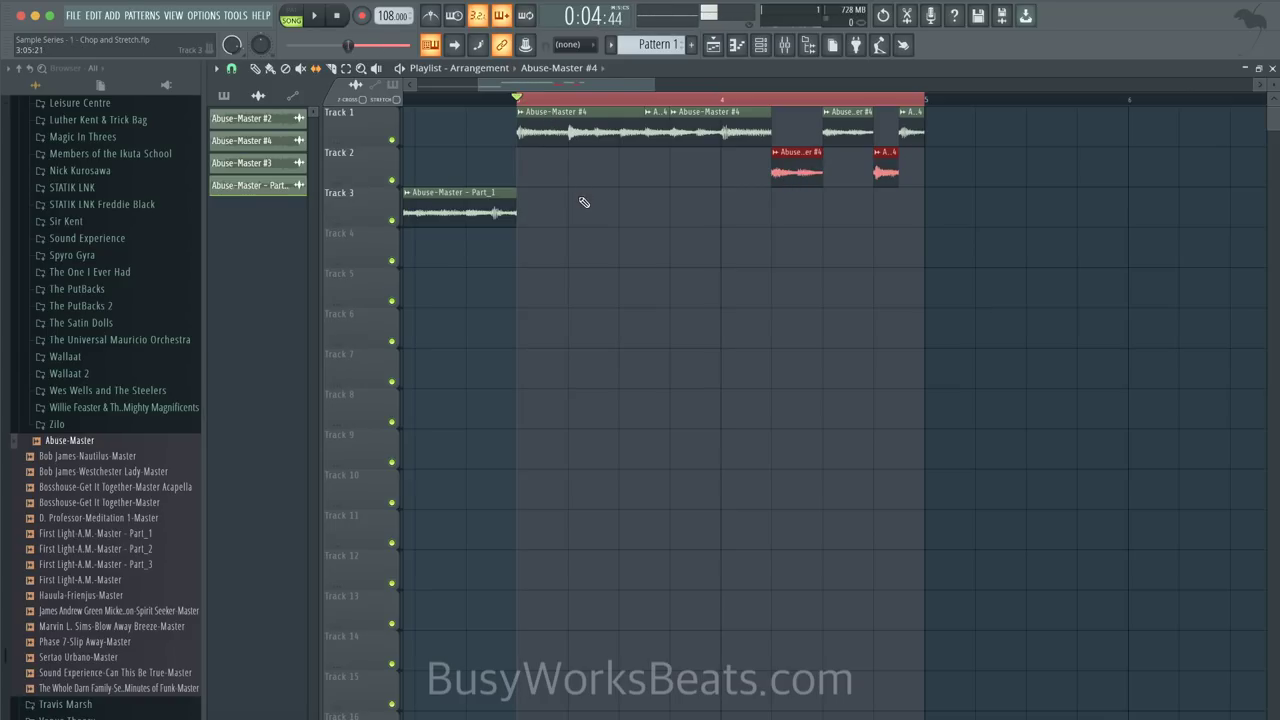
- Clear the time selection and play the arrangement from bar 1
right_click(596, 96)
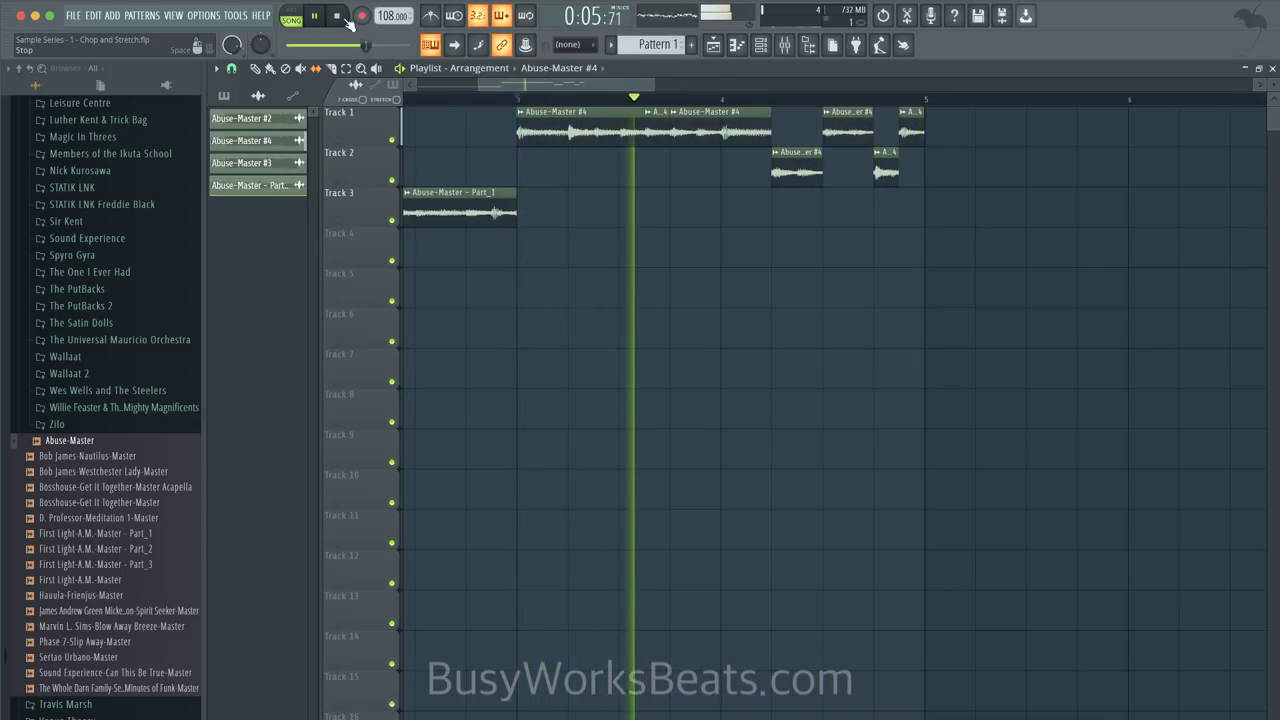
scroll(536, 193, "down", 3)
key("space")
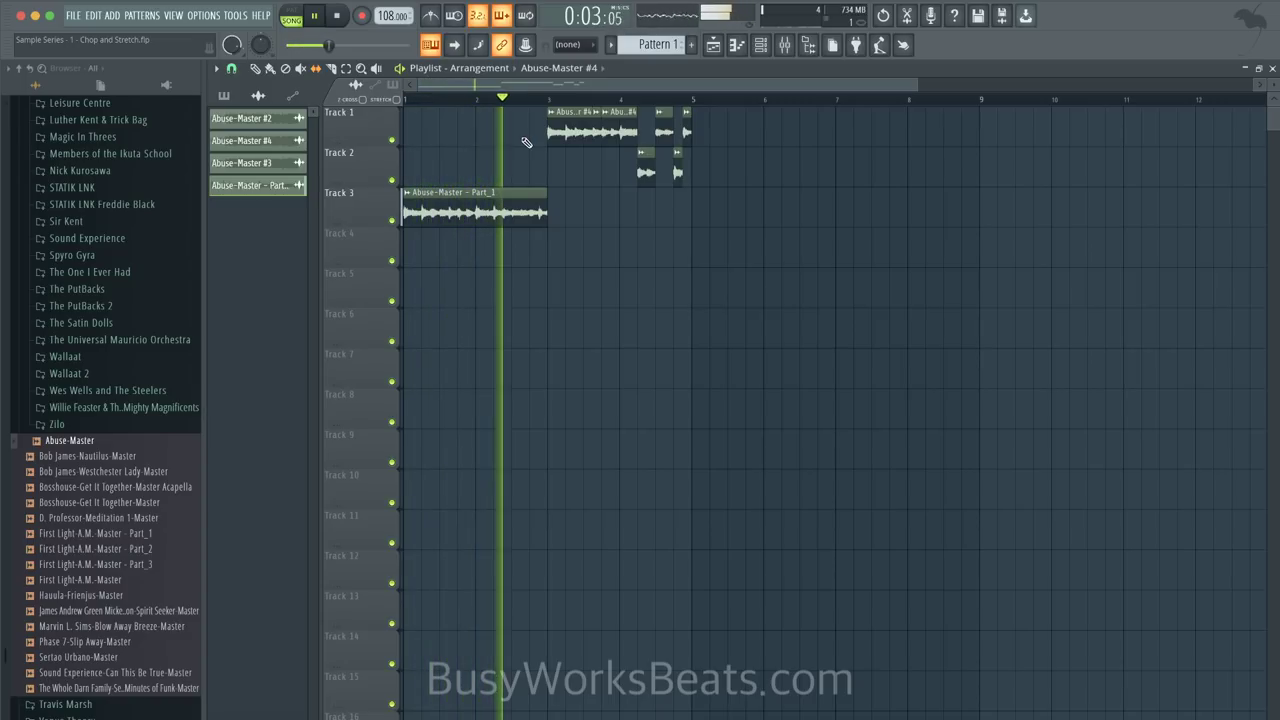
key("space")
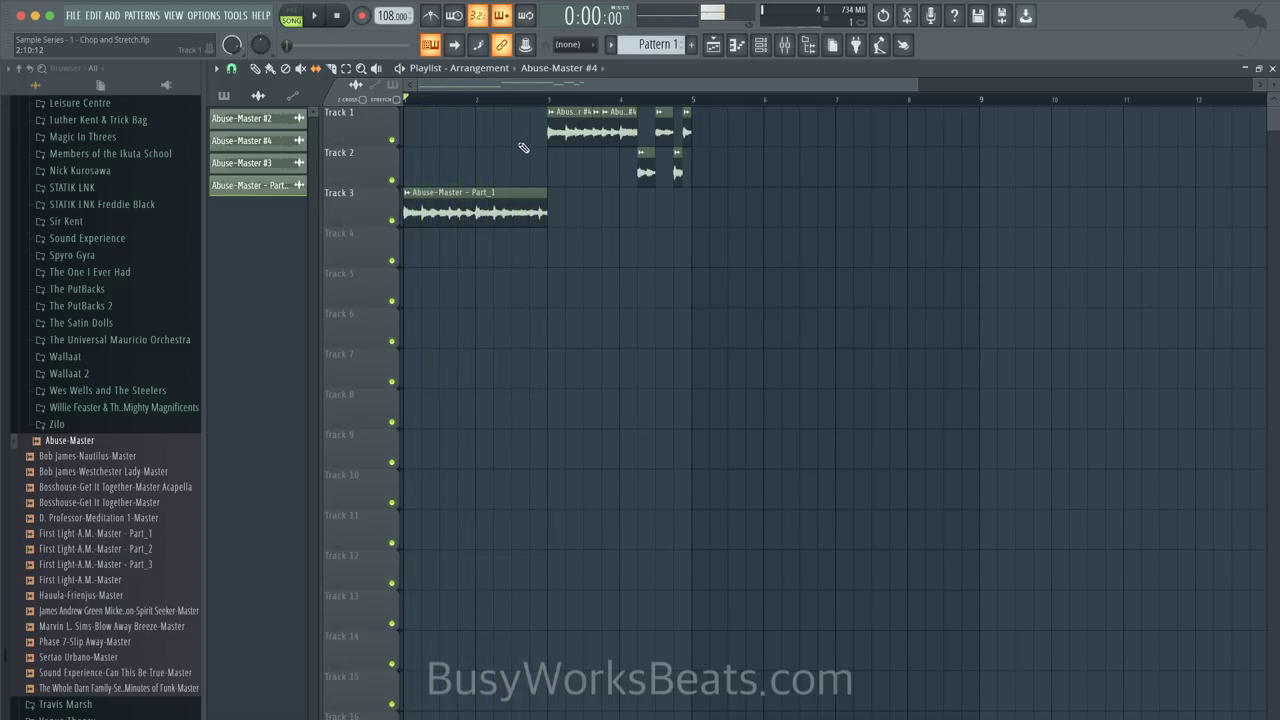
- Make the first slice on Track 2 a unique sample, saved as Abuse-Master - Part_2 in the Tracklib folder
scroll(641, 151, "up", 5)
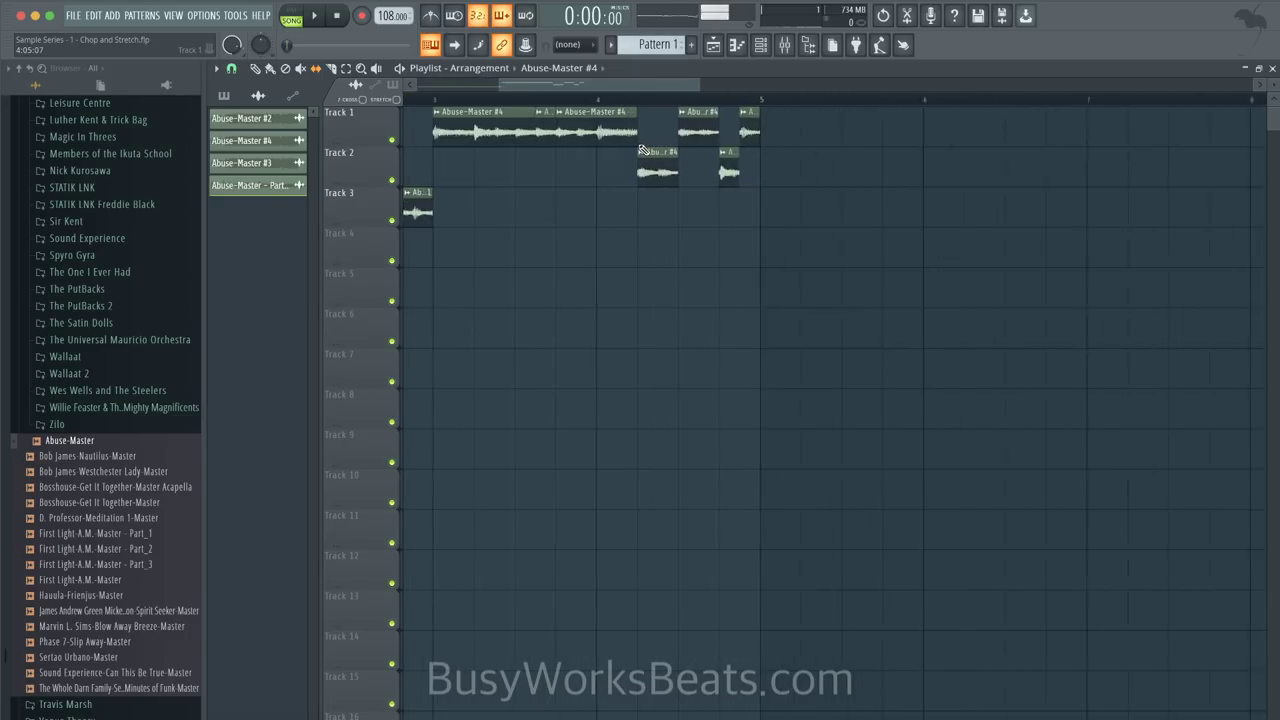
scroll(614, 286, "down", 2)
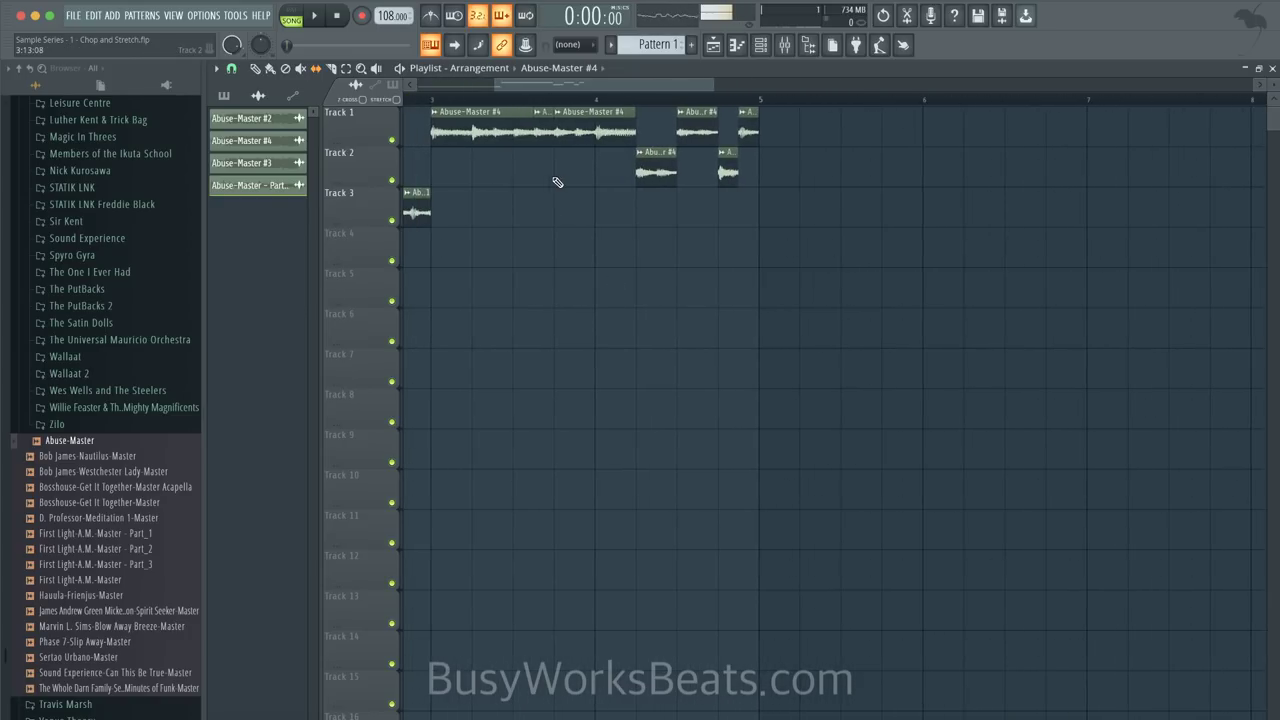
right_click(641, 155)
left_click(760, 179)
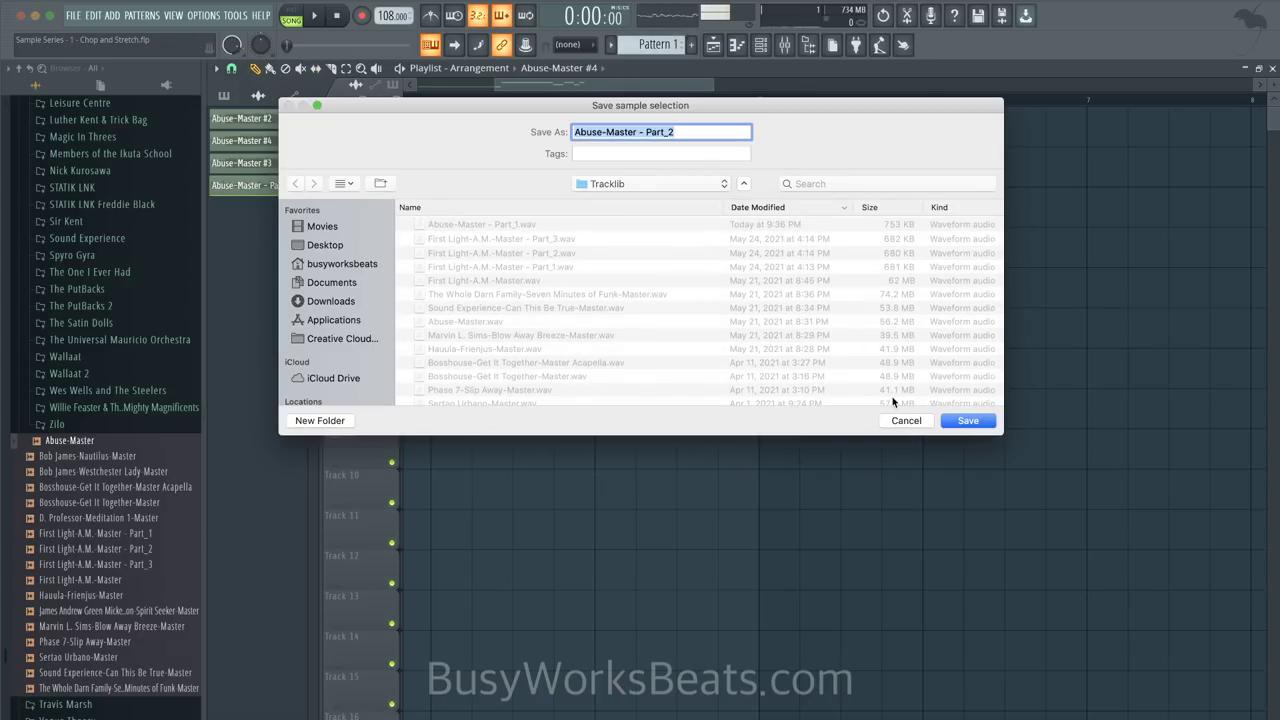
left_click(954, 420)
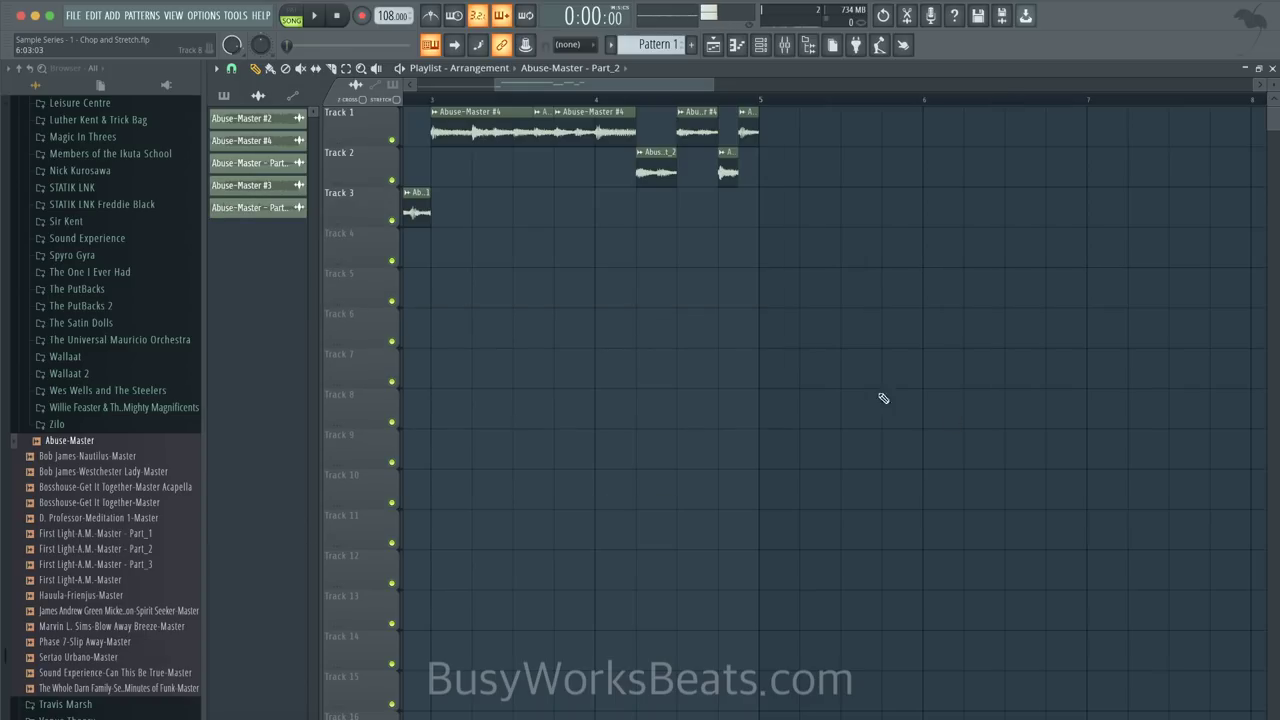
- Reverse the Abuse-Master - Part_2 sample in its channel settings and close them
right_click(641, 158)
left_click(659, 205)
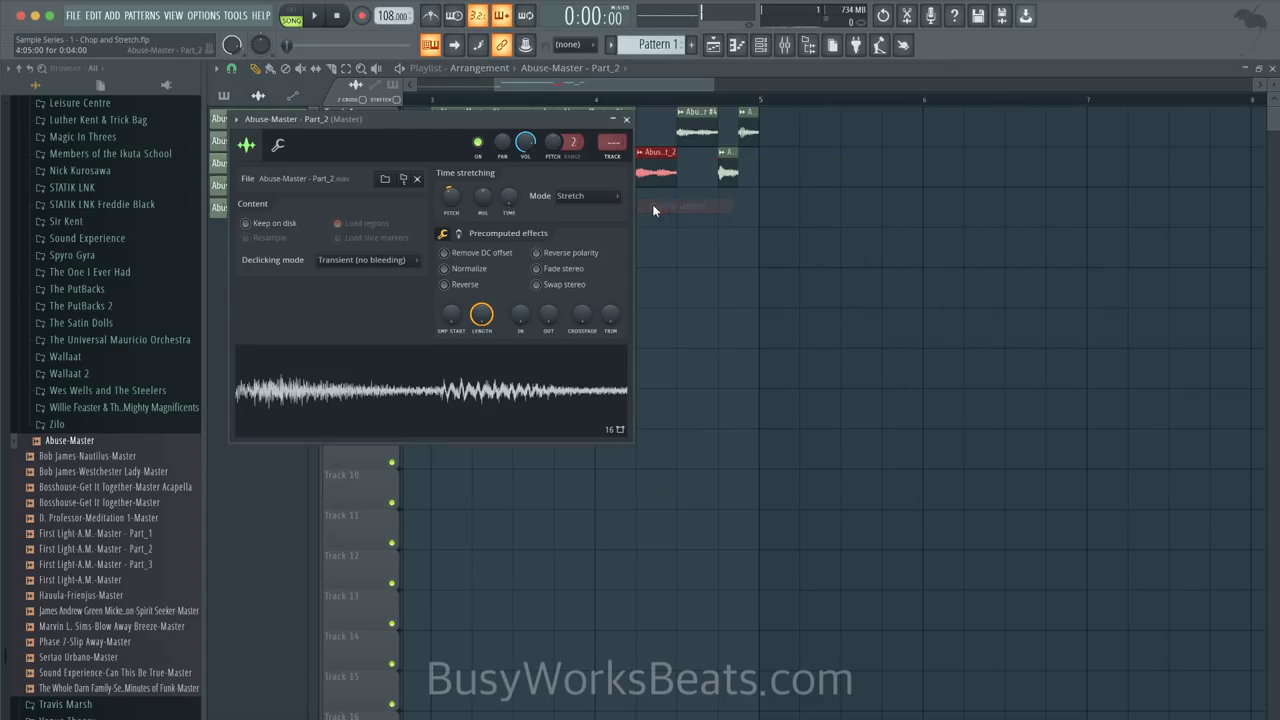
left_click(463, 285)
left_click(627, 120)
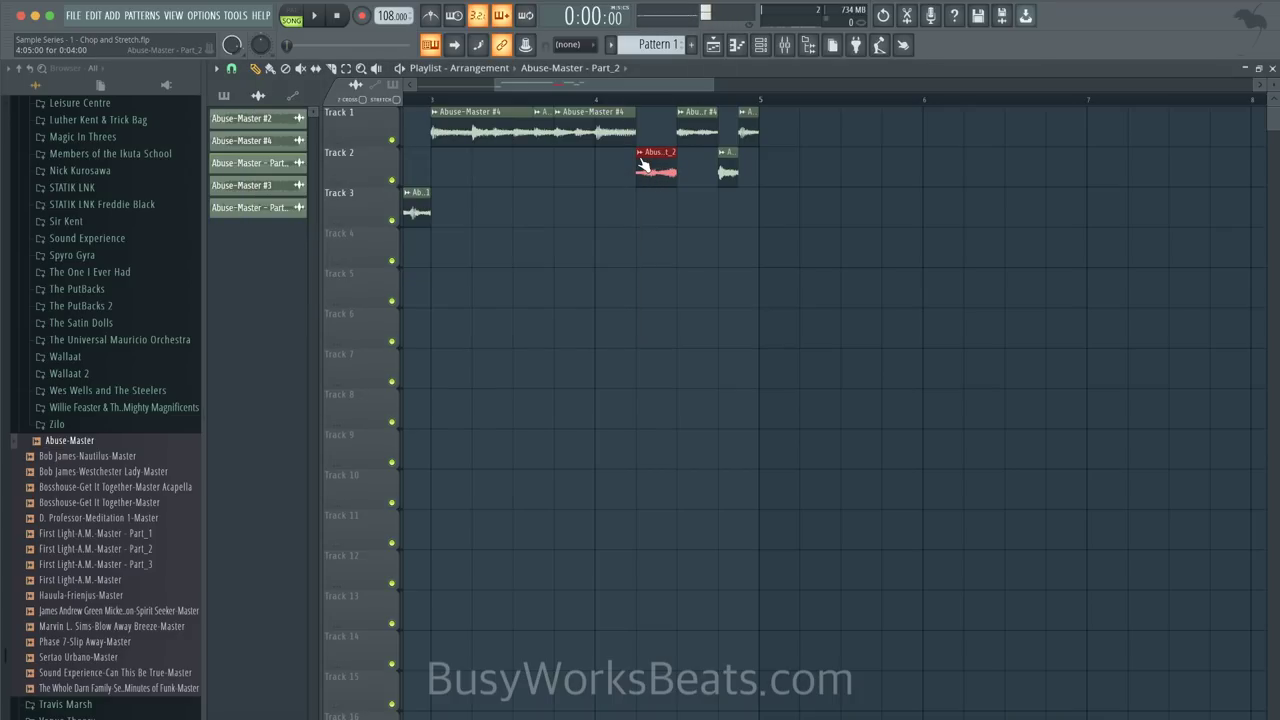
- Play the arrangement from bar 3 to hear the reversed slice in the second phrase
left_click(432, 100)
key("space")
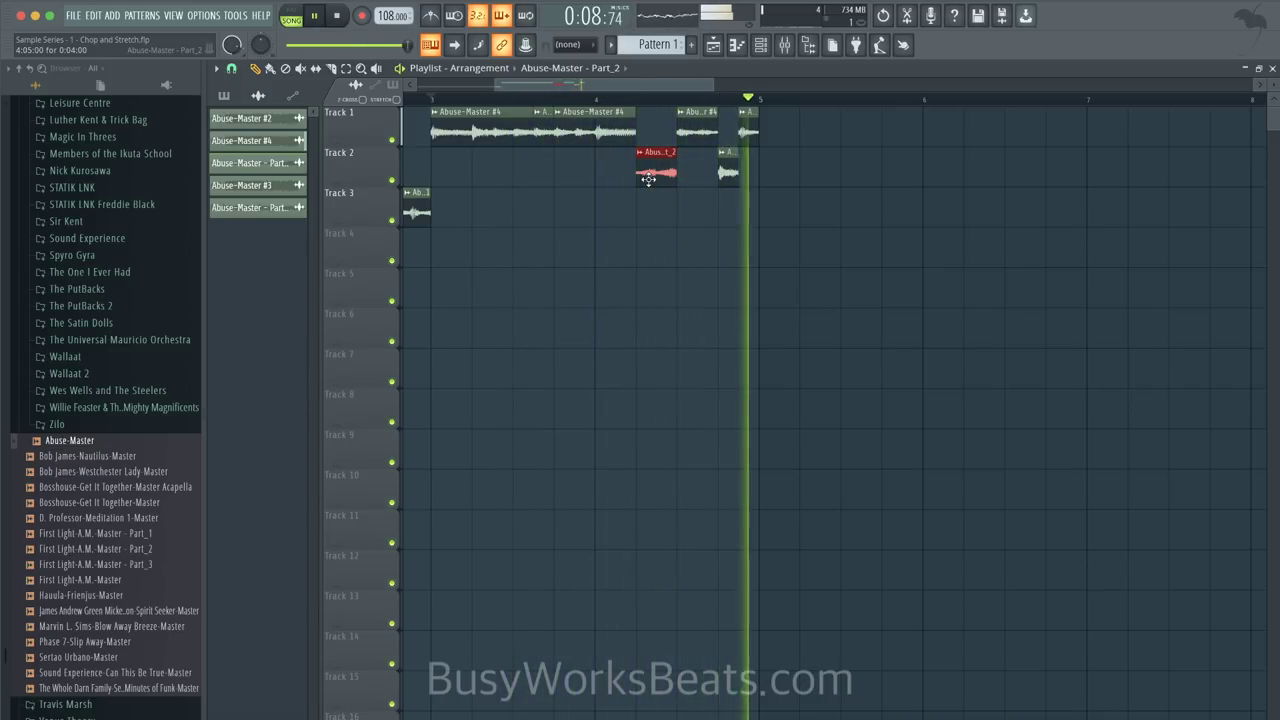
key("space")
scroll(611, 245, "down", 4)
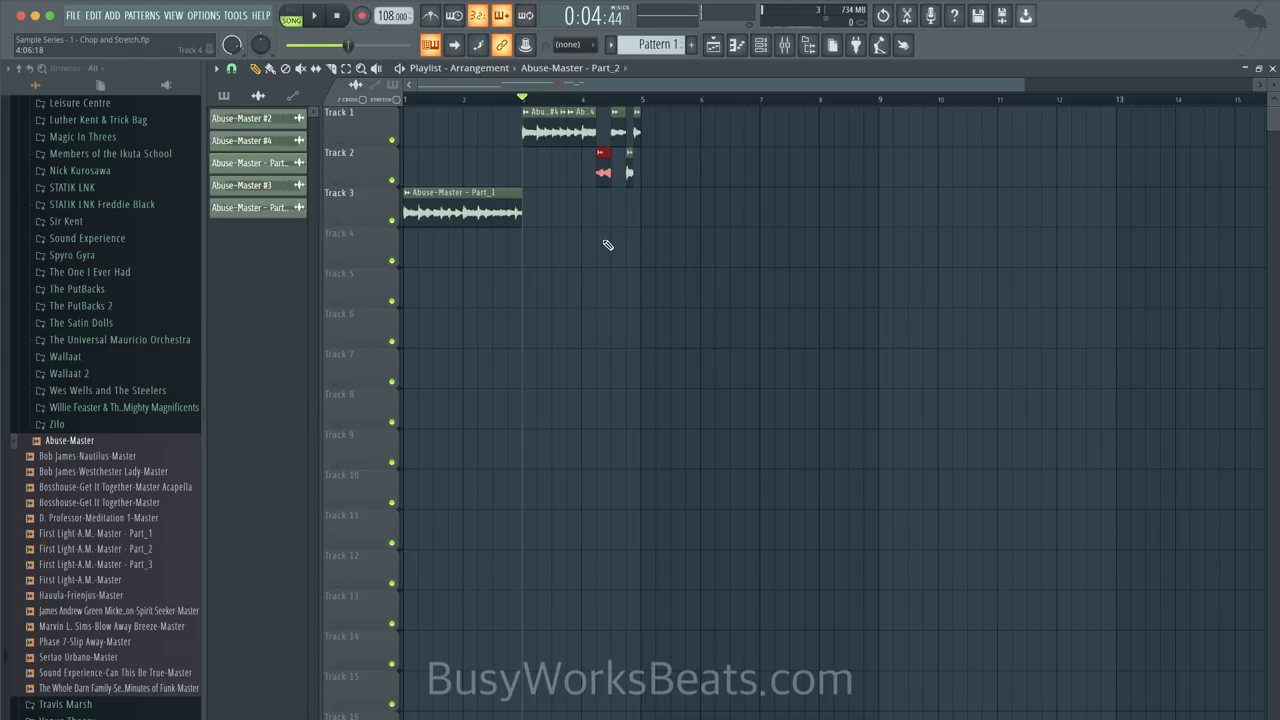